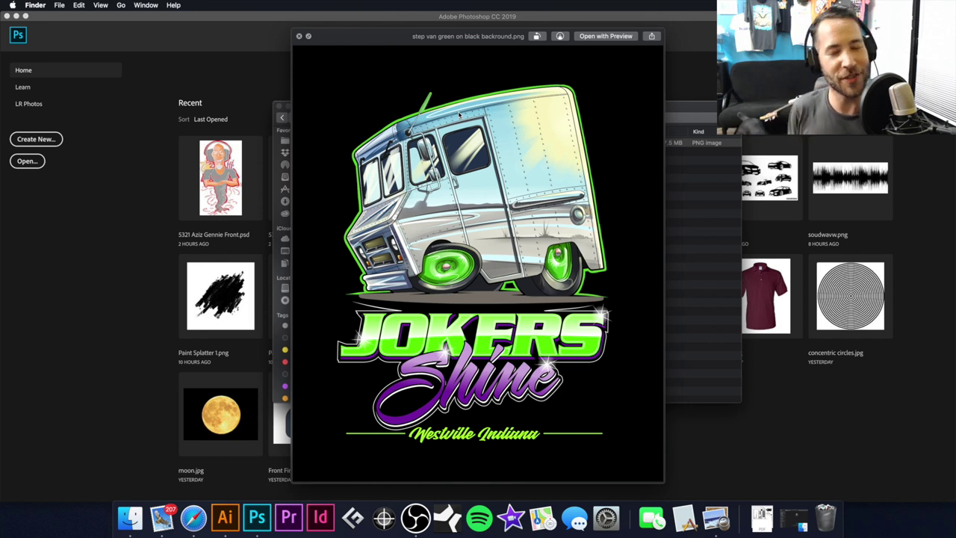
Close the file preview and open step van green on black backround.png in Photoshop.
key(space)
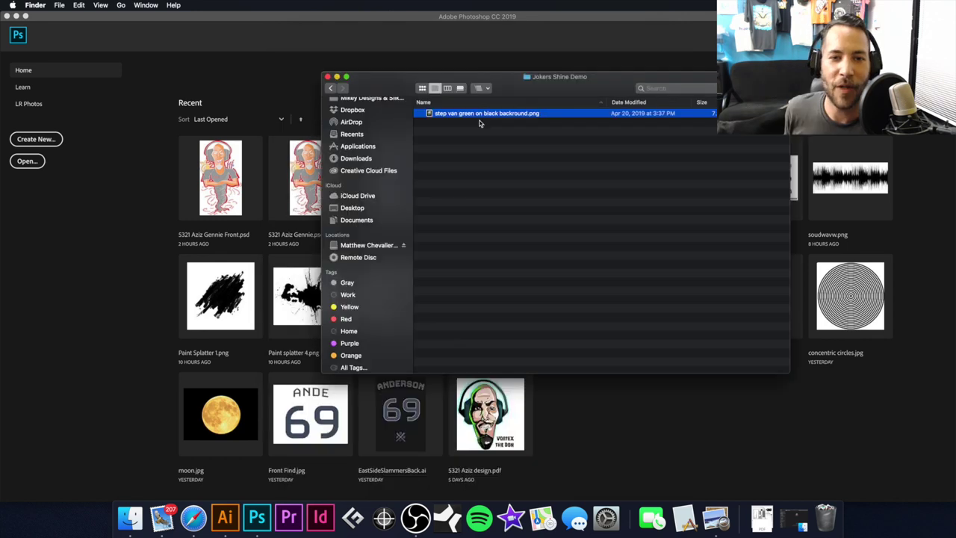
click(262, 520)
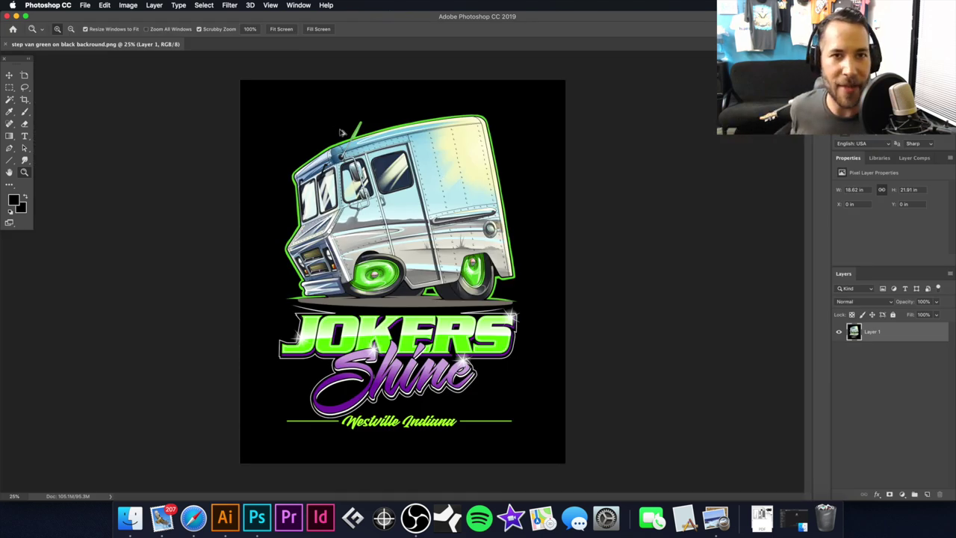
Check the artwork's width, height and resolution in the Image Size settings.
key(super+alt+i)
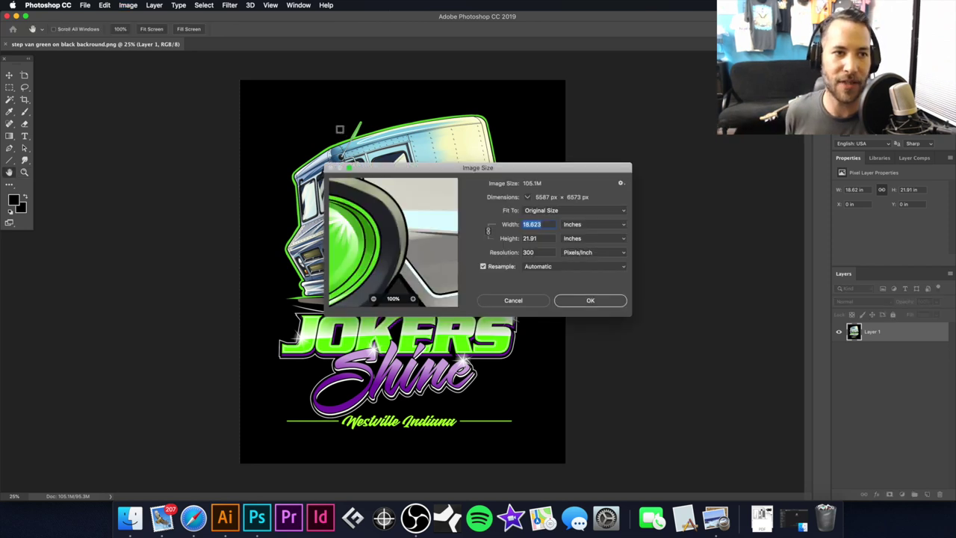
click(128, 5)
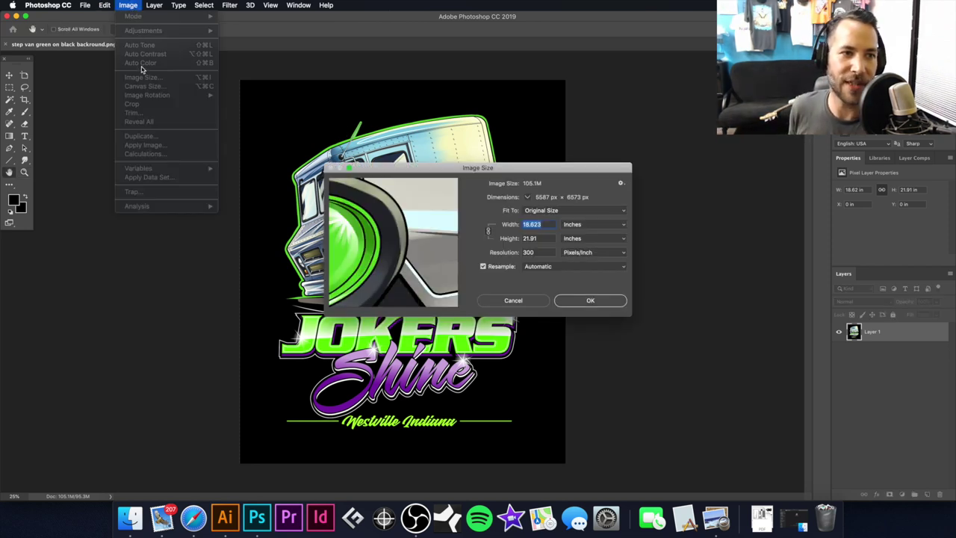
click(469, 167)
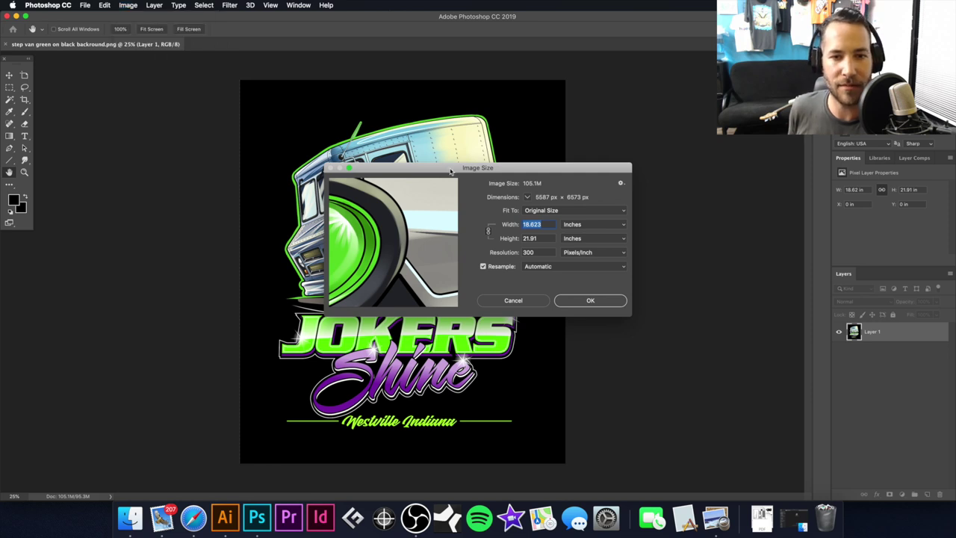
drag(451, 172, 442, 158)
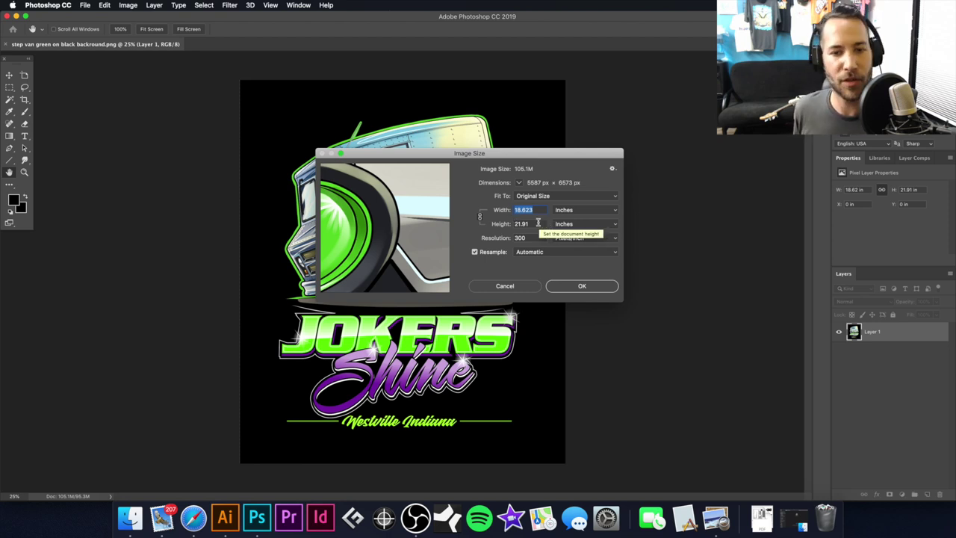
click(582, 287)
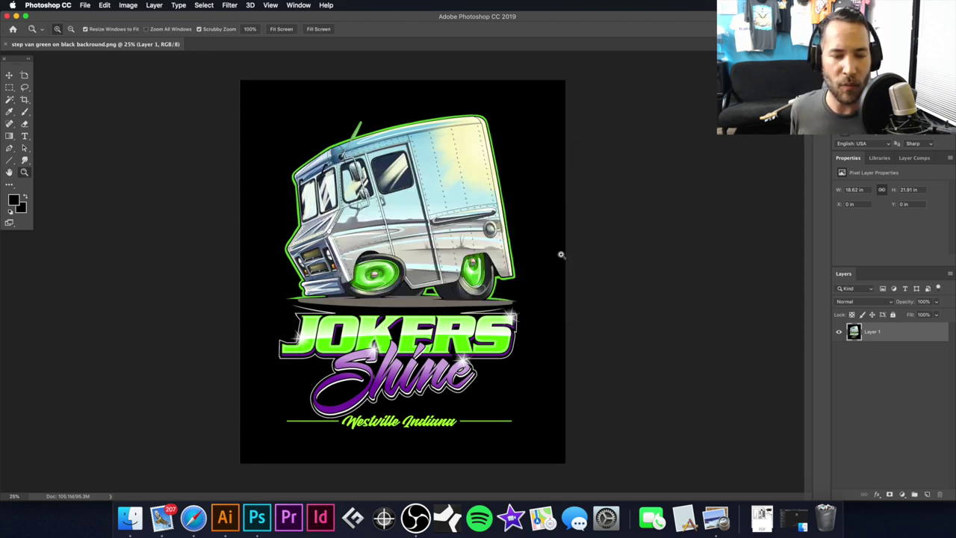
Crop the canvas evenly from all four sides close around the van and lettering, to about 13.87 × 18.21 inches.
key(c)
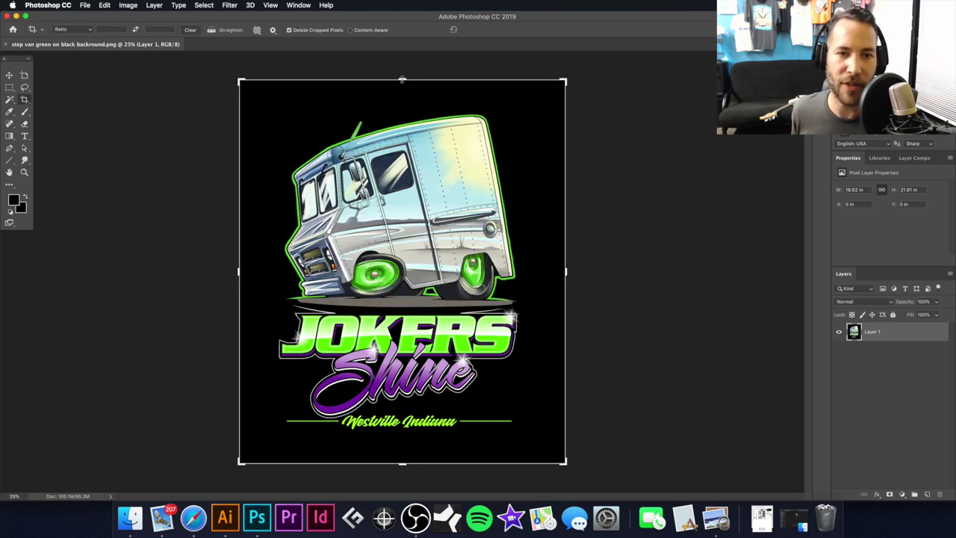
drag(401, 80, 401, 112)
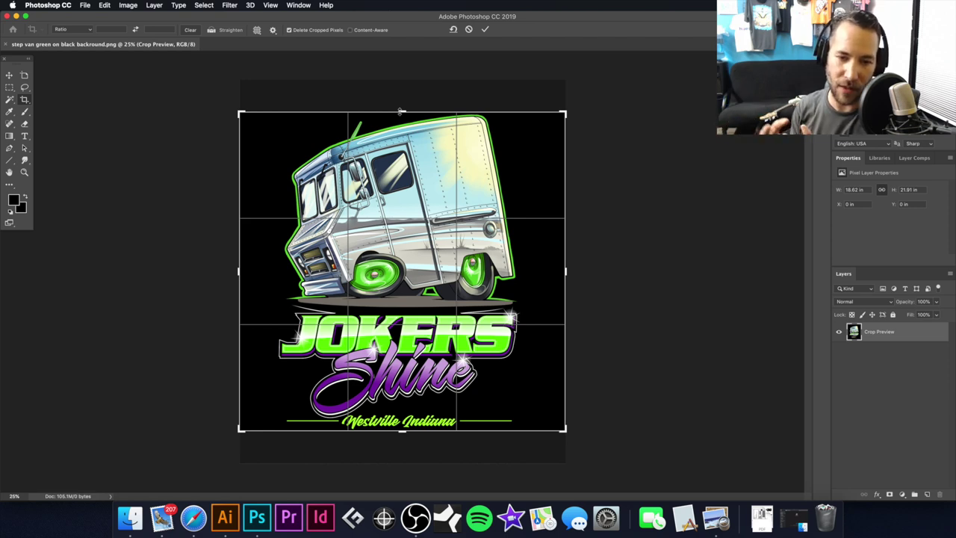
drag(565, 272, 526, 274)
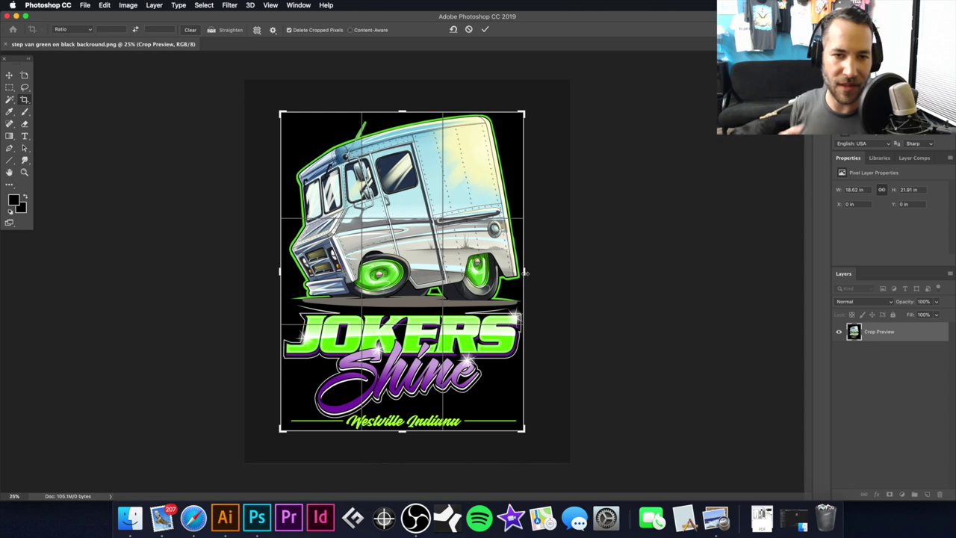
key(Return)
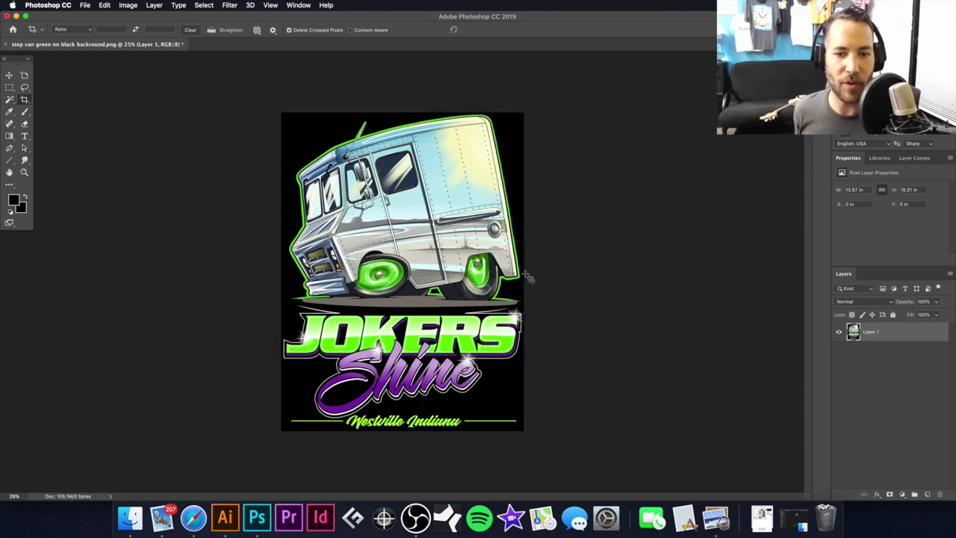
Resize the image to a width of 12 inches at a resolution of 200 pixels/inch, keeping its proportions.
key(super+alt+i)
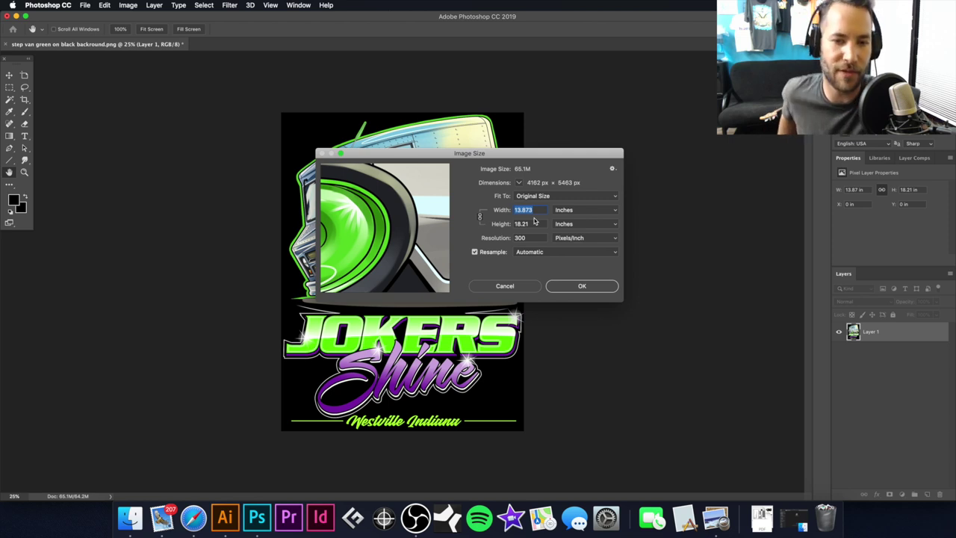
drag(531, 238, 513, 237)
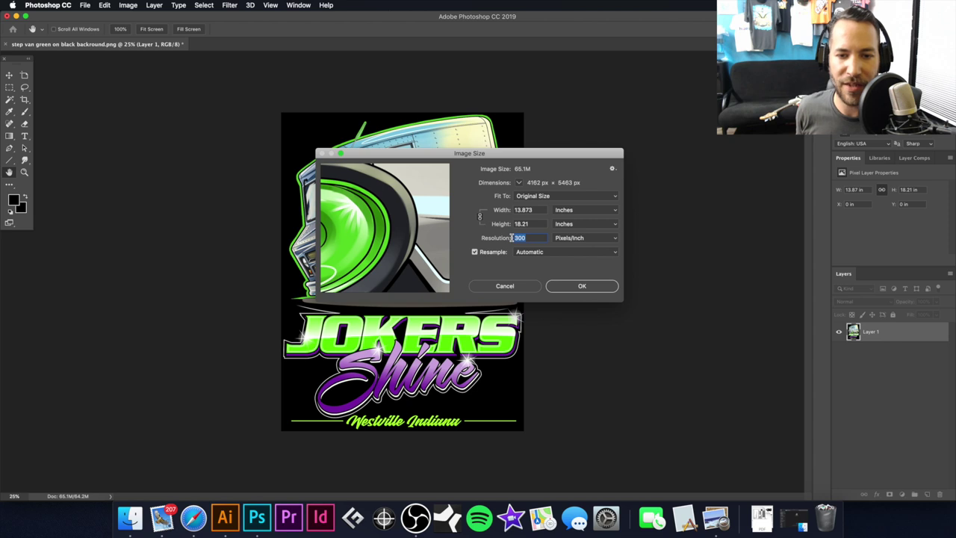
text(200)
drag(532, 212, 513, 210)
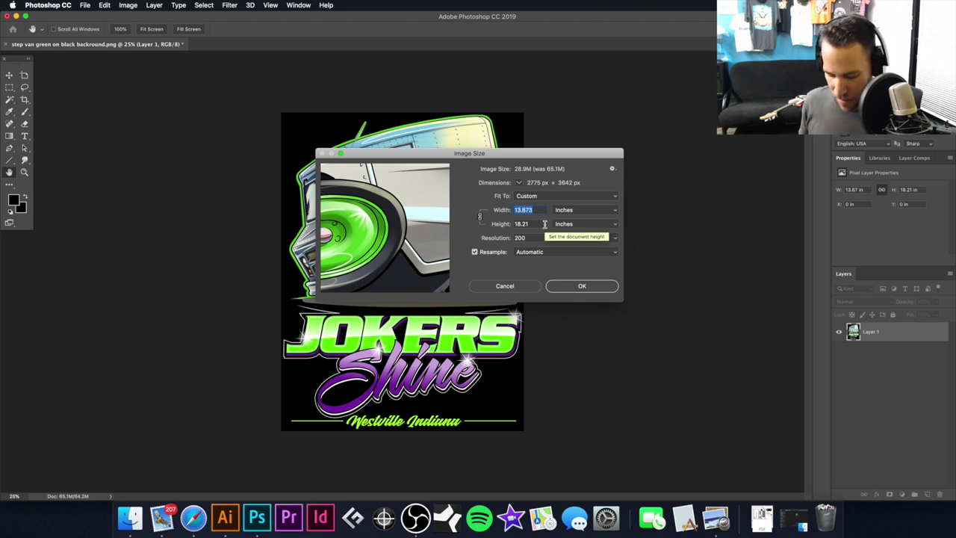
text(12)
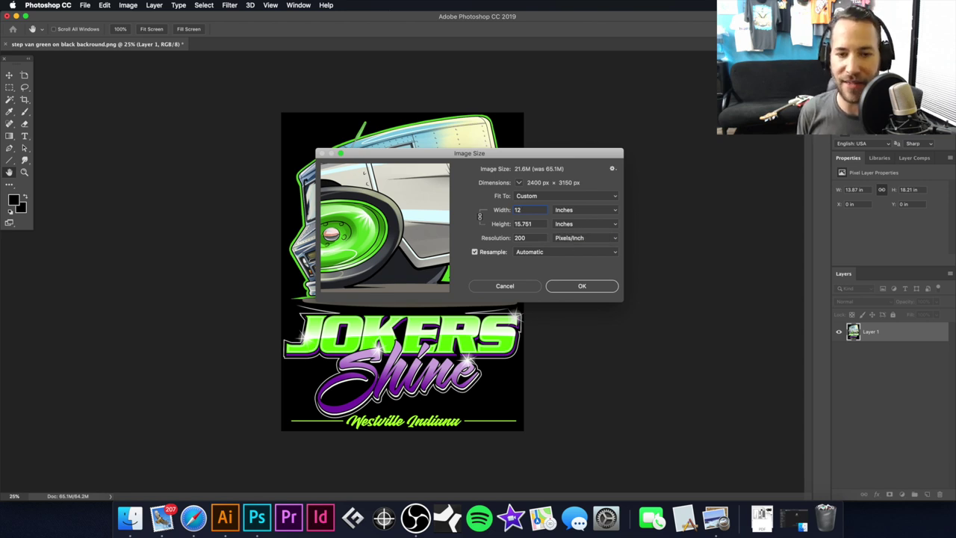
click(576, 286)
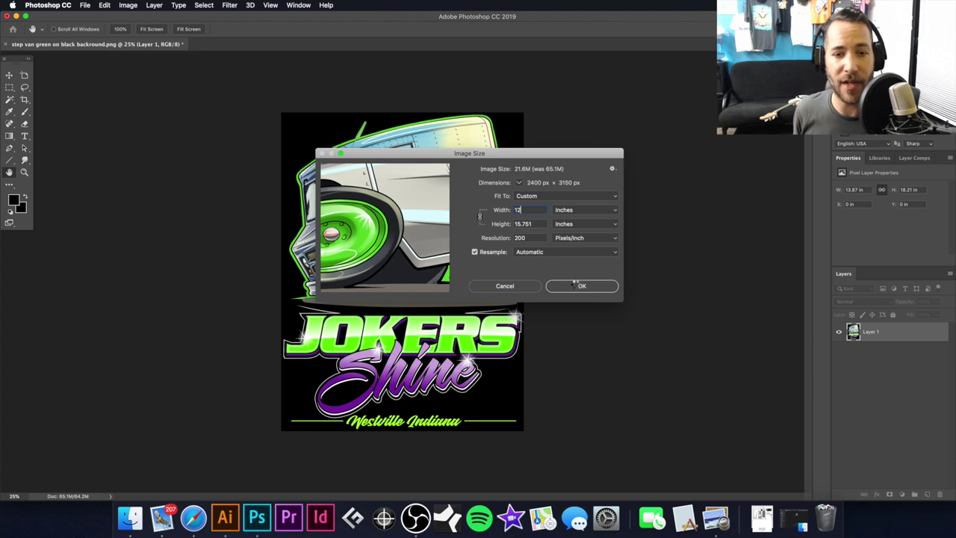
Examine the quality of the van illustration and the lettering at 100% magnification.
double_click(25, 172)
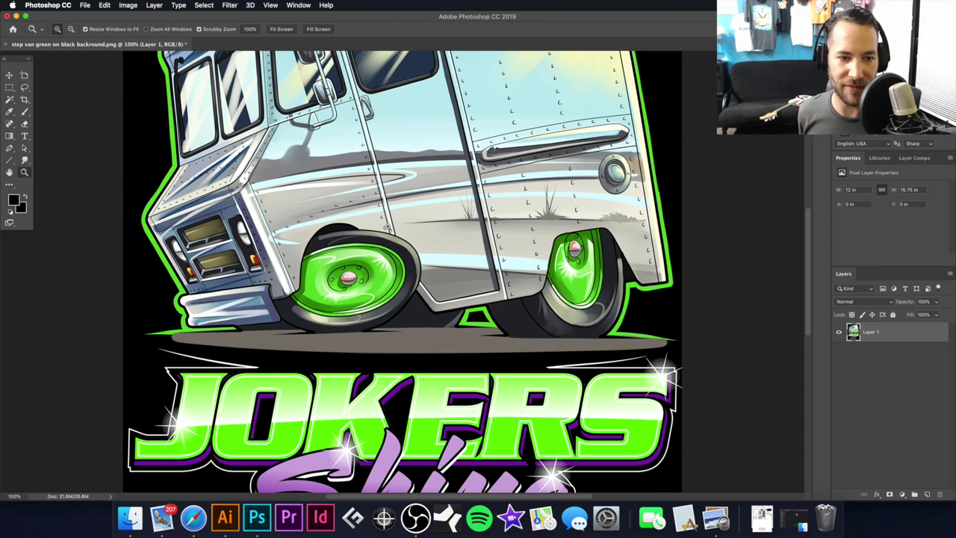
scroll(384, 275, down, 5)
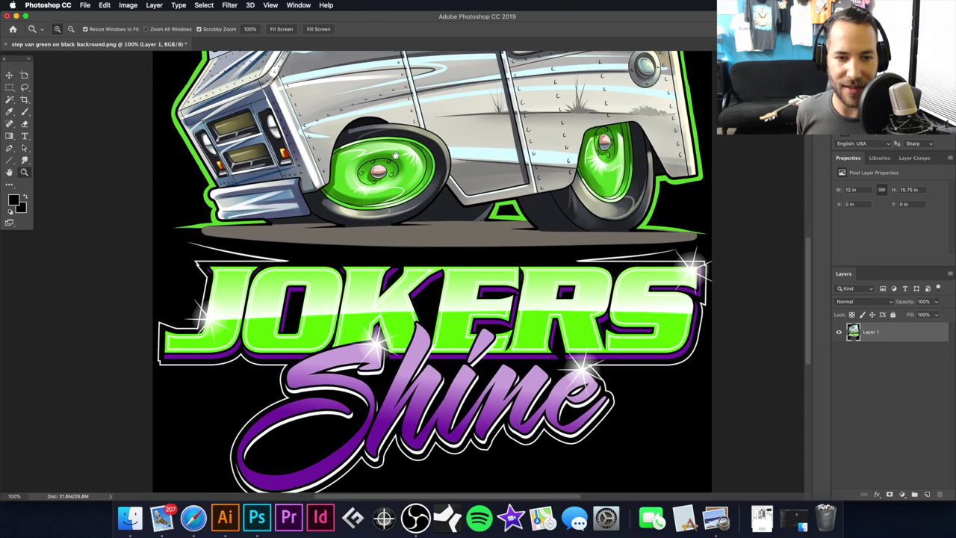
scroll(401, 158, down, 2)
scroll(401, 158, right, 3)
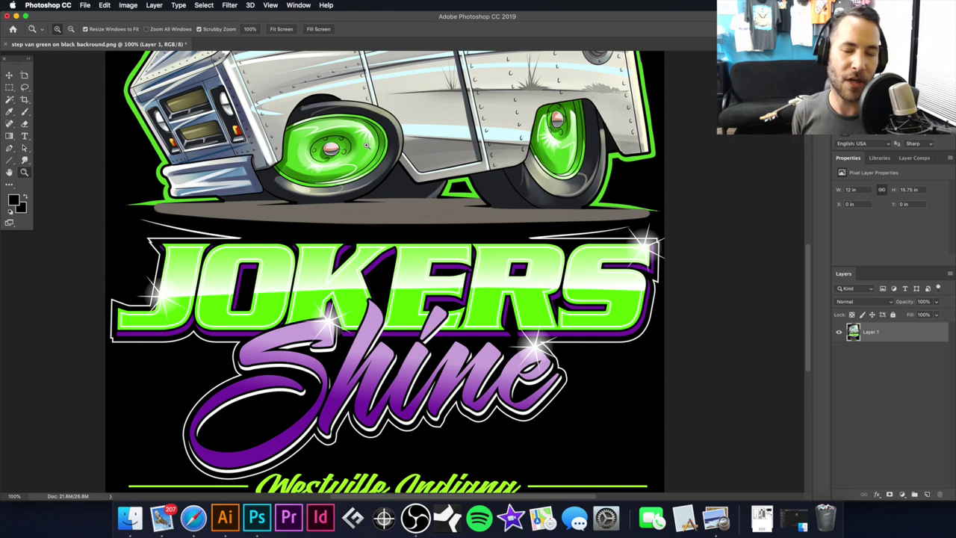
scroll(367, 145, up, 10)
scroll(373, 250, up, 3)
scroll(374, 250, right, 3)
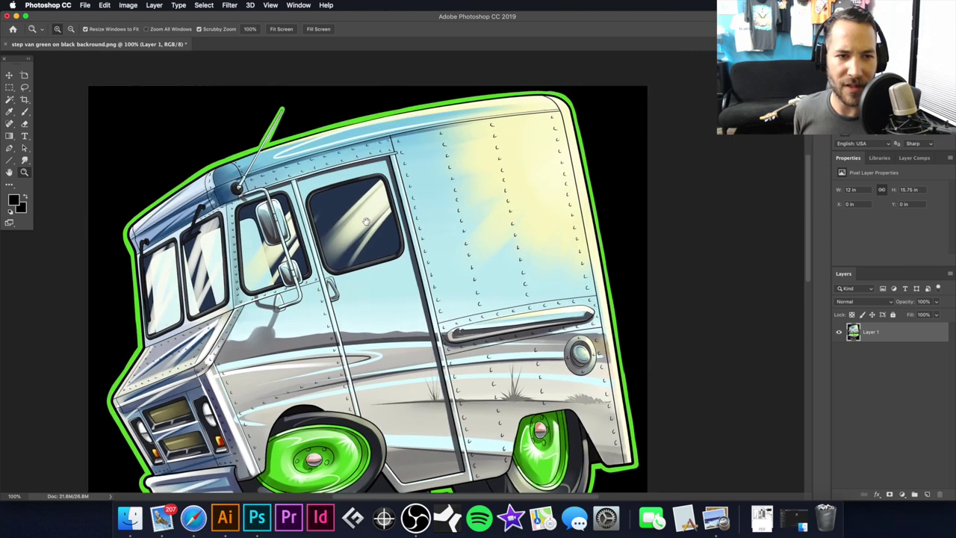
scroll(370, 178, down, 3)
scroll(370, 178, left, 1)
key(super+l)
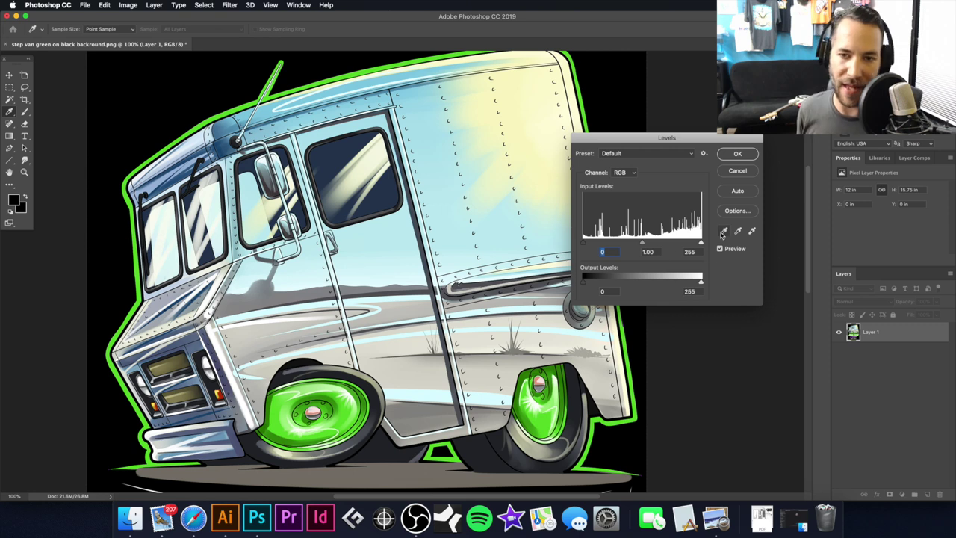
click(128, 5)
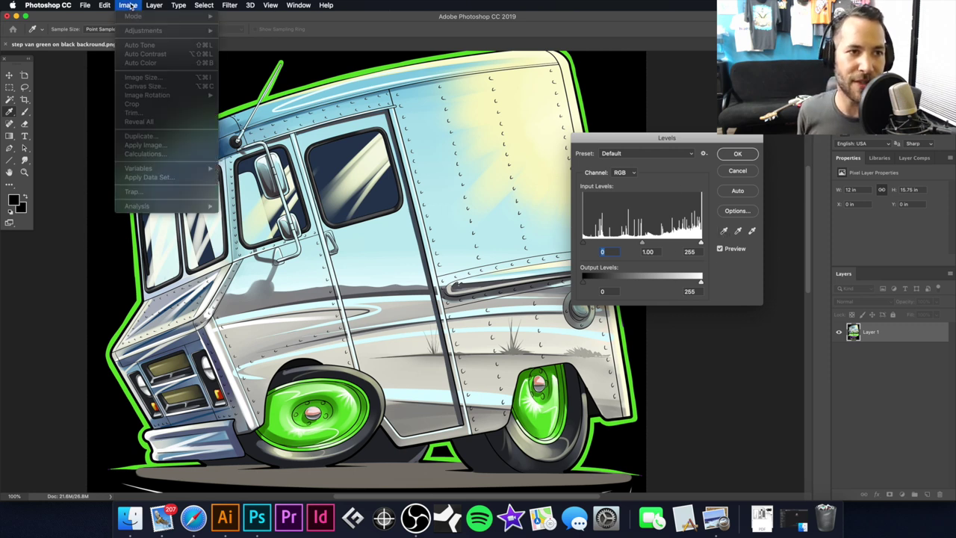
click(734, 178)
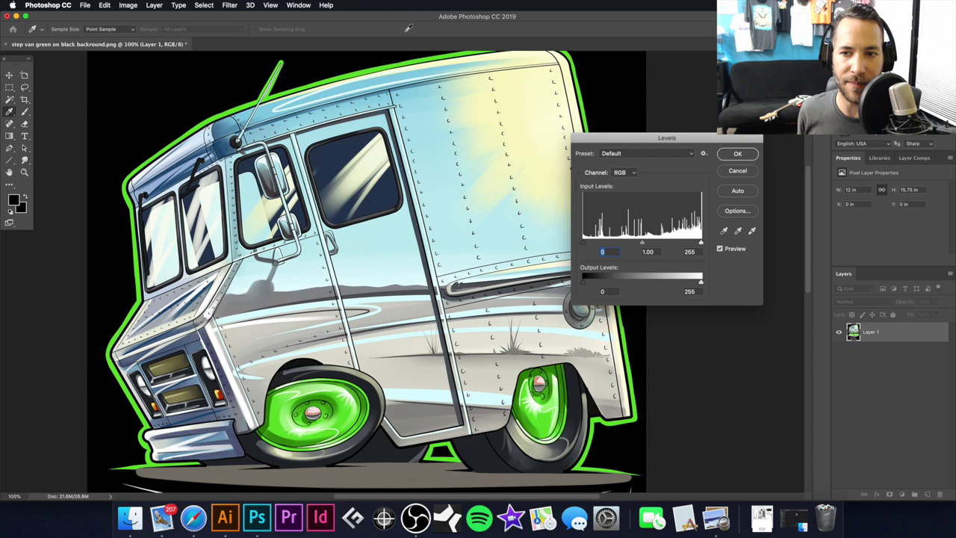
click(723, 172)
click(128, 5)
mouse_move(136, 31)
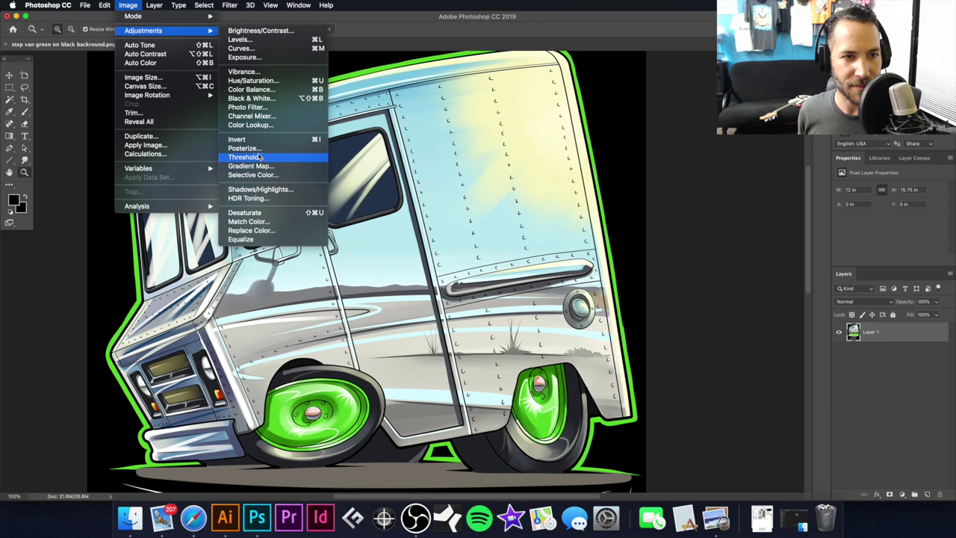
Start a Levels adjustment and set its black point by sampling the black background above the van.
key(super+l)
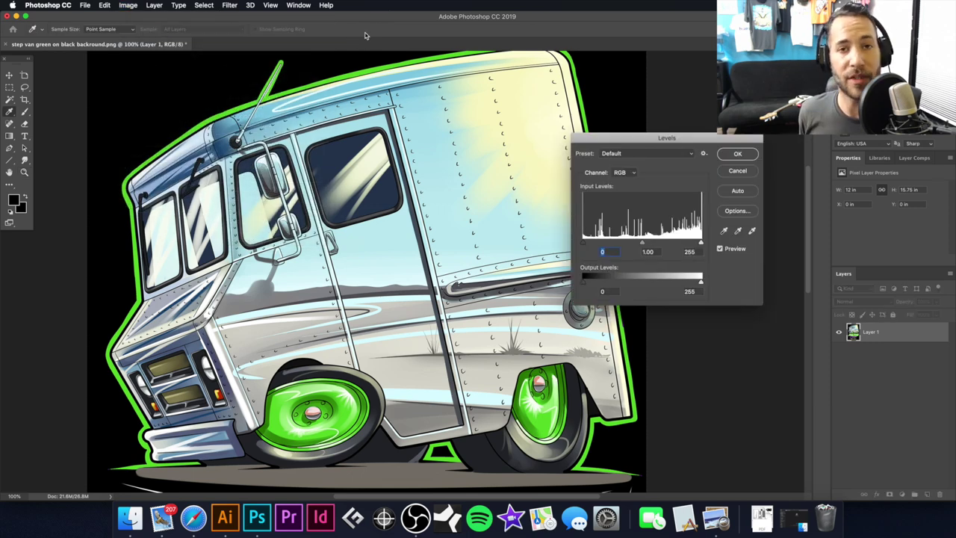
drag(620, 141, 601, 120)
click(703, 210)
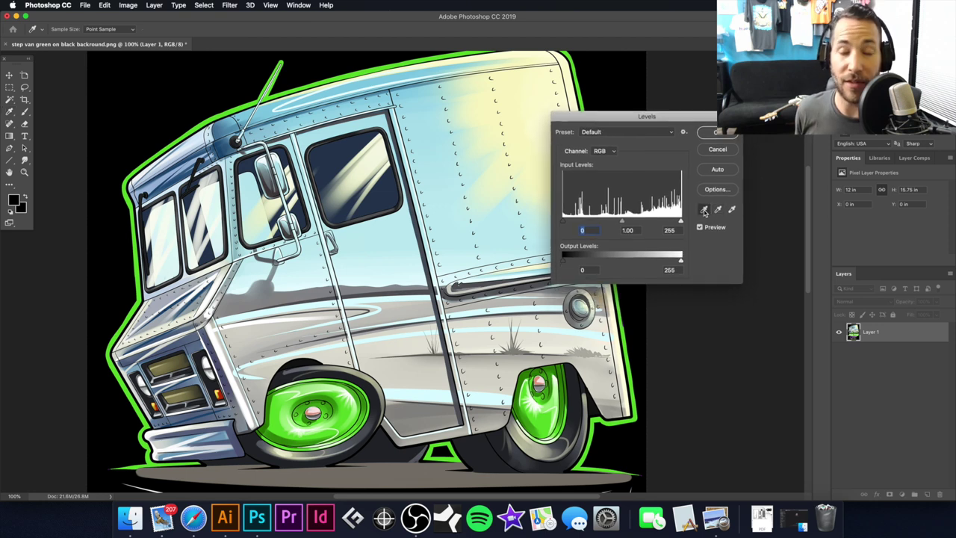
click(212, 70)
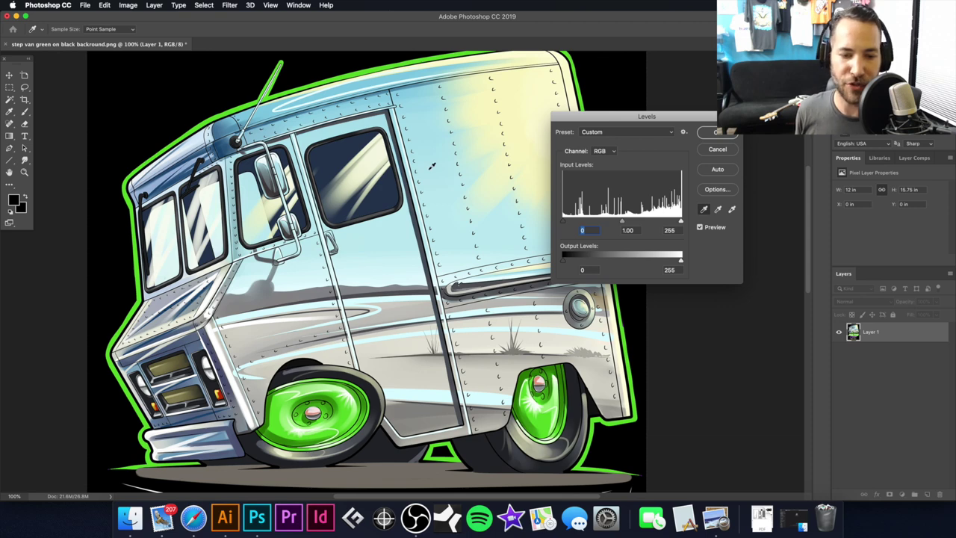
Set the Levels white point by sampling the white outline of the Shine lettering and apply the adjustment.
drag(327, 361, 327, 195)
drag(334, 341, 343, 228)
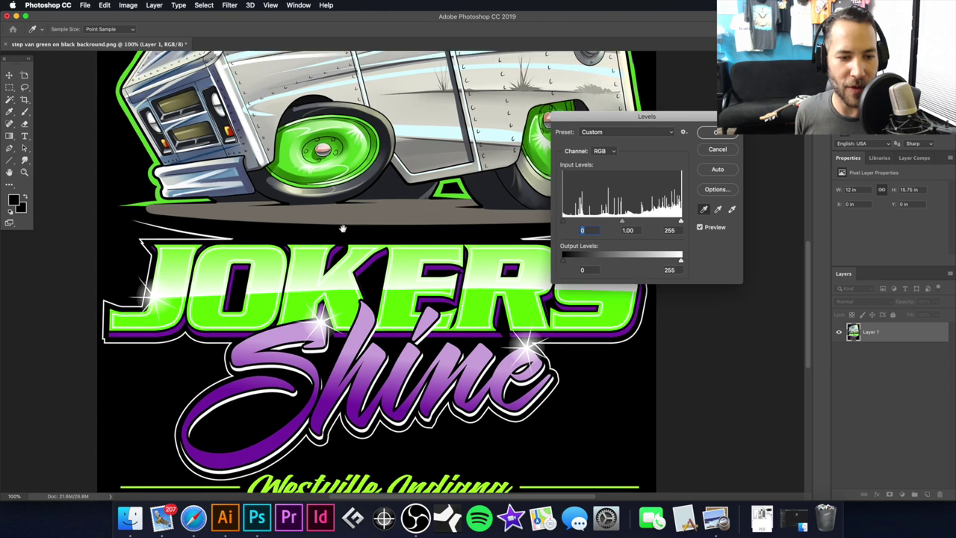
drag(329, 266, 354, 225)
drag(295, 306, 333, 298)
click(731, 210)
click(505, 290)
click(713, 136)
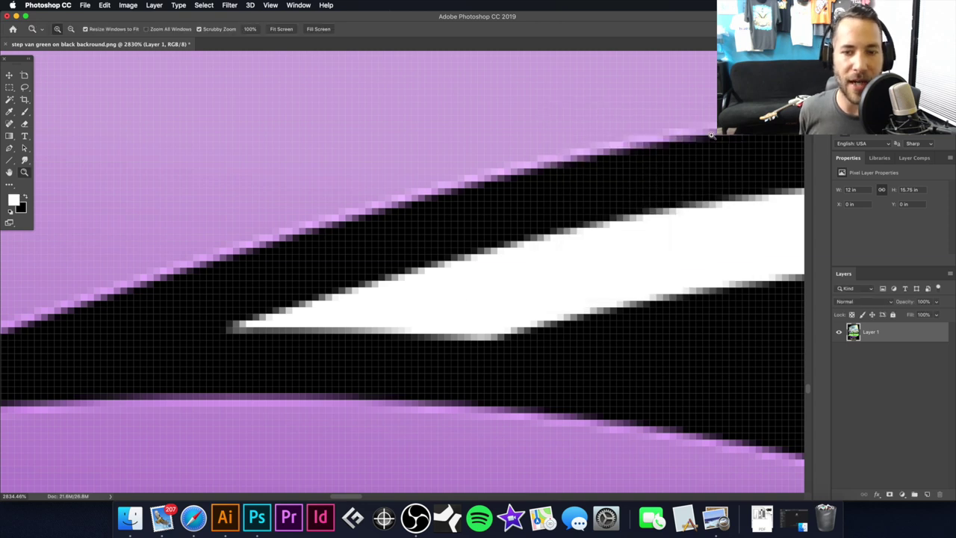
Save the artwork as a TIFF in the Jokers Shine Demo folder, leaving out layers and transparency.
key(super+0)
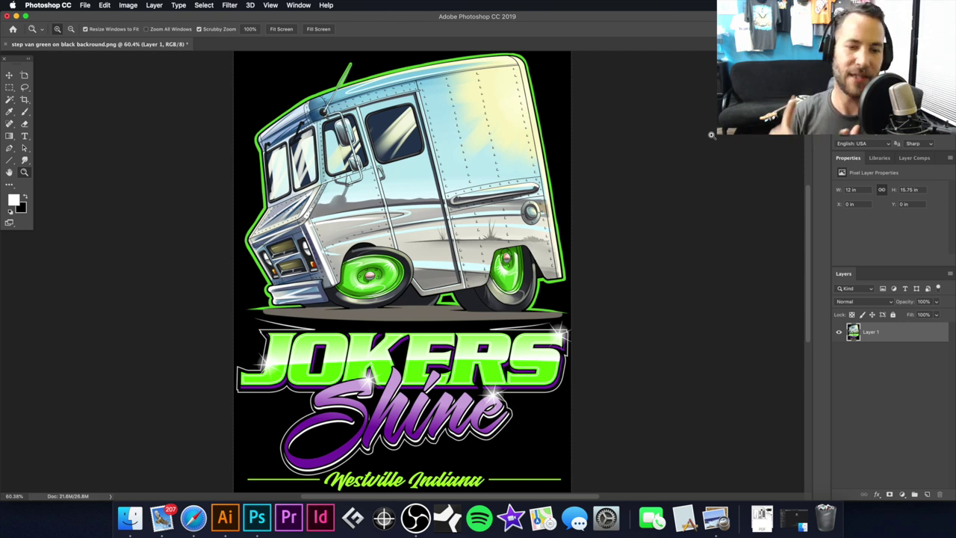
key(super+n)
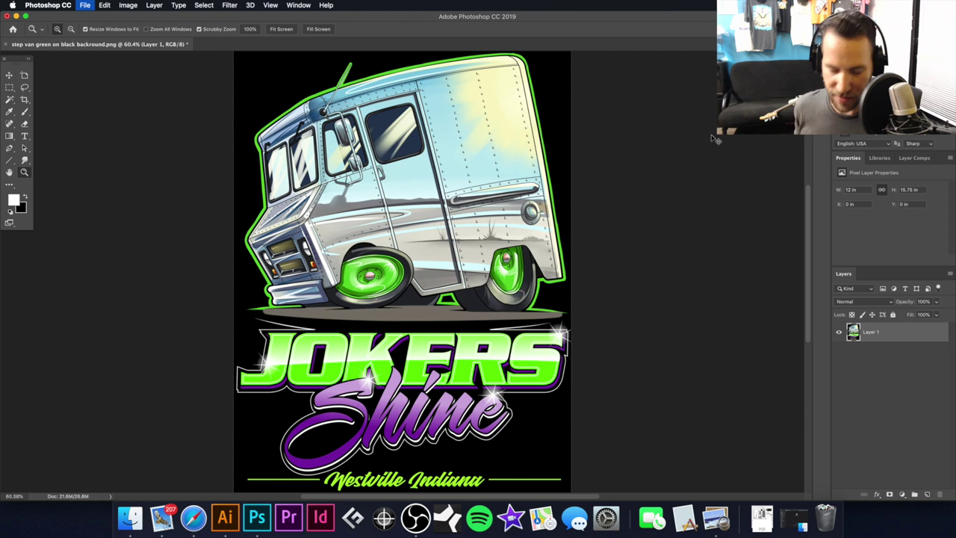
key(super+shift+s)
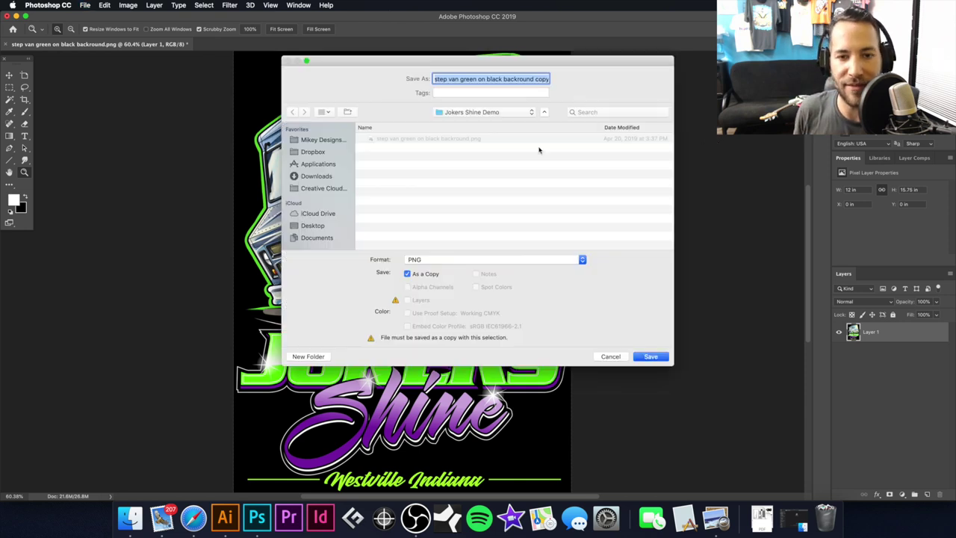
click(448, 260)
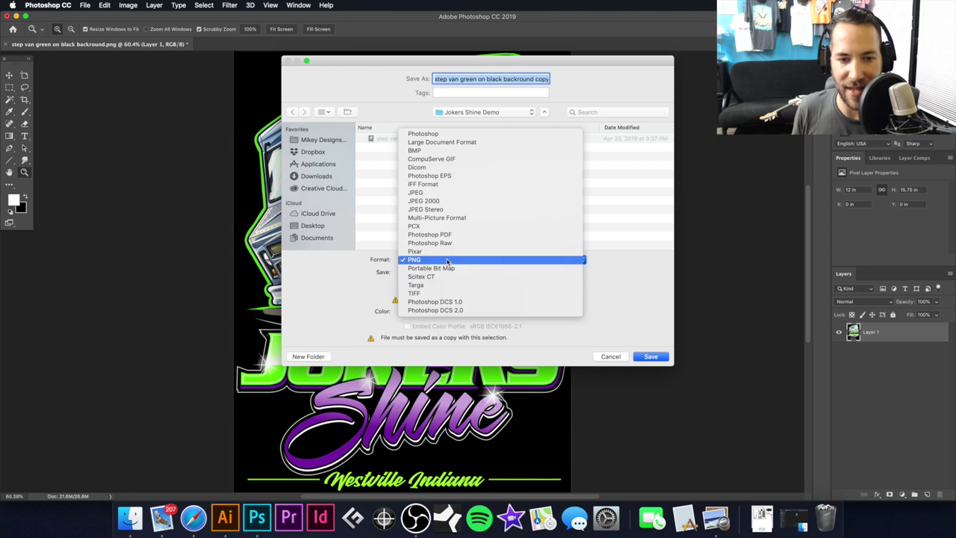
click(432, 295)
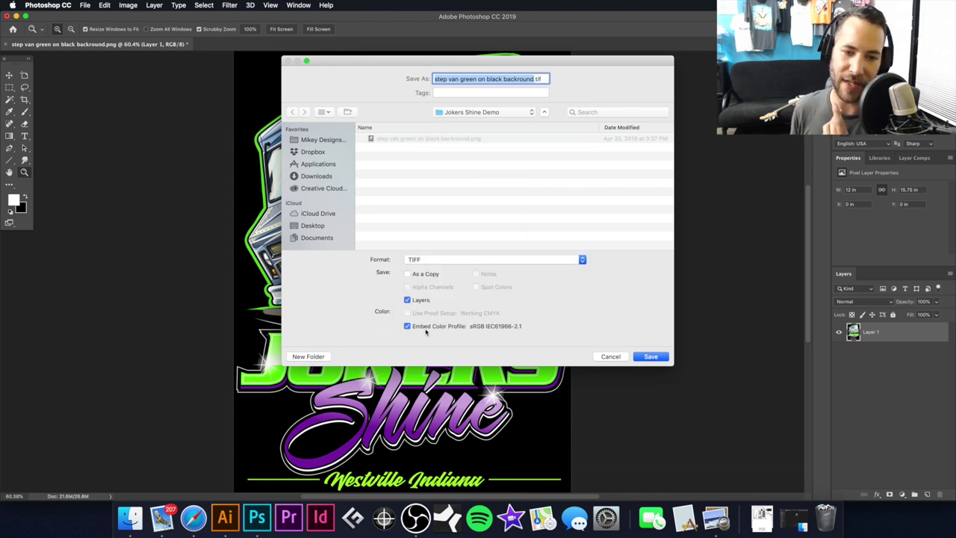
drag(458, 66, 436, 61)
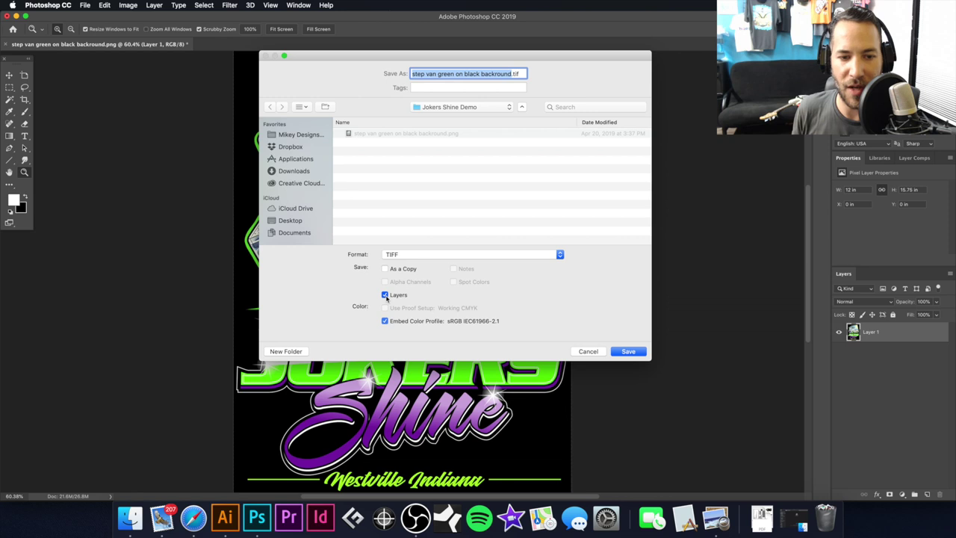
click(386, 295)
click(628, 353)
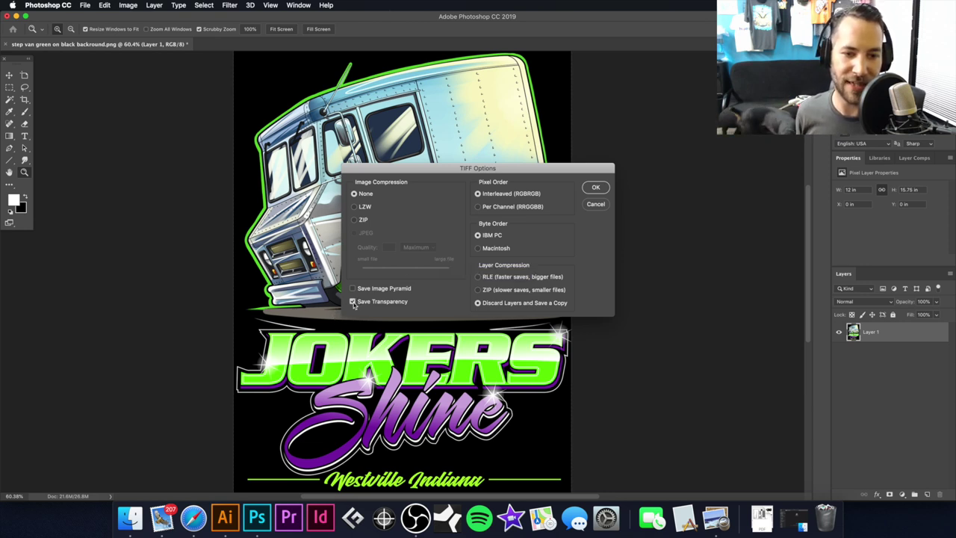
click(353, 302)
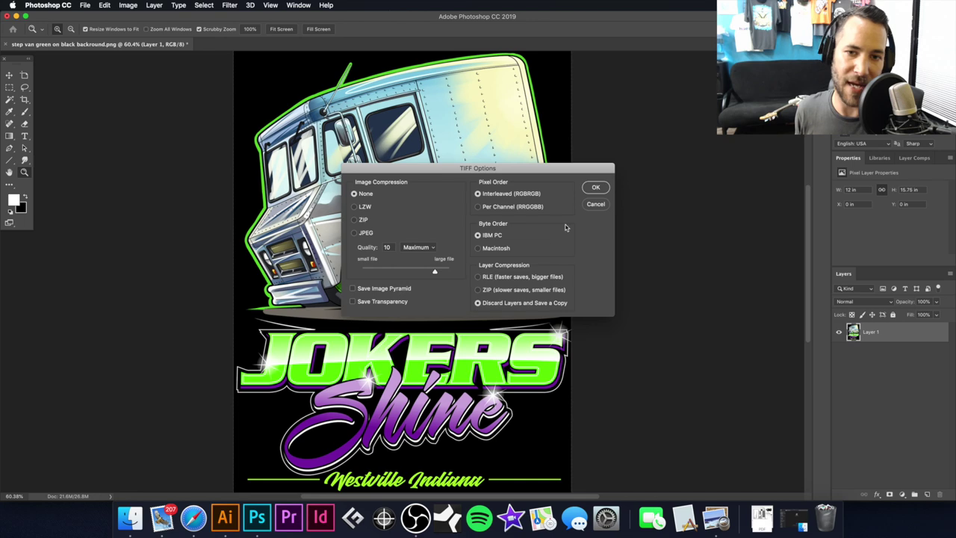
click(596, 188)
Launch Separation Studio 4 and continue past its trial notice.
scroll(596, 187, down, 5)
scroll(597, 187, up, 5)
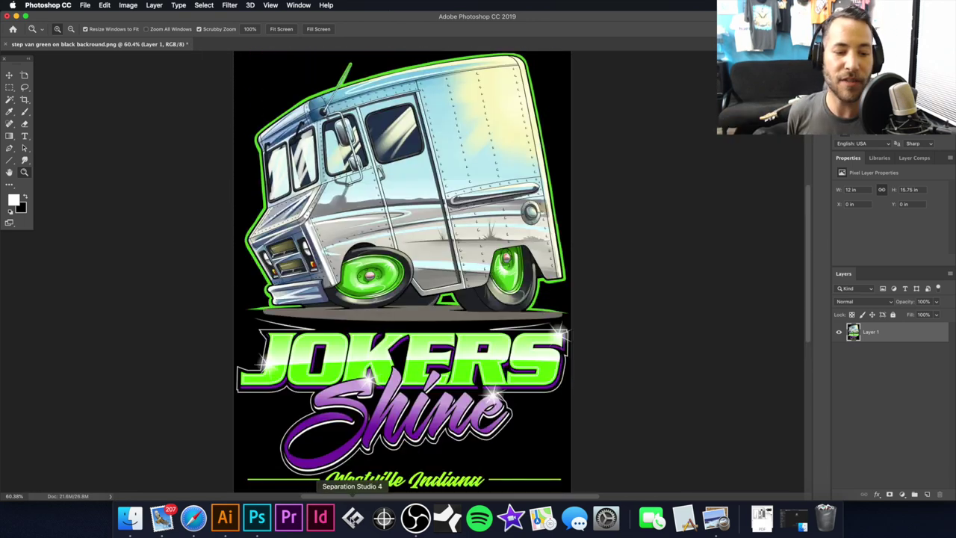
click(352, 518)
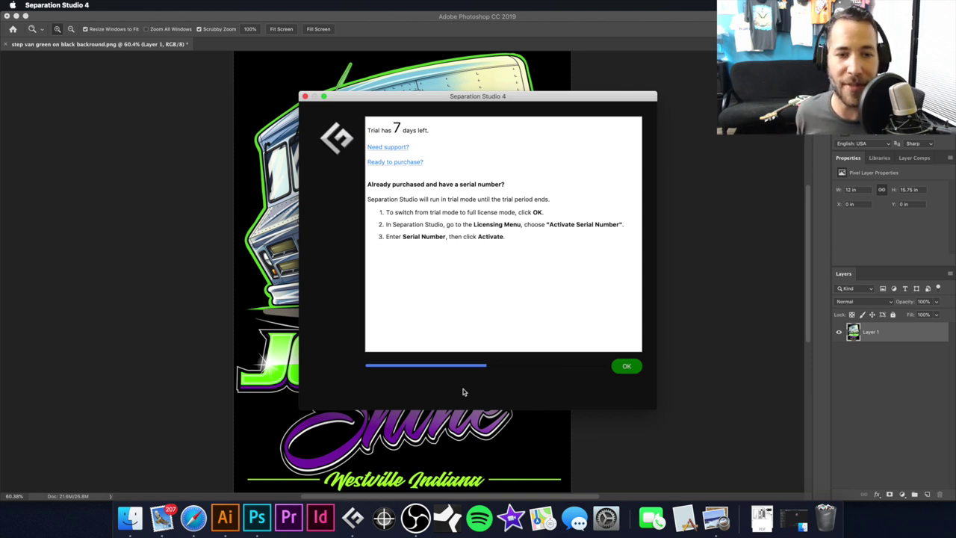
click(630, 369)
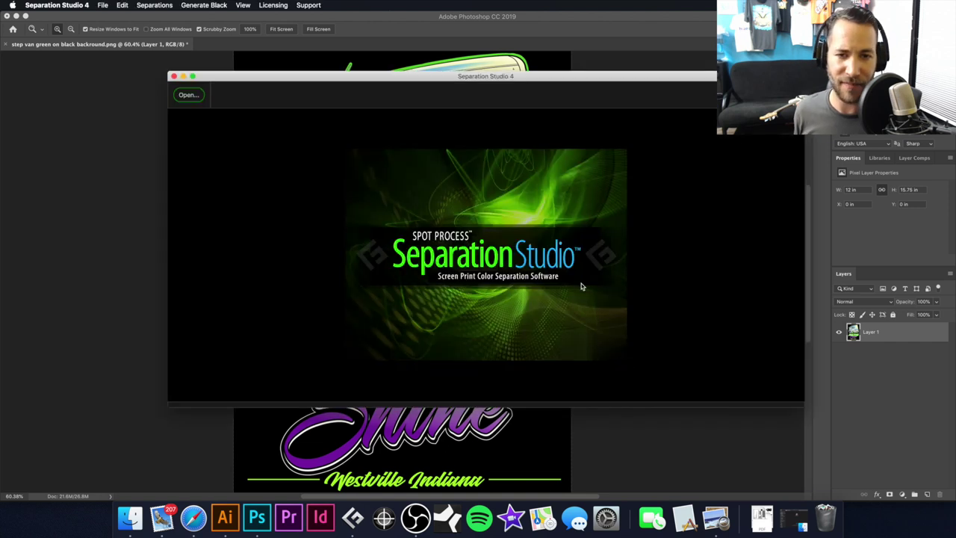
Enlarge the Separation Studio window and open step van green on black backround.tif for separation.
drag(331, 78, 239, 54)
drag(714, 374, 741, 458)
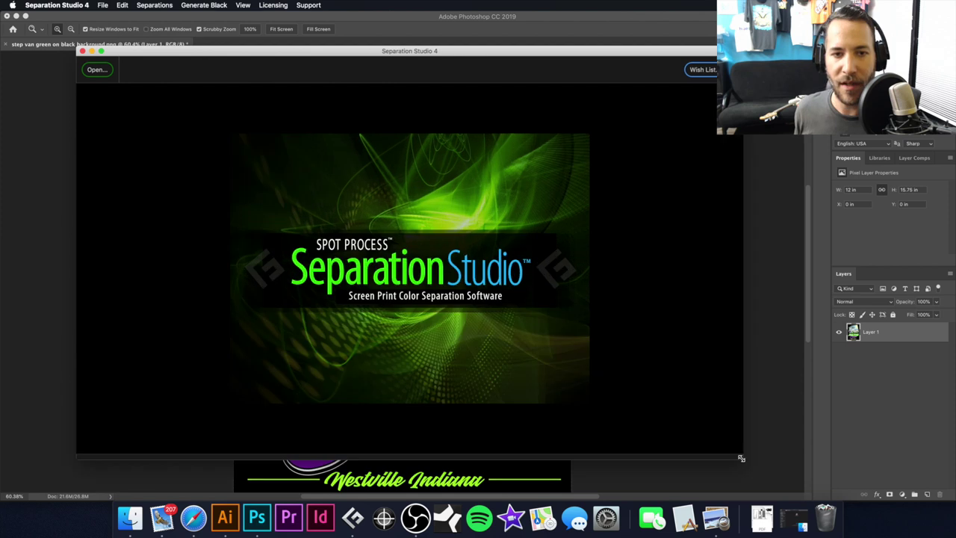
drag(483, 52, 495, 44)
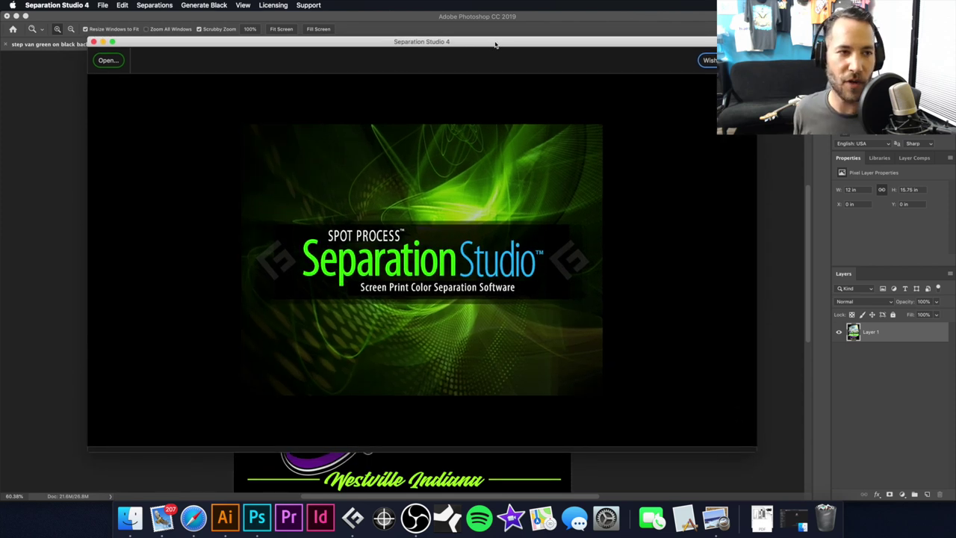
click(108, 61)
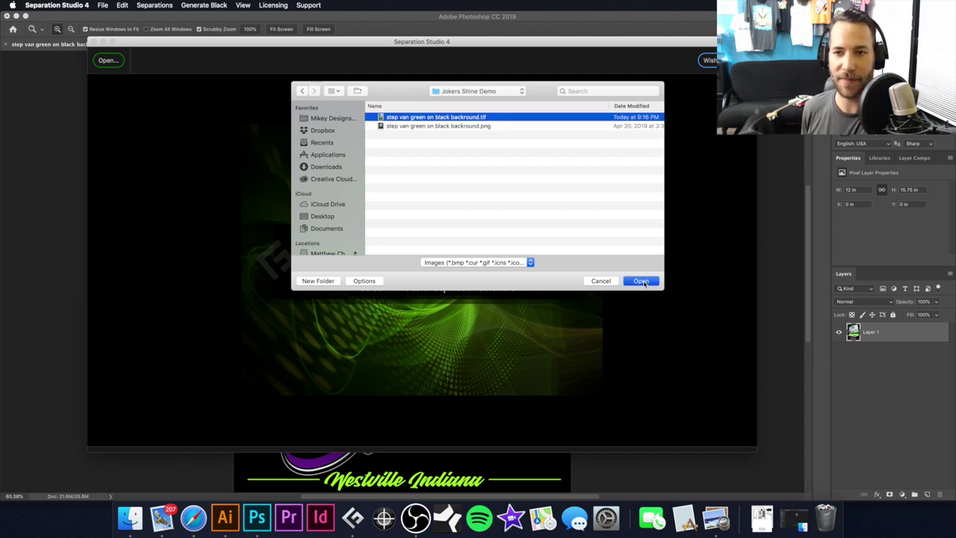
click(641, 281)
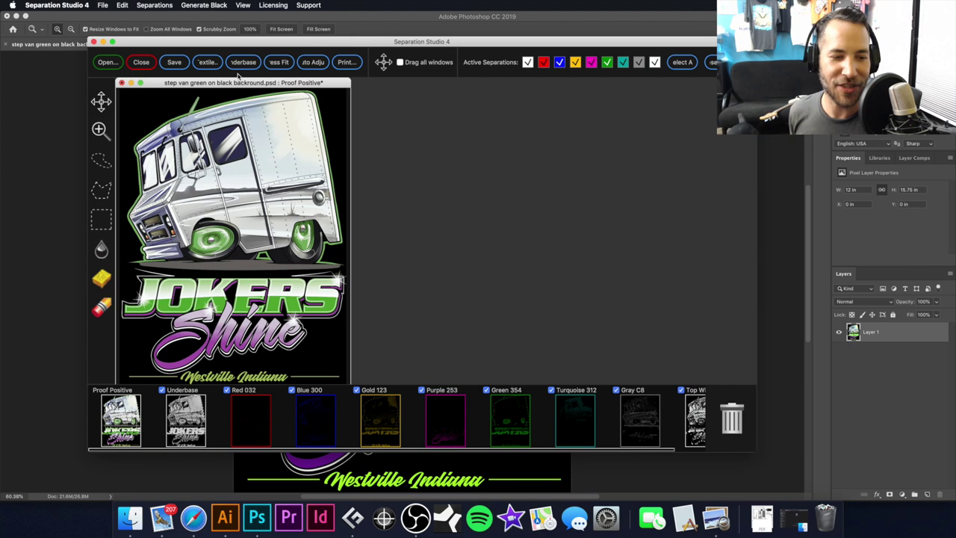
Widen the window so all separations fit and run Auto Adjust on the van artwork's separations.
drag(198, 41, 373, 47)
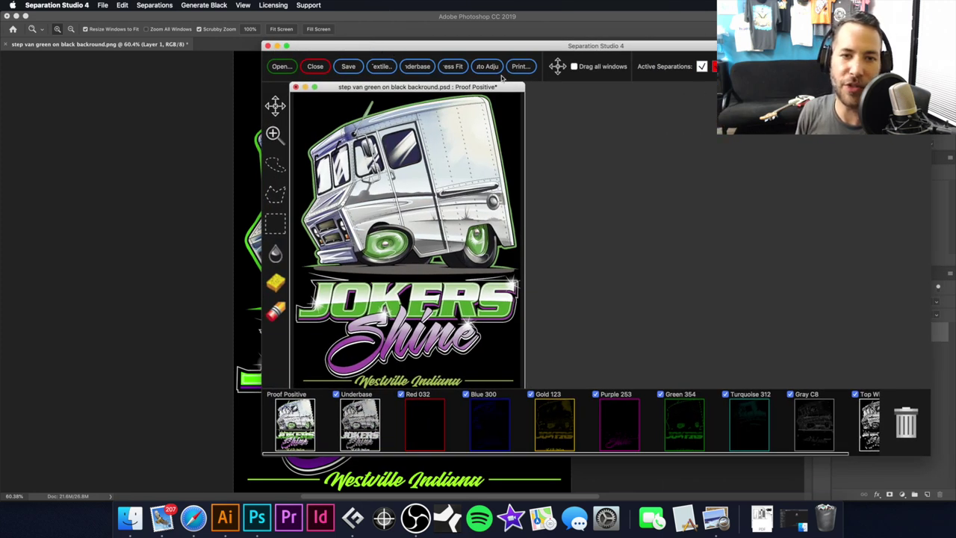
drag(374, 46, 180, 42)
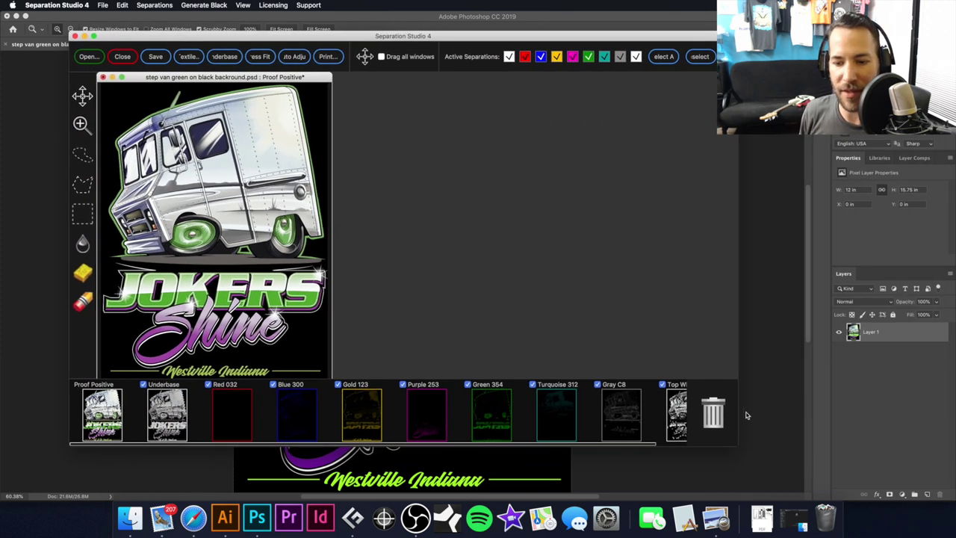
drag(741, 446, 869, 470)
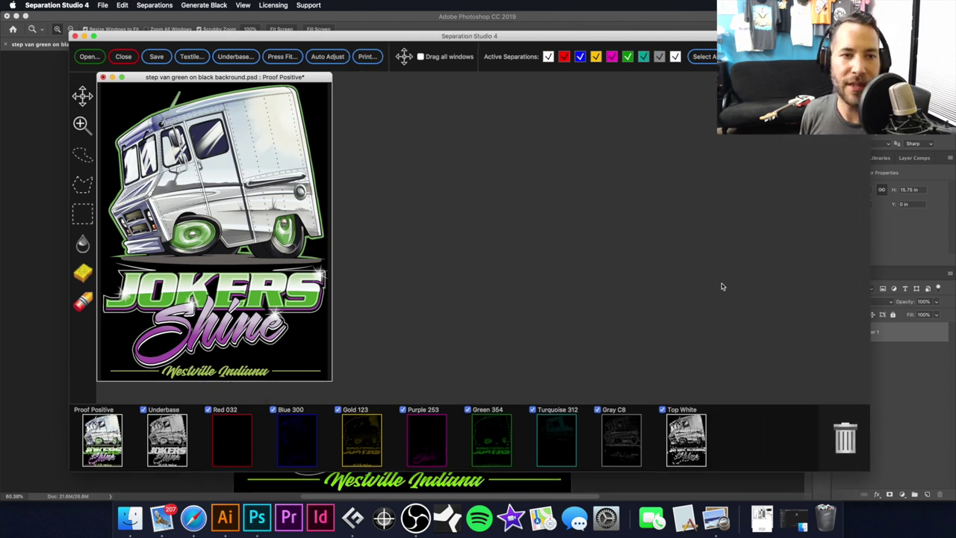
click(326, 57)
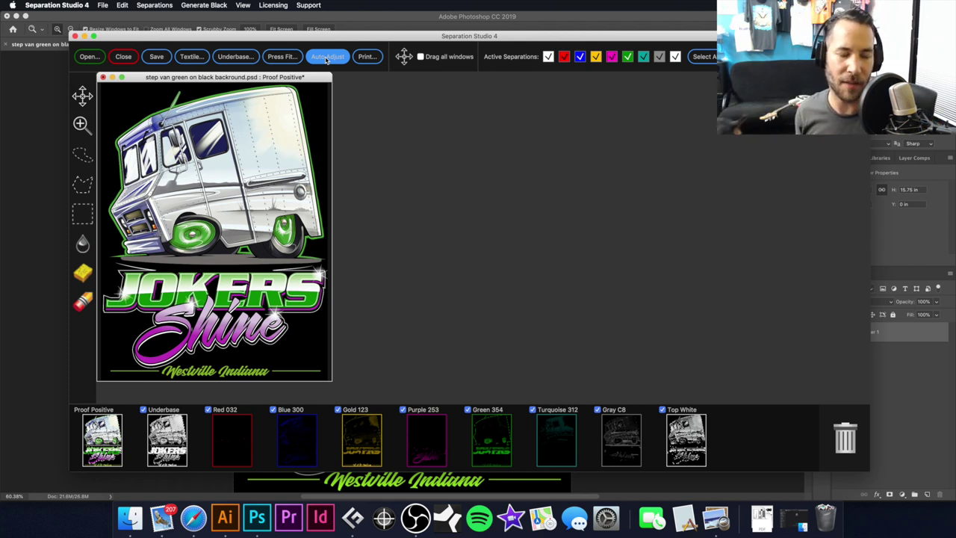
drag(314, 79, 349, 79)
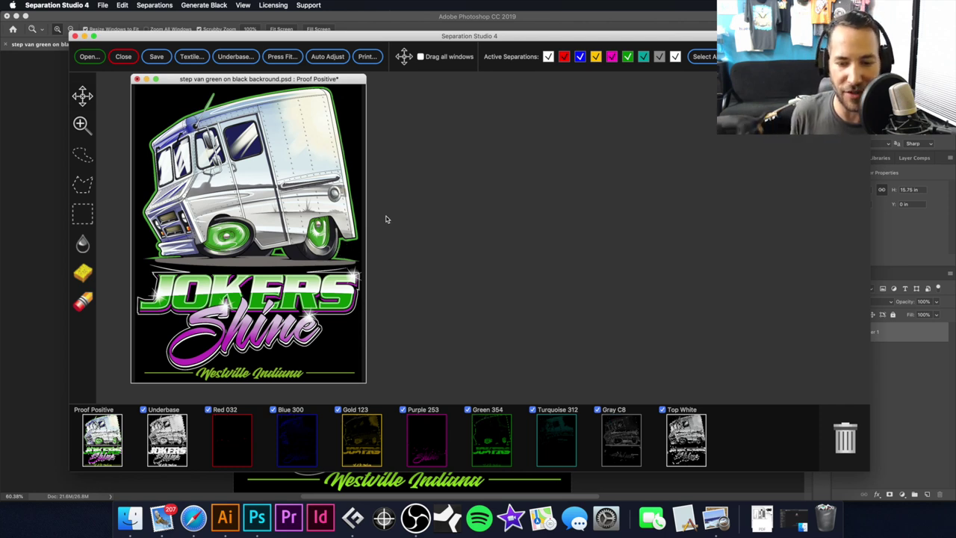
Merge the Top White separation into the Underbase separation using Multiply.
click(167, 439)
drag(686, 437, 180, 449)
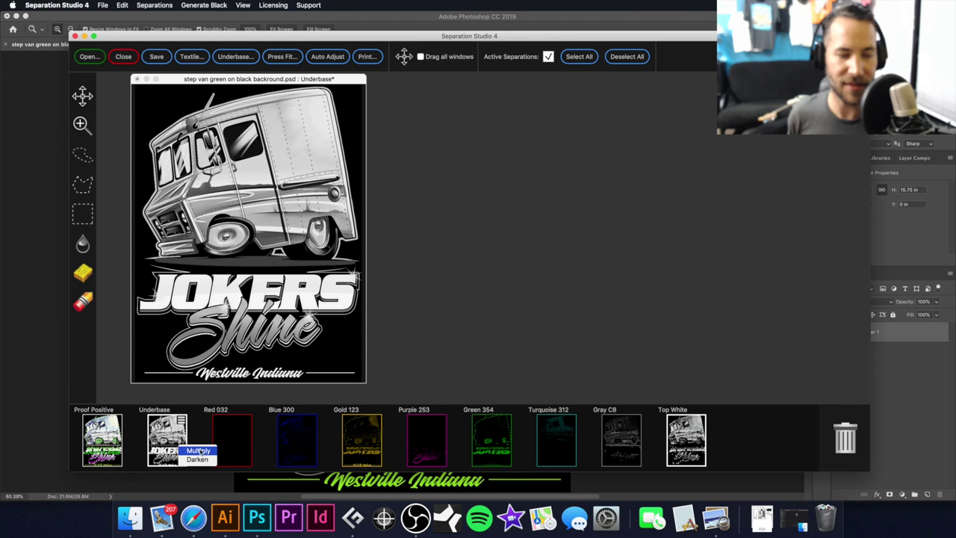
click(198, 450)
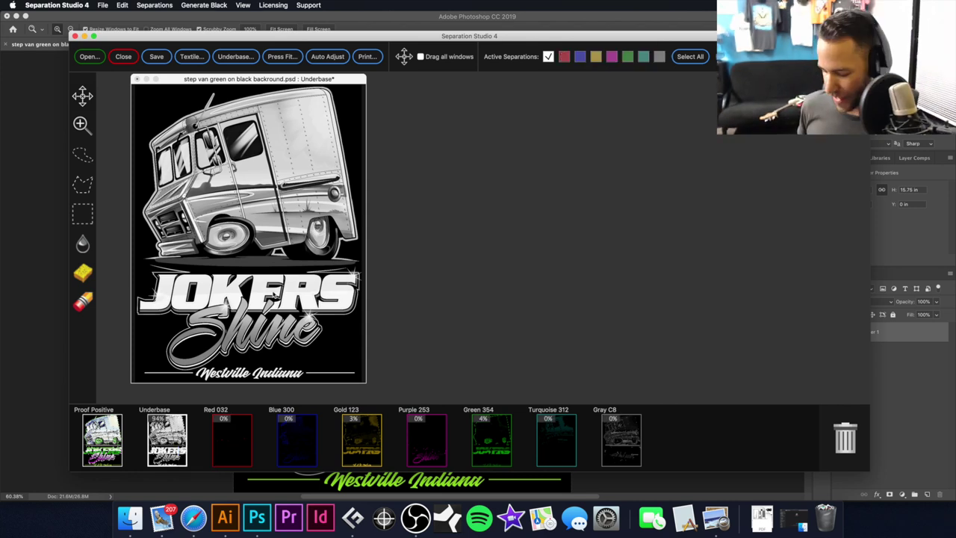
Examine the merged Underbase around the Jokers and Shine lettering, and view the full Proof Positive.
key(super+equal)
key(super+equal)
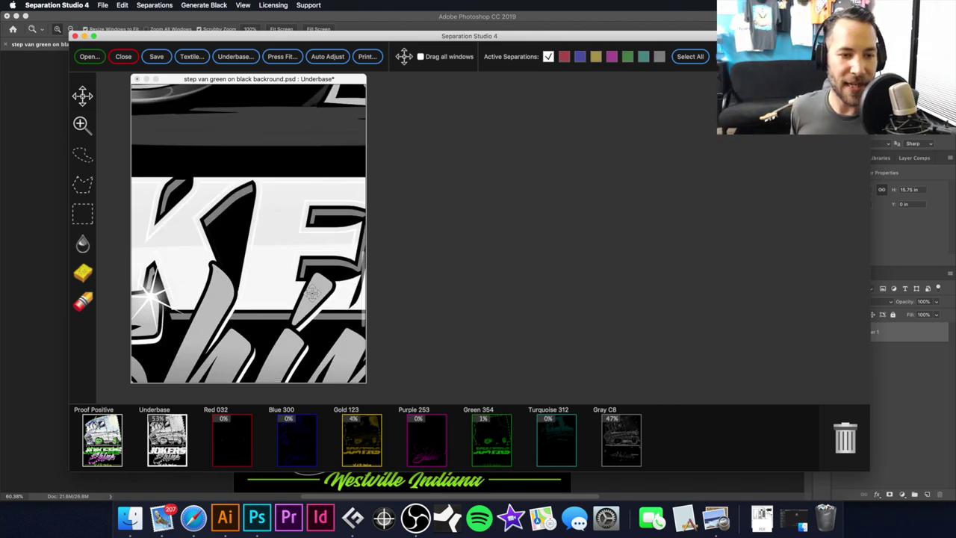
scroll(313, 293, down, 2)
scroll(313, 293, left, 5)
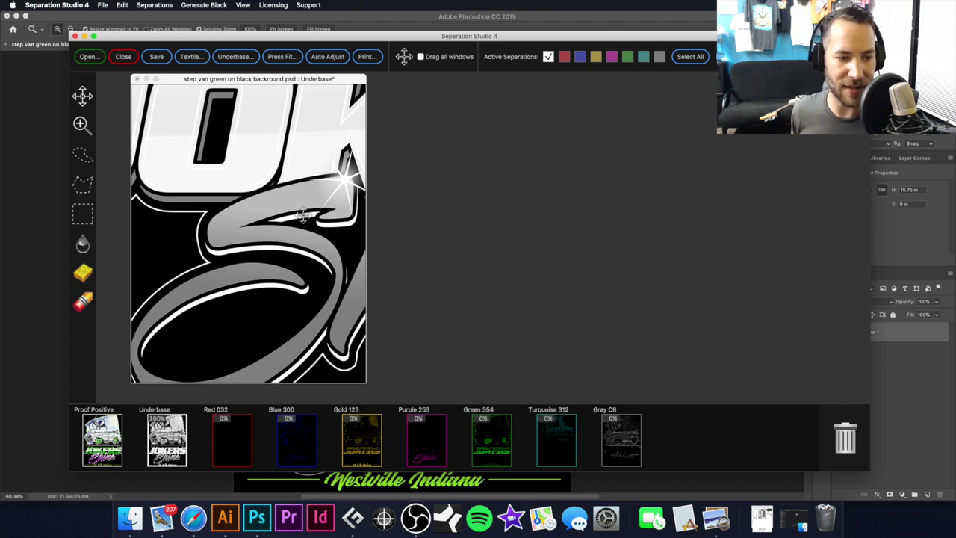
key(super+0)
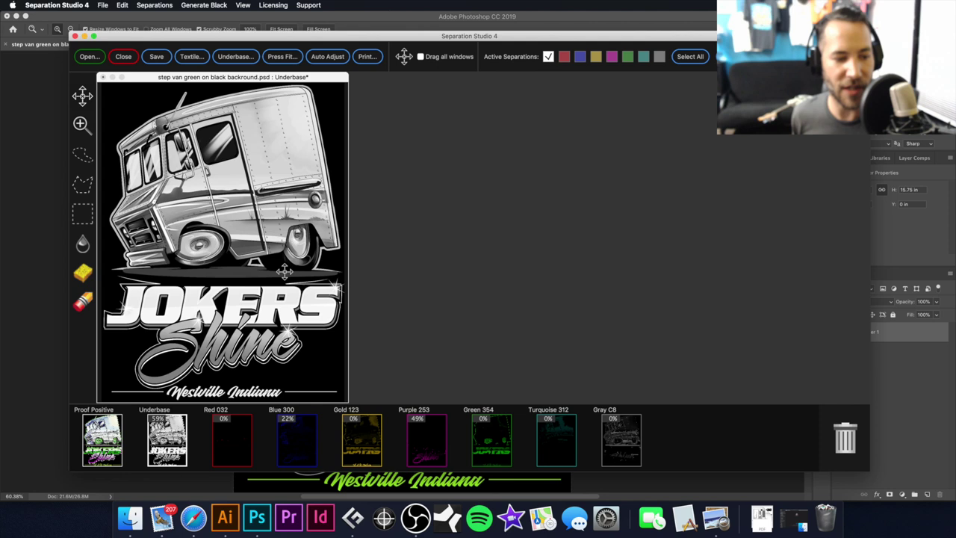
click(103, 446)
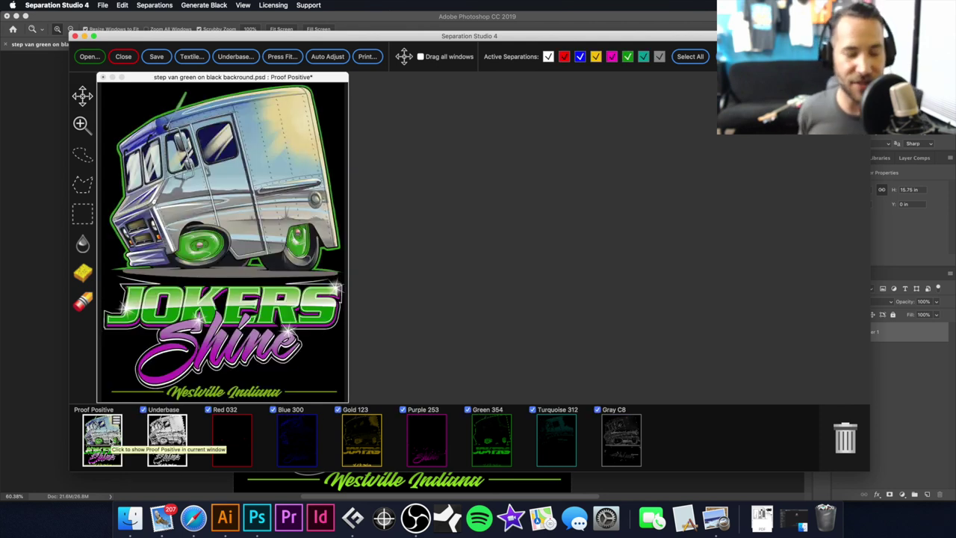
Undo the merge of Top White into the Underbase and display the Top White separation on its own.
key(super+z)
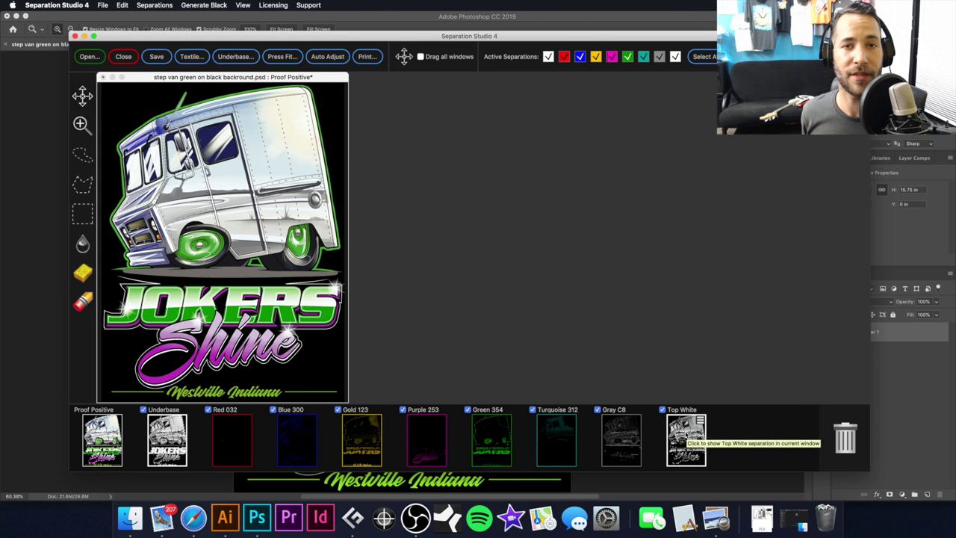
right_click(686, 436)
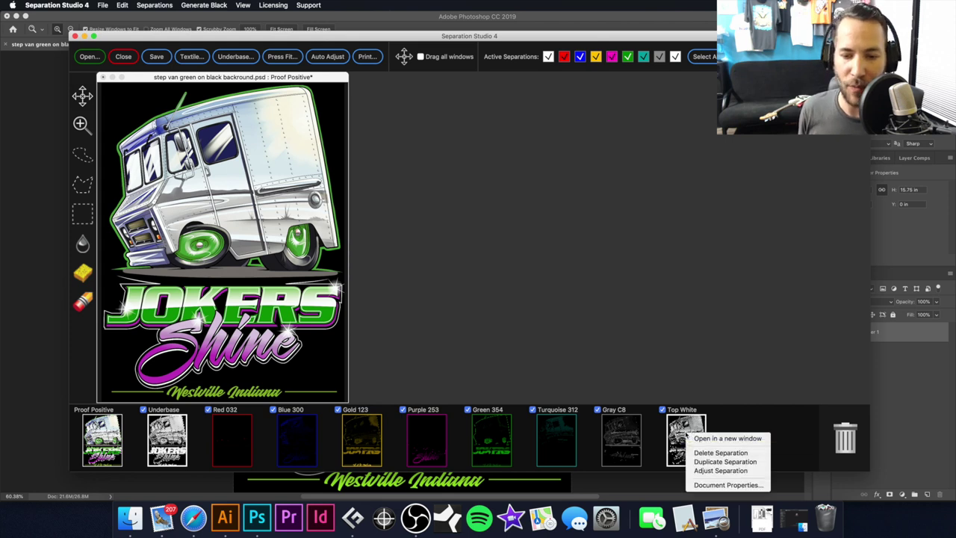
click(654, 449)
click(676, 439)
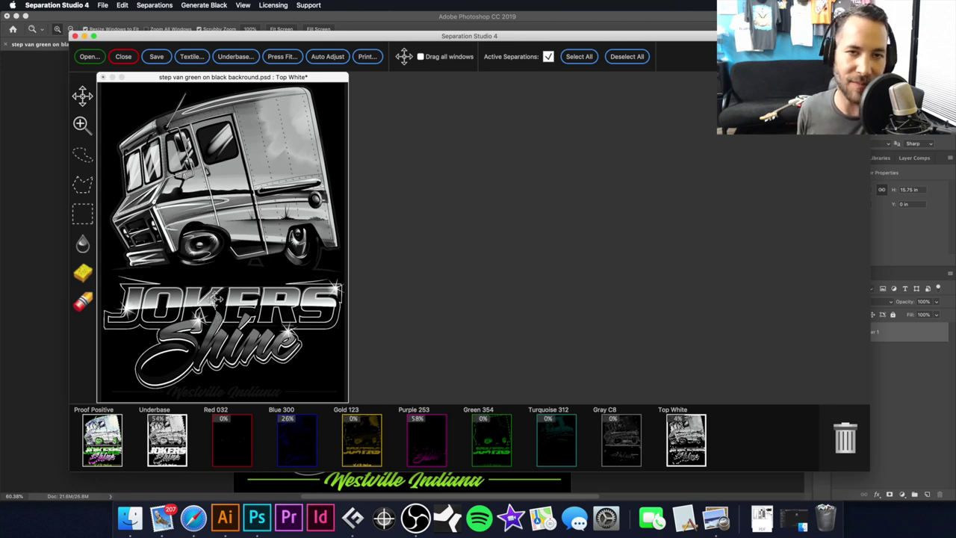
Try a Low Saturation of 63 on the Top White separation, return it to 100 and cancel the adjustment.
right_click(682, 438)
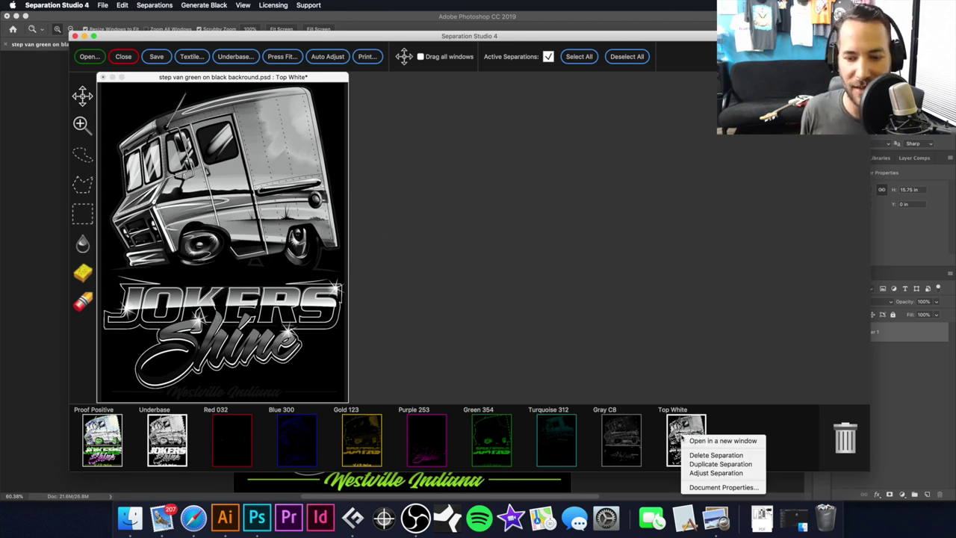
click(697, 473)
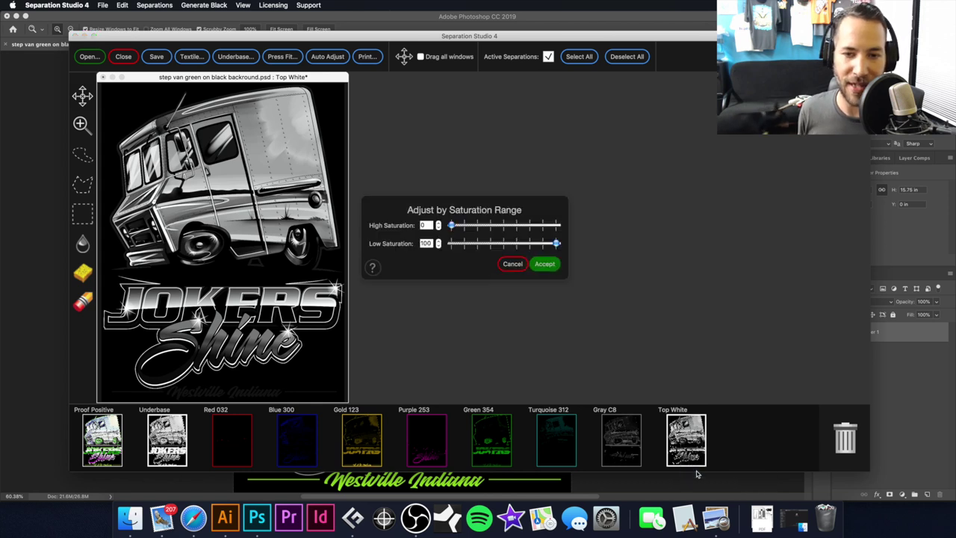
drag(559, 244, 518, 247)
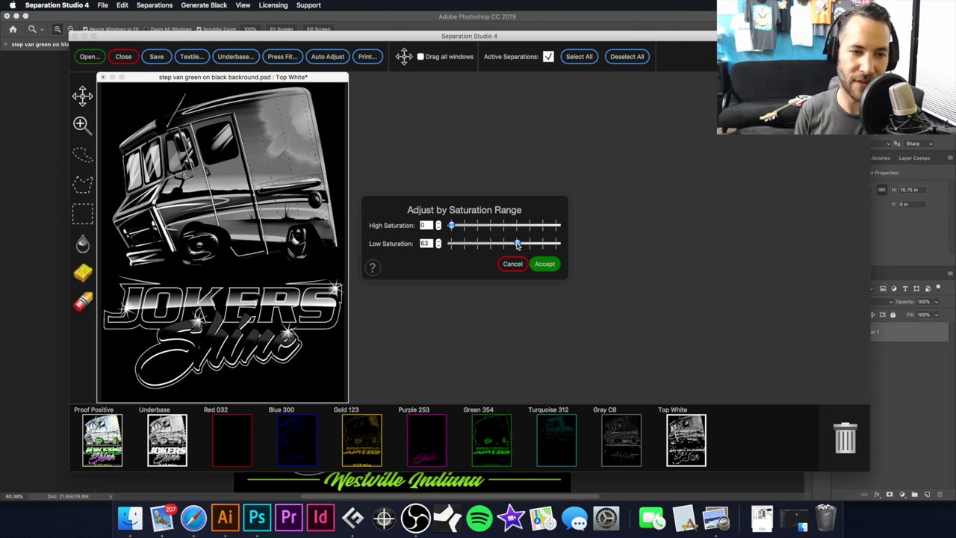
drag(518, 245, 556, 244)
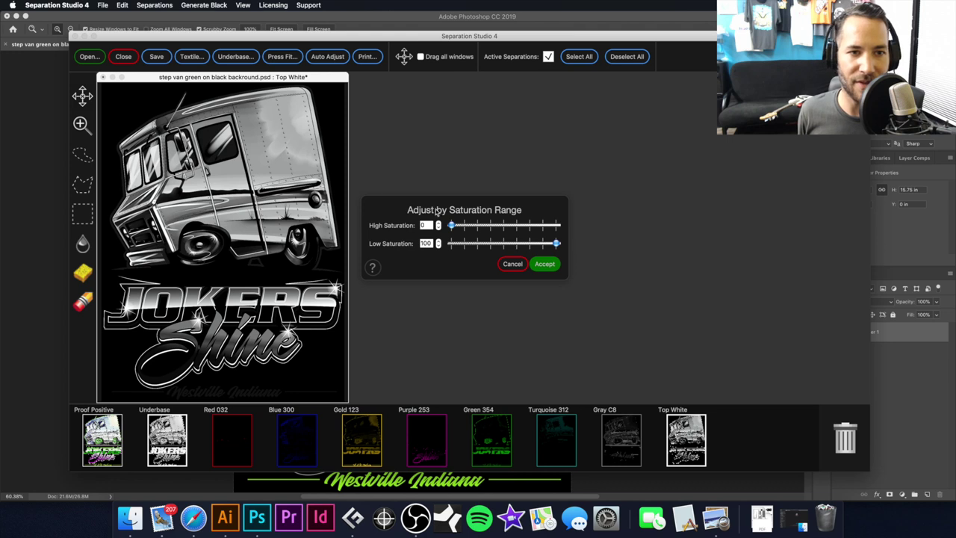
click(517, 264)
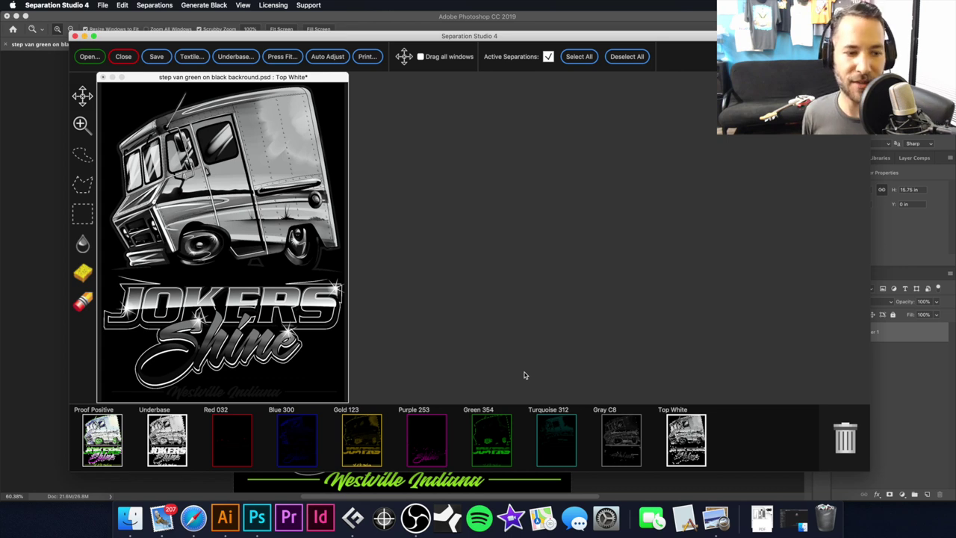
Redo the merge of Top White into the Underbase and show the Proof Positive.
key(super+z)
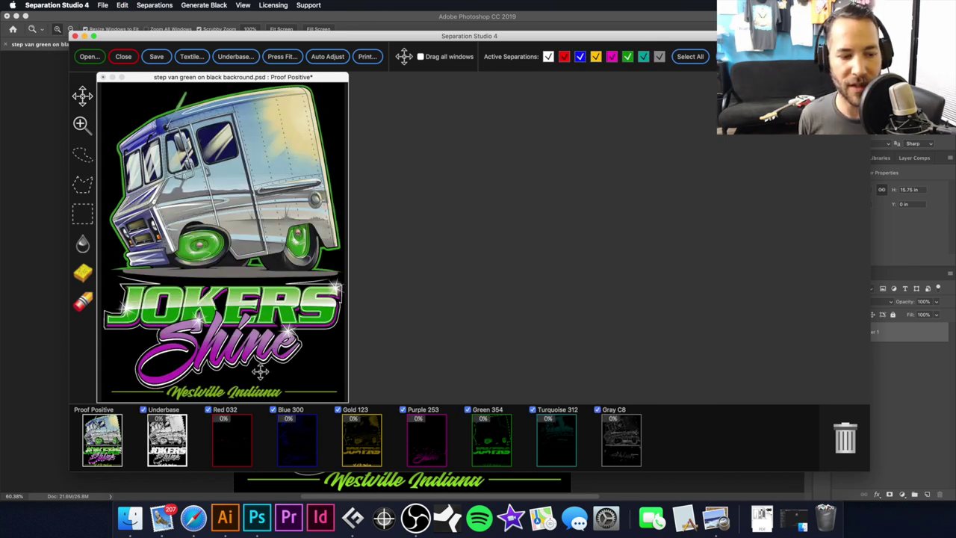
Preview the original step van green on black backround.png from the Jokers Shine Demo folder and compare it with the Proof Positive.
click(129, 521)
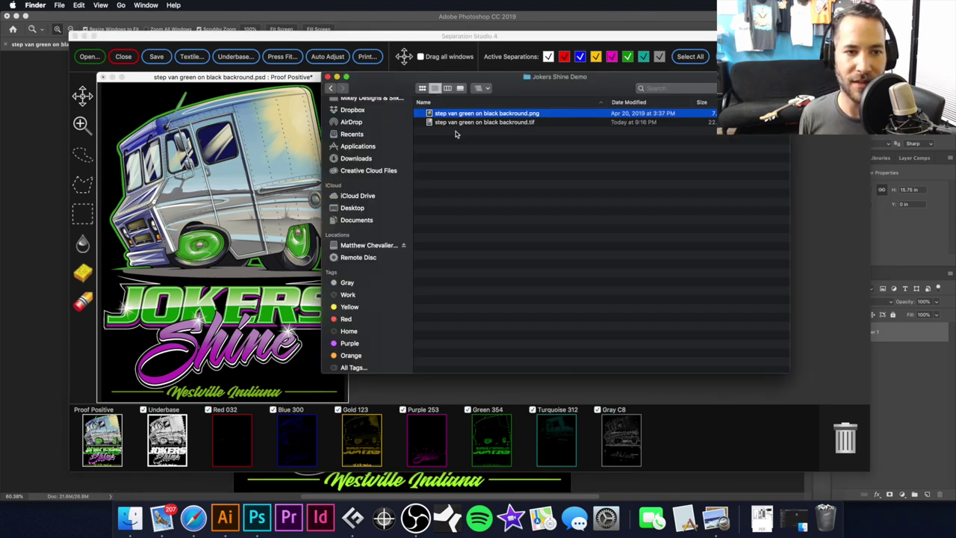
key(space)
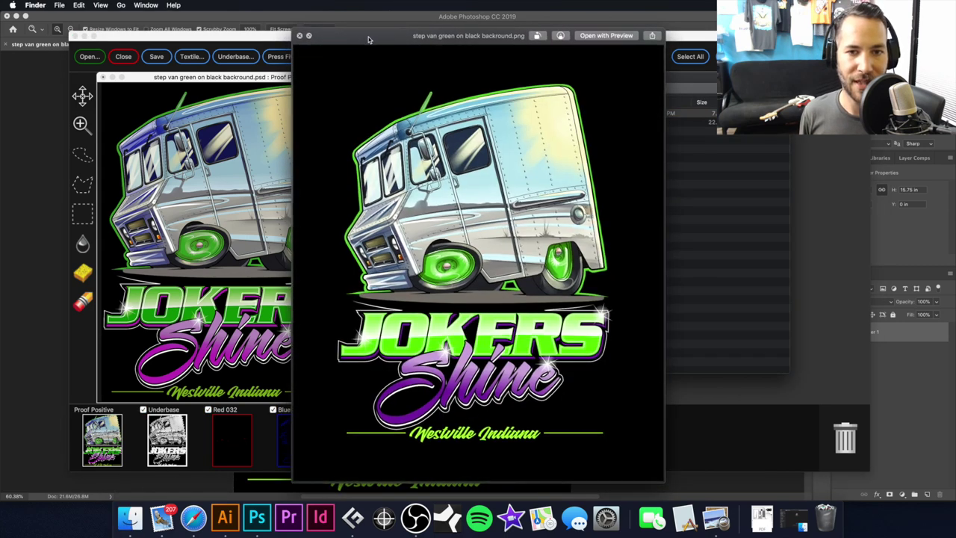
drag(369, 37, 430, 40)
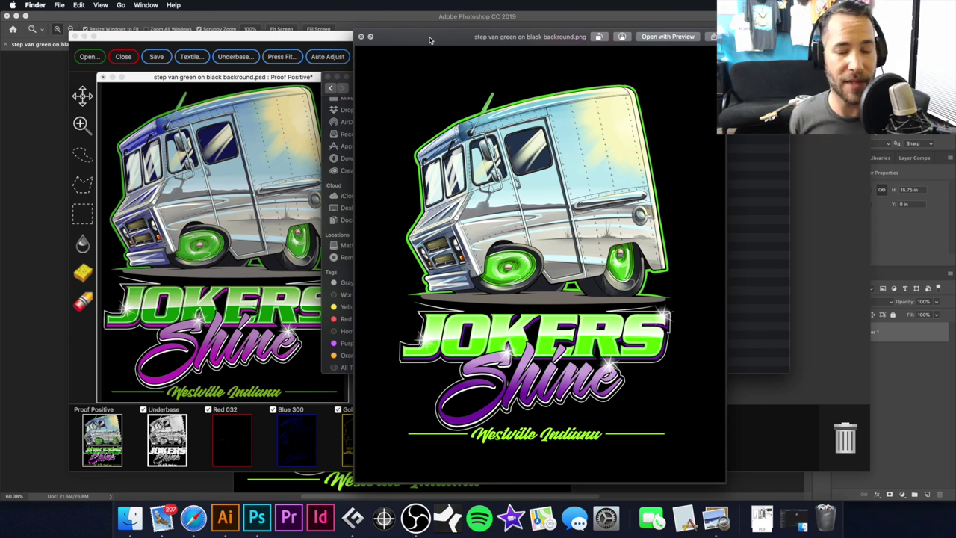
Return to Separation Studio 4 and merge the Turquoise 312 separation into Blue 300.
click(242, 79)
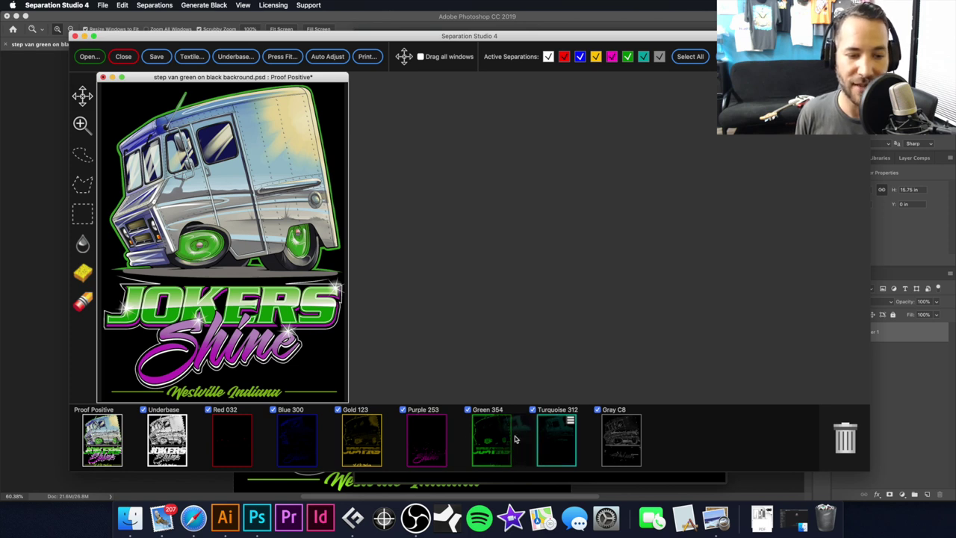
click(323, 442)
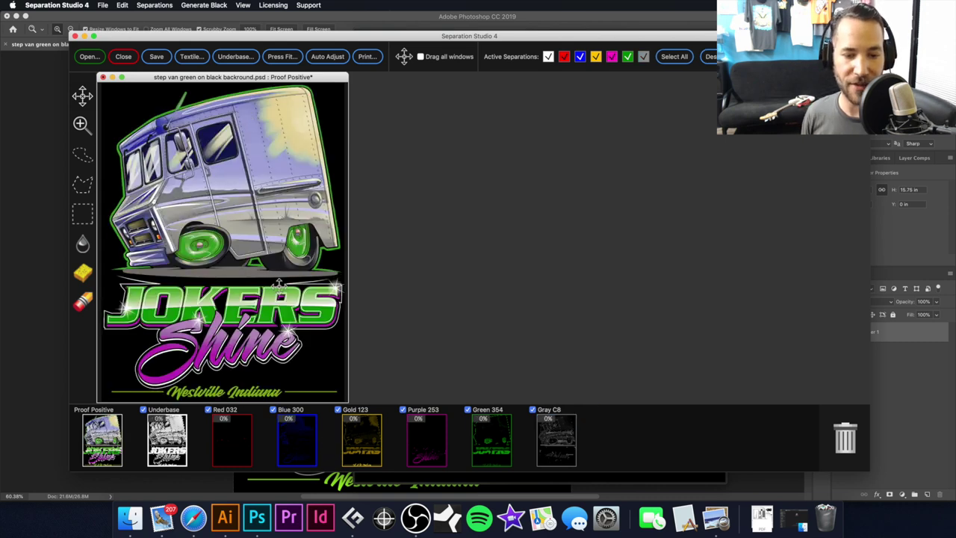
Display the Green 354 separation and lasso the van's outline, leaving out the two green wheels and the Jokers lettering.
mouse_move(473, 463)
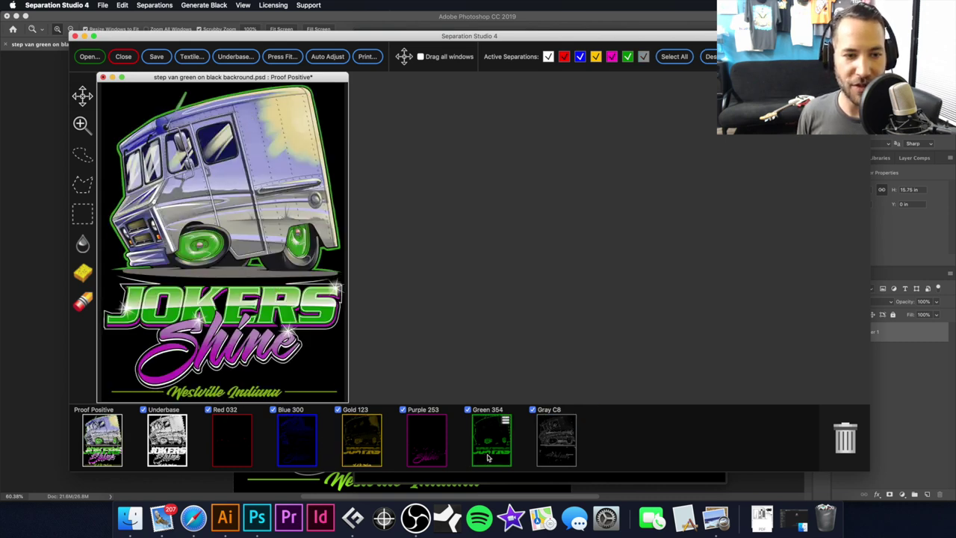
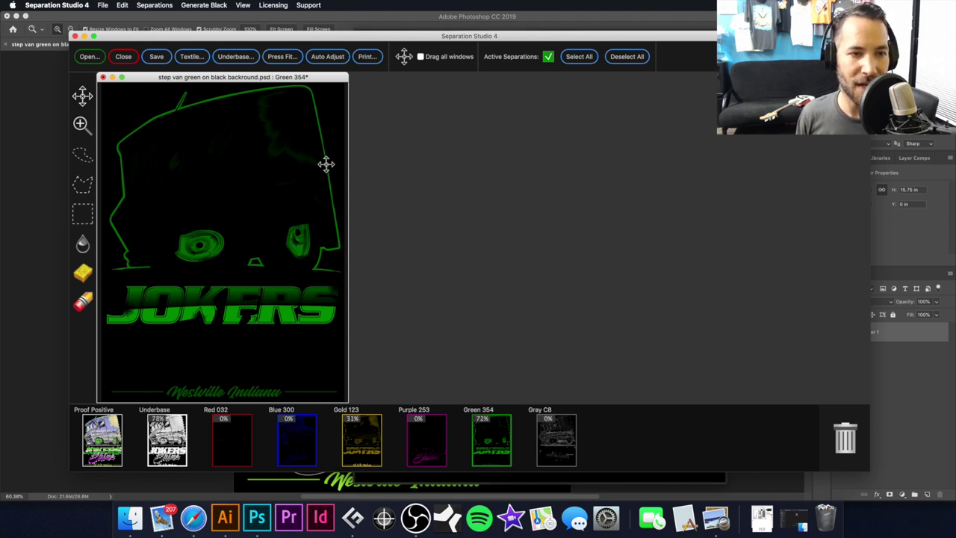
click(83, 155)
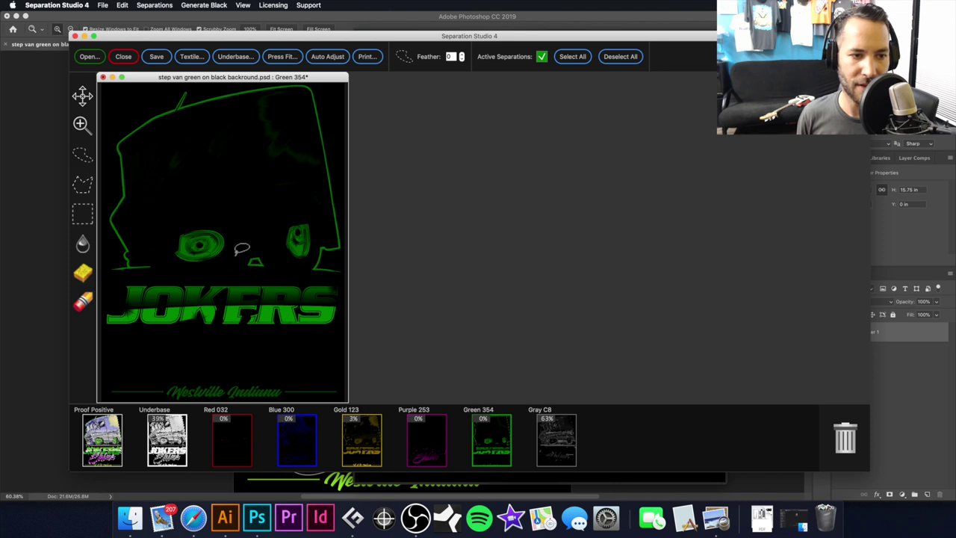
drag(121, 275, 90, 244)
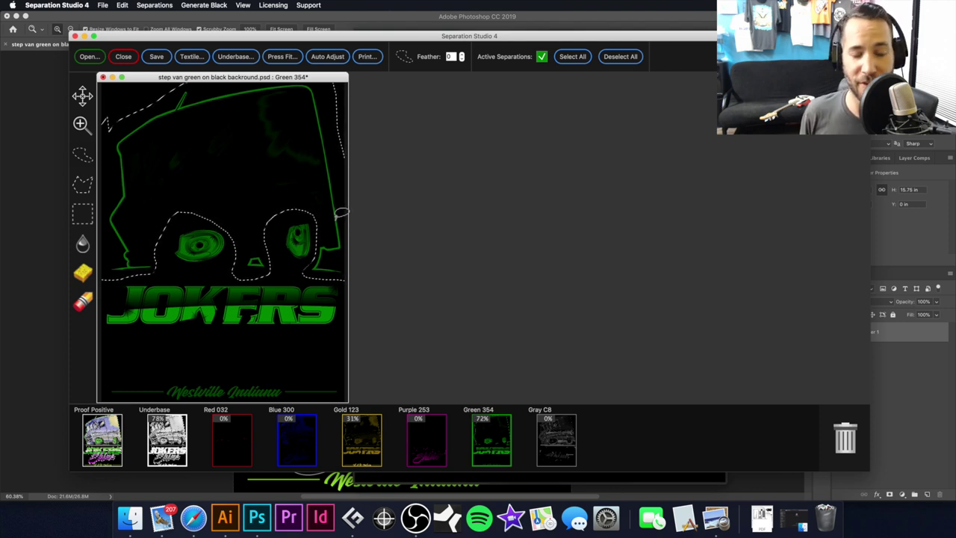
Adjust the Green 354 separation within the selection to a High Saturation of 28 and accept it.
right_click(494, 442)
click(532, 419)
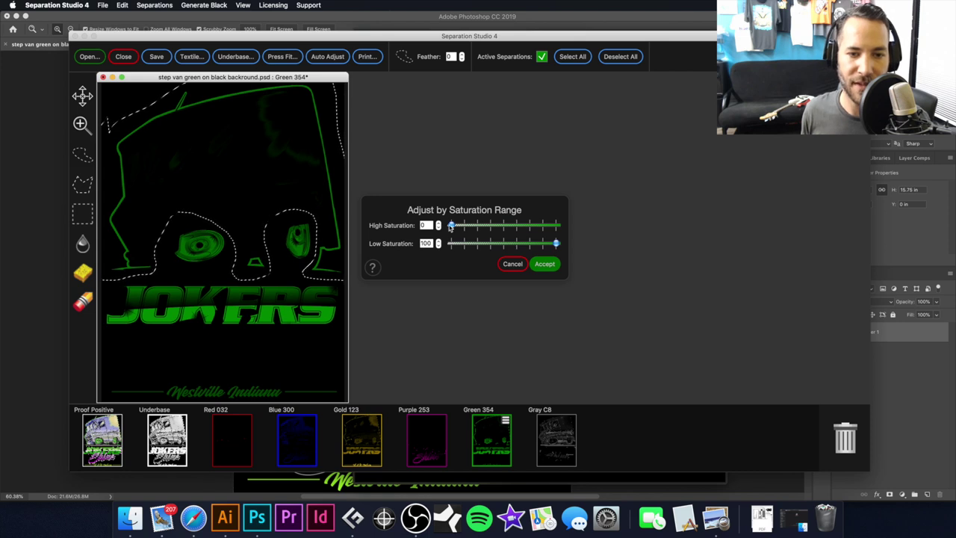
drag(451, 227, 479, 228)
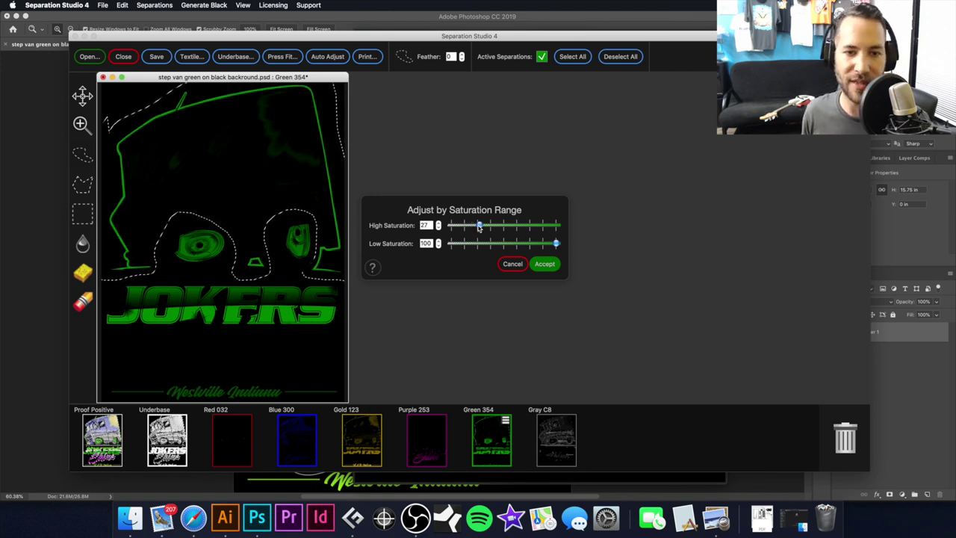
drag(479, 228, 479, 228)
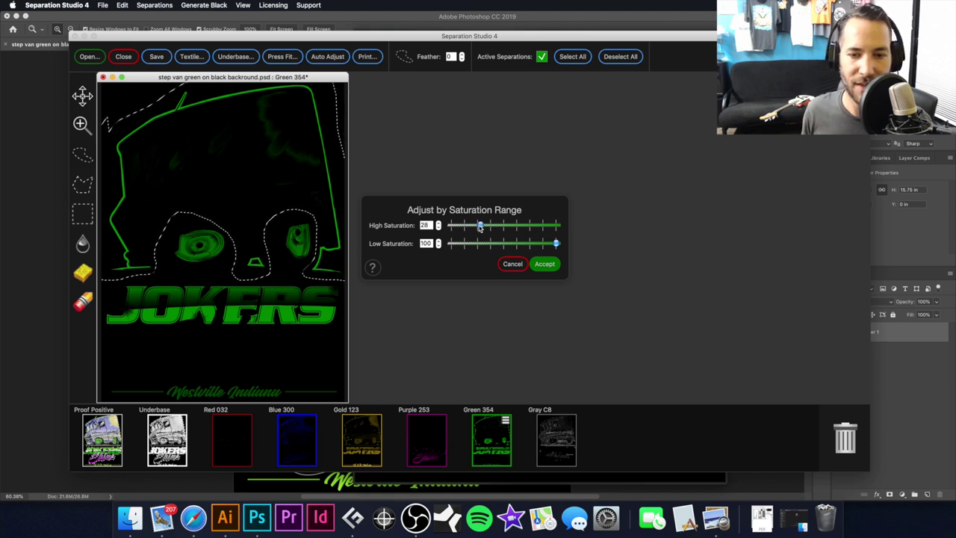
click(543, 265)
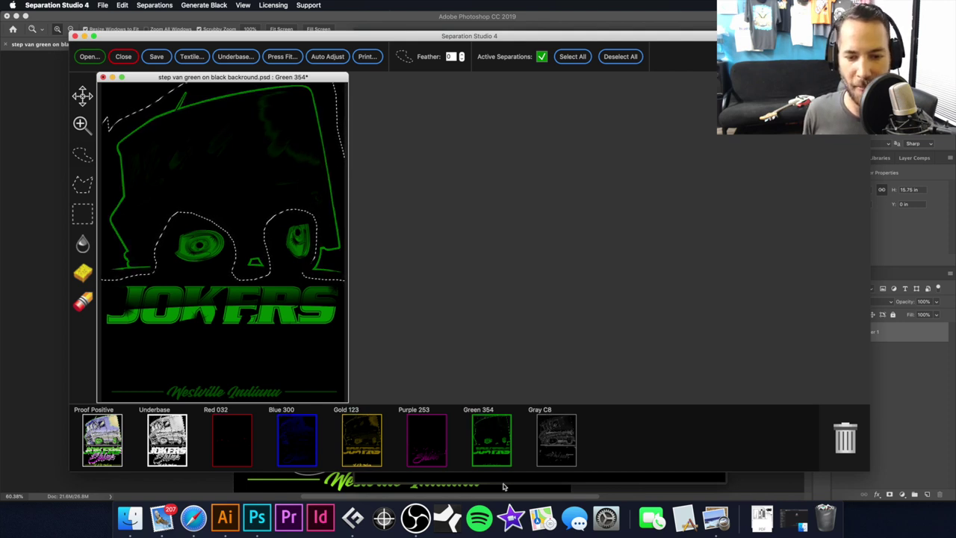
Apply another High Saturation increase to the selected van outline on Green 354, and clear the selection.
click(505, 420)
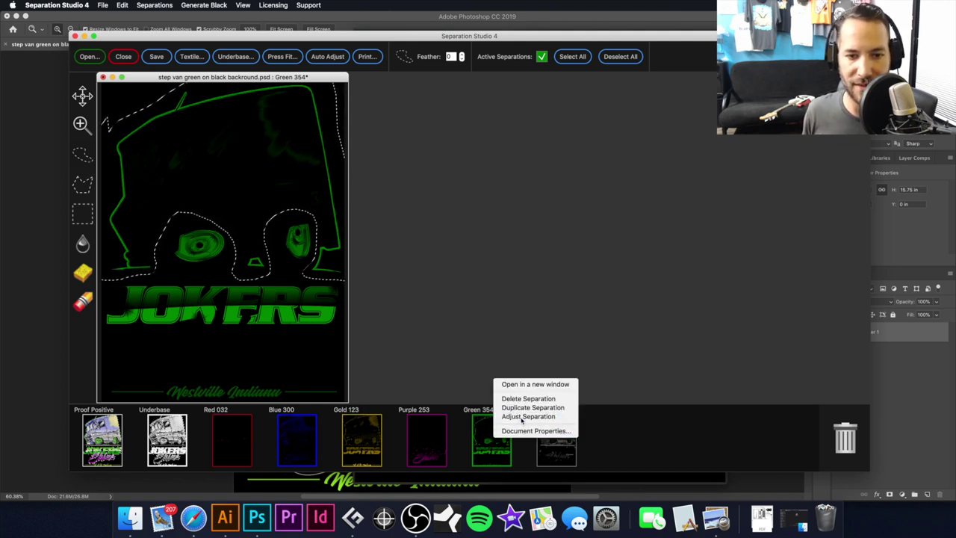
click(521, 418)
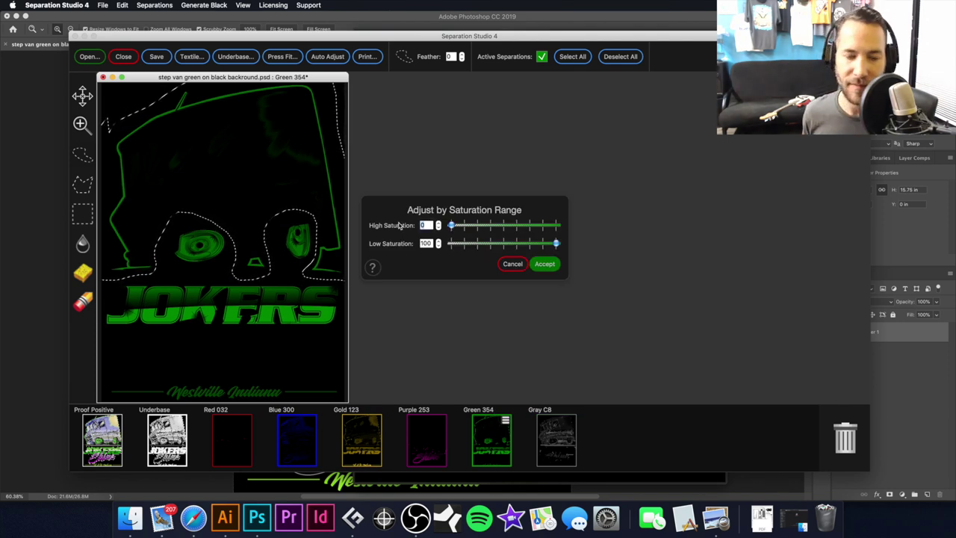
click(546, 265)
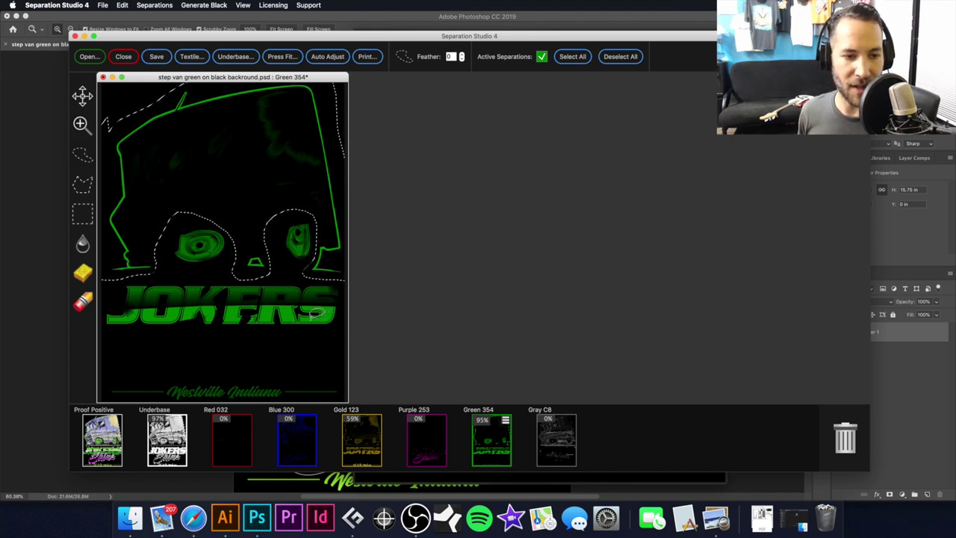
key(super+z)
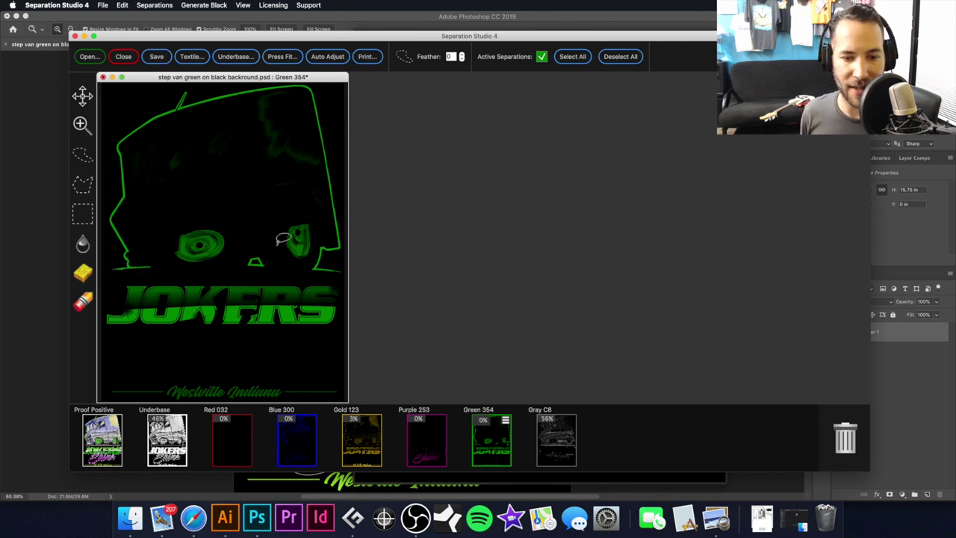
Try a High Saturation of 5 on the whole Green 354 separation and cancel the adjustment.
right_click(482, 434)
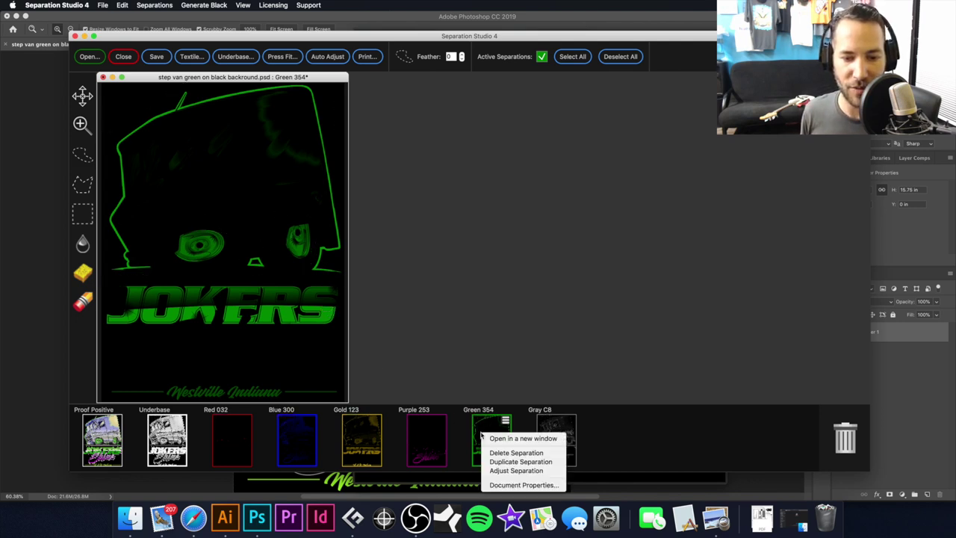
click(516, 471)
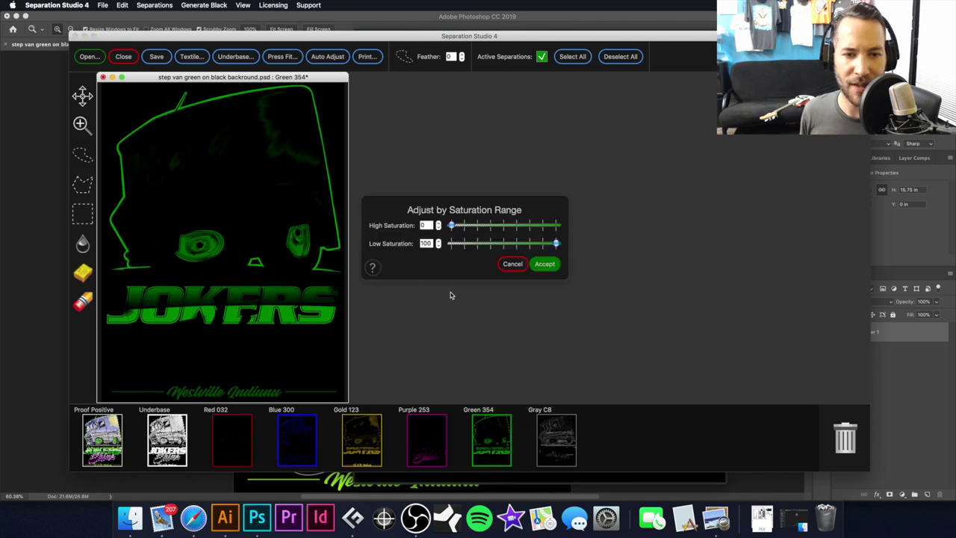
text(5)
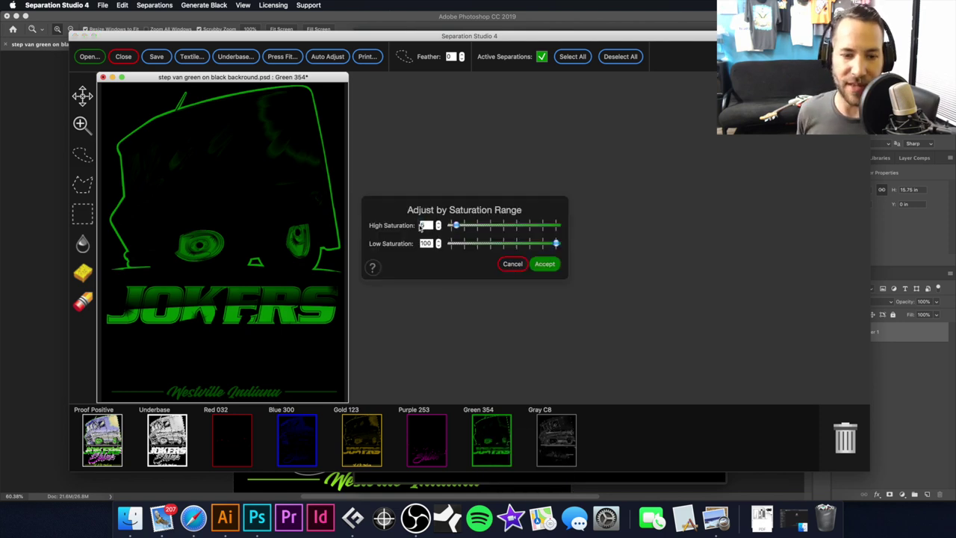
key(Return)
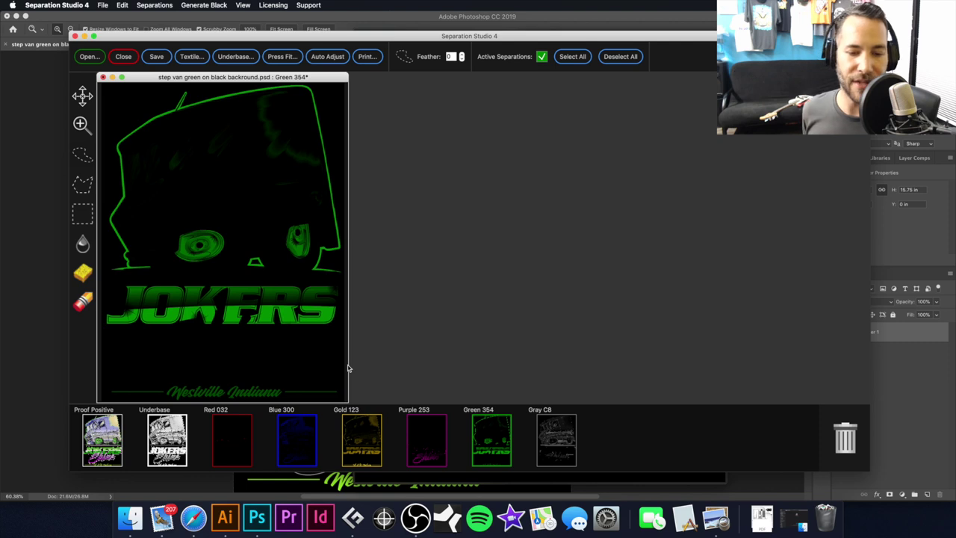
click(511, 267)
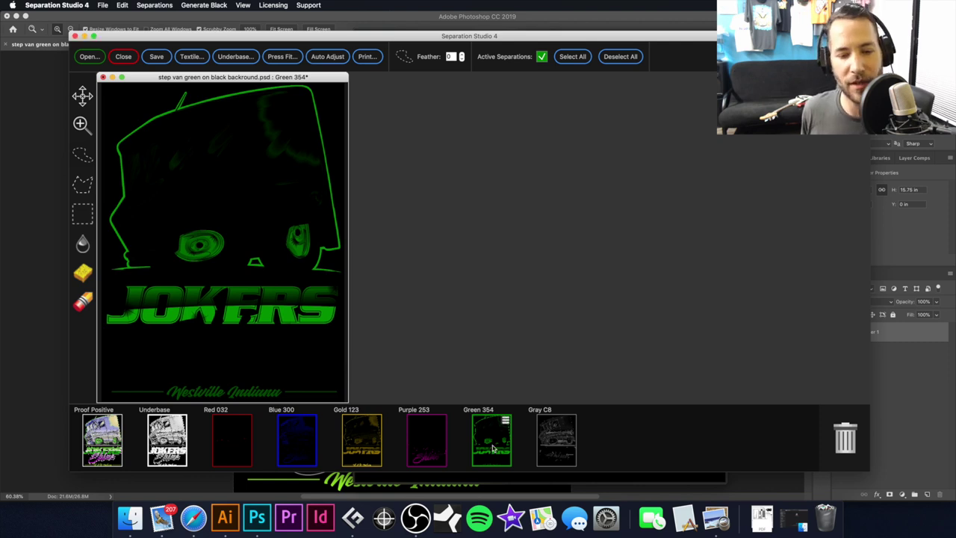
Try Low Saturation values of 85 and 90 on the Green 354 separation and cancel the adjustment.
right_click(492, 447)
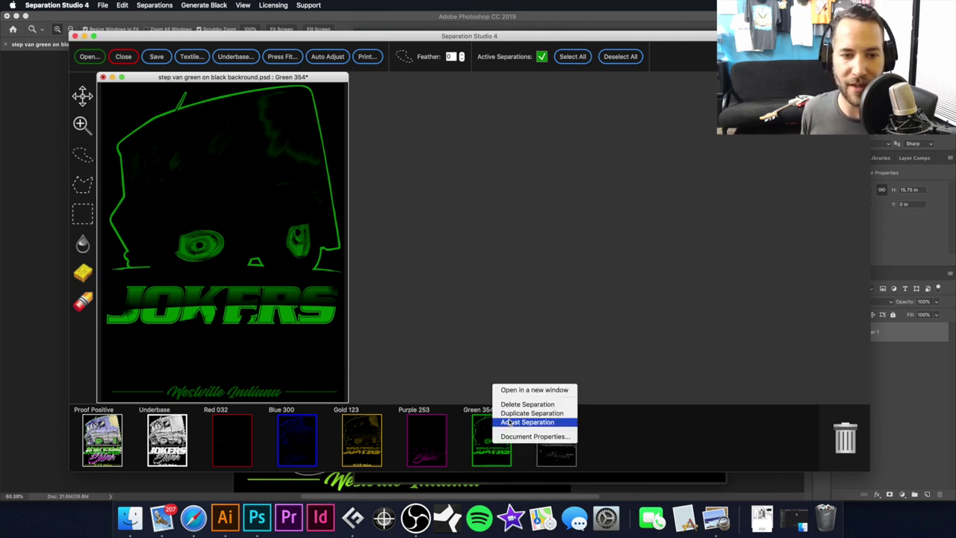
click(509, 423)
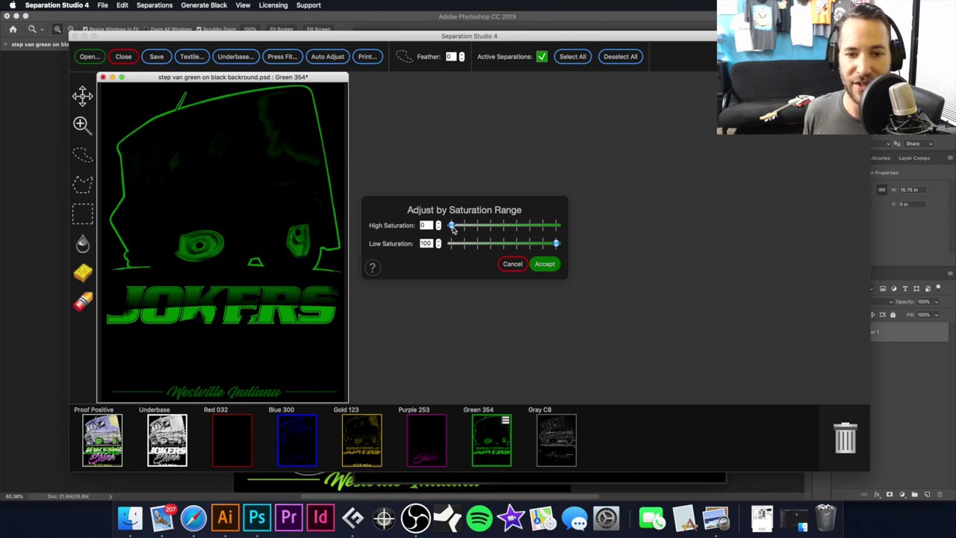
drag(555, 244, 540, 245)
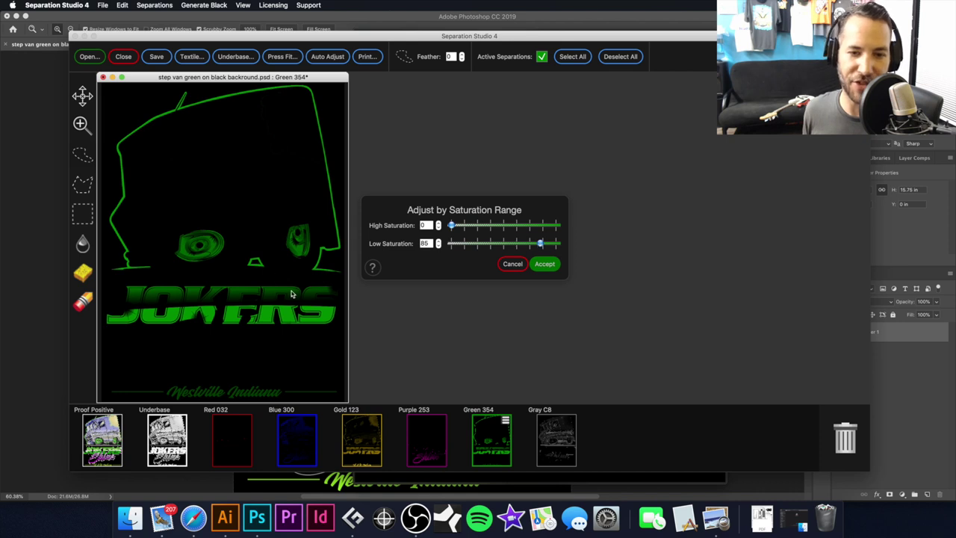
mouse_move(540, 245)
mouse_down()
mouse_move(556, 244)
mouse_move(538, 247)
mouse_up()
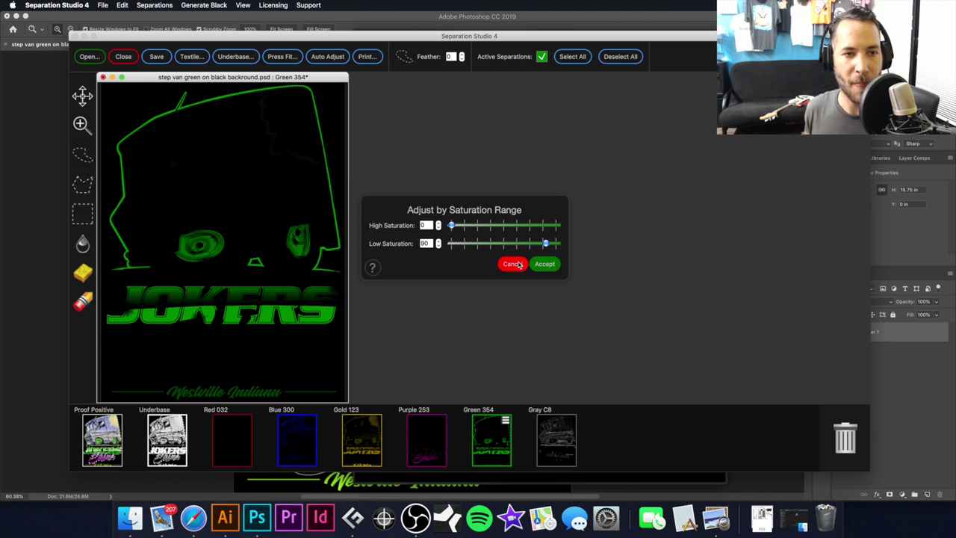
click(519, 264)
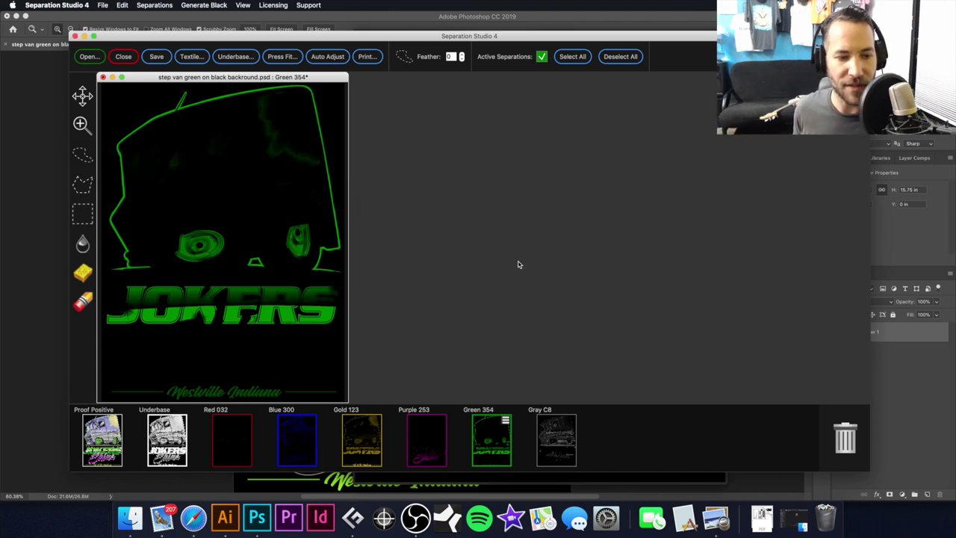
Inspect the Red 032 separation and merge it into Purple 253 using Multiply.
click(233, 437)
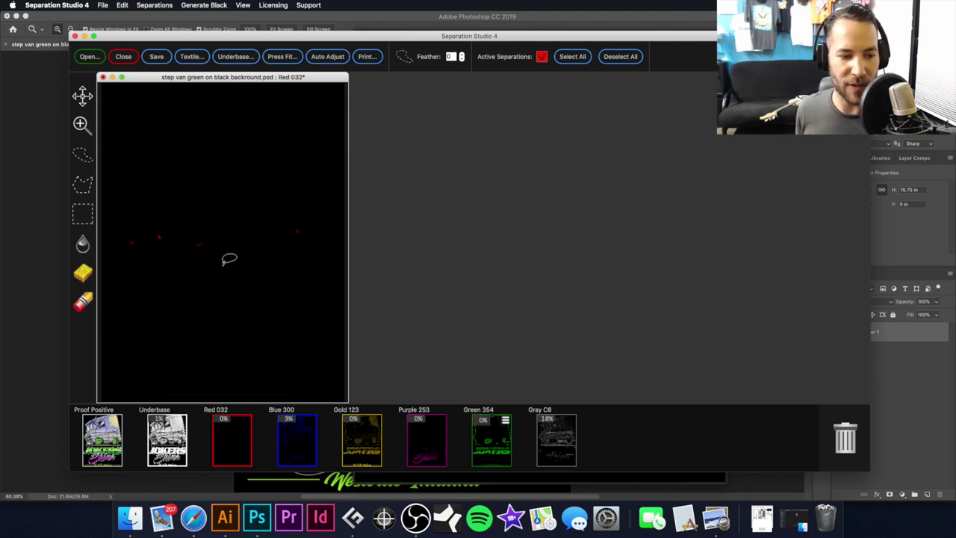
mouse_move(286, 442)
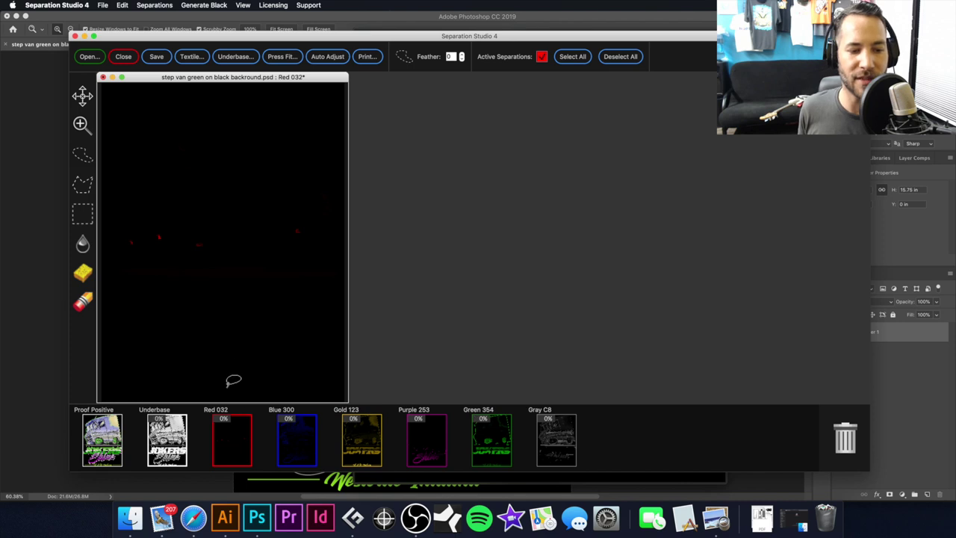
mouse_move(231, 444)
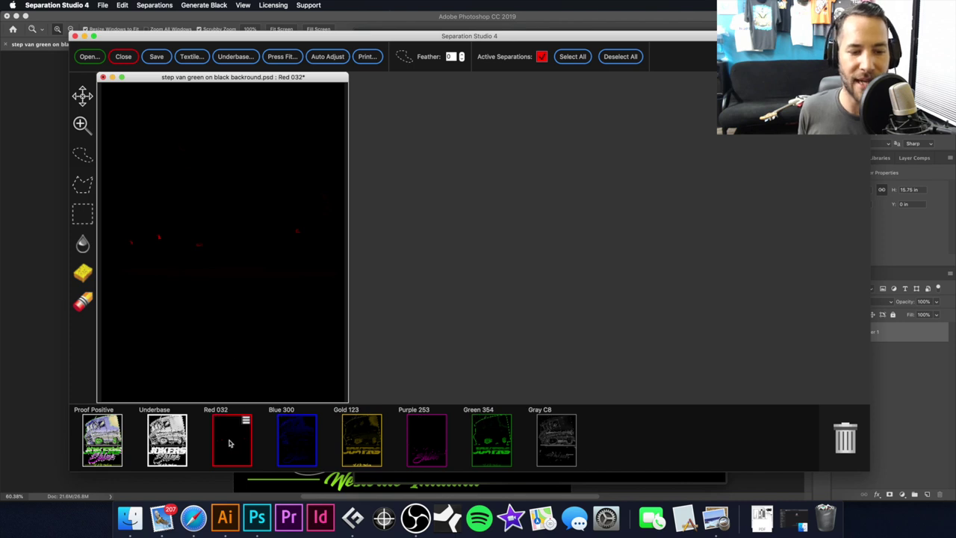
click(420, 446)
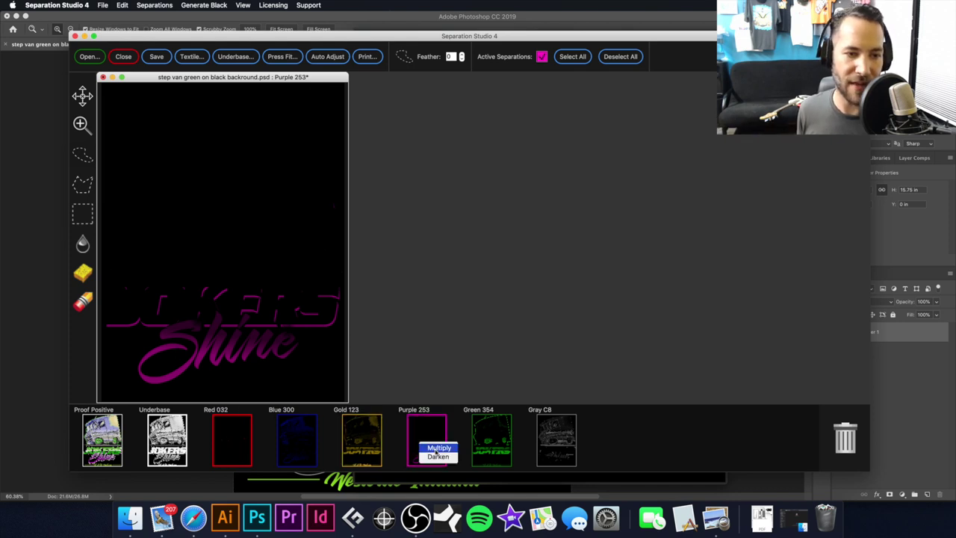
click(437, 448)
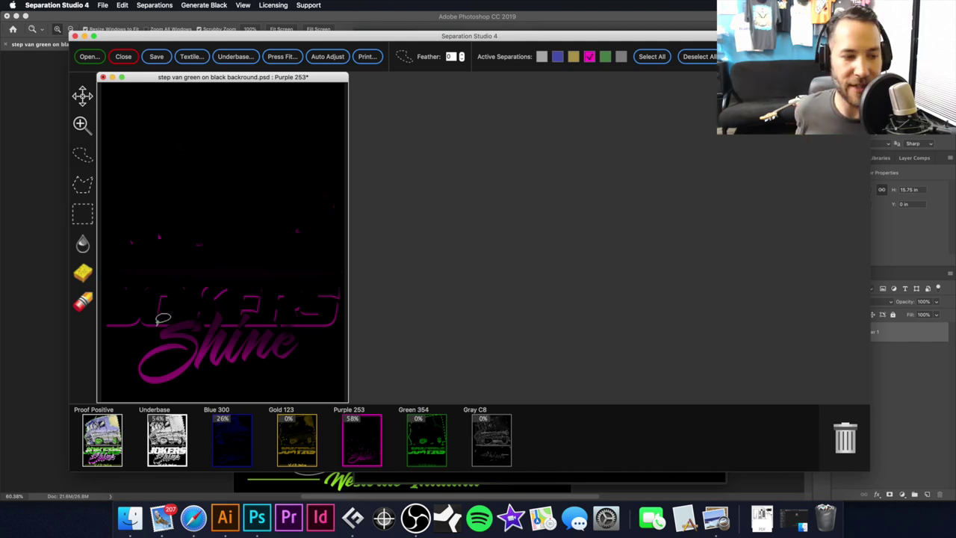
Raise the High Saturation of the Purple 253 separation to 45.
scroll(163, 318, up, 5)
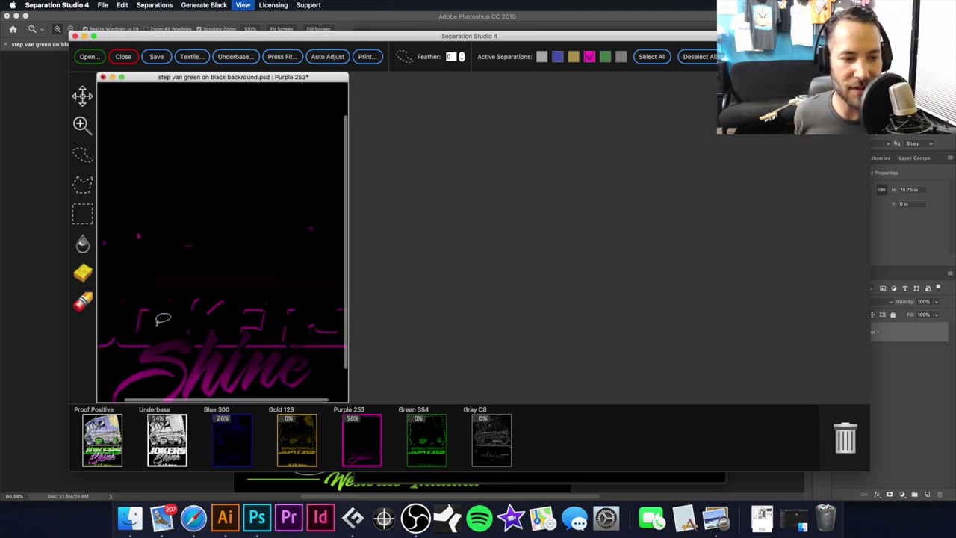
scroll(225, 309, down, 5)
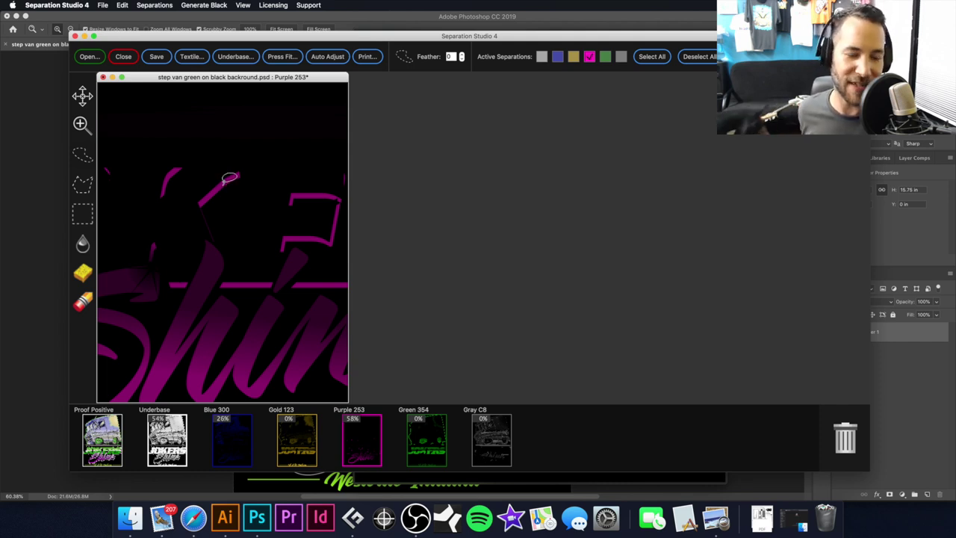
right_click(357, 431)
click(392, 461)
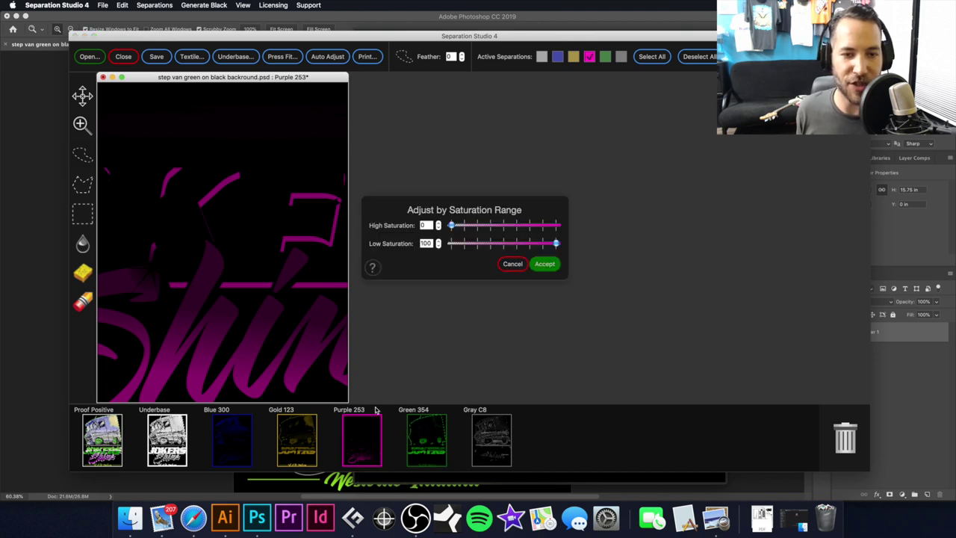
text(45)
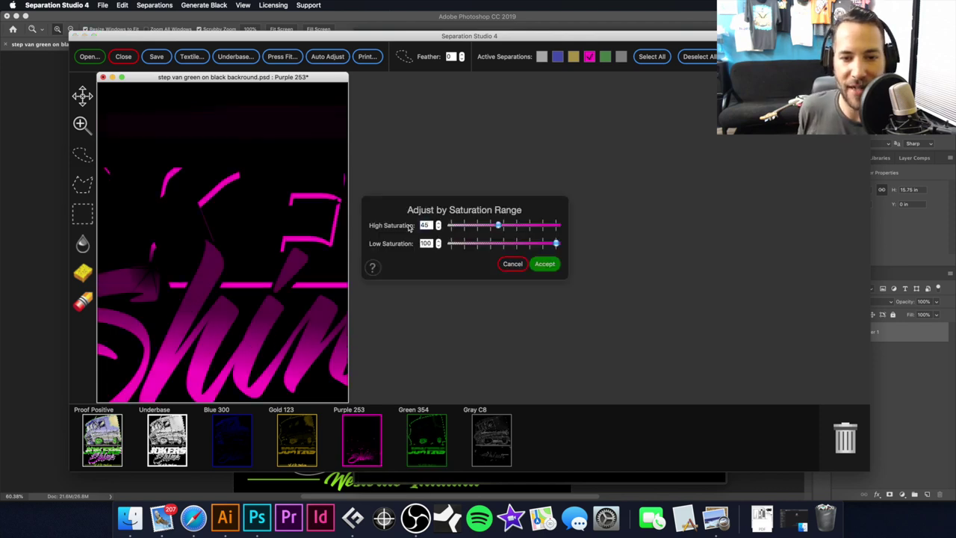
click(545, 264)
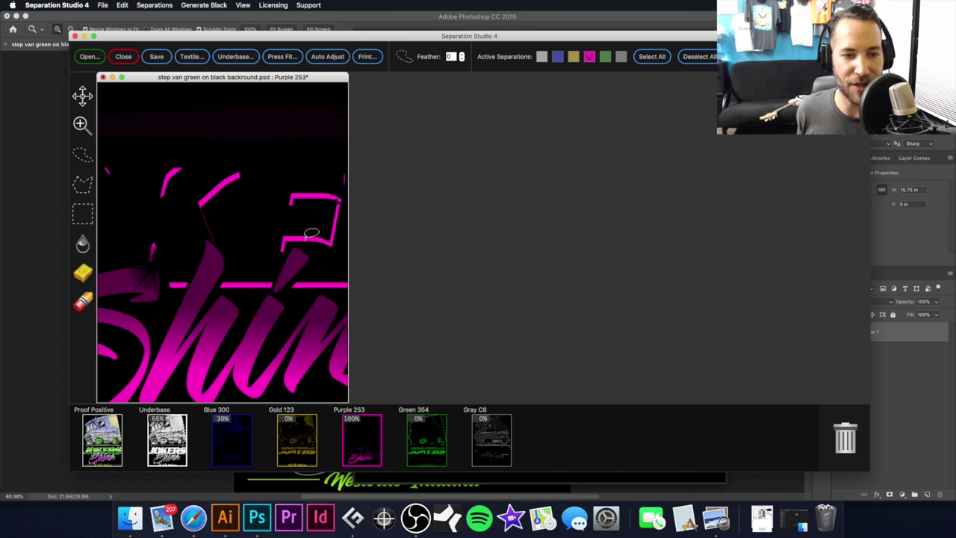
key(super+0)
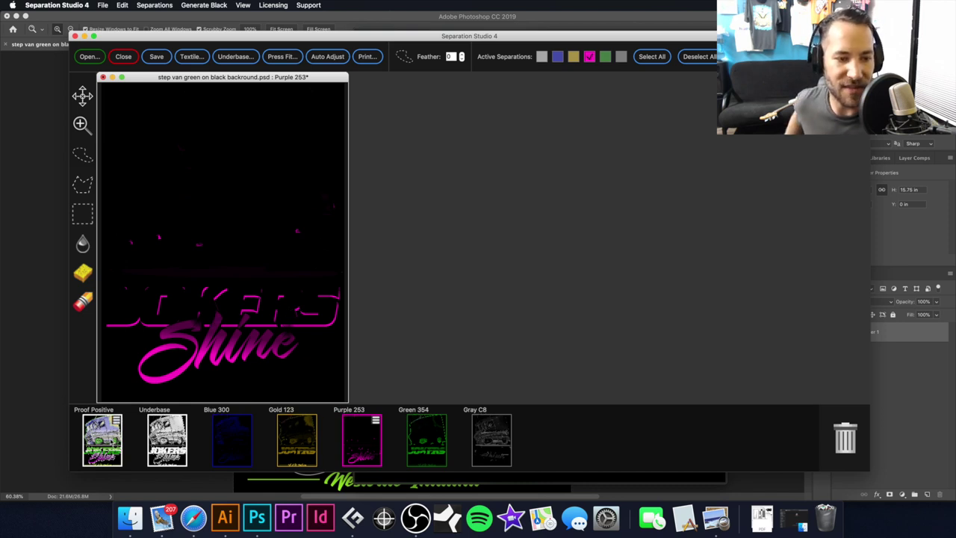
Compare the Proof Positive composite with the Blue 300 separation and the original step van PNG.
click(112, 442)
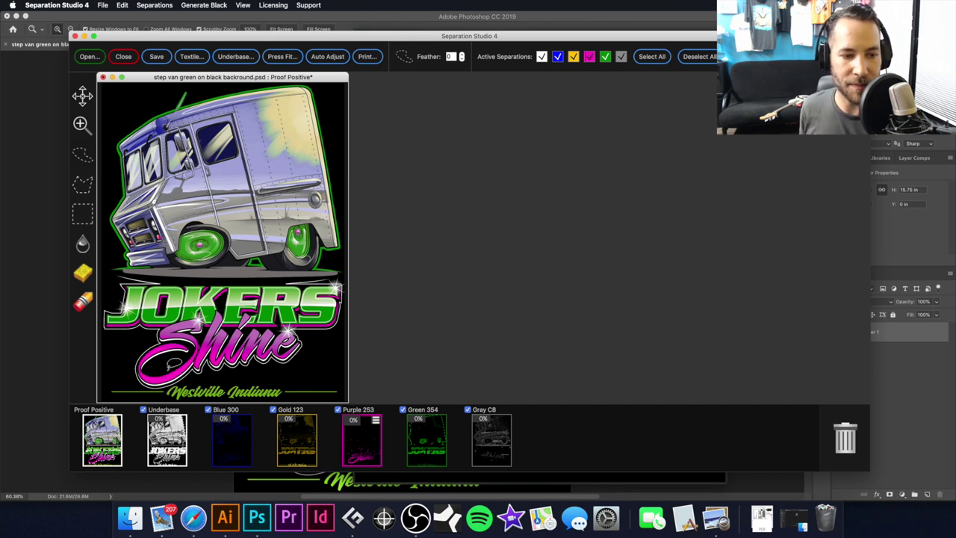
click(246, 429)
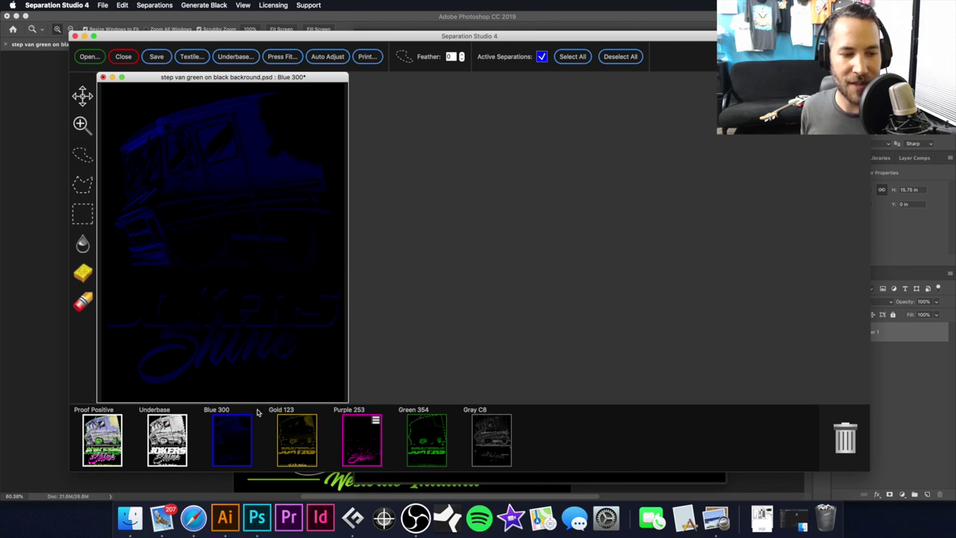
click(102, 440)
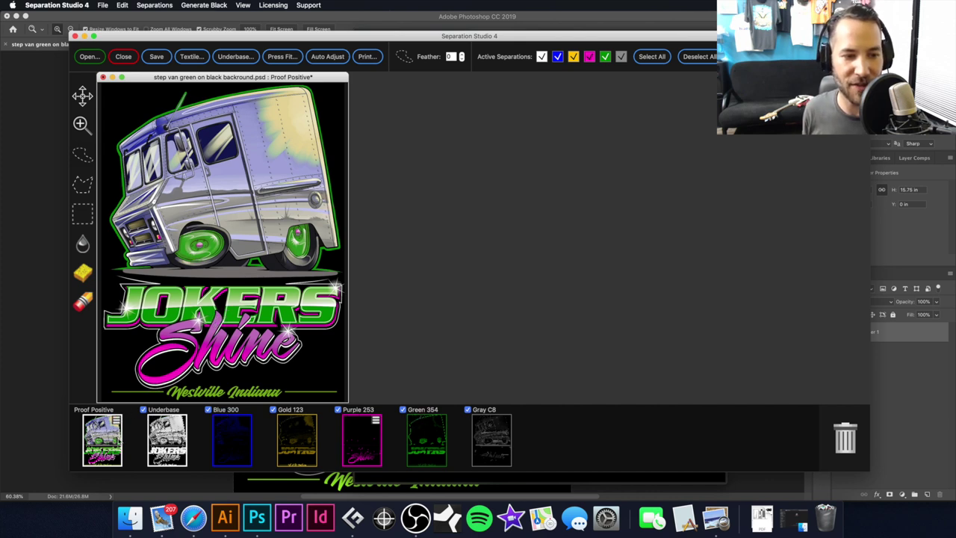
click(224, 441)
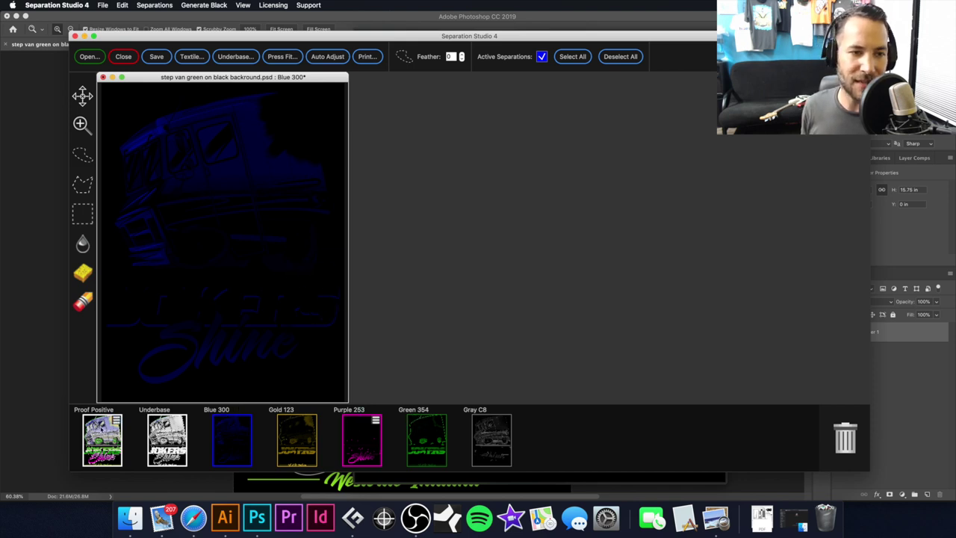
click(102, 429)
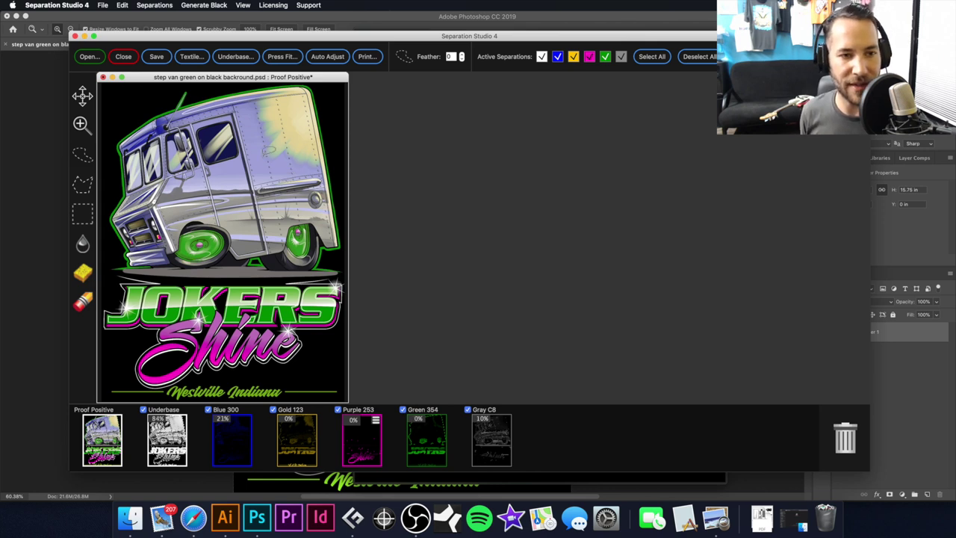
click(130, 515)
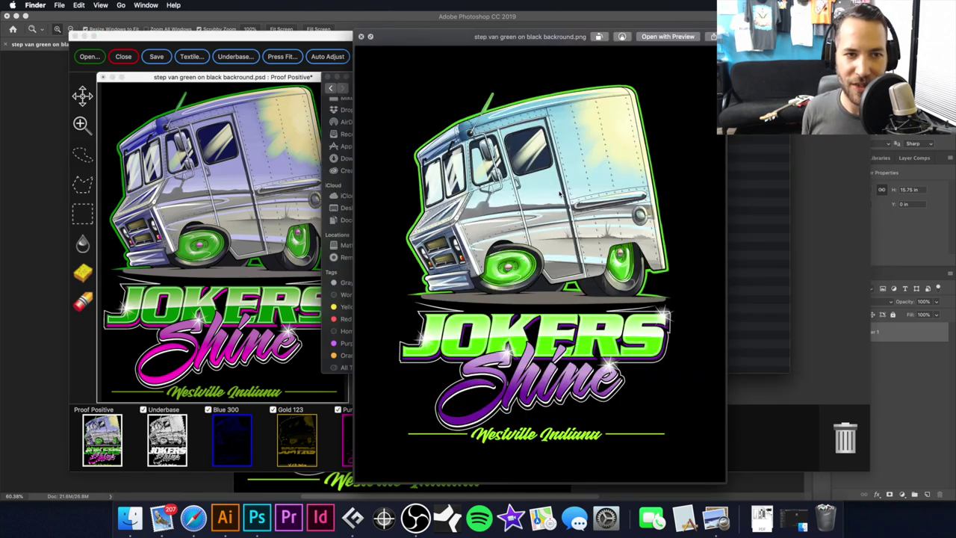
click(305, 37)
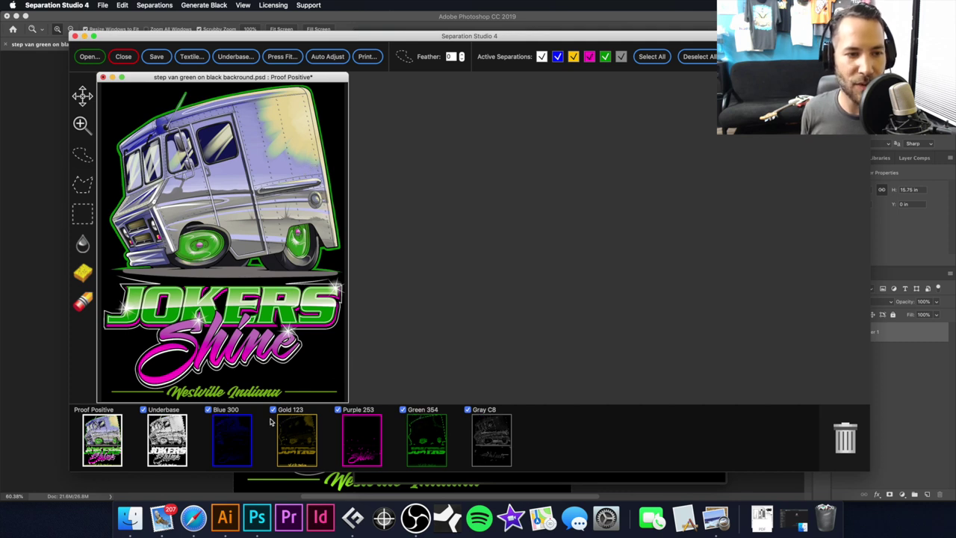
Lasso the Jokers Shine lettering on the Blue 300 separation and lower its Low Saturation to remove the blue there.
click(233, 432)
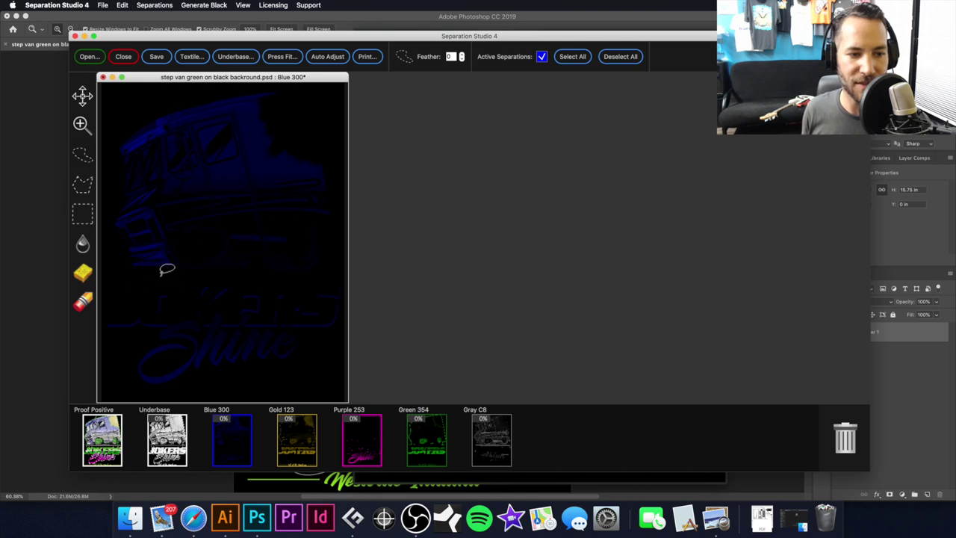
mouse_move(133, 277)
mouse_down()
mouse_move(336, 271)
mouse_move(362, 278)
mouse_move(376, 321)
mouse_move(344, 366)
mouse_move(299, 397)
mouse_move(237, 407)
mouse_move(130, 397)
mouse_move(84, 357)
mouse_move(93, 310)
mouse_move(136, 279)
mouse_up()
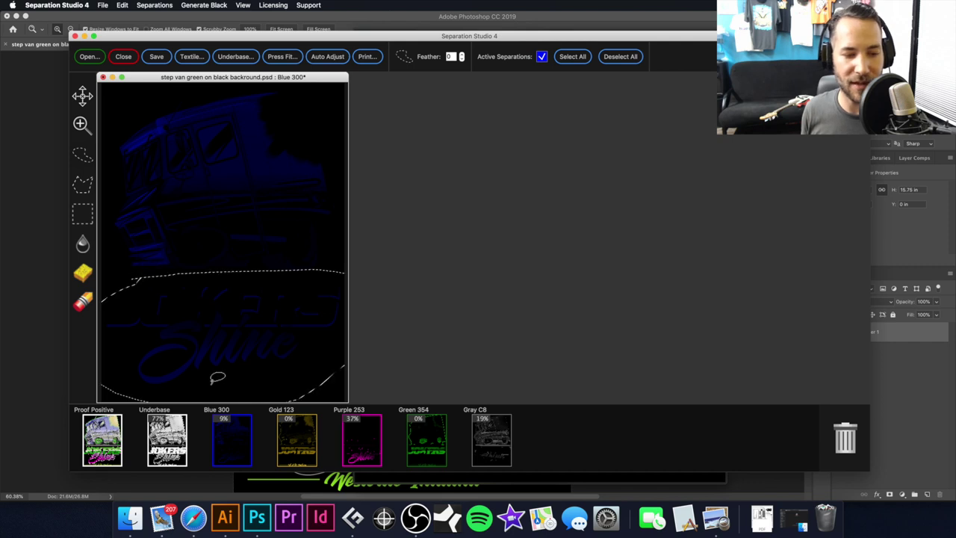
right_click(237, 439)
click(263, 416)
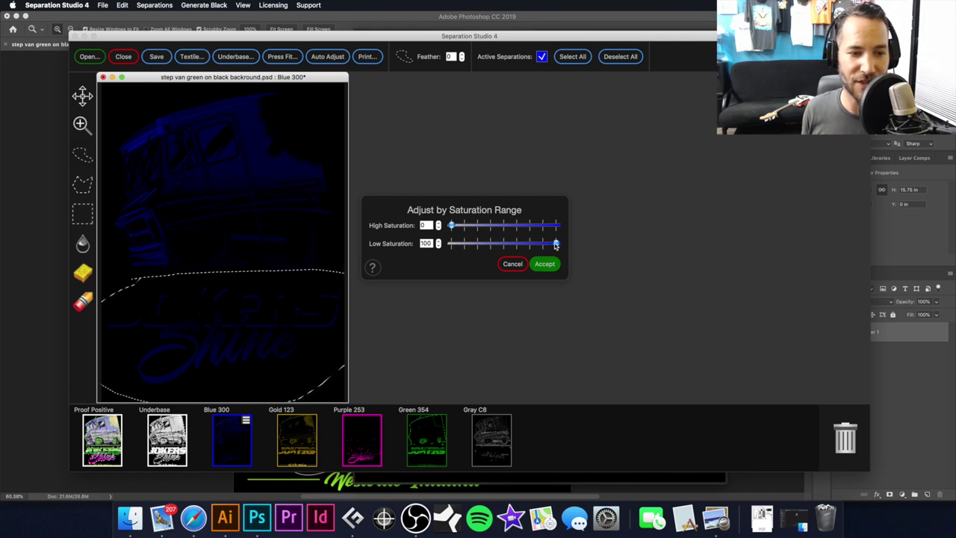
drag(557, 245, 524, 247)
click(545, 264)
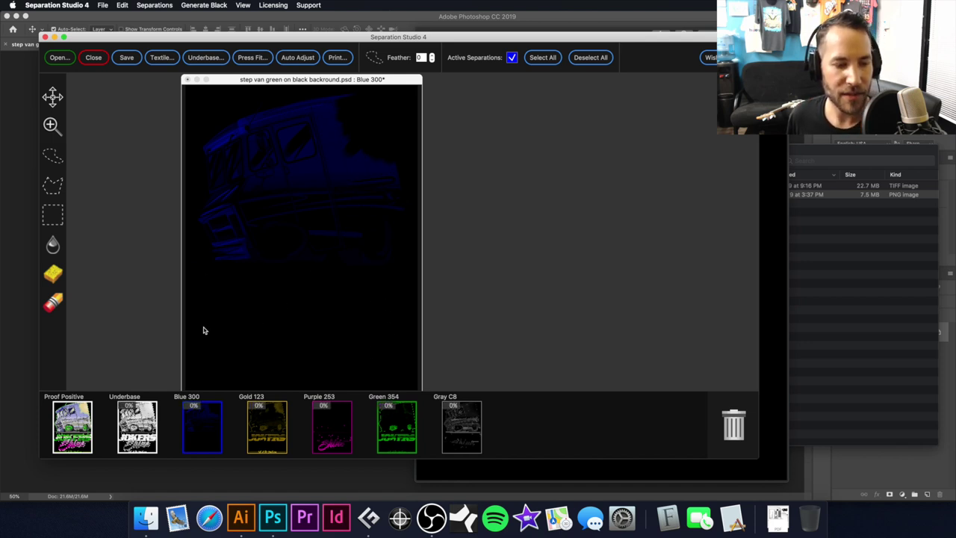
Compare the Proof Positive composite side by side with the original PNG artwork in Finder.
click(83, 408)
click(146, 518)
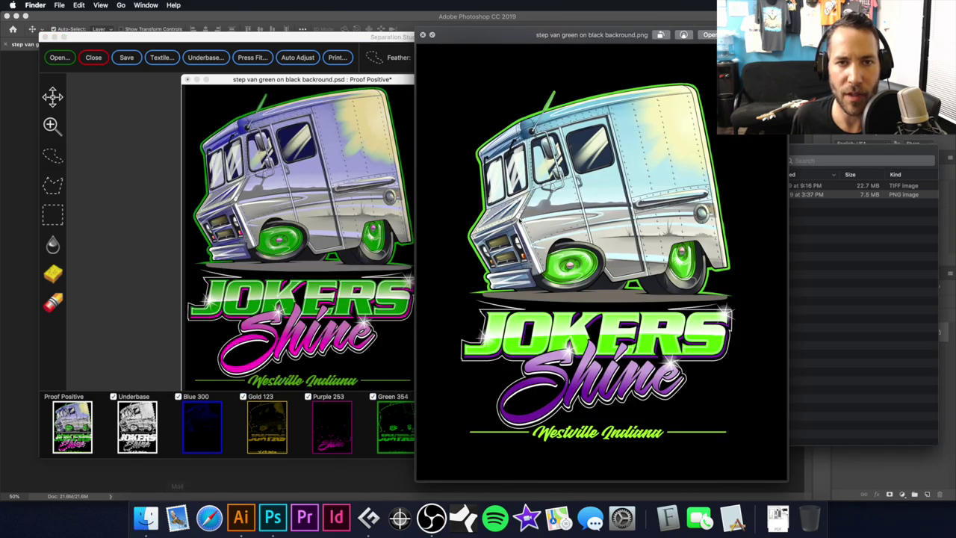
drag(483, 41, 512, 38)
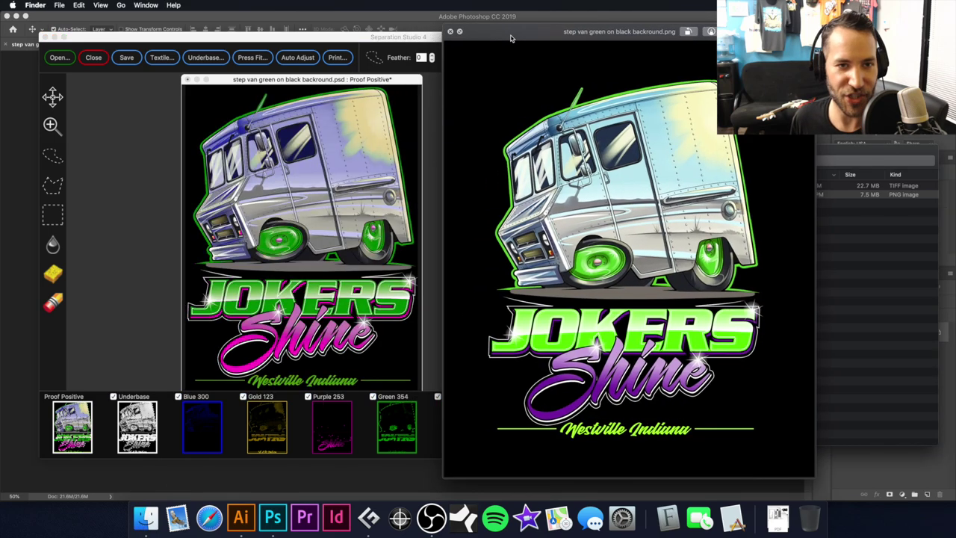
click(400, 83)
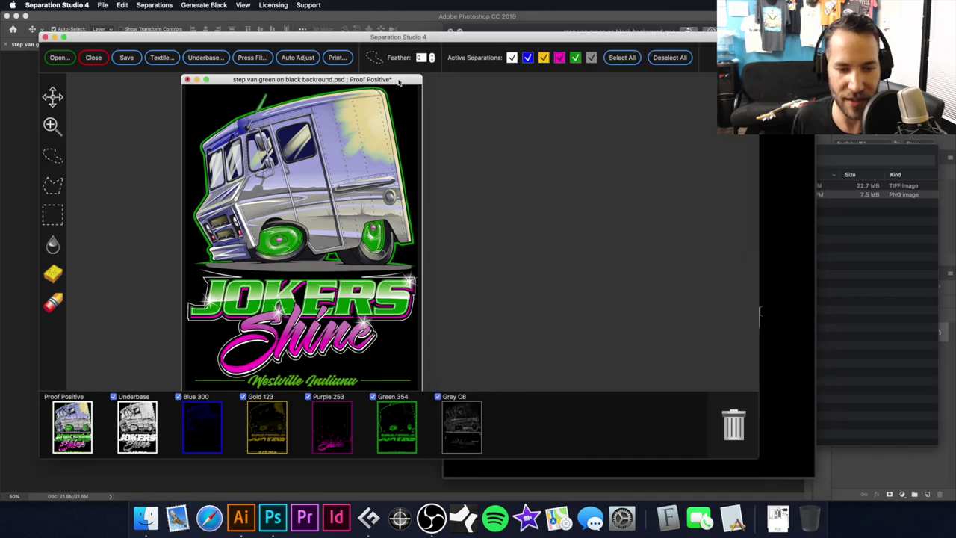
Open the document properties and expand the ink choices for the Purple 253 separation.
double_click(333, 433)
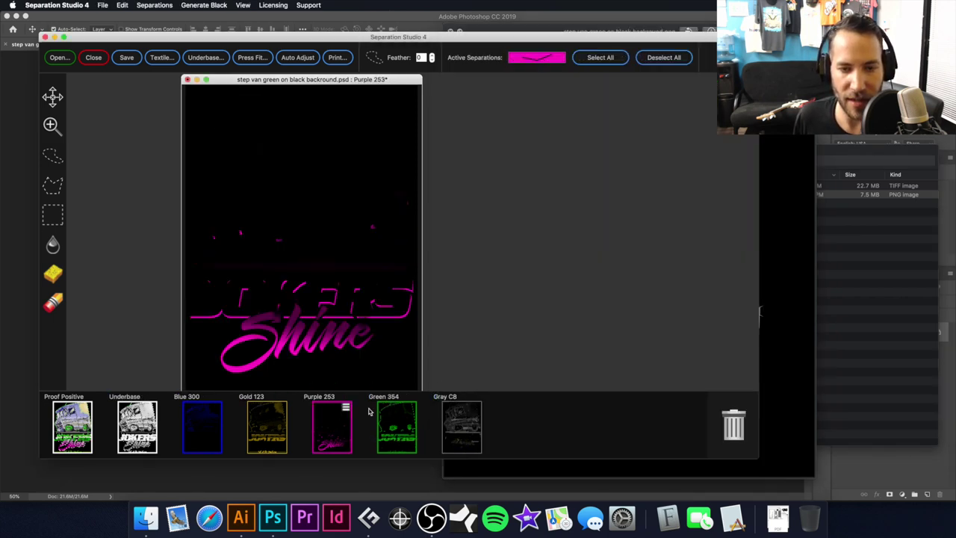
scroll(464, 266, down, 2)
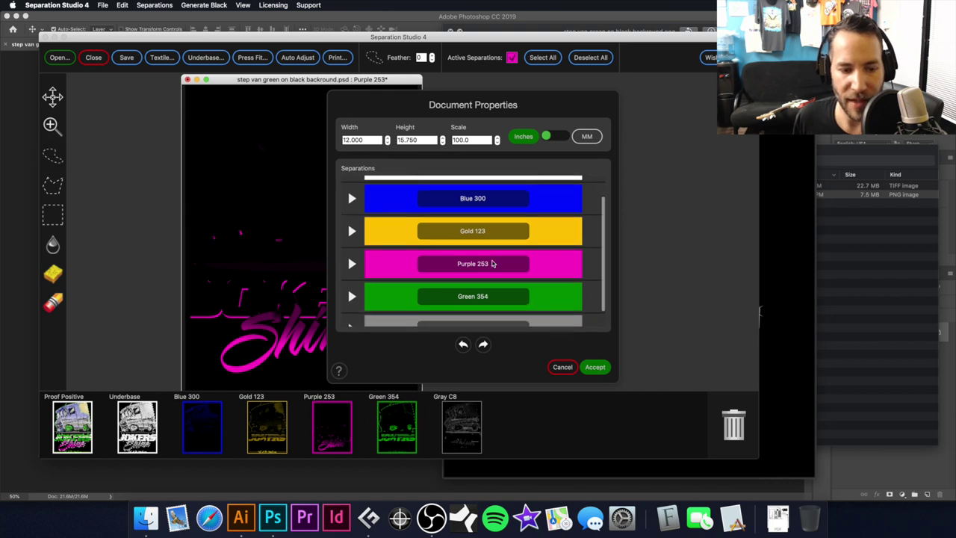
click(352, 258)
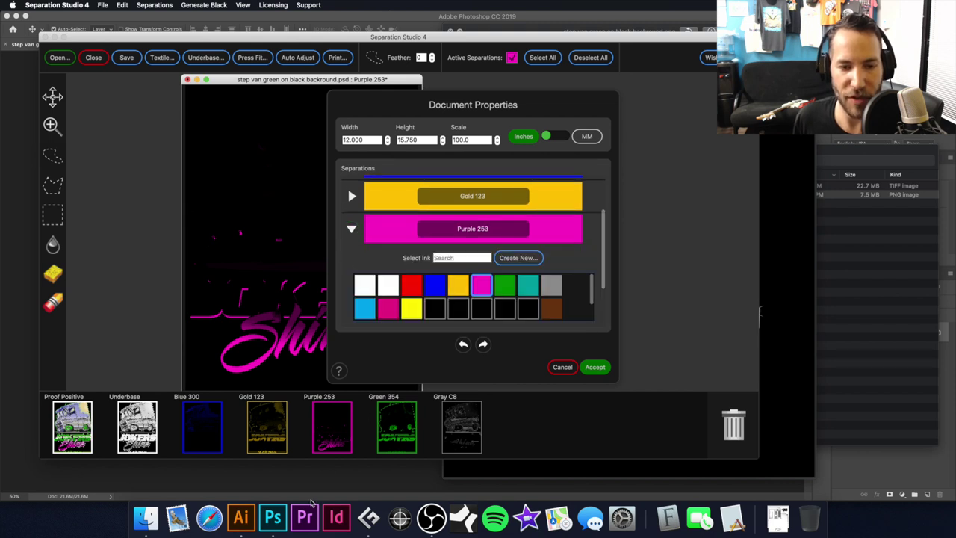
Switch to Photoshop, sample the dark purple of the Shine lettering, and open its colour values.
click(274, 517)
drag(321, 420, 446, 317)
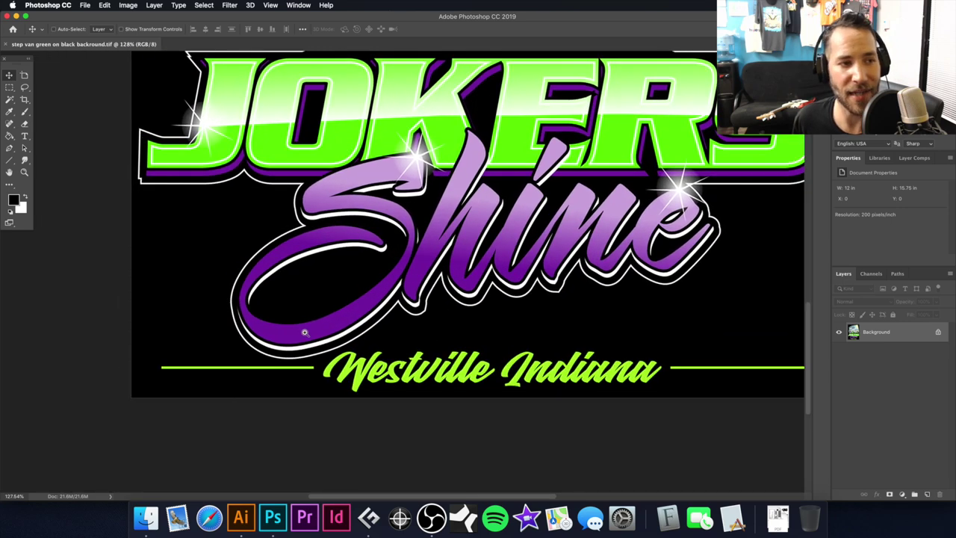
scroll(303, 331, up, 4)
click(9, 111)
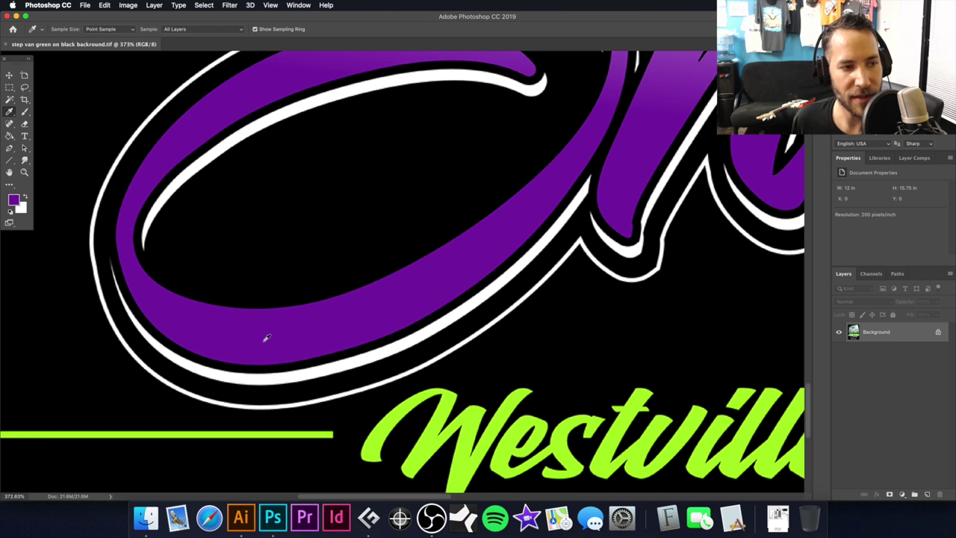
click(15, 198)
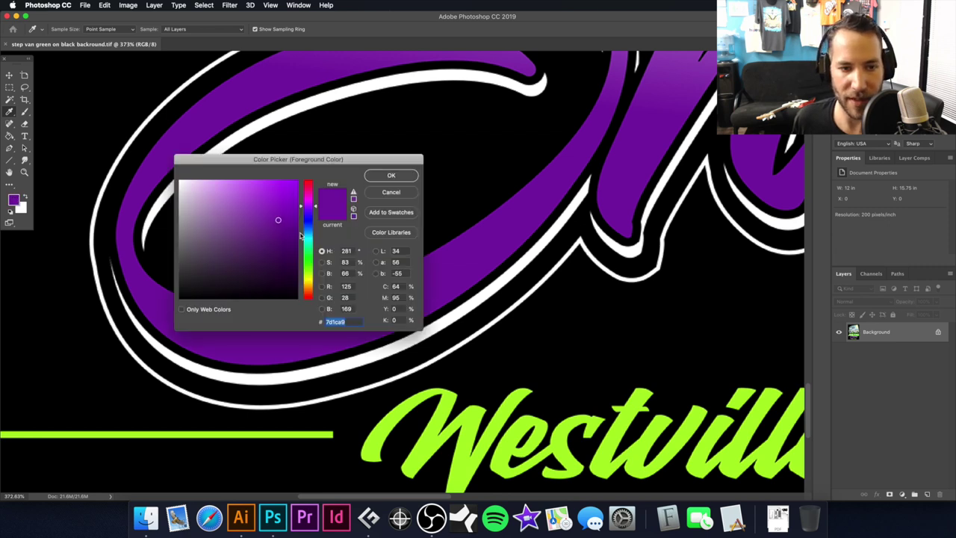
drag(340, 166, 725, 206)
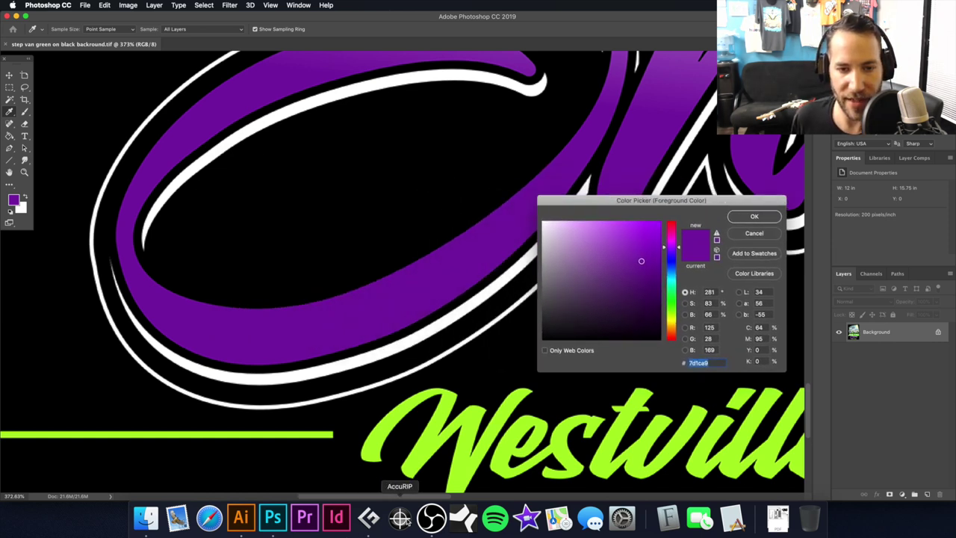
Arrange Separation Studio's document properties beside Photoshop's Color Picker so both are visible together.
click(370, 519)
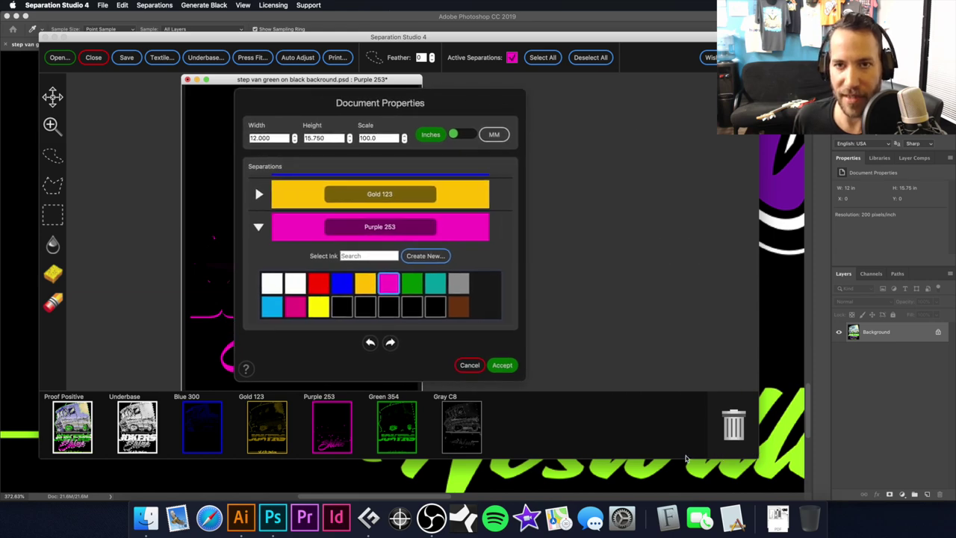
drag(577, 41, 296, 42)
drag(482, 105, 423, 104)
scroll(560, 195, left, 4)
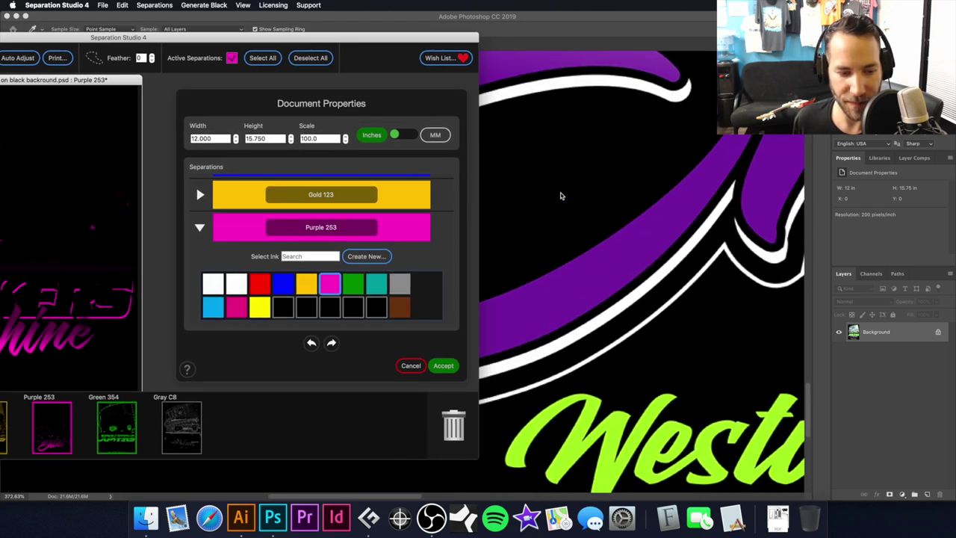
click(266, 520)
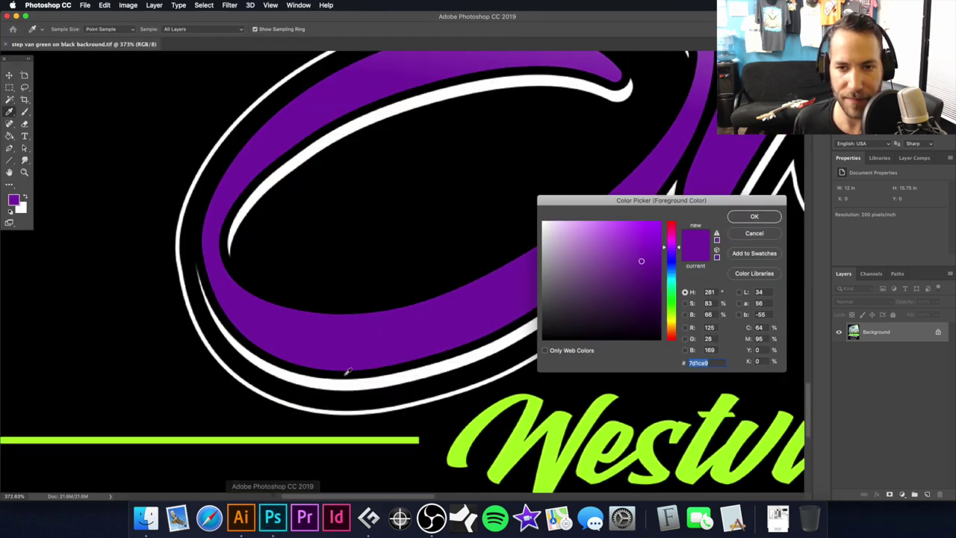
drag(576, 207, 571, 216)
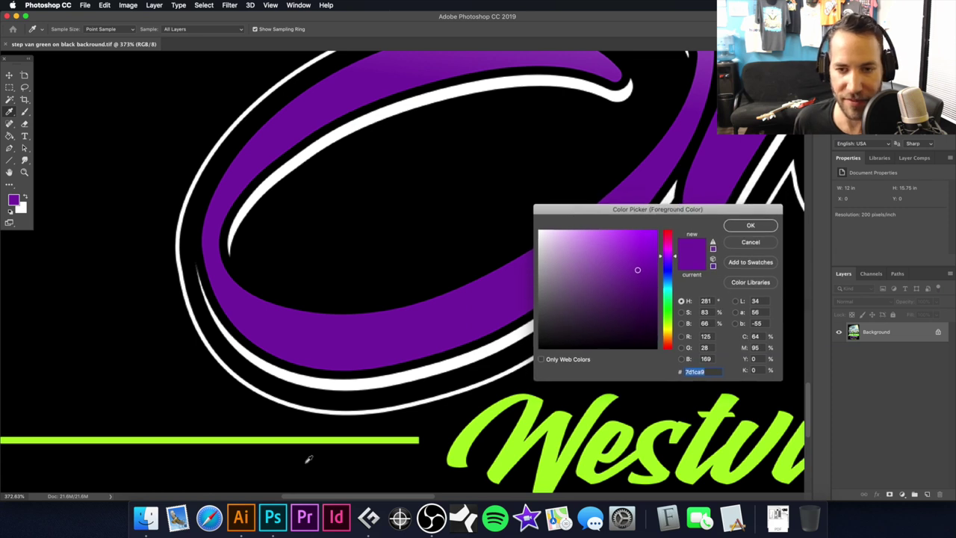
click(370, 519)
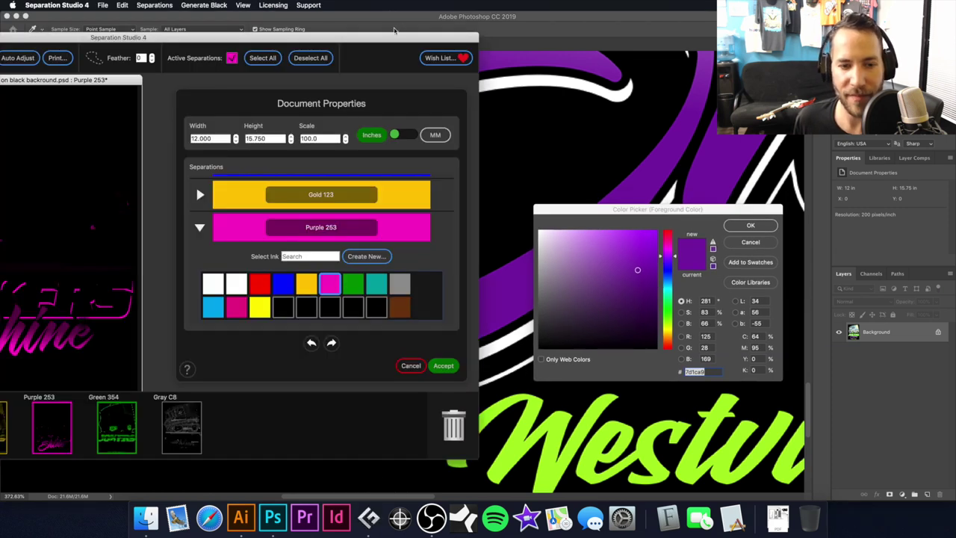
drag(381, 39, 402, 39)
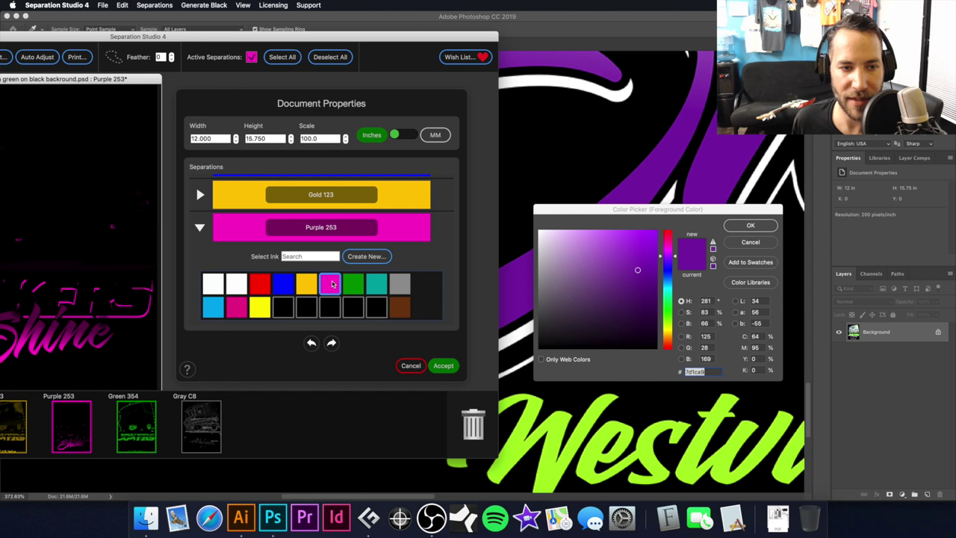
Try to create a custom ink for the Purple 253 separation with RGB values 125, 28 and 169.
click(362, 257)
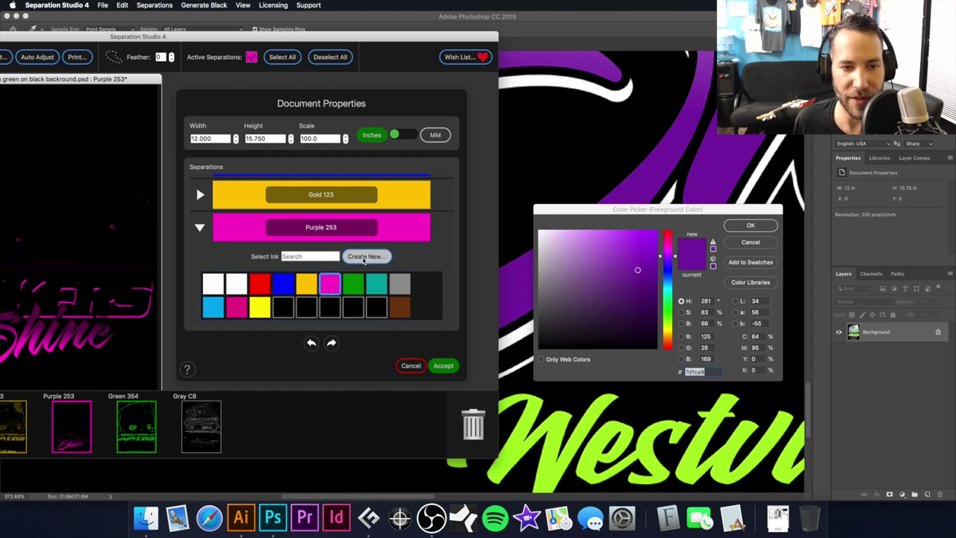
double_click(365, 248)
text(125)
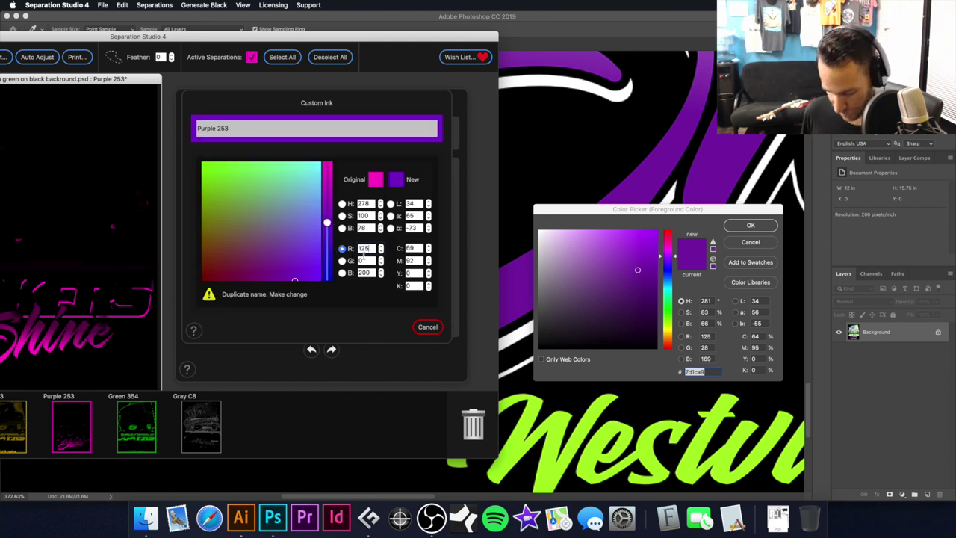
text(28)
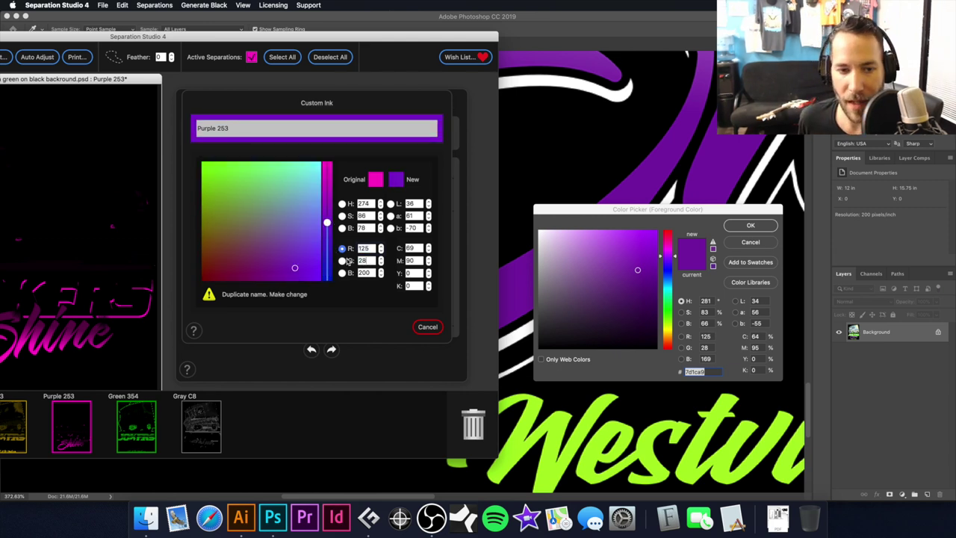
double_click(373, 273)
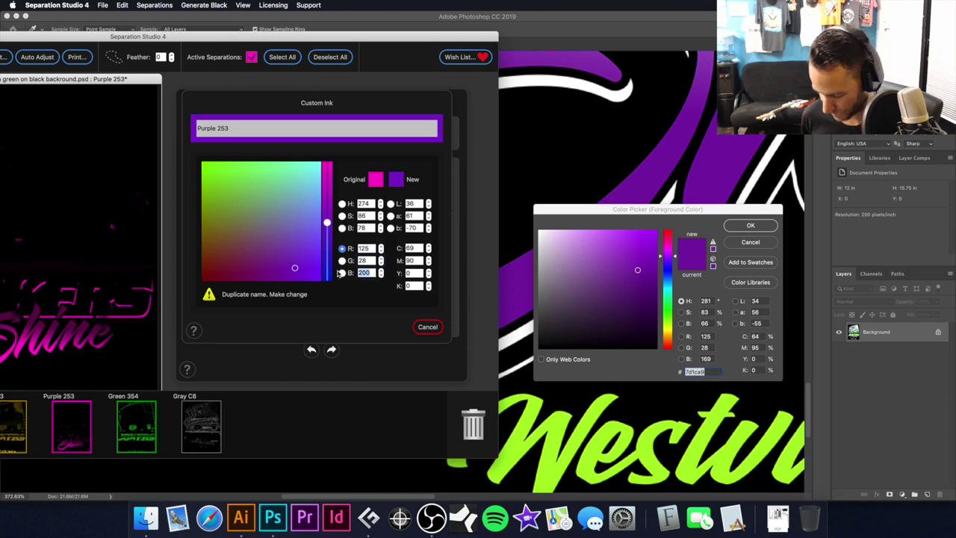
text(169)
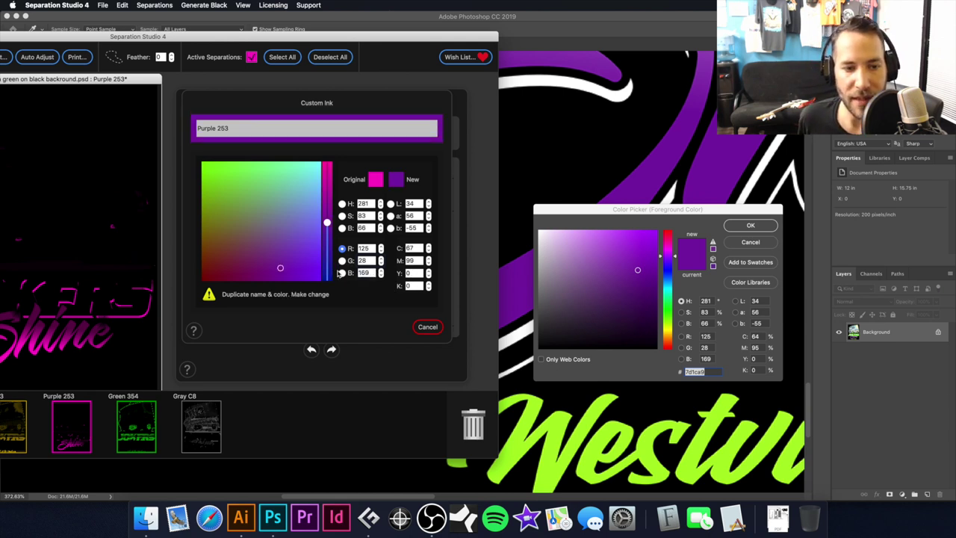
Try to name the custom ink Tiger Frog Purple, and discard the custom ink.
drag(227, 128, 194, 125)
text(Tiger Frog)
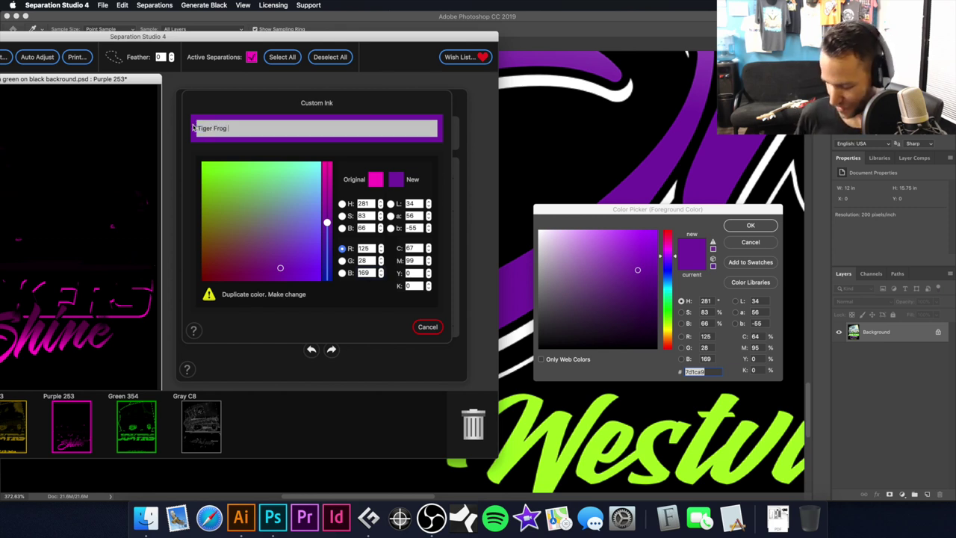
text(Tiger Frog Purple)
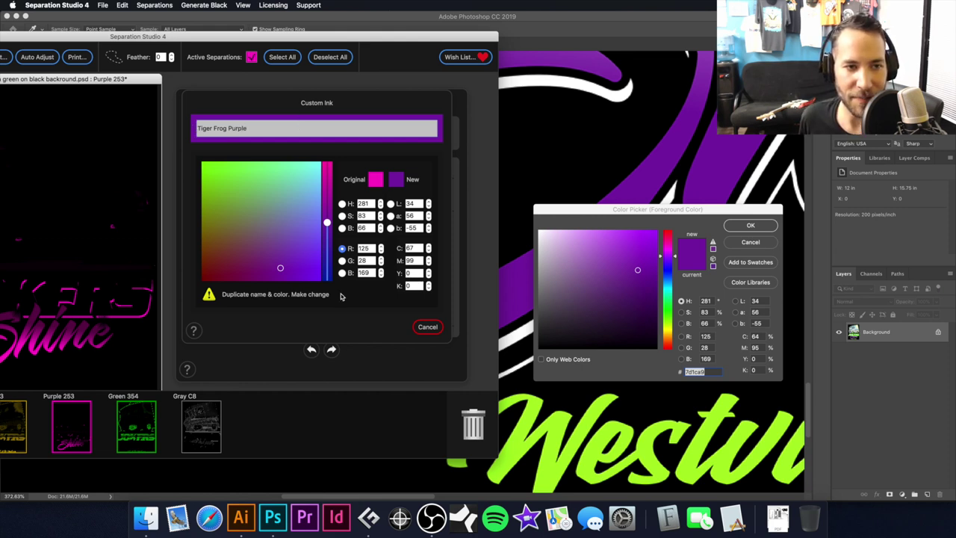
click(425, 324)
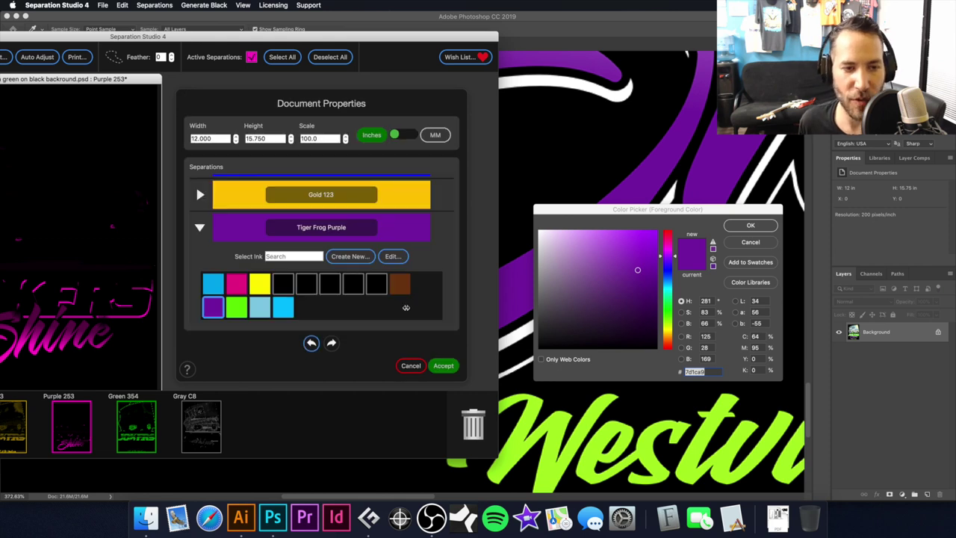
Assign the existing Tiger Frog Purple ink to the Purple 253 separation and accept the document properties.
click(444, 365)
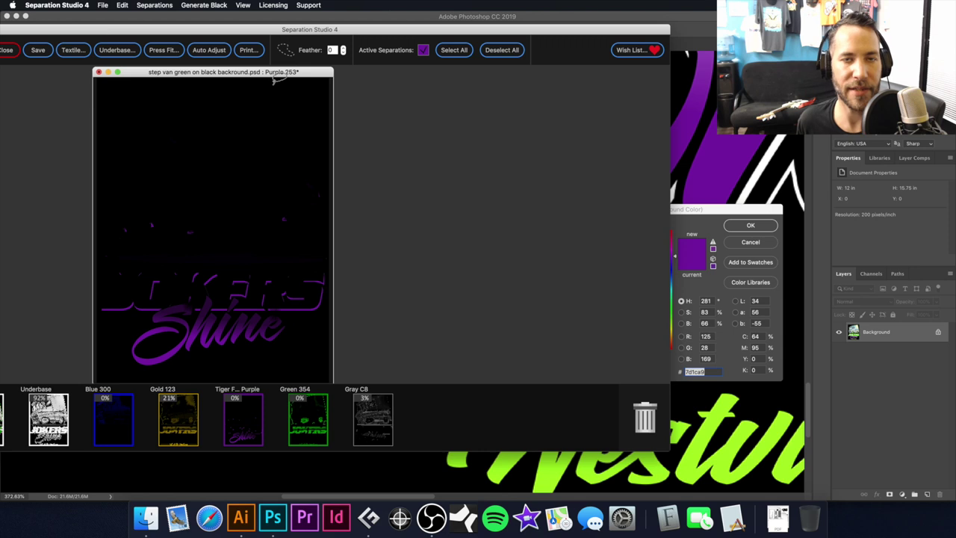
drag(307, 76, 293, 76)
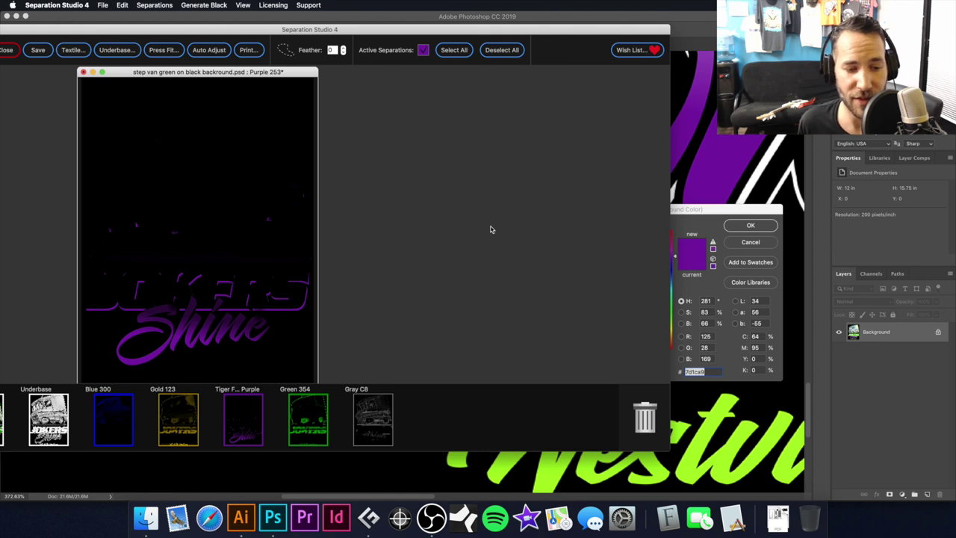
Show the Green 354 separation and change its ink to the existing Neon Green in the document properties.
mouse_move(317, 410)
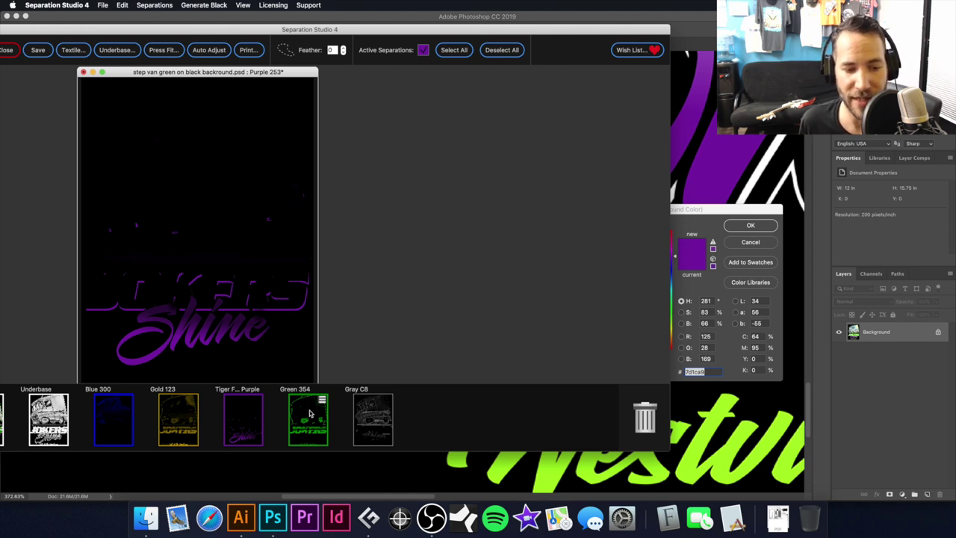
double_click(308, 423)
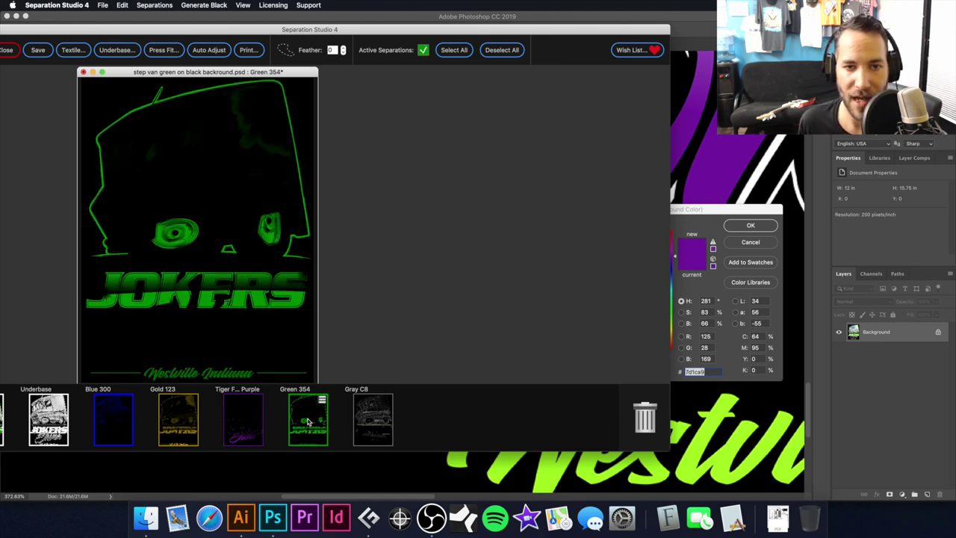
drag(399, 100, 379, 90)
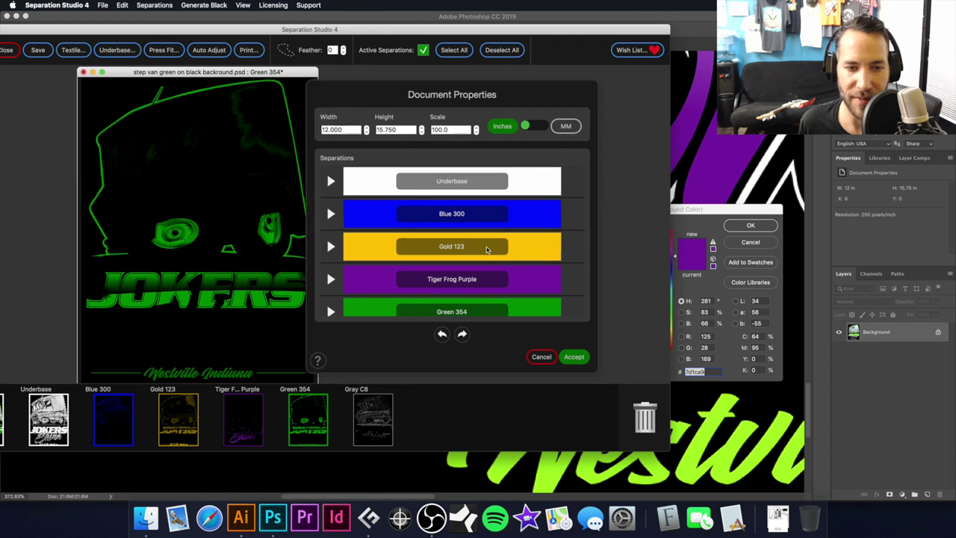
scroll(497, 264, down, 3)
click(331, 268)
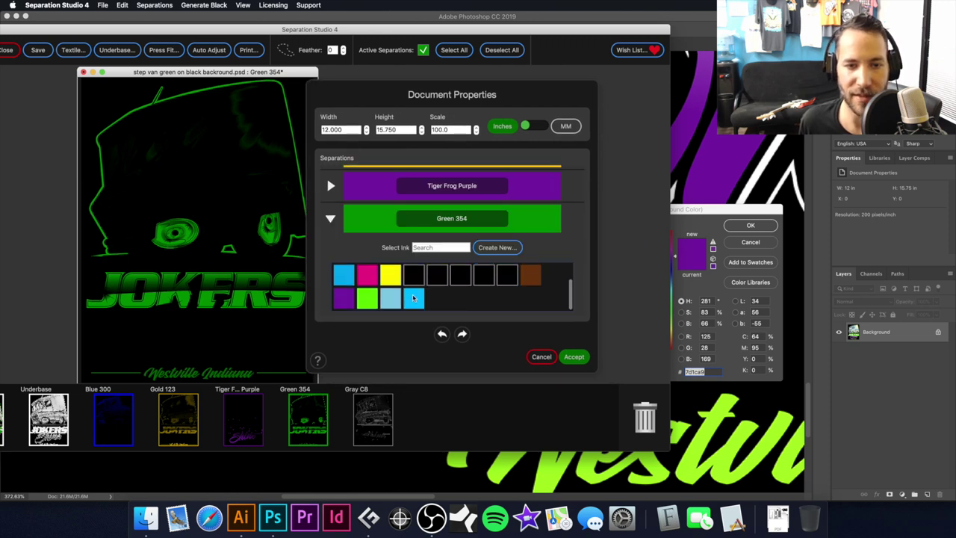
click(367, 298)
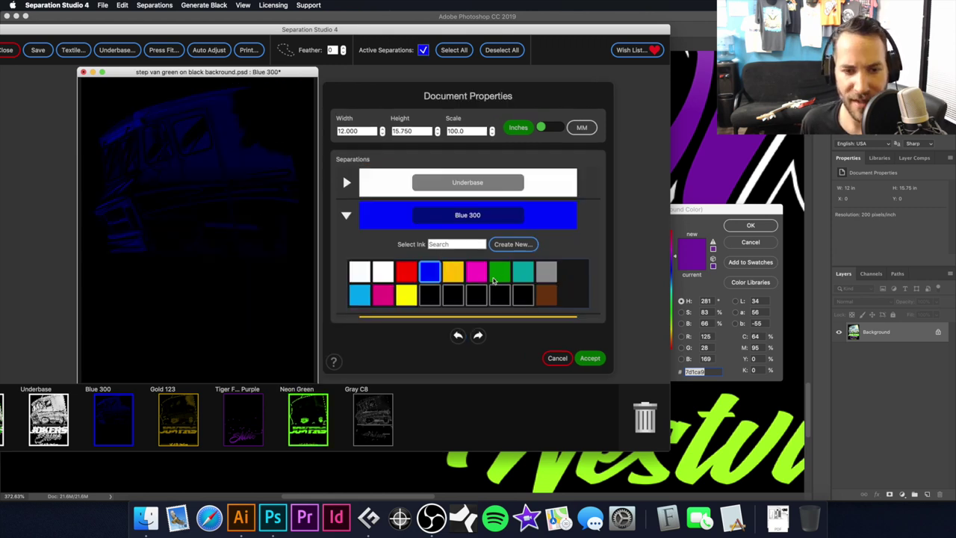
Try Peacock Blue 2 against Process Cyan for the Blue 300 separation, and apply Process Cyan.
scroll(496, 281, down, 2)
click(432, 295)
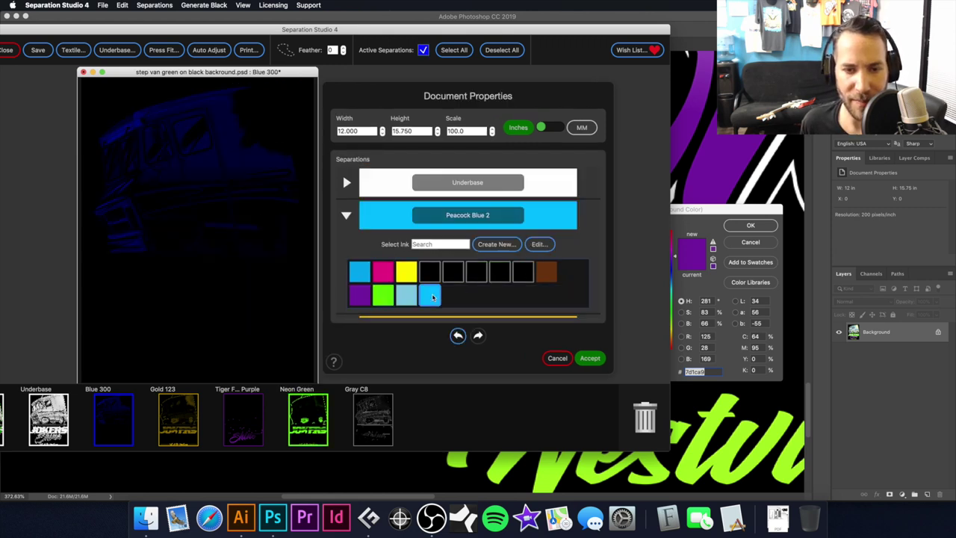
scroll(433, 296, up, 2)
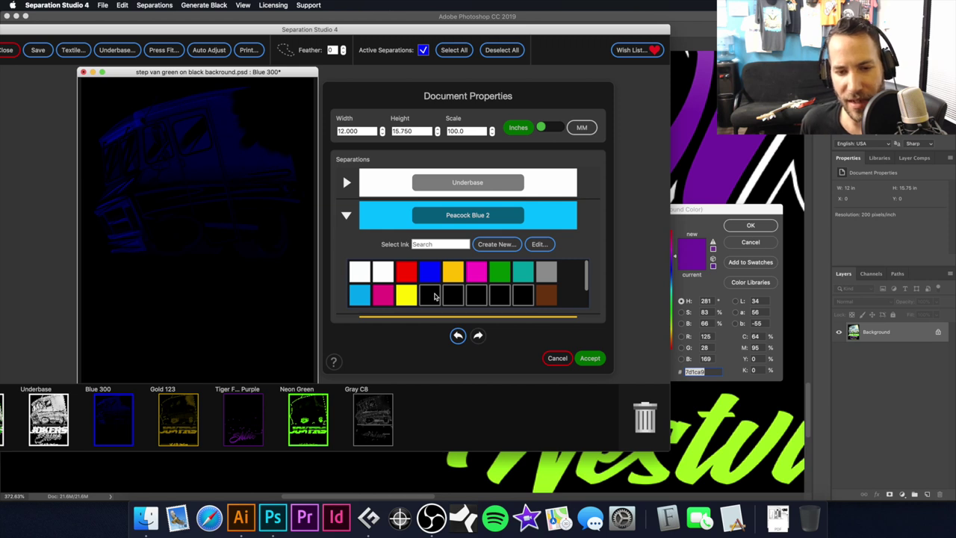
click(362, 297)
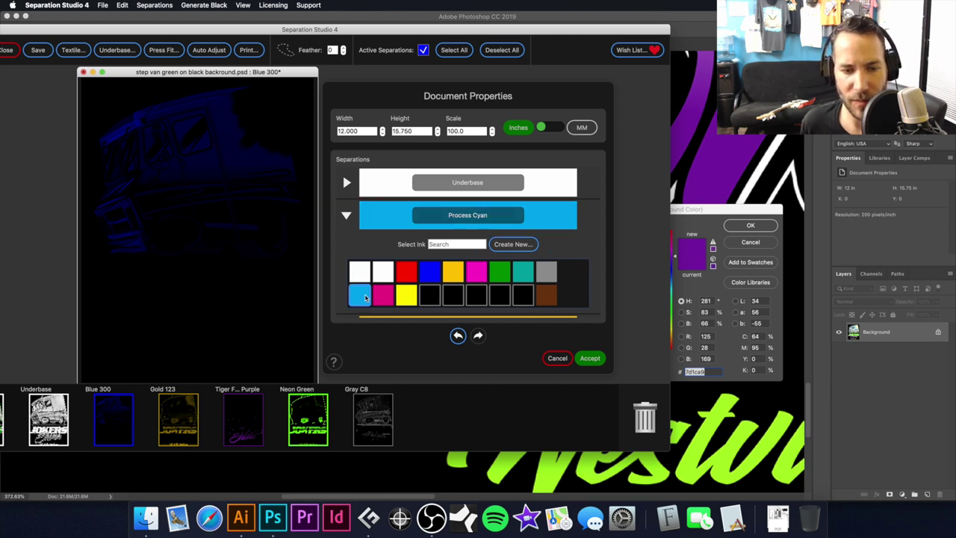
scroll(429, 291, down, 2)
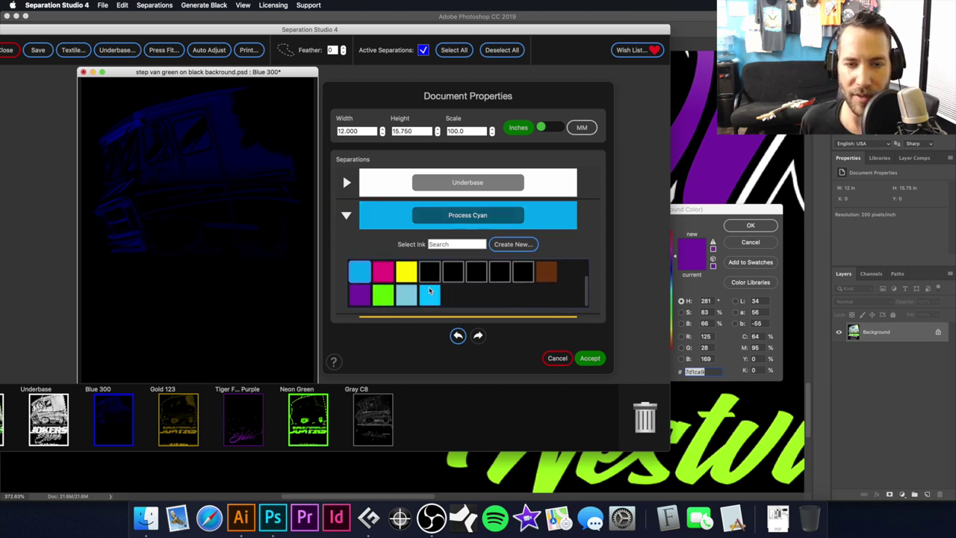
click(430, 293)
click(362, 276)
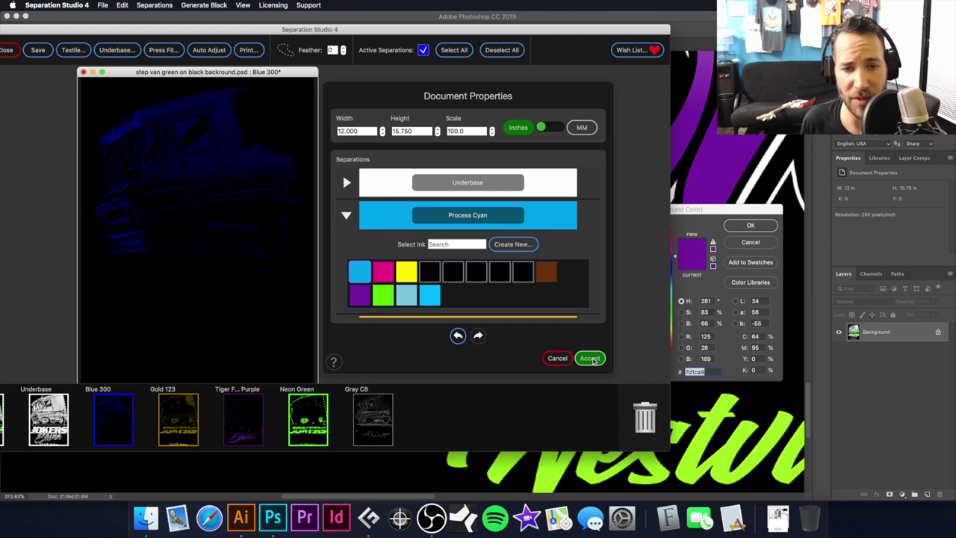
click(591, 359)
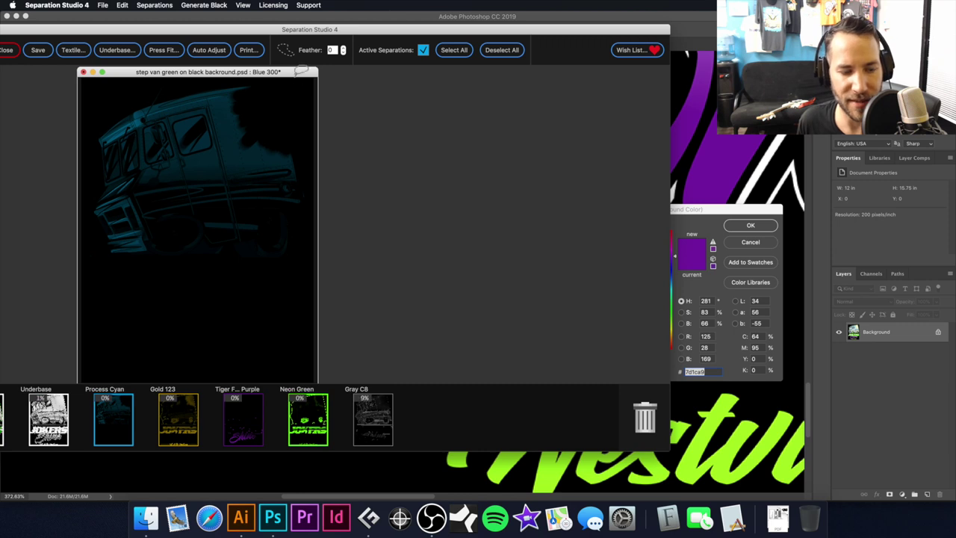
Show the Proof Positive composite with the new inks and compare it side by side with the original PNG in Finder.
drag(301, 72, 334, 73)
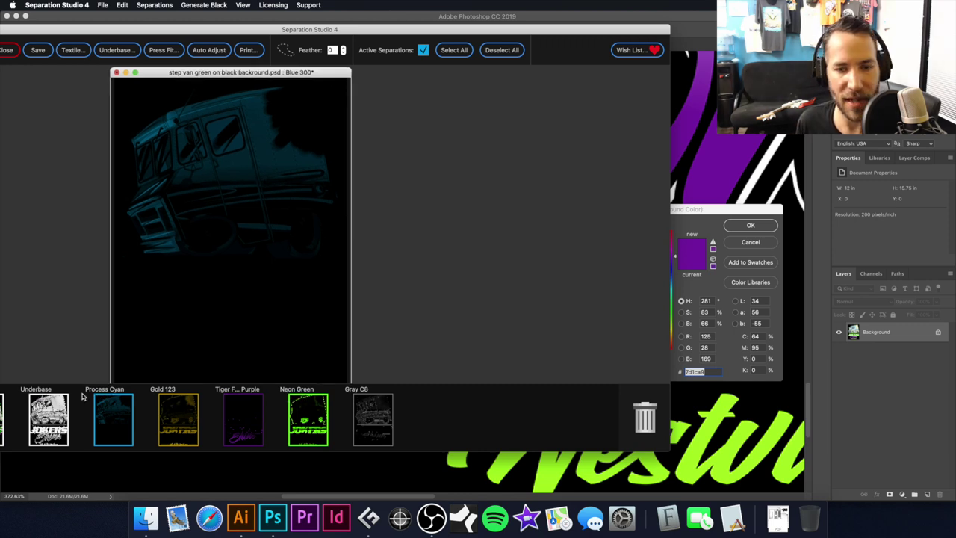
drag(157, 30, 316, 26)
click(136, 422)
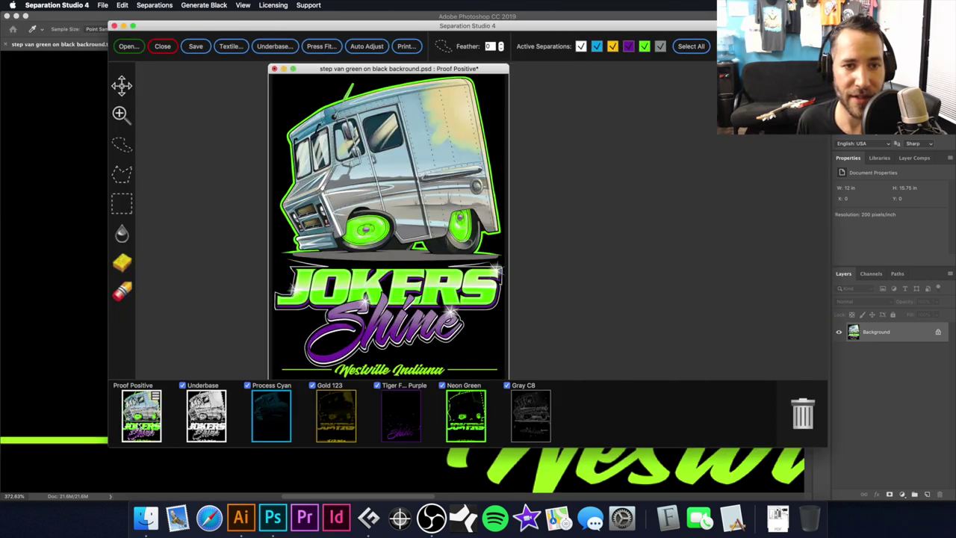
drag(303, 30, 182, 32)
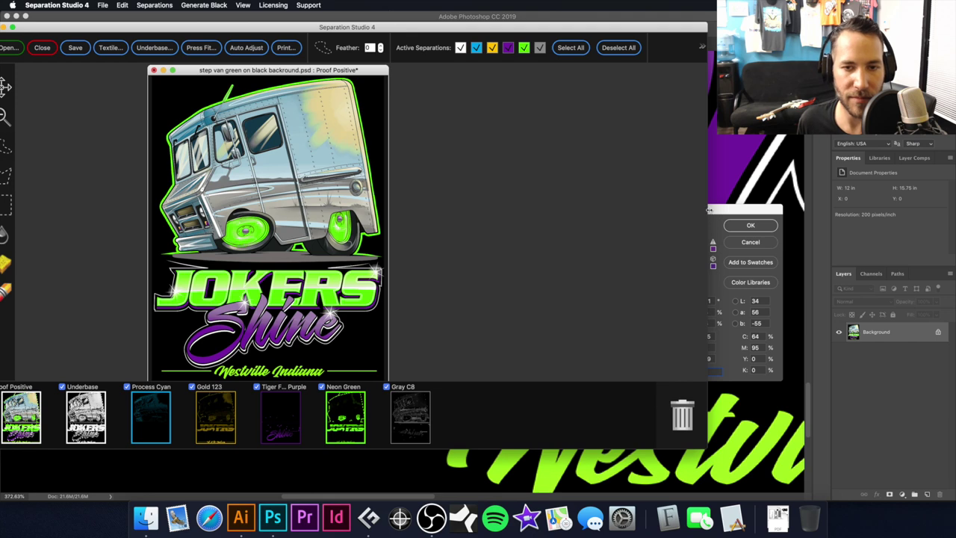
click(146, 517)
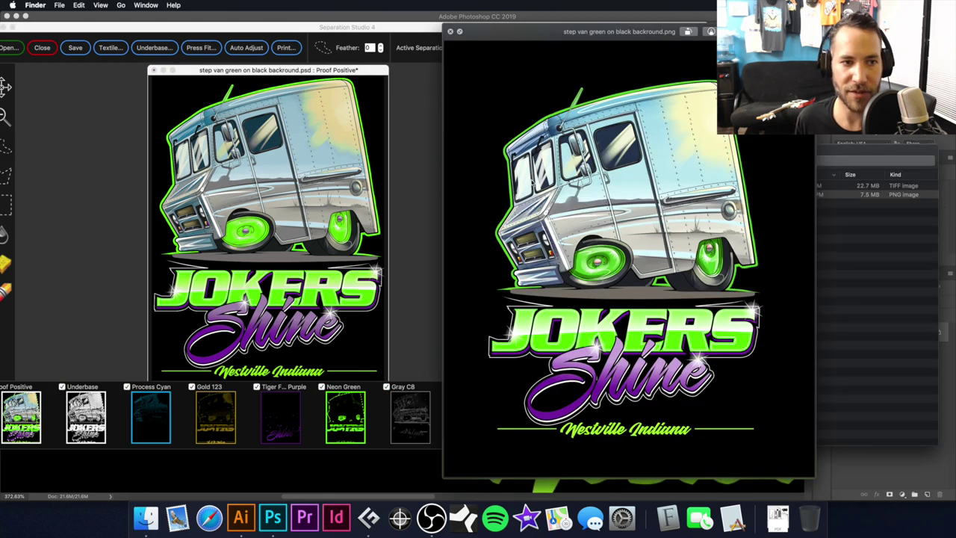
drag(521, 33, 510, 35)
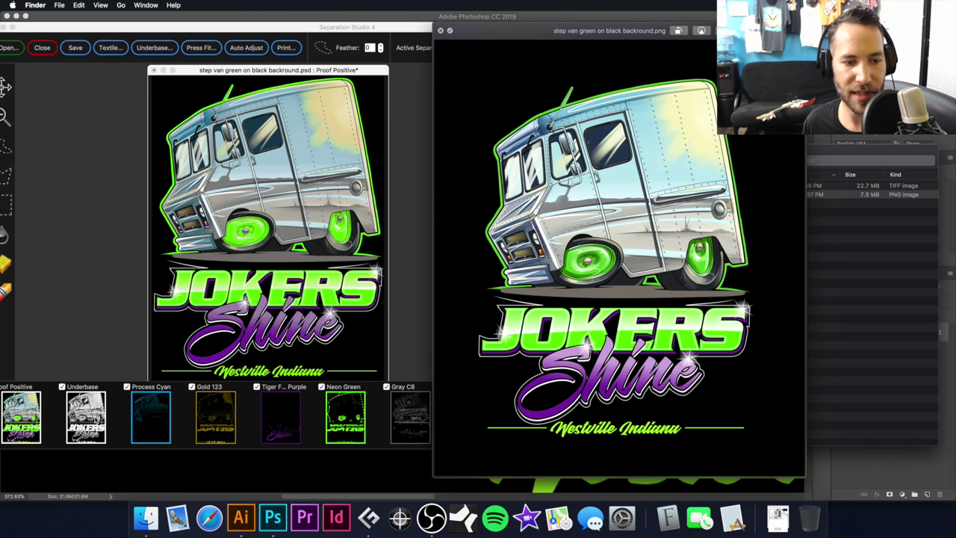
Return to Separation Studio and save the separations as "step van green on black backround" in the Jokers Shine Demo folder.
click(314, 69)
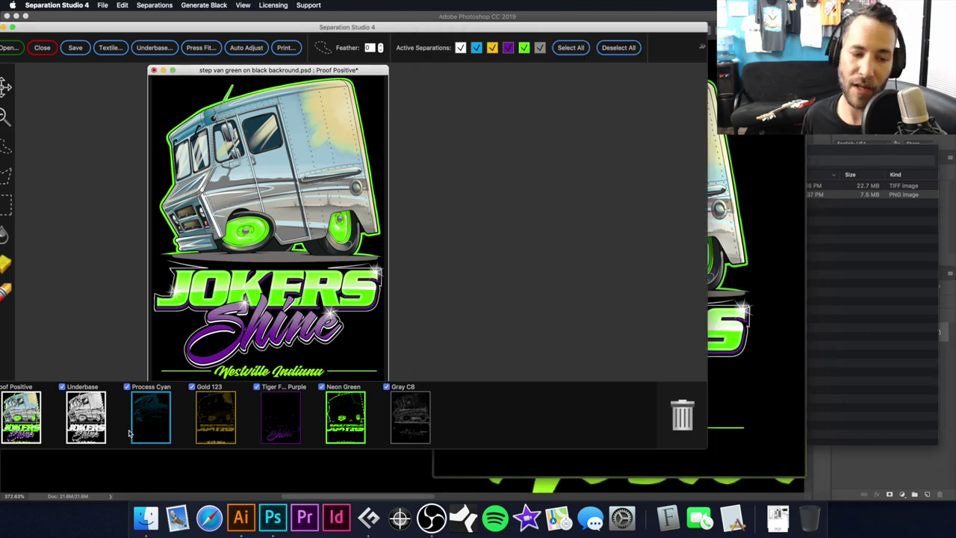
mouse_move(200, 422)
mouse_move(277, 419)
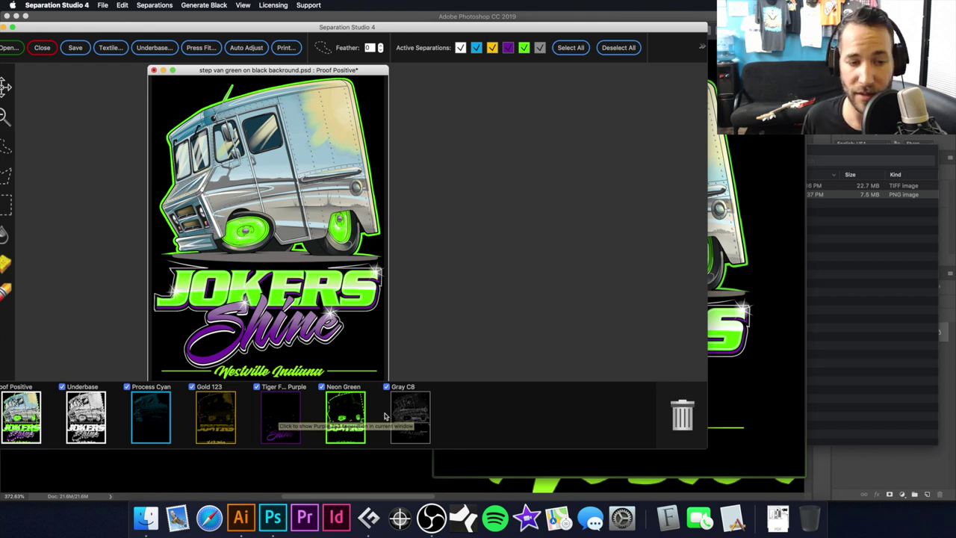
mouse_move(406, 413)
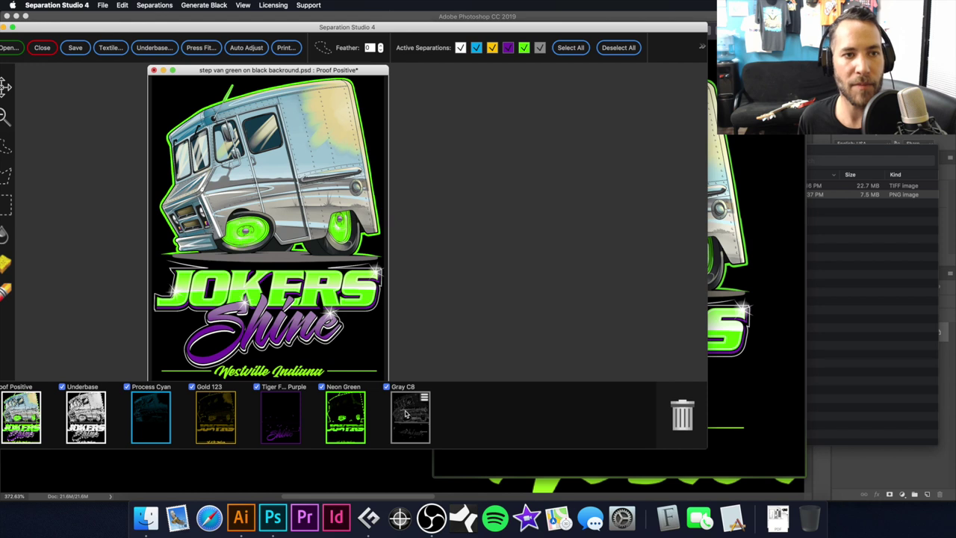
drag(260, 27, 280, 28)
key(super+s)
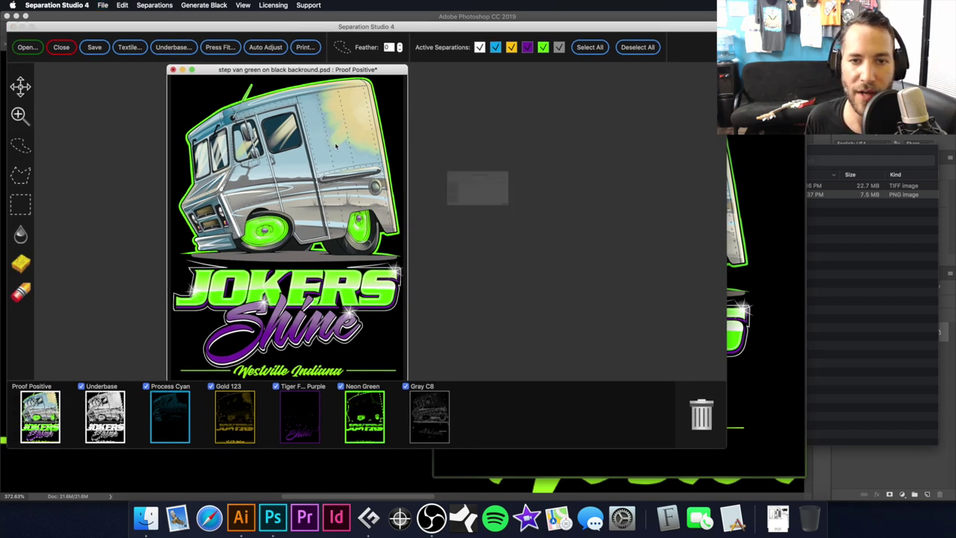
click(469, 136)
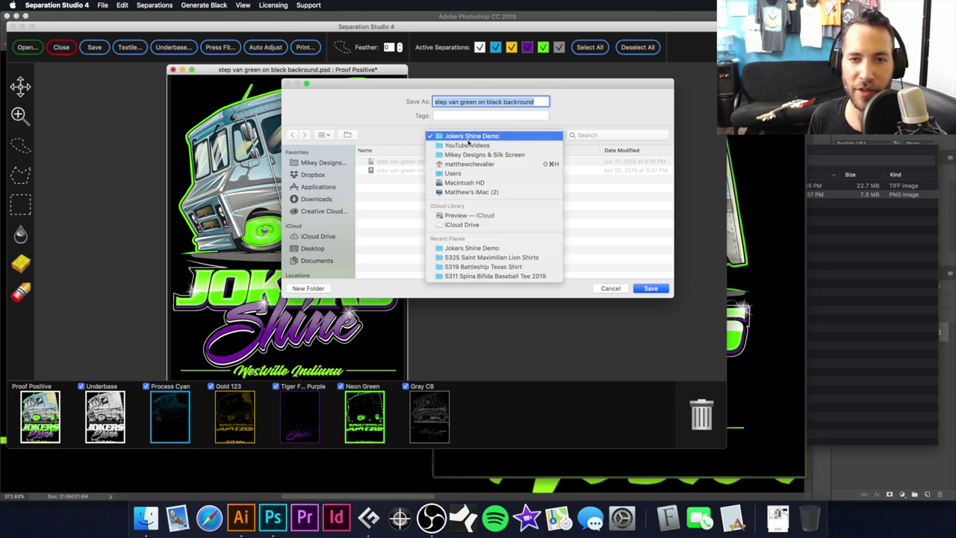
click(472, 136)
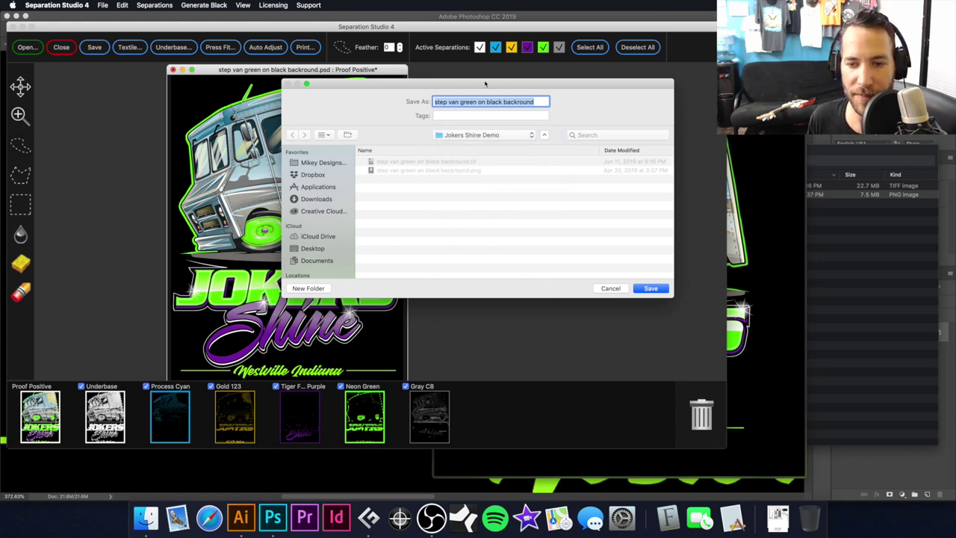
drag(485, 83, 504, 86)
click(669, 290)
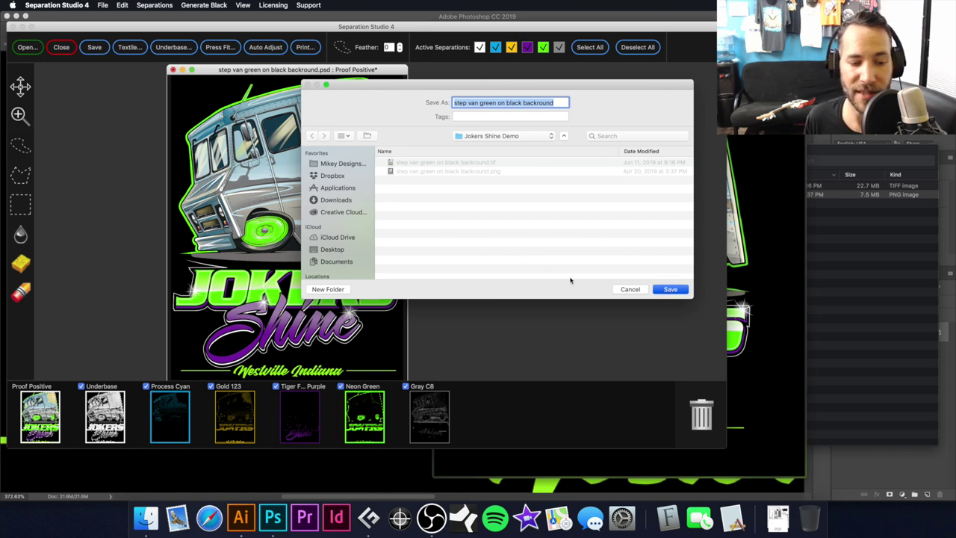
Switch to Photoshop, fit the whole van artwork on screen, and undock its document into a floating window.
click(273, 518)
key(super+0)
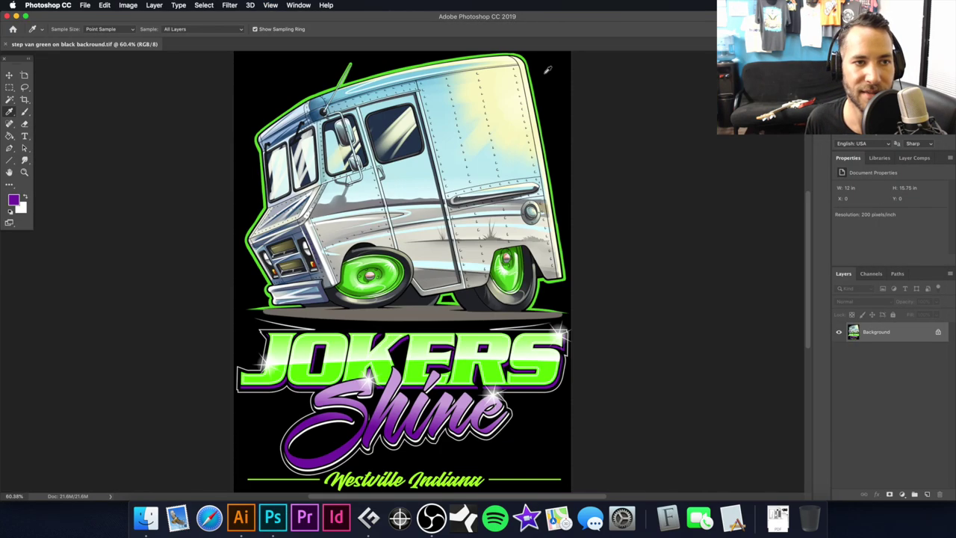
drag(112, 44, 336, 78)
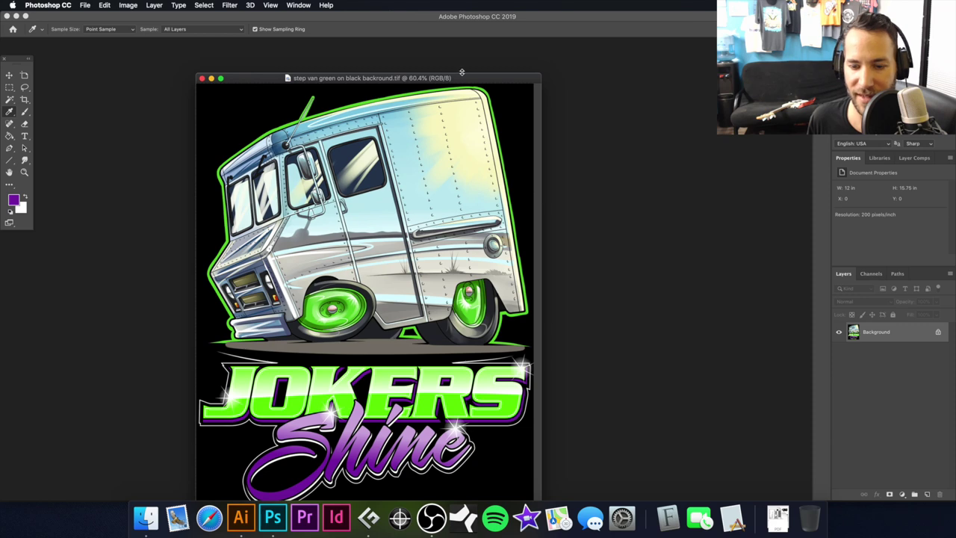
Open "step van green on black backround.psd" from the Jokers Shine Demo folder and float it beside the original TIF.
drag(469, 78, 714, 54)
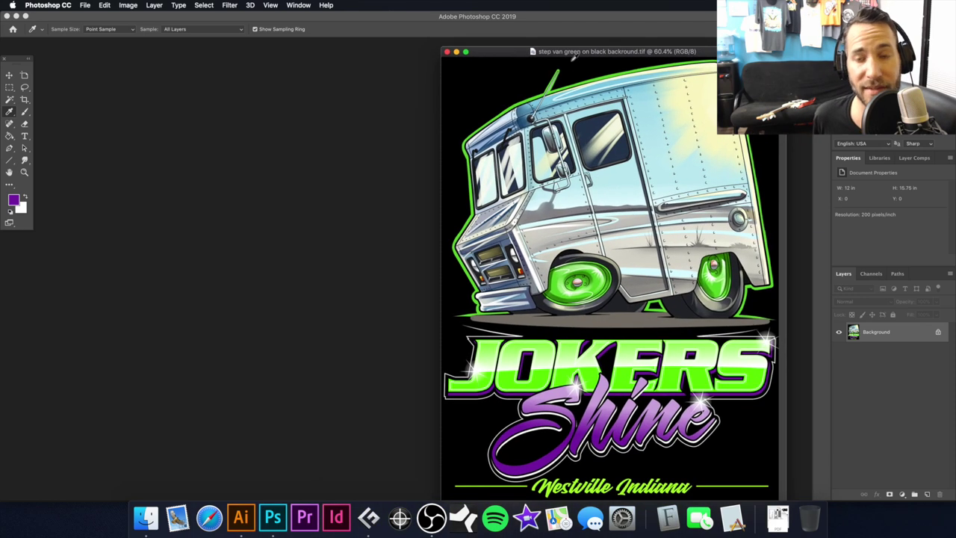
key(super+n)
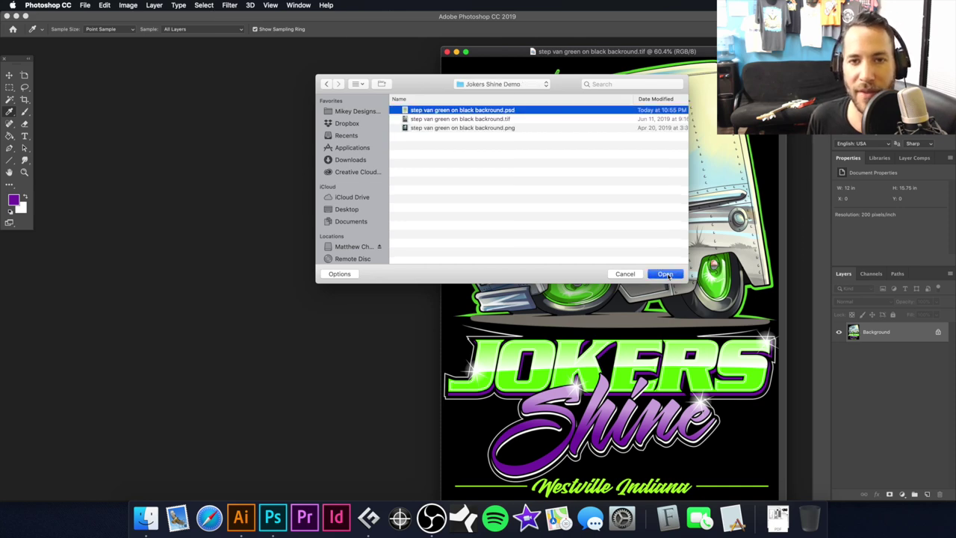
click(665, 275)
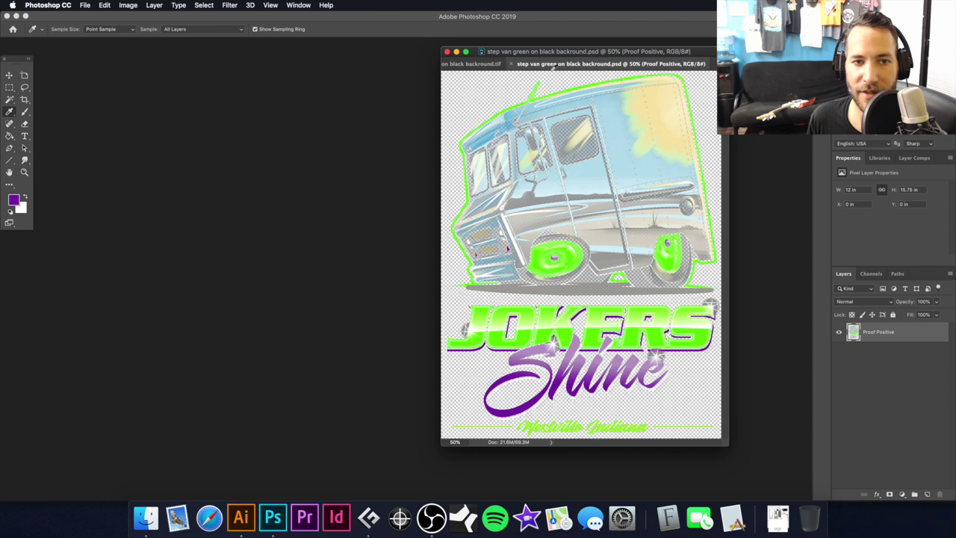
drag(552, 70, 214, 56)
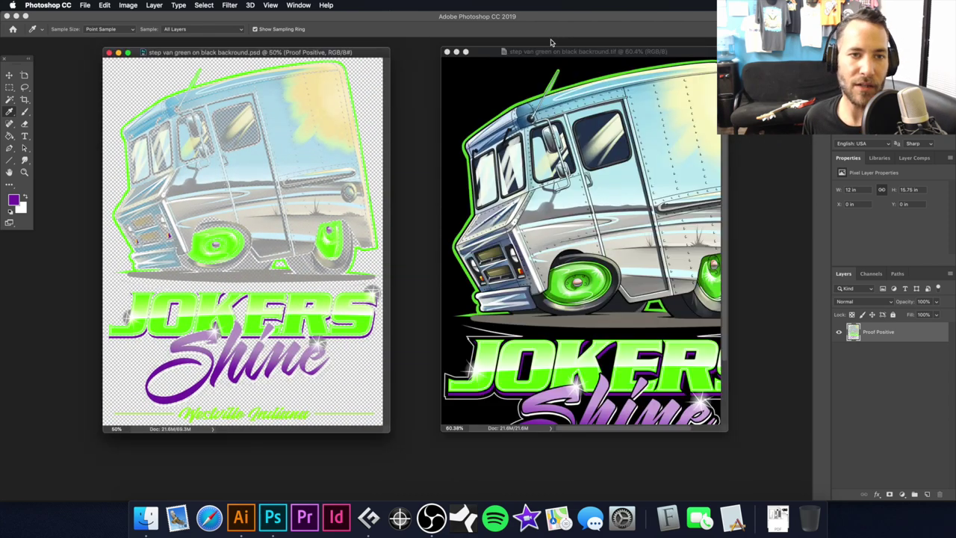
drag(552, 51, 543, 53)
drag(363, 52, 372, 54)
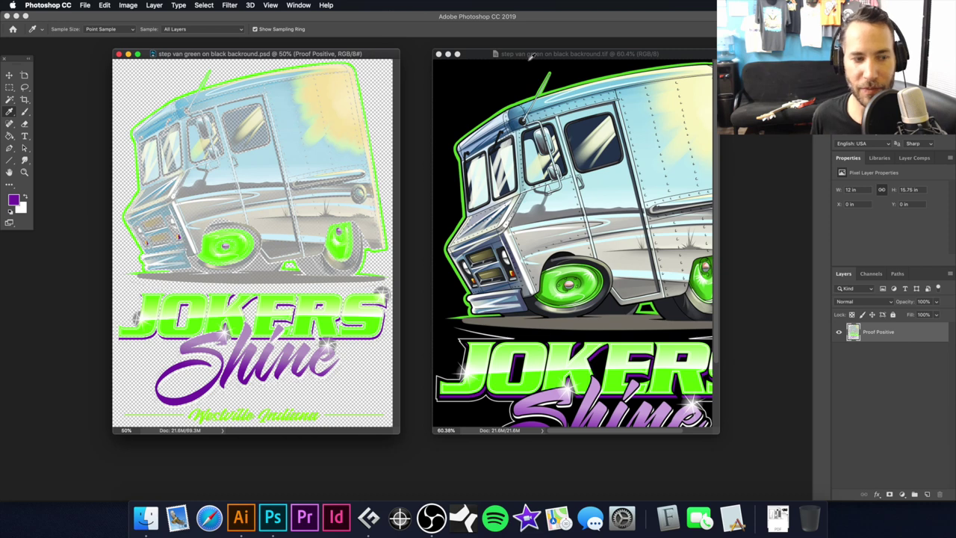
Reset the foreground and background colors to default, zoom the original TIF to 50%, and return to the PSD.
key(d)
click(479, 57)
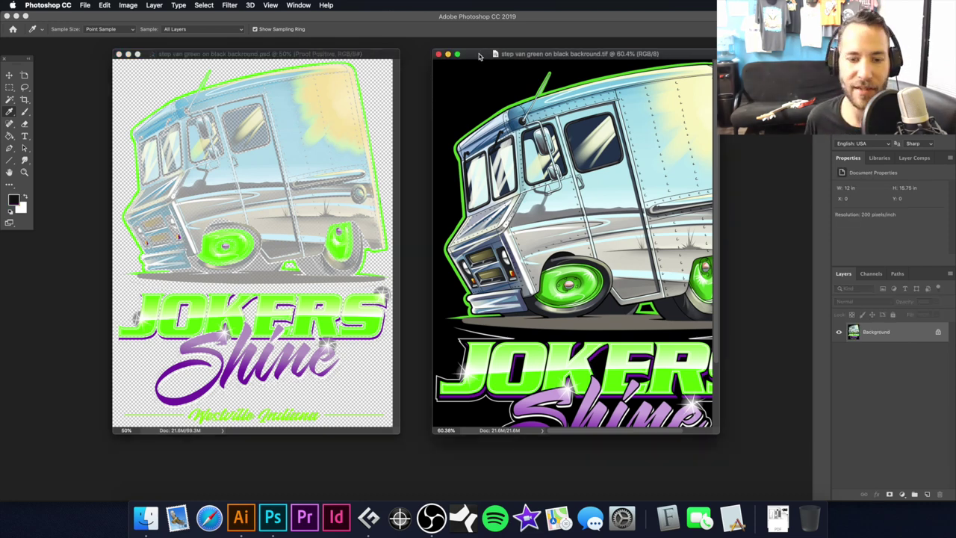
key(super+minus)
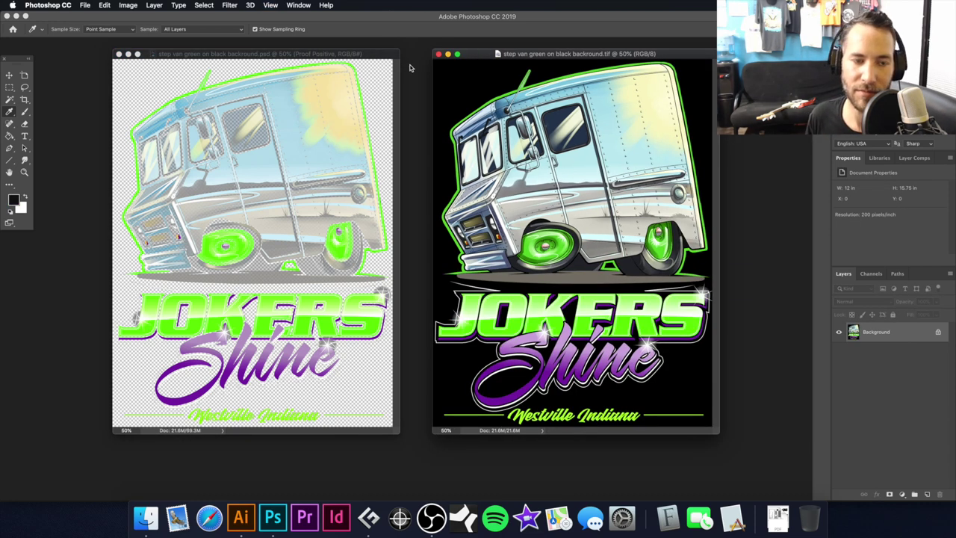
click(374, 57)
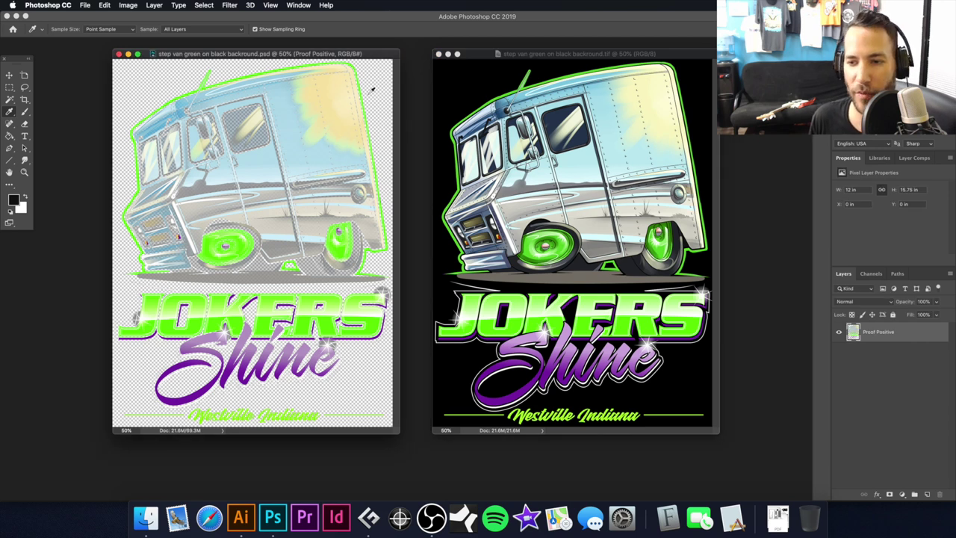
Add a new channel to the PSD and make it a black (000000) spot color with 100% solidity.
click(871, 274)
click(925, 495)
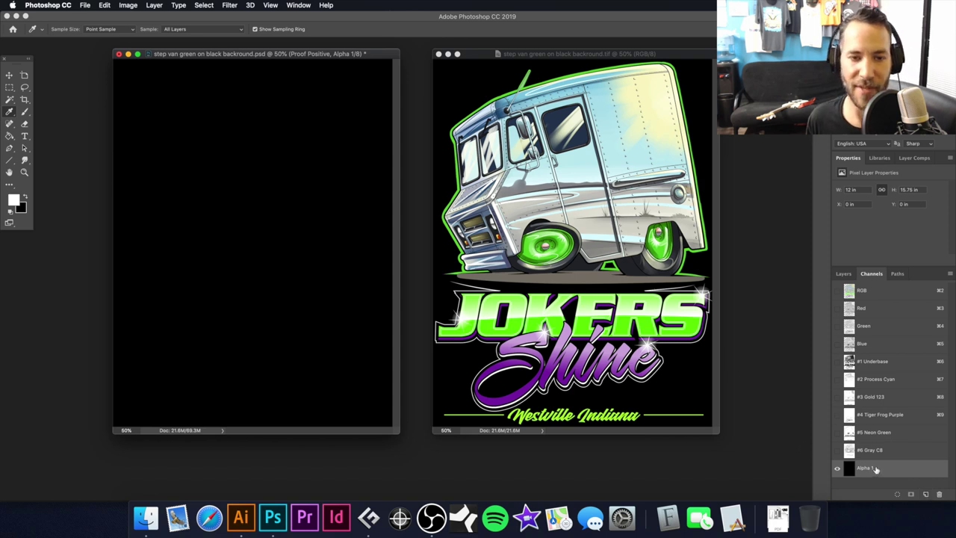
double_click(876, 469)
click(436, 287)
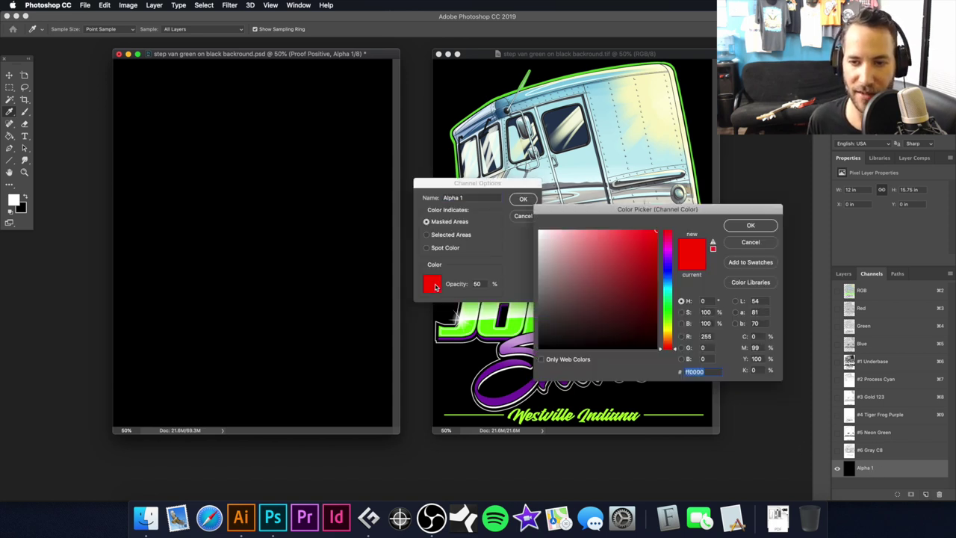
drag(632, 299, 686, 359)
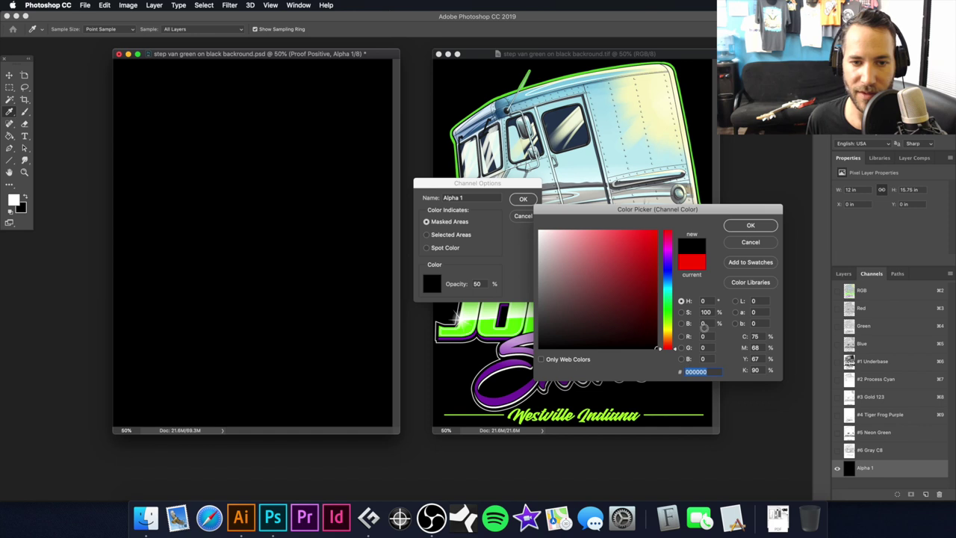
click(750, 226)
click(445, 247)
text(1)
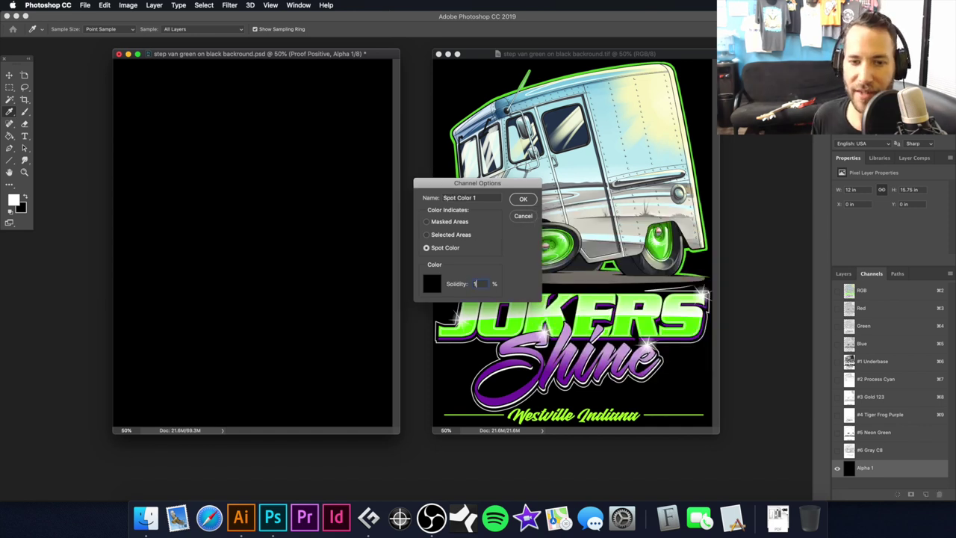
text(00)
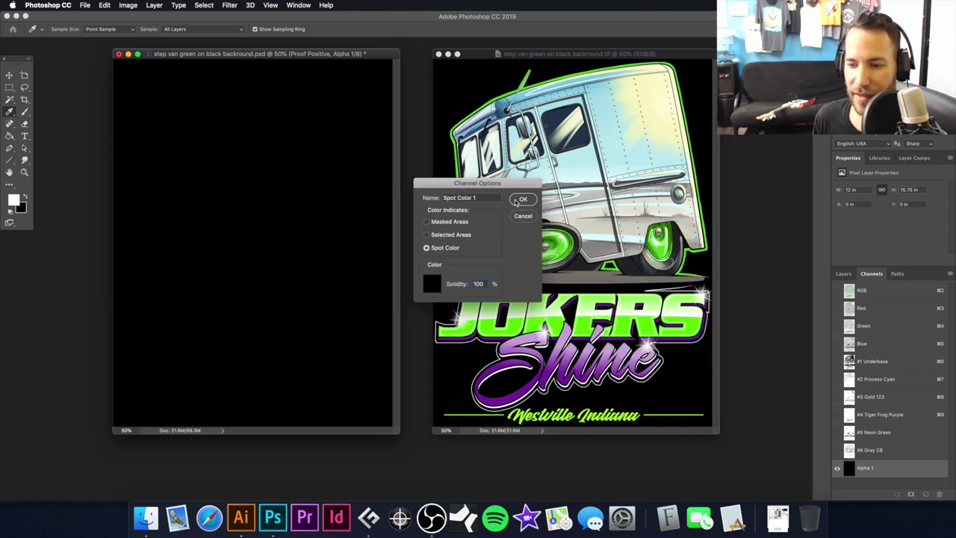
click(522, 199)
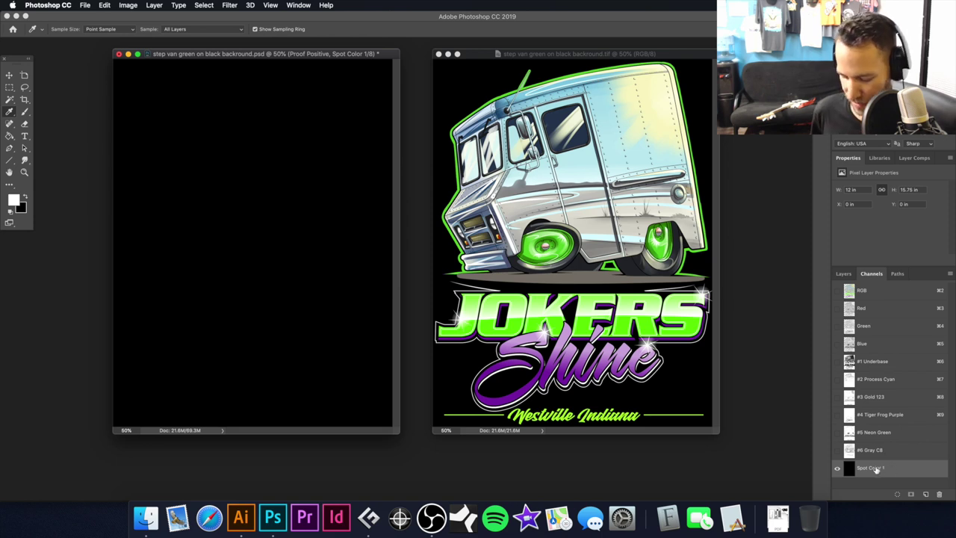
Rename the new spot channel "Black T Shirt" and place it directly above #1 Underbase.
double_click(876, 468)
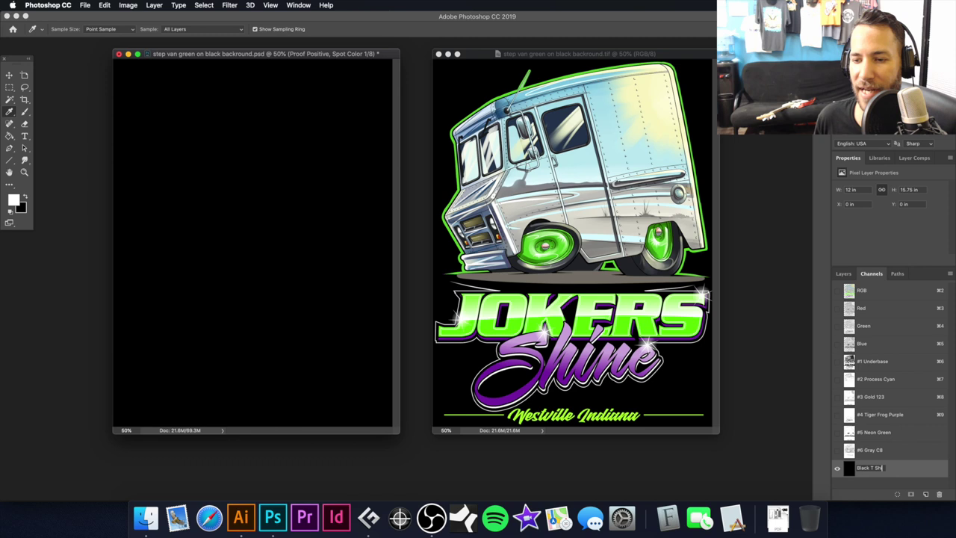
key(Return)
drag(900, 468, 910, 361)
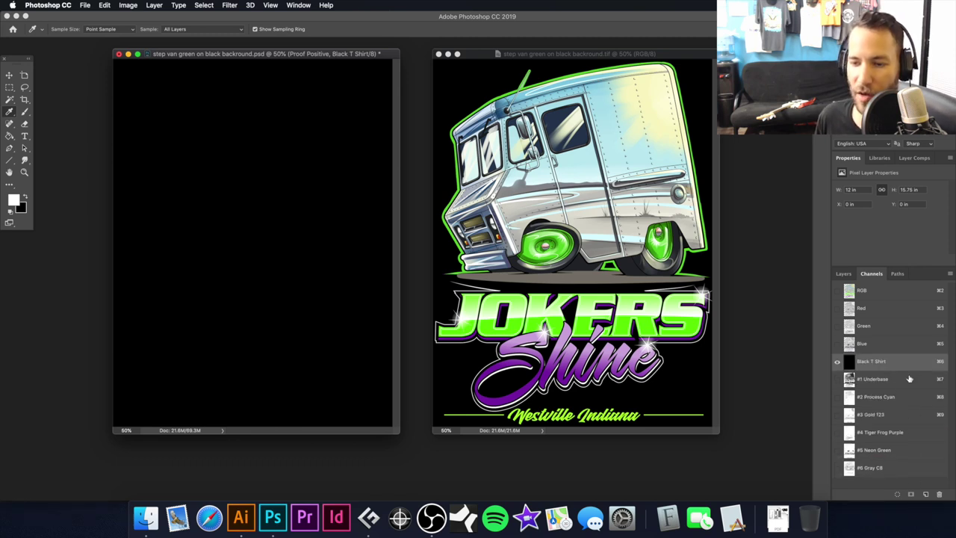
Display all six ink channels over the Black T Shirt channel and compare the result with the original TIF.
drag(836, 383, 838, 469)
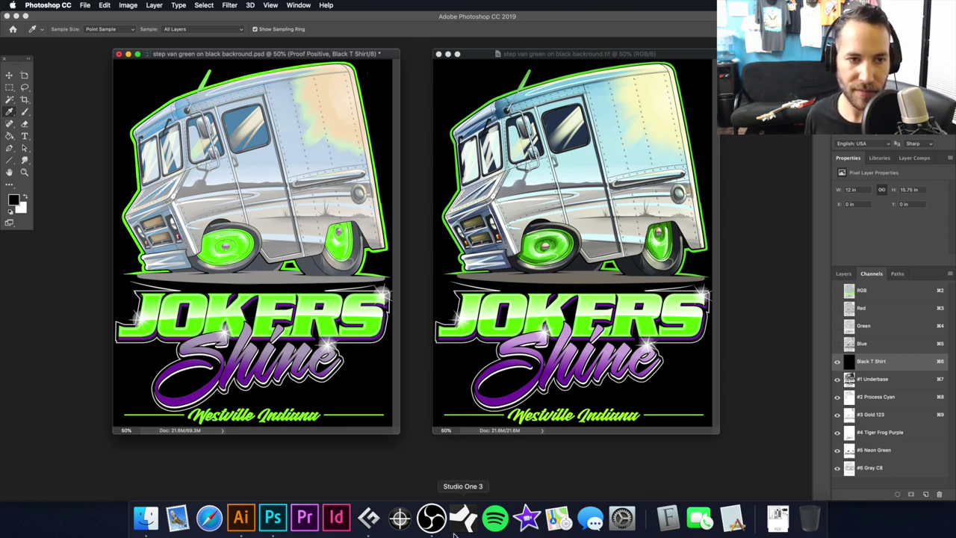
click(370, 517)
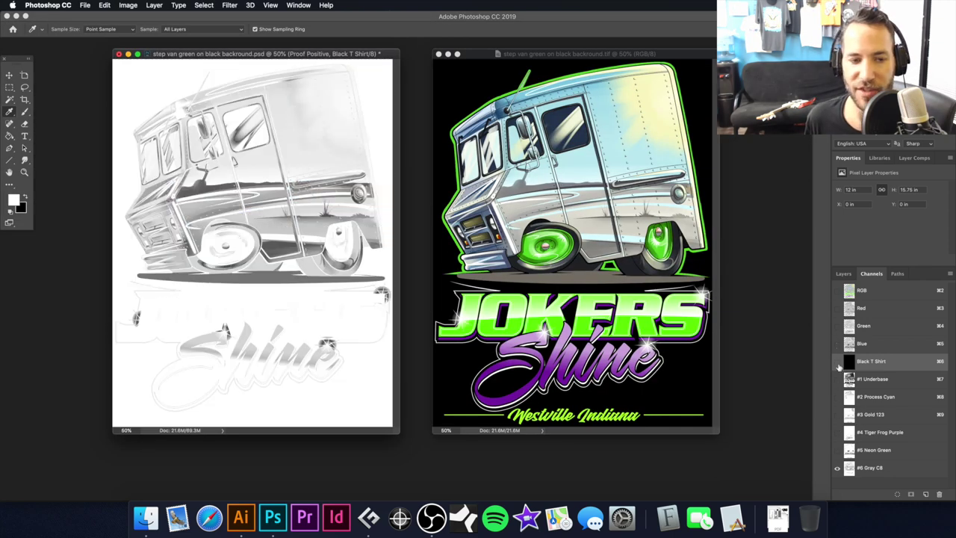
drag(838, 366, 837, 452)
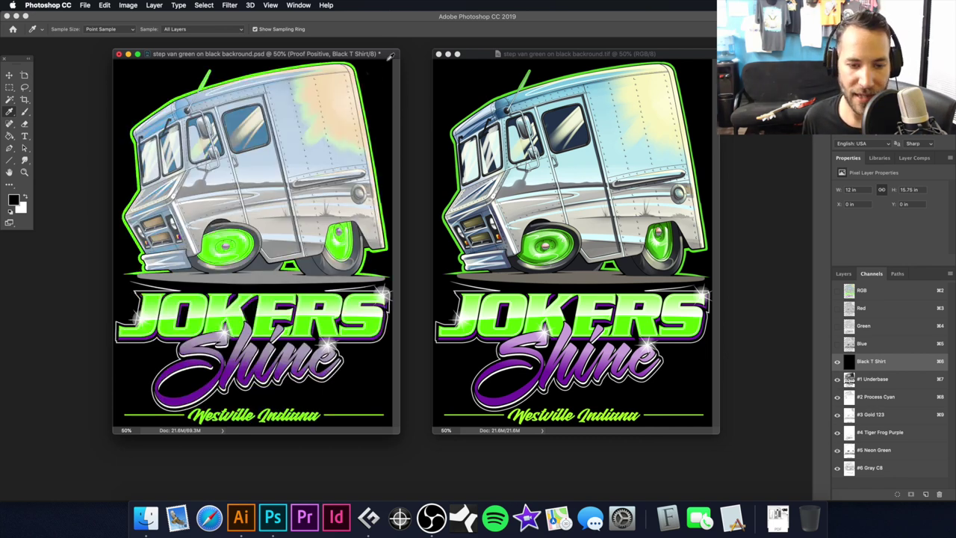
drag(384, 57, 388, 57)
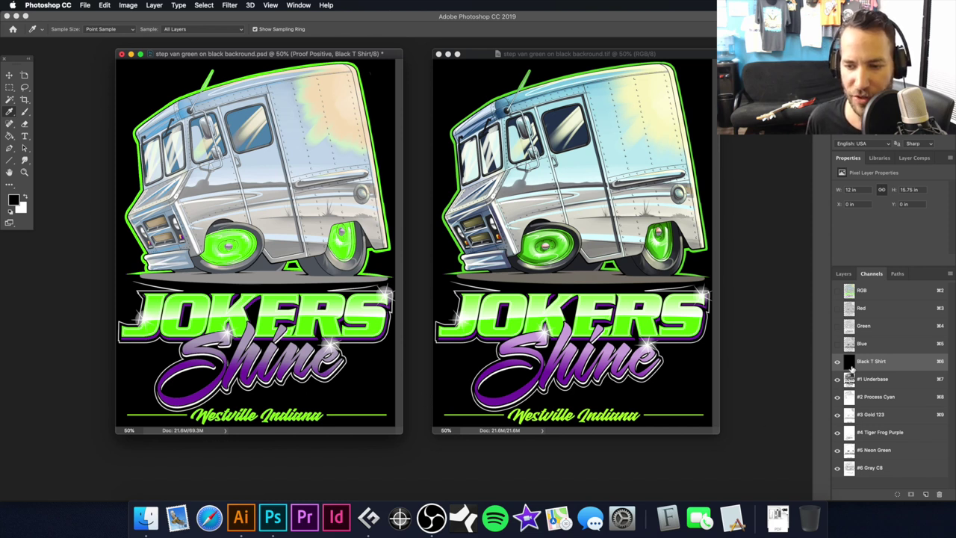
Show only #6 Gray C8 over the Black T Shirt channel, and make the gray channel active around the Shine lettering.
drag(840, 380, 838, 443)
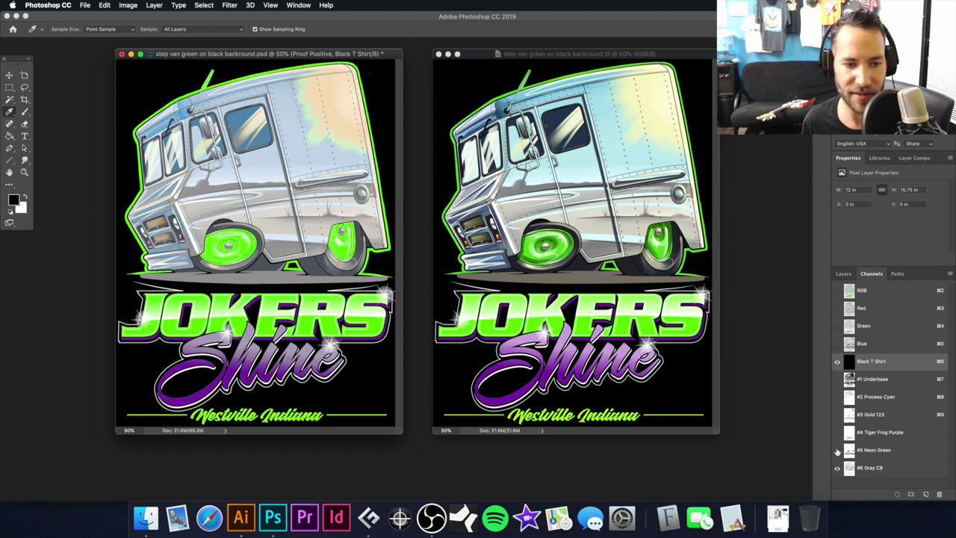
click(888, 469)
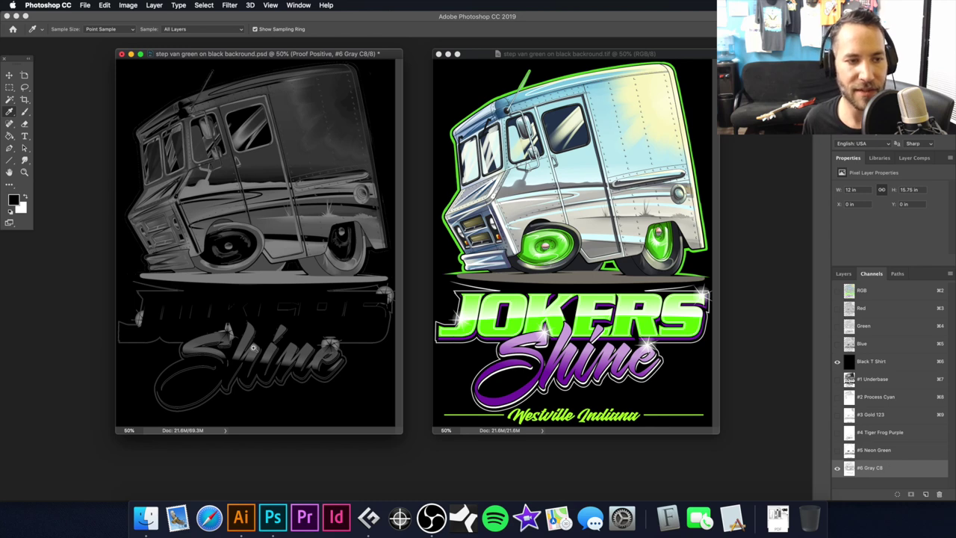
scroll(253, 347, up, 6)
drag(231, 341, 331, 224)
key(super+1)
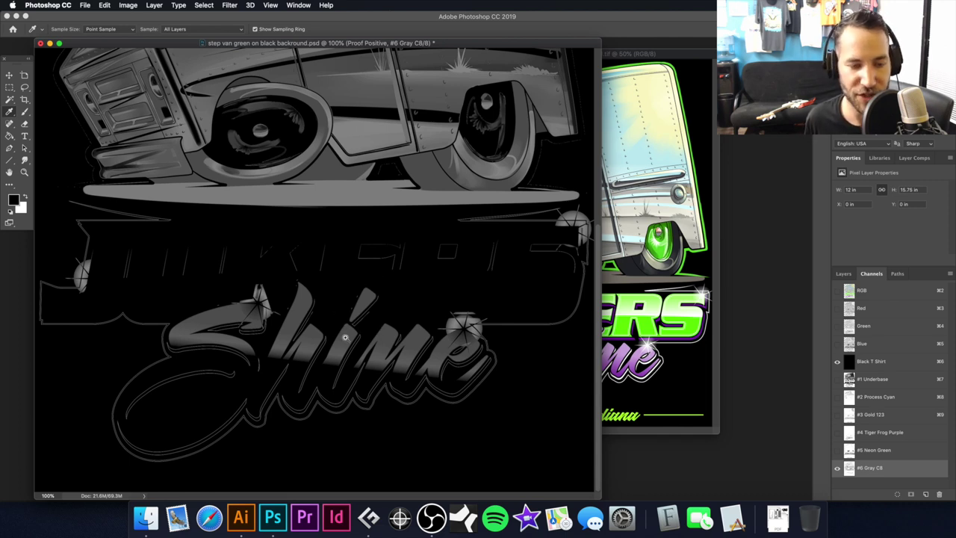
scroll(345, 338, up, 2)
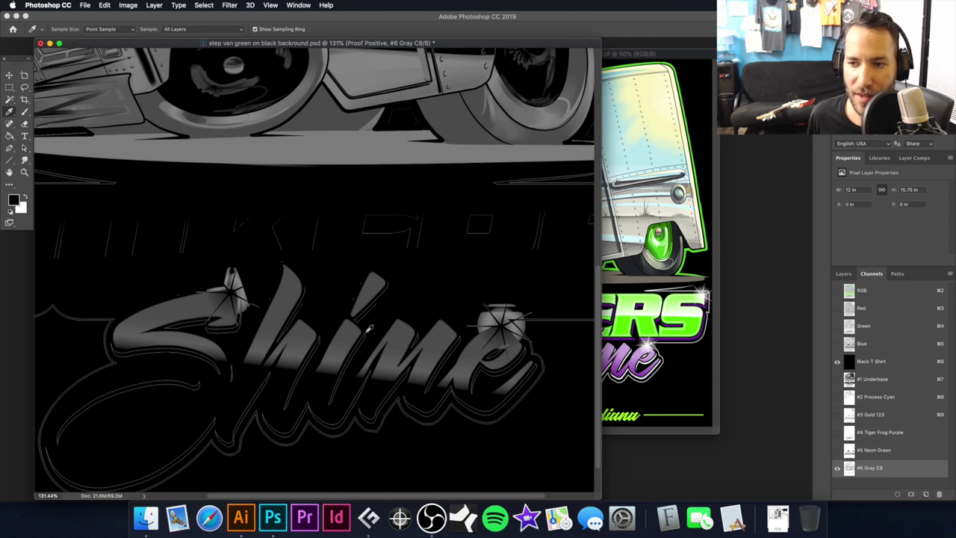
Start a Pen path above the "h" of Shine and bring it down between the letter and the sparkle on the "S".
click(898, 275)
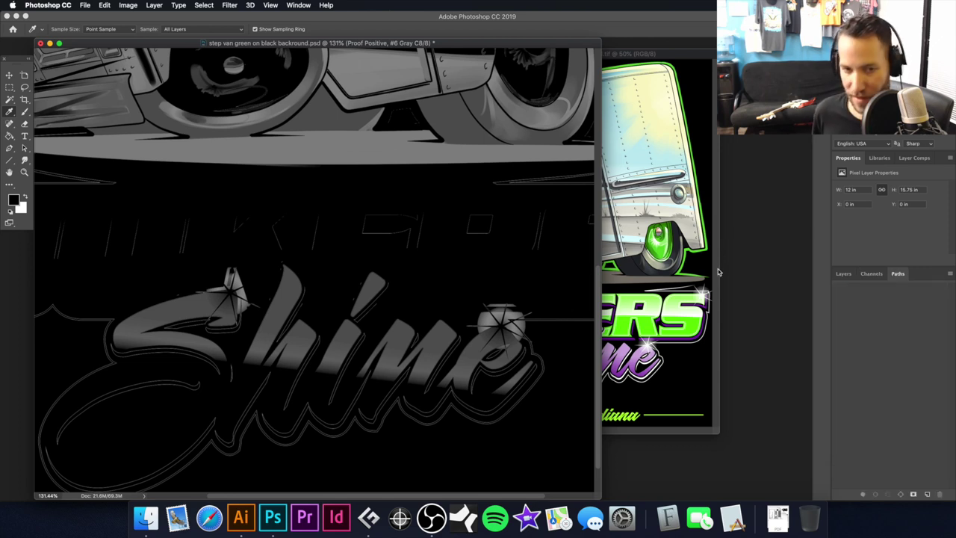
key(p)
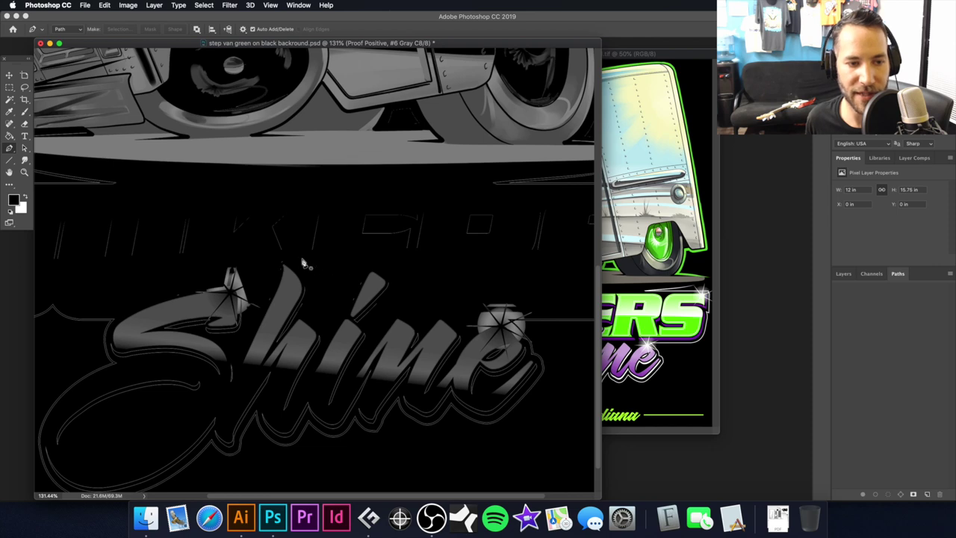
click(302, 260)
drag(267, 259, 371, 272)
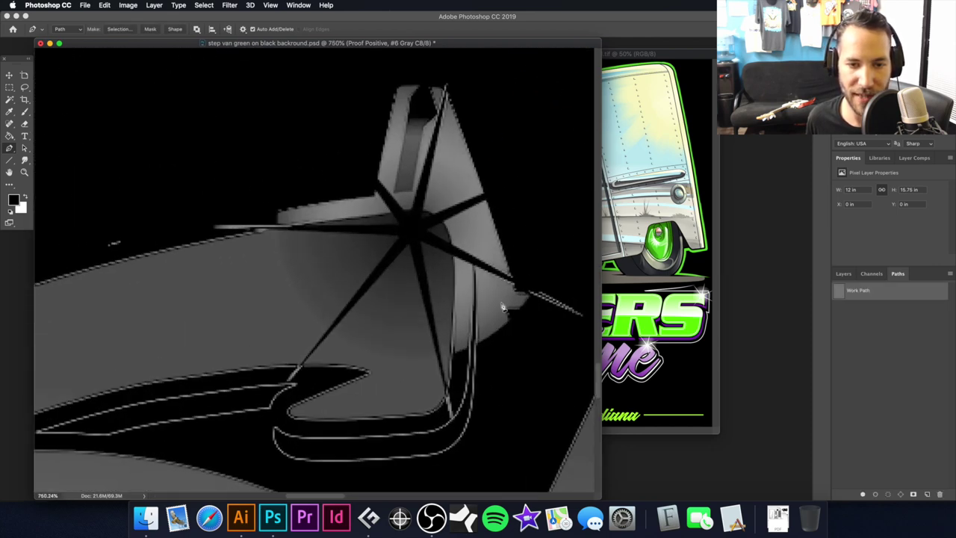
scroll(485, 292, right, 5)
scroll(486, 291, down, 2)
click(466, 266)
click(451, 297)
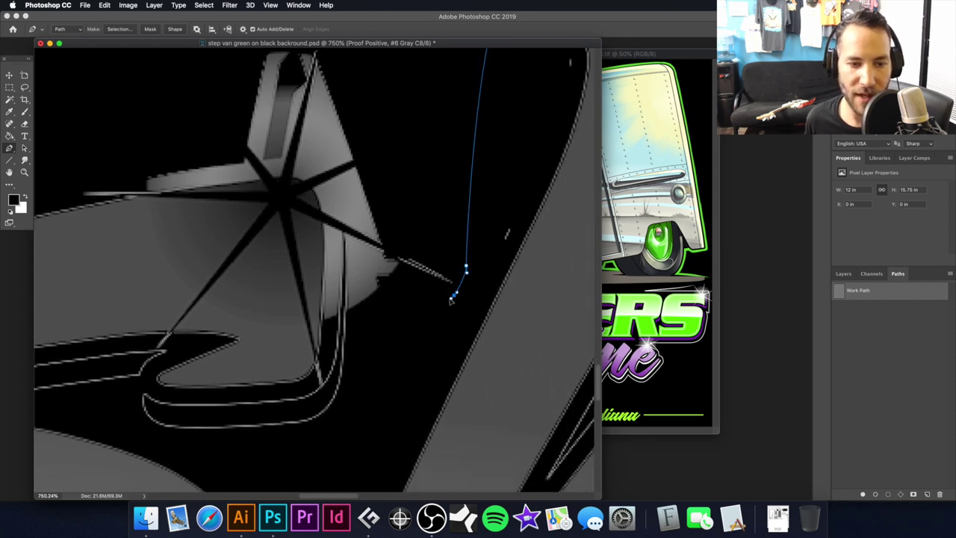
Continue the path beneath the sparkle and along the edge of the "S", rounding its corner onto the top edge.
click(346, 311)
click(322, 319)
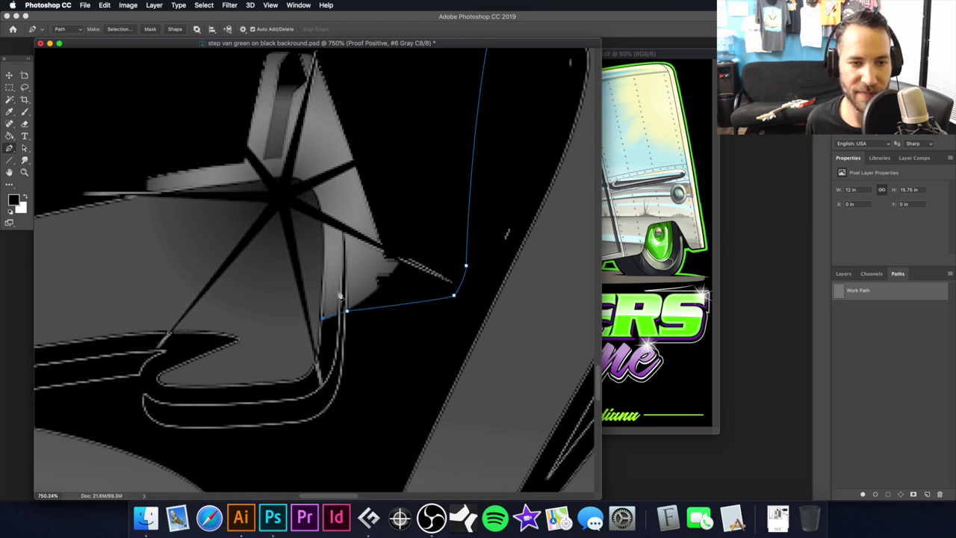
click(322, 224)
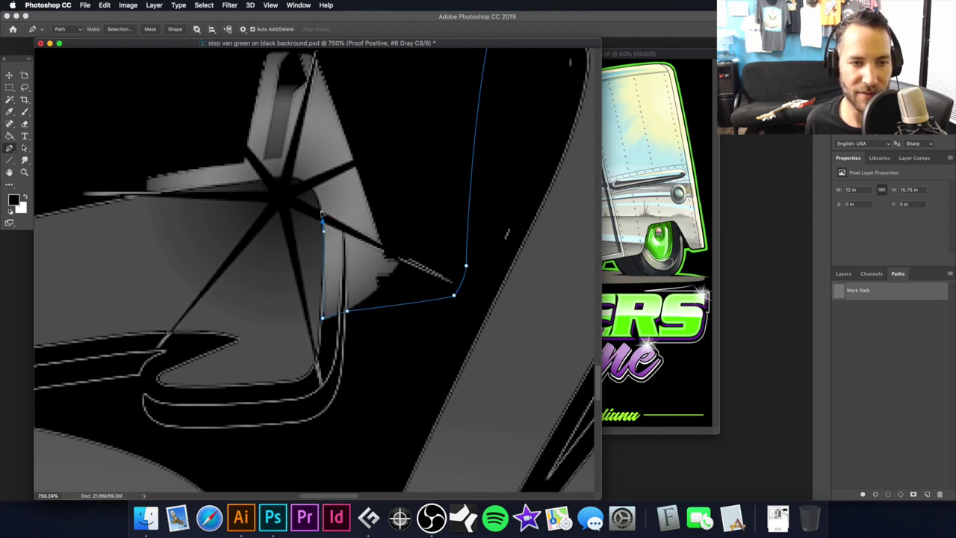
drag(278, 179, 232, 182)
scroll(224, 192, left, 5)
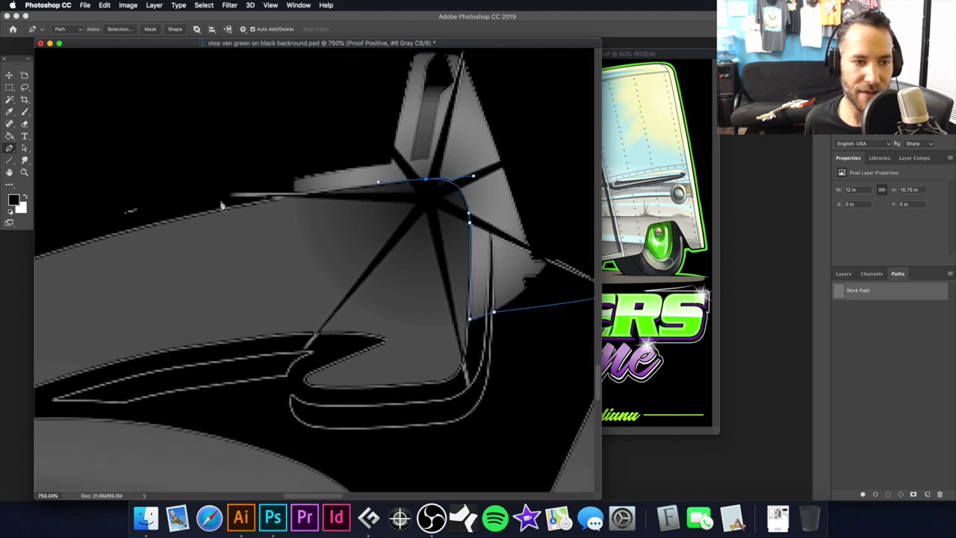
drag(192, 215, 178, 217)
Extend the path over the small speck above the "S" and around to the outer side of the letter's outline.
scroll(225, 179, left, 5)
scroll(224, 180, down, 2)
drag(258, 161, 341, 196)
alt+click(333, 201)
alt+click(341, 211)
alt+click(434, 270)
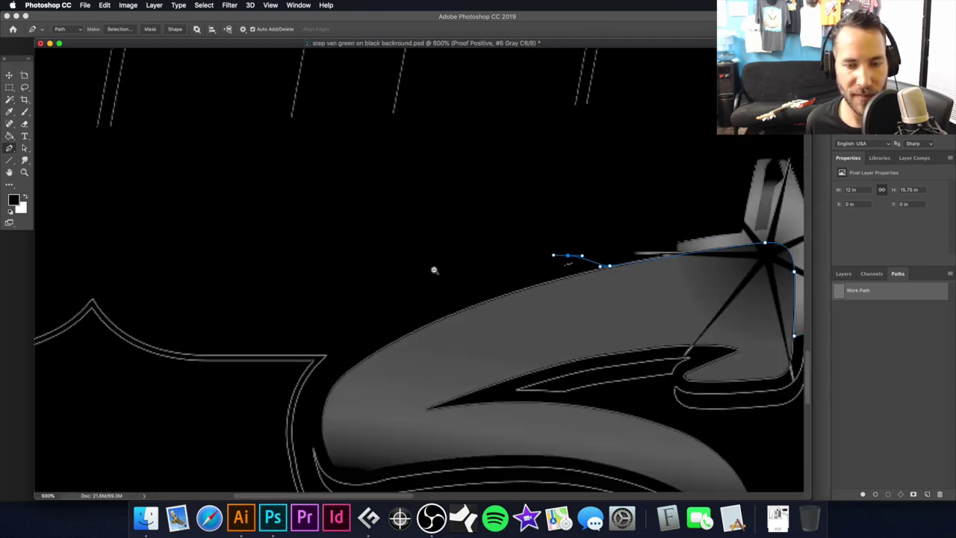
alt+click(434, 270)
alt+click(434, 270)
alt+click(434, 270)
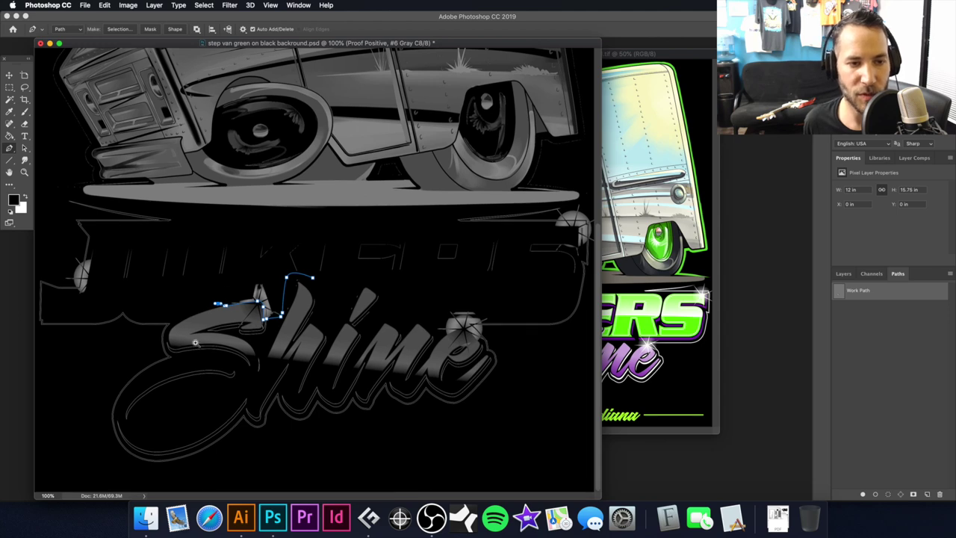
scroll(197, 343, up, 5)
drag(240, 337, 342, 287)
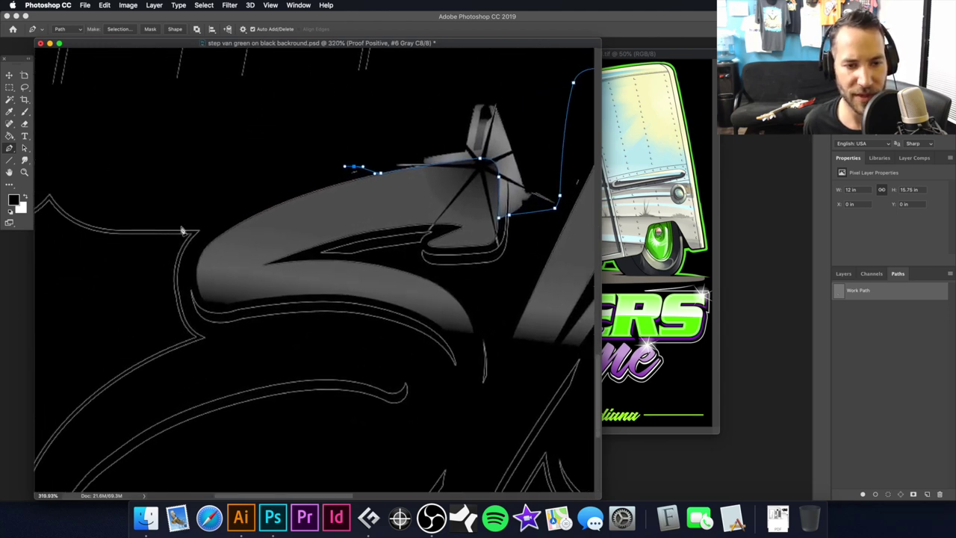
drag(163, 253, 139, 270)
Carry the path around the outer left side of the "S" and beneath the whole Shine lettering with smooth curve points.
key(super+minus)
key(super+minus)
drag(194, 290, 347, 240)
drag(148, 327, 157, 381)
drag(207, 461, 275, 464)
drag(458, 427, 337, 409)
drag(394, 422, 455, 411)
drag(553, 333, 339, 337)
drag(496, 384, 568, 351)
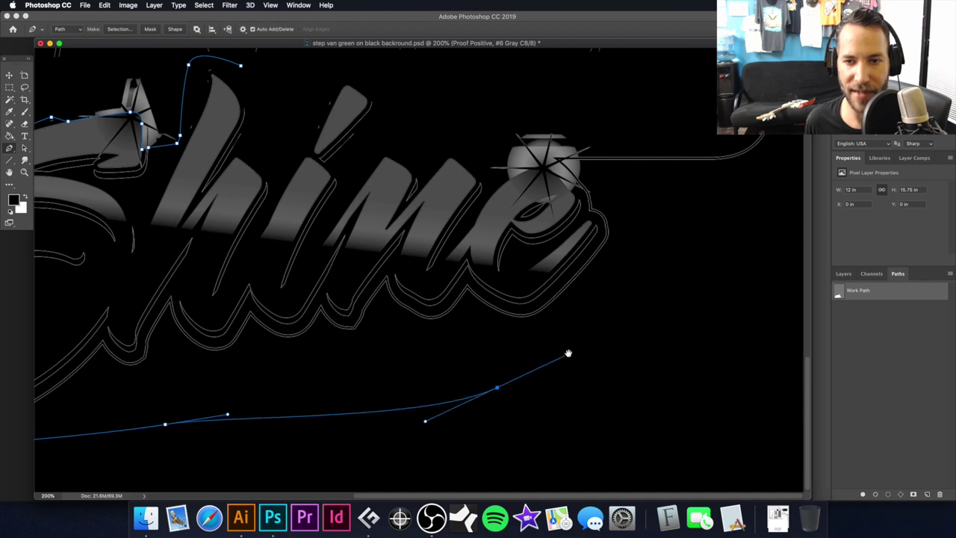
Bring the path up past the right side of the "e" and in to the letter's edge beneath the sparkle.
scroll(551, 288, up, 2)
scroll(532, 297, up, 5)
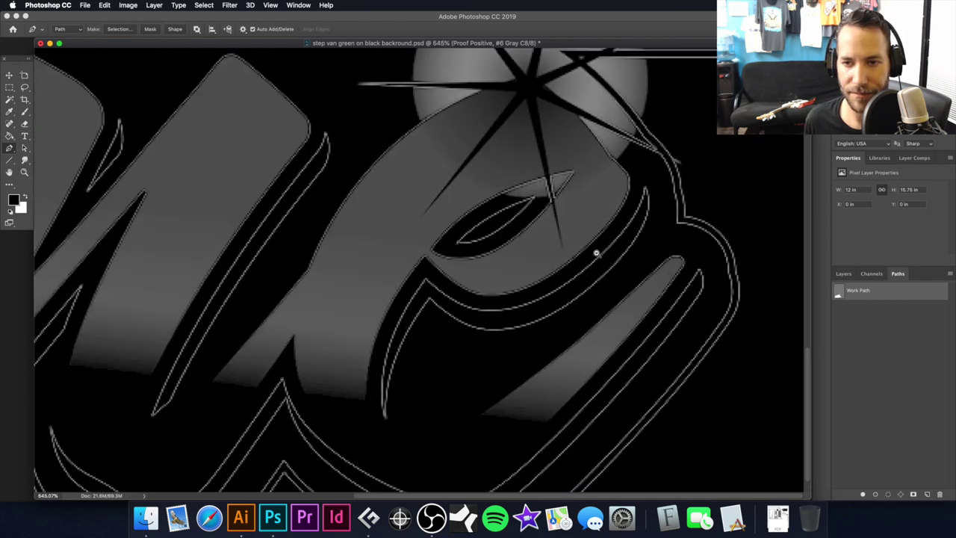
drag(712, 177, 689, 166)
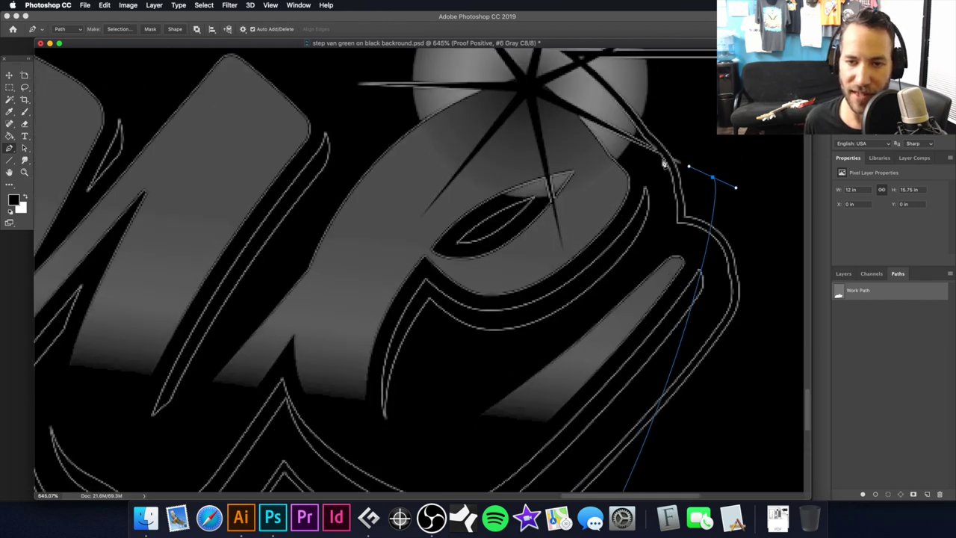
scroll(647, 155, up, 2)
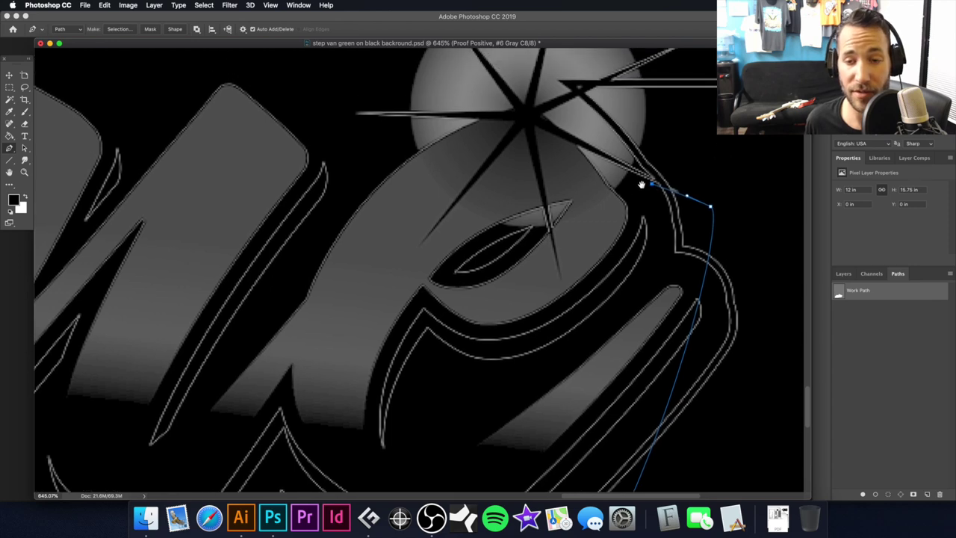
click(616, 190)
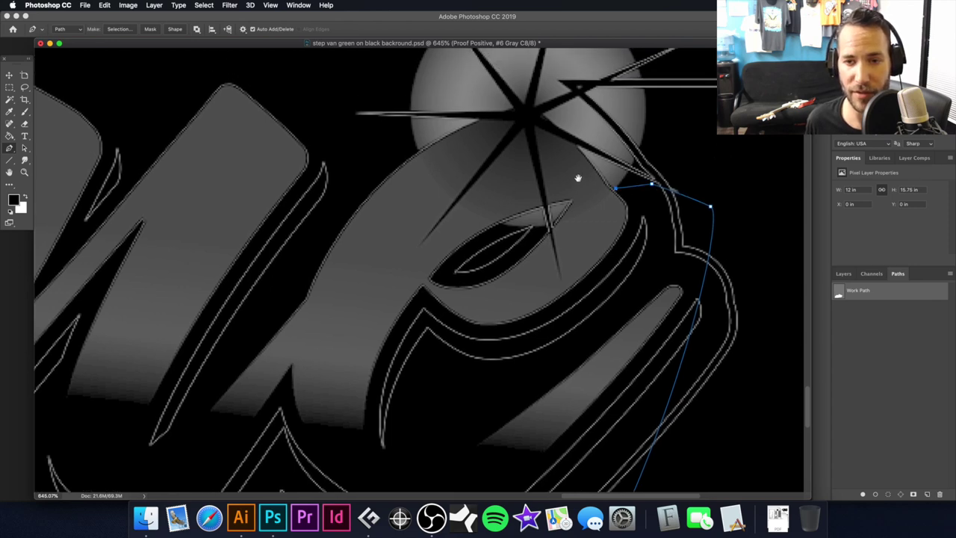
Follow the top edge of the "e" through the sparkle's center and out along the letter's left shoulder.
scroll(578, 178, up, 4)
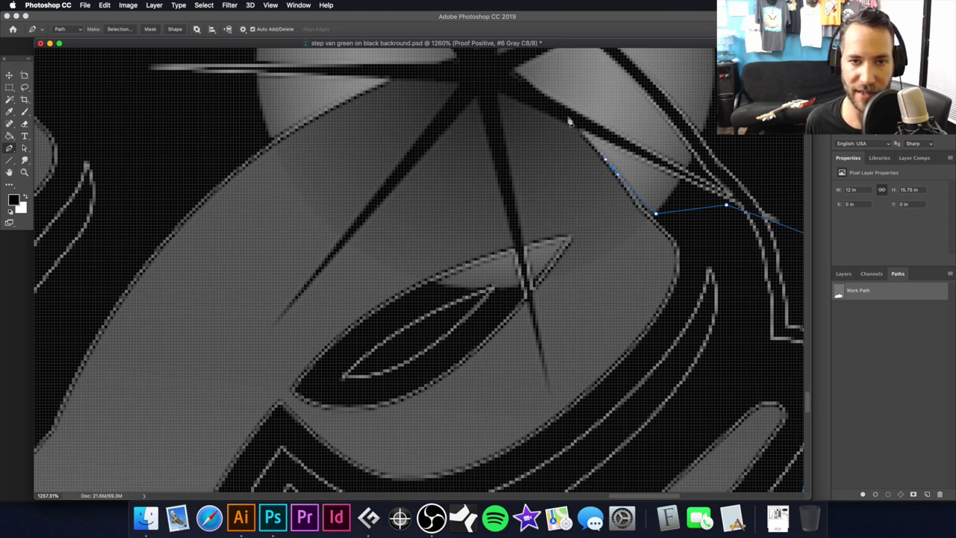
drag(503, 124, 558, 156)
drag(527, 111, 510, 111)
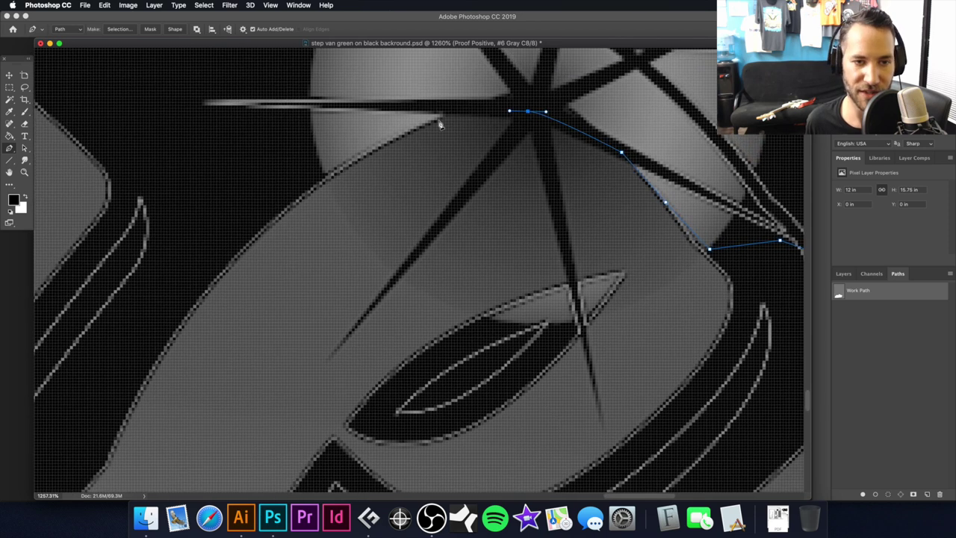
drag(441, 118, 421, 127)
drag(306, 188, 289, 195)
Run the path above the "n", "i" and "h" and close it at its starting point.
click(230, 170)
alt+click(237, 179)
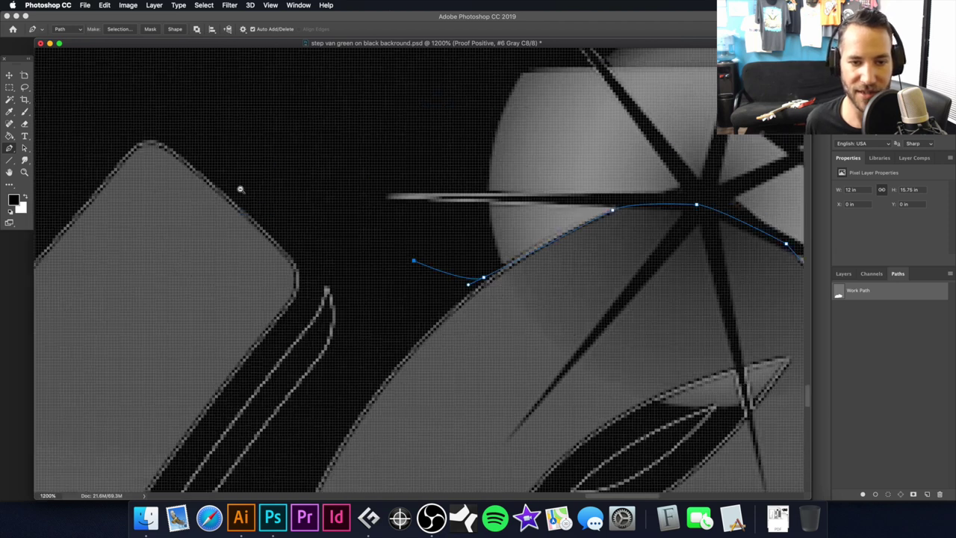
alt+click(326, 218)
alt+click(391, 246)
click(406, 242)
alt+click(381, 242)
alt+click(381, 242)
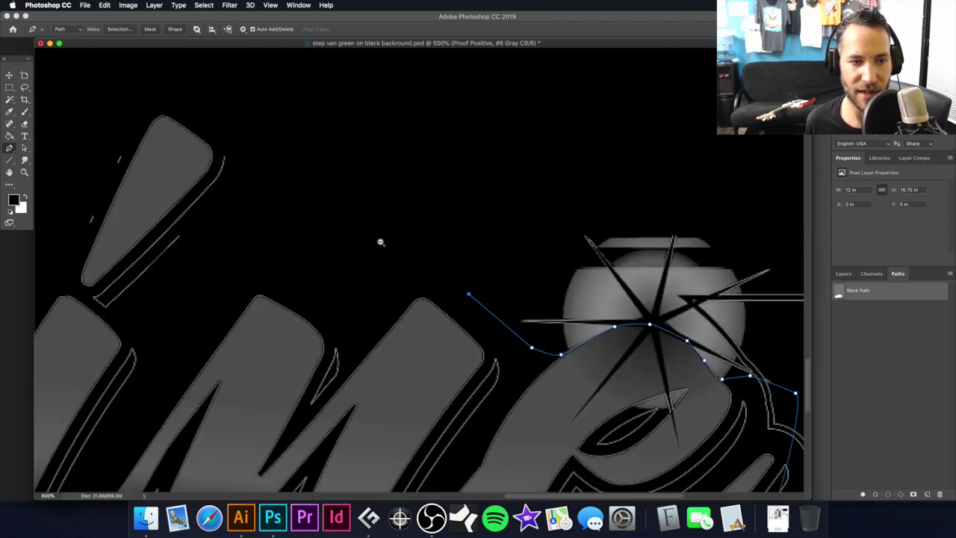
alt+super+click(381, 242)
alt+super+click(381, 241)
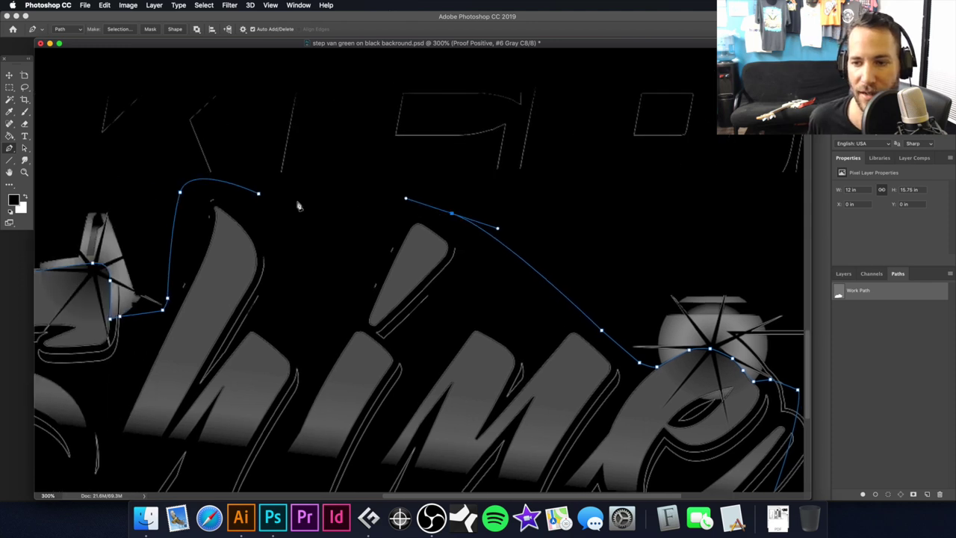
click(258, 194)
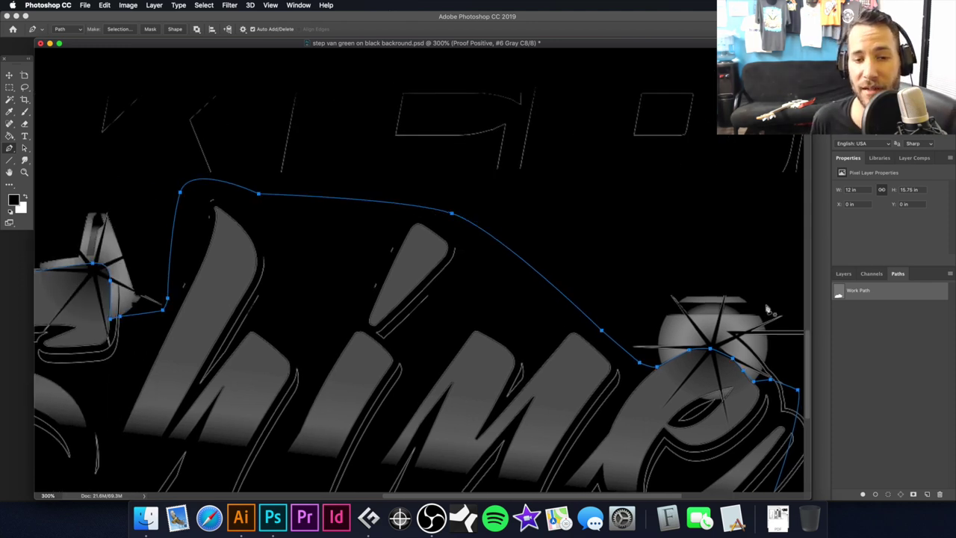
Load the closed Work Path as a selection and hide the Black T Shirt channel so only #6 Gray C8 shows.
super+click(840, 293)
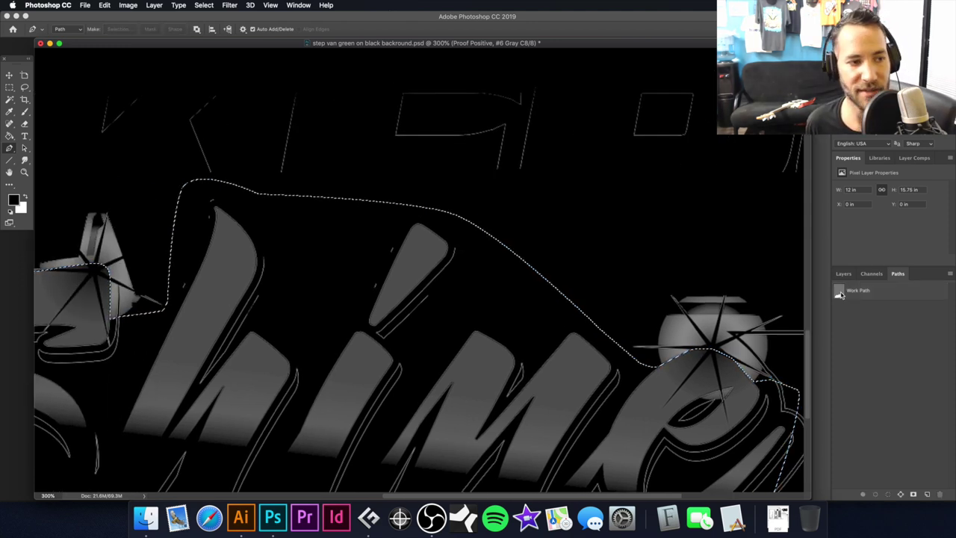
key(super+minus)
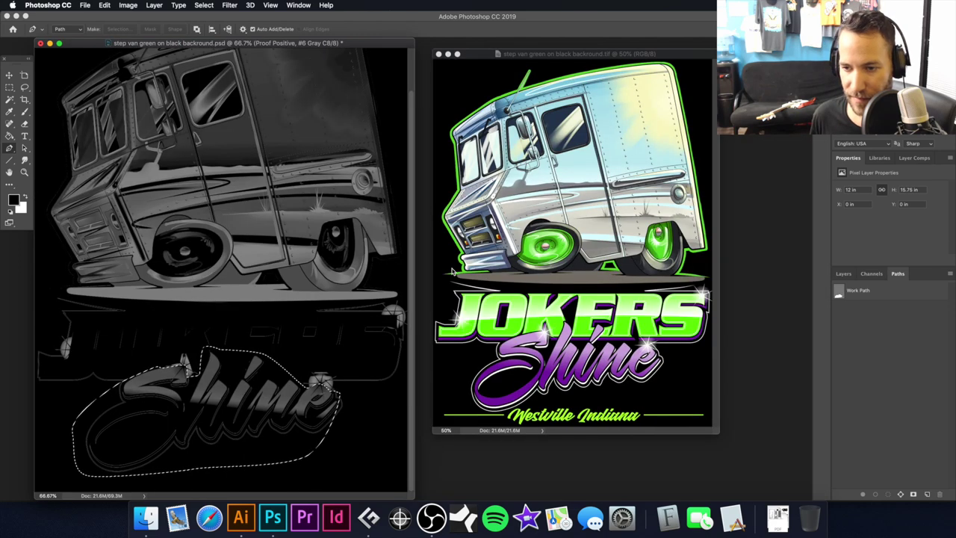
click(844, 274)
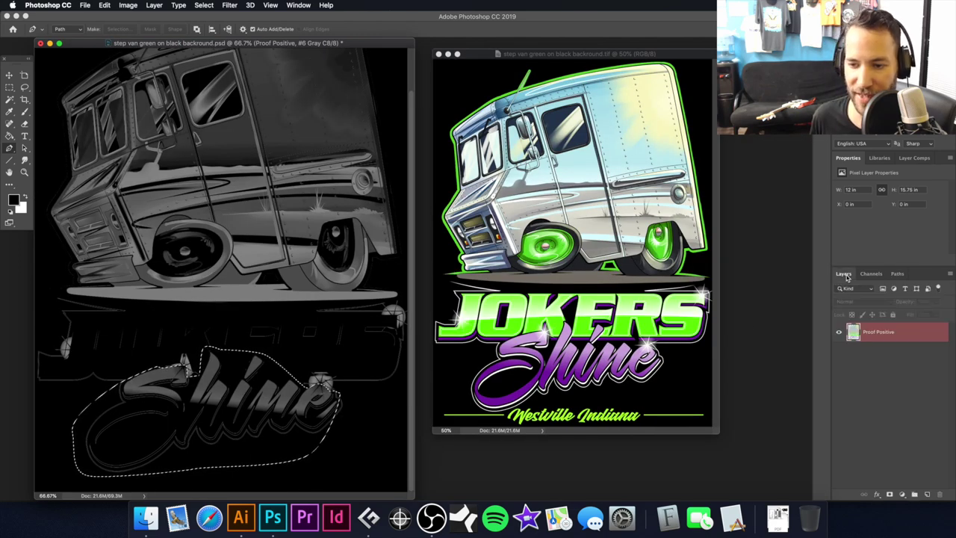
click(879, 276)
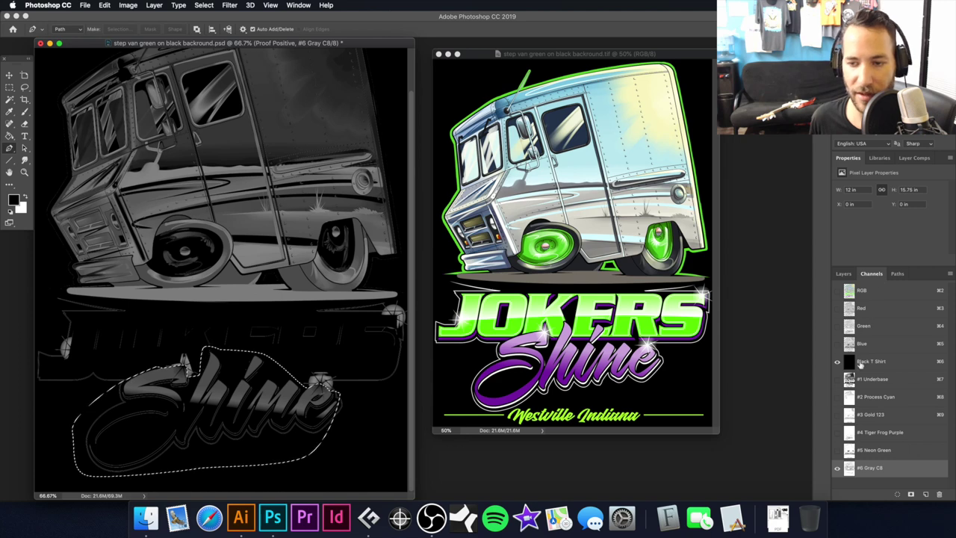
click(838, 362)
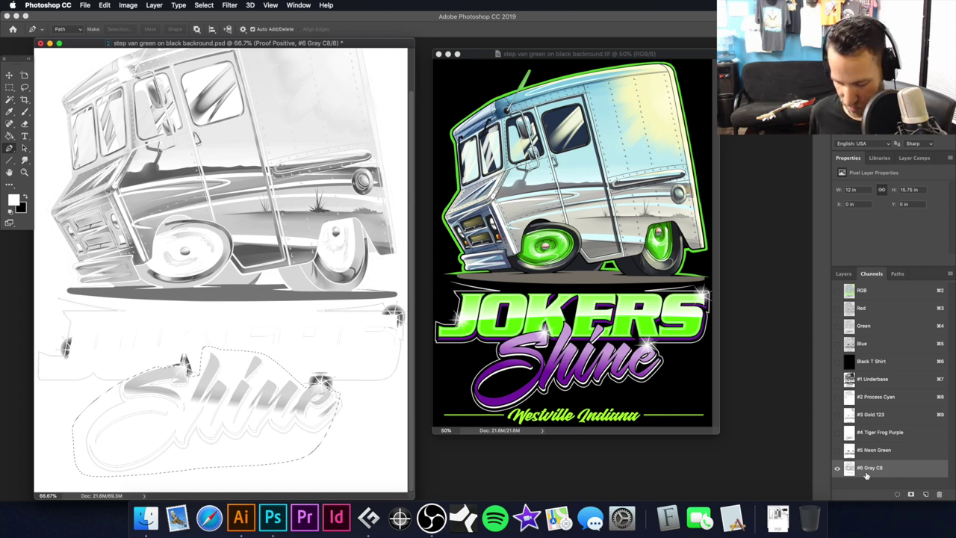
Fill the selected Shine area with white in #6 Gray C8, undoing the wrong fills, and deselect.
key(BackSpace)
key(super+z)
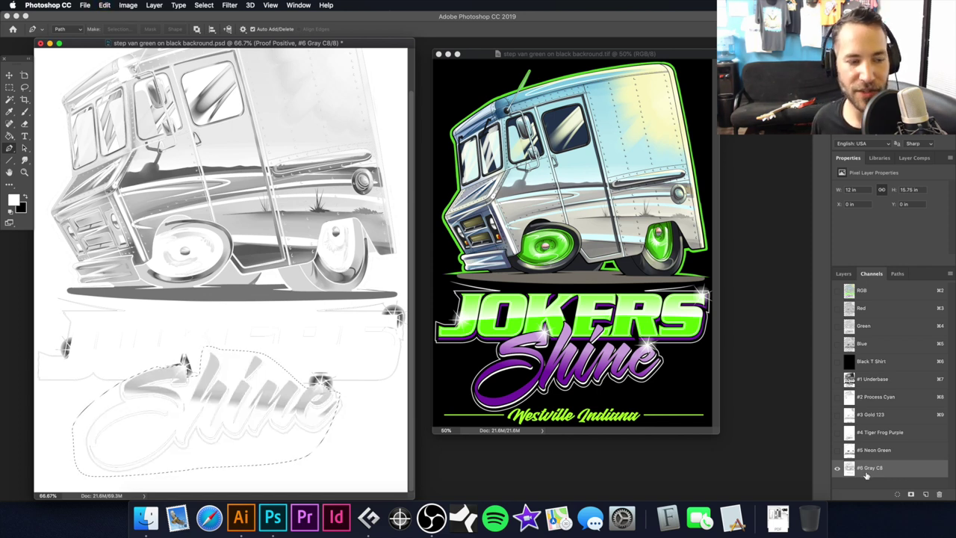
key(alt+BackSpace)
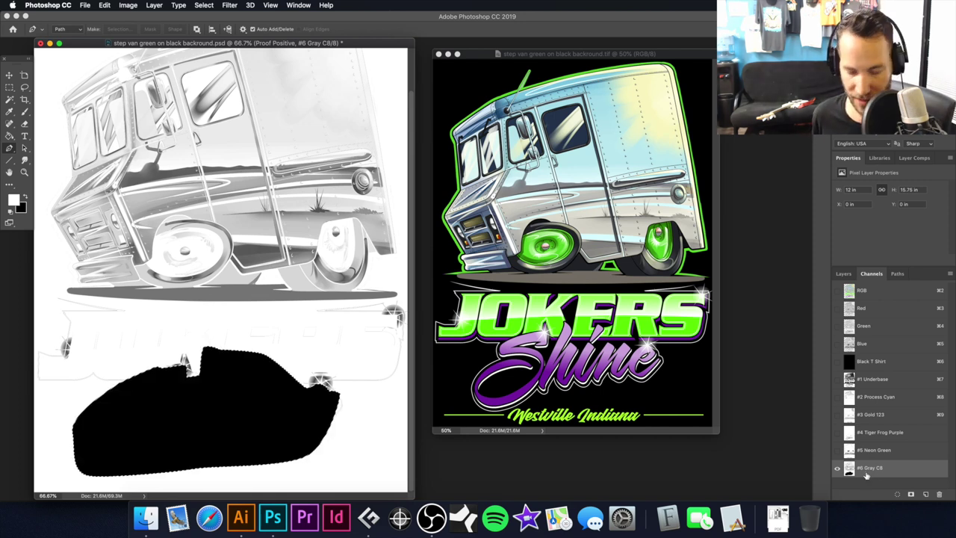
key(super+z)
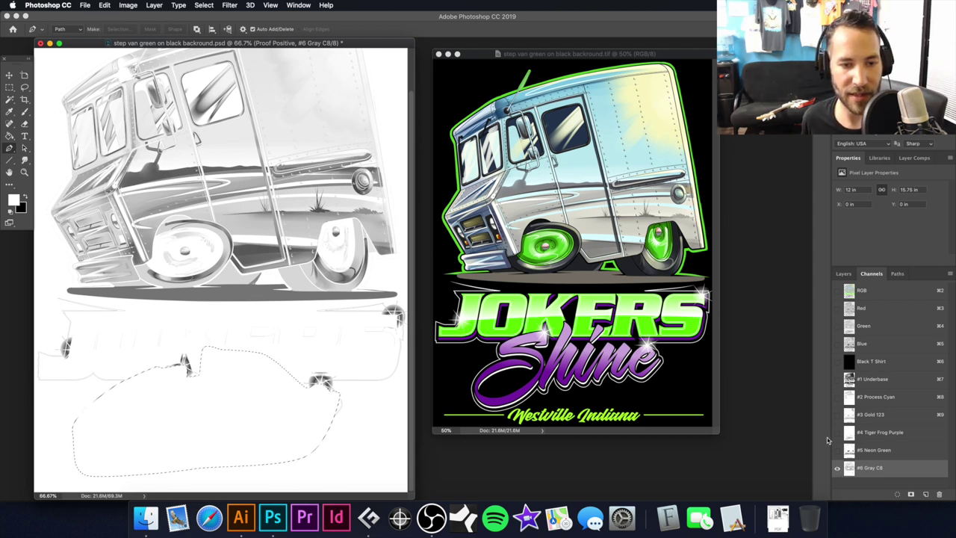
key(super+d)
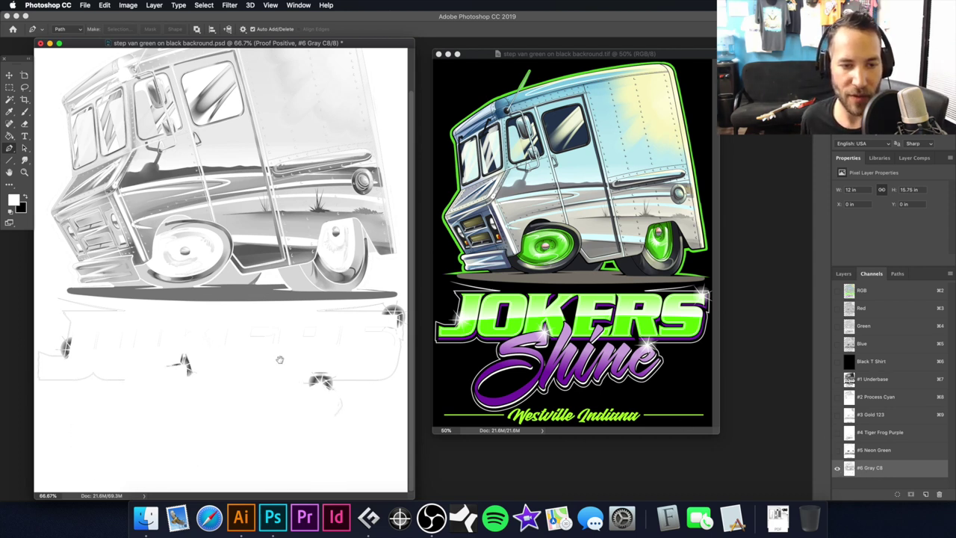
Examine the remaining gray outlines and glow around the sparkle on the last "S" of JOKERS in an enlarged document window.
drag(361, 325, 246, 319)
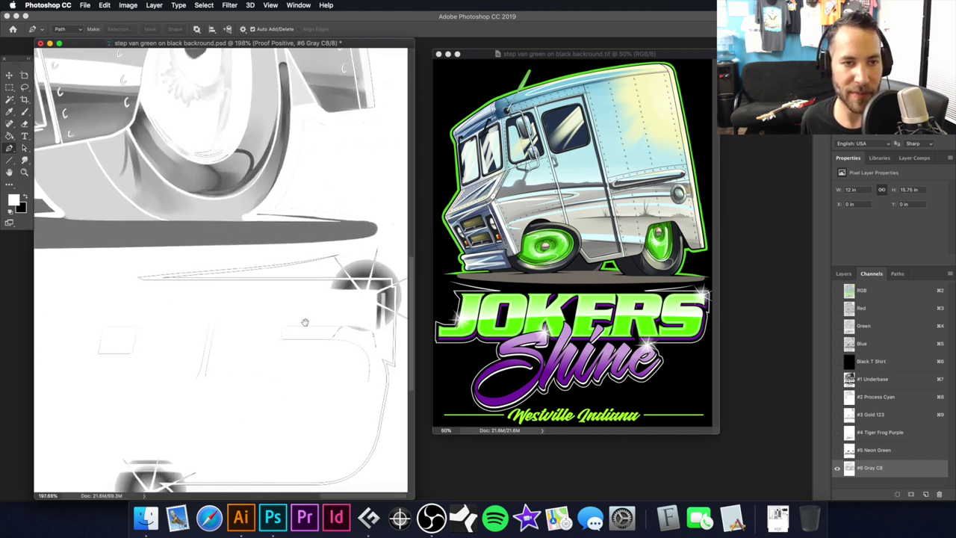
drag(305, 323, 230, 312)
drag(331, 338, 381, 341)
drag(353, 257, 206, 306)
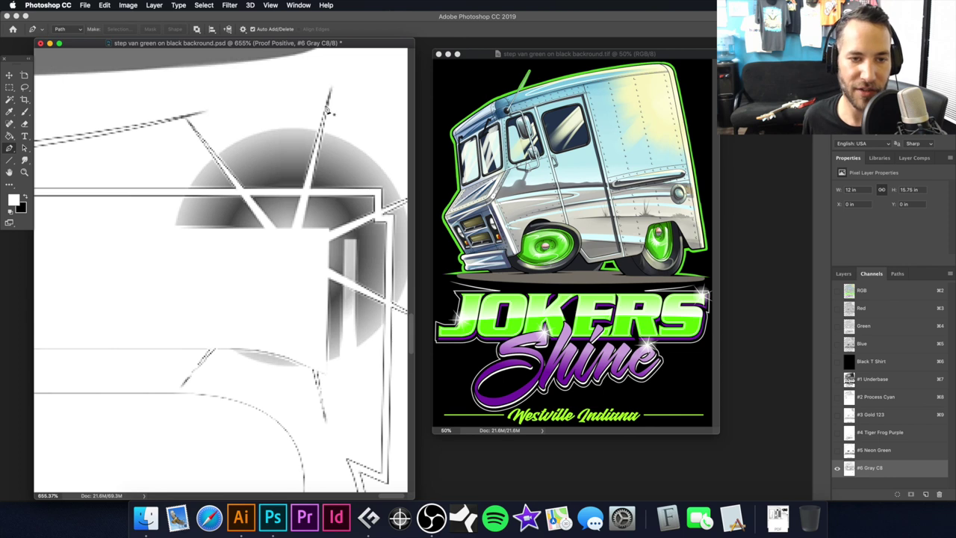
scroll(330, 206, right, 3)
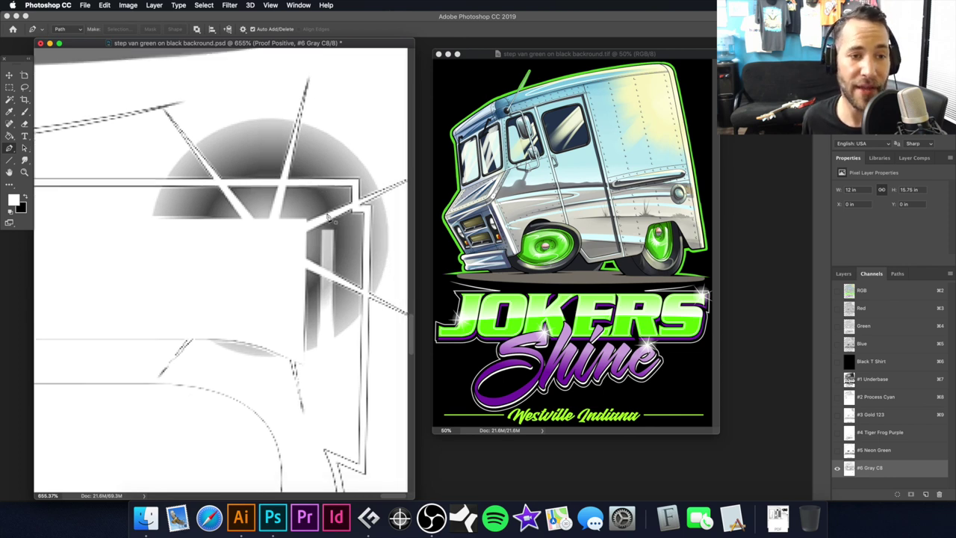
scroll(215, 196, left, 5)
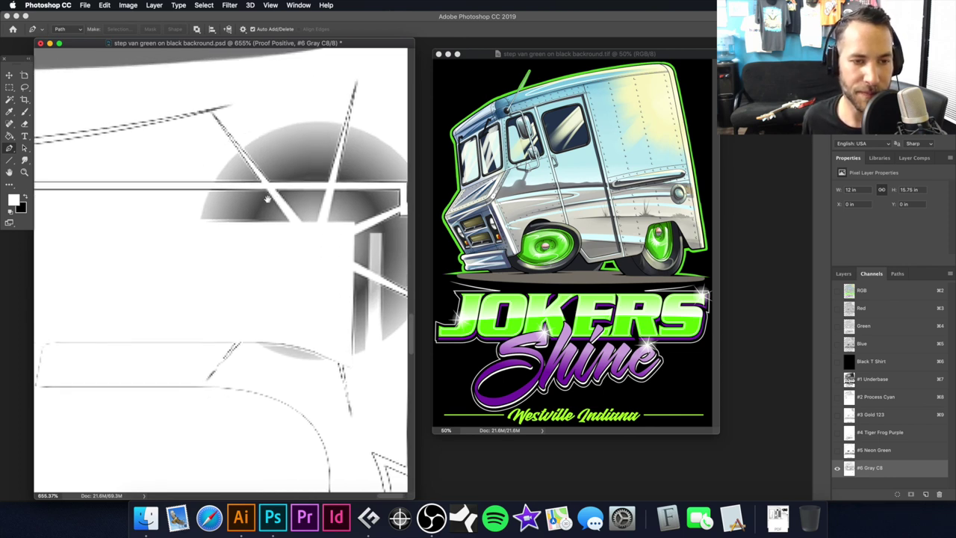
alt+click(219, 212)
drag(441, 257, 295, 223)
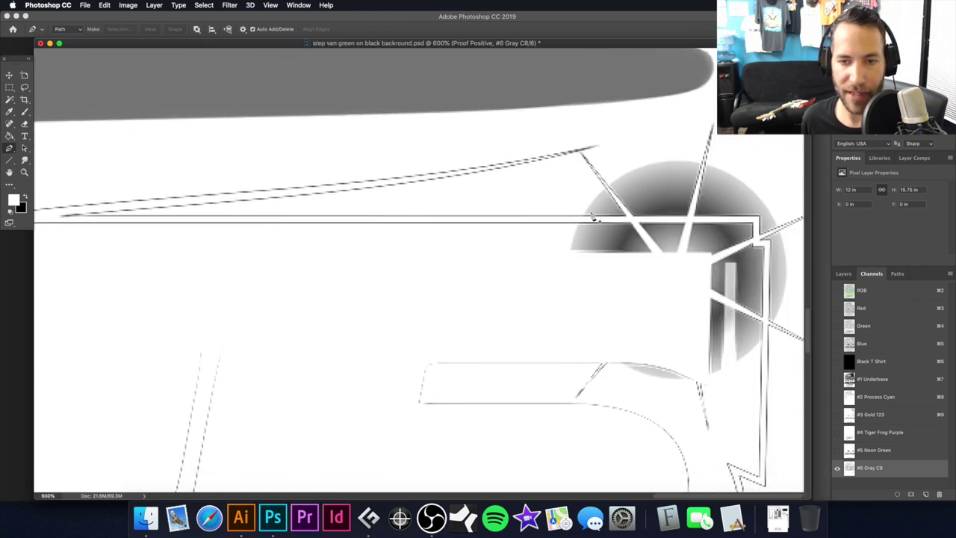
Start a new Pen path at the left edge of the JOKERS sparkle glow, crossing the outline and curving below the glow's corner.
scroll(587, 216, up, 5)
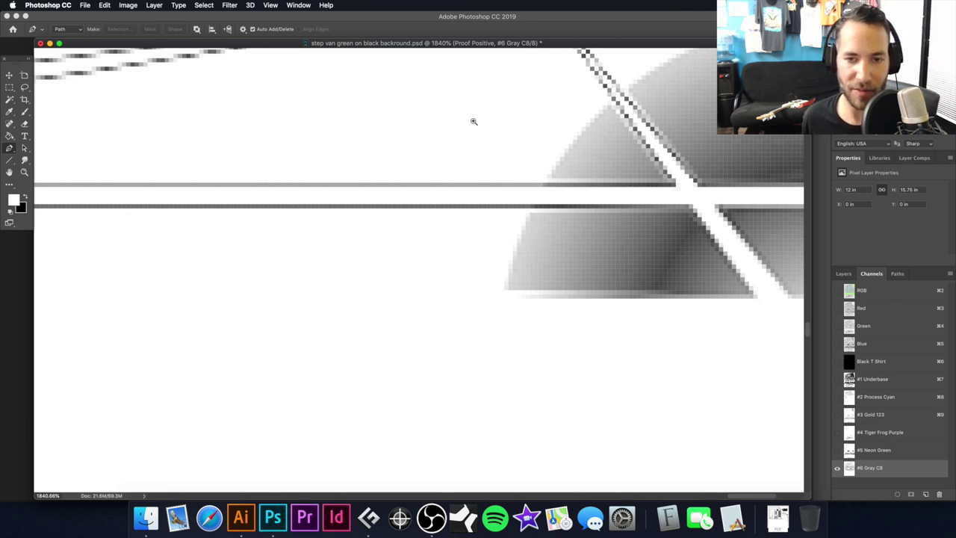
drag(533, 223, 470, 218)
scroll(470, 218, right, 3)
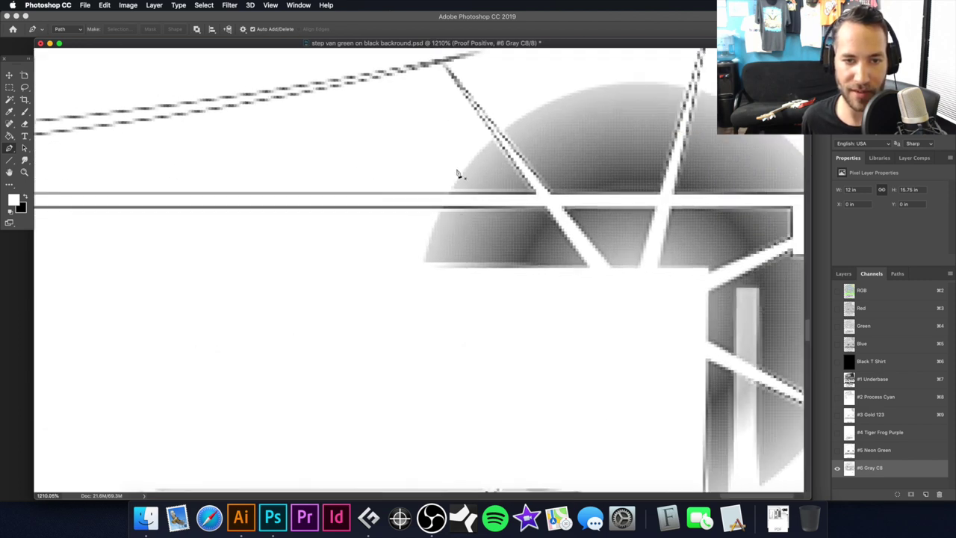
click(454, 173)
click(439, 212)
drag(403, 280, 427, 284)
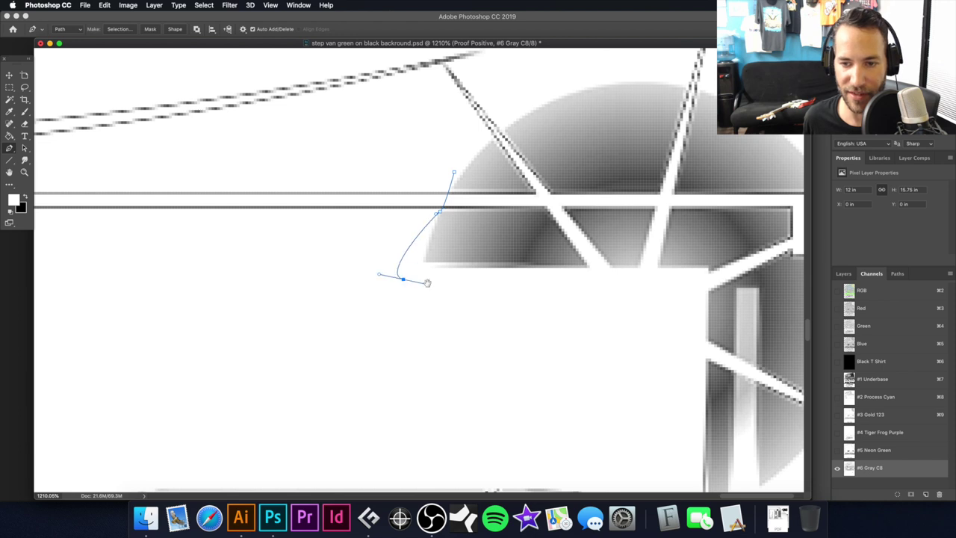
Continue the path inside the "S", beneath the lower sliver of glow and around the tip of the downward sparkle ray.
alt+click(512, 288)
alt+click(497, 288)
alt+click(470, 286)
alt+click(580, 283)
drag(568, 282, 479, 218)
drag(624, 286, 693, 329)
drag(703, 361, 712, 362)
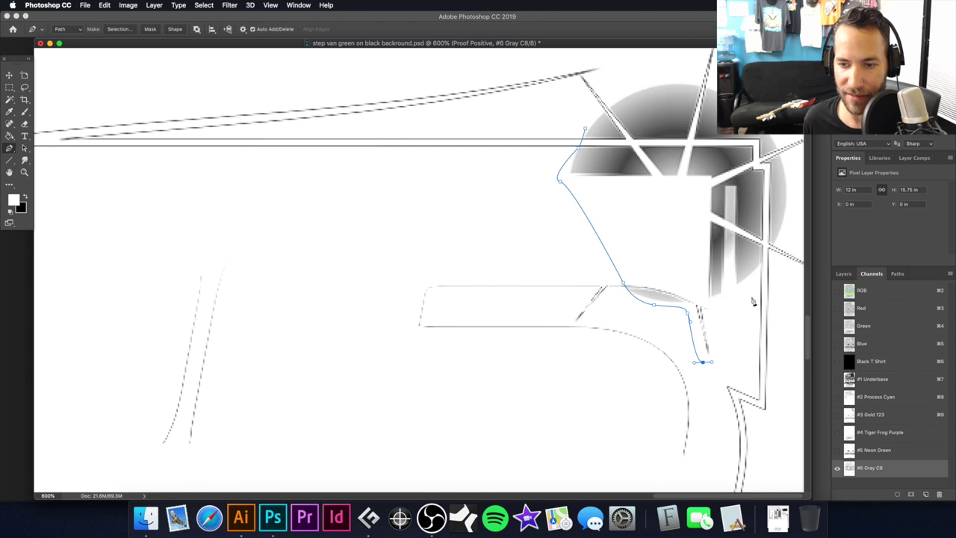
Bring the path up to the glow's right edge, across the JOKERS outline, and down outside it around the lower right corner.
click(759, 268)
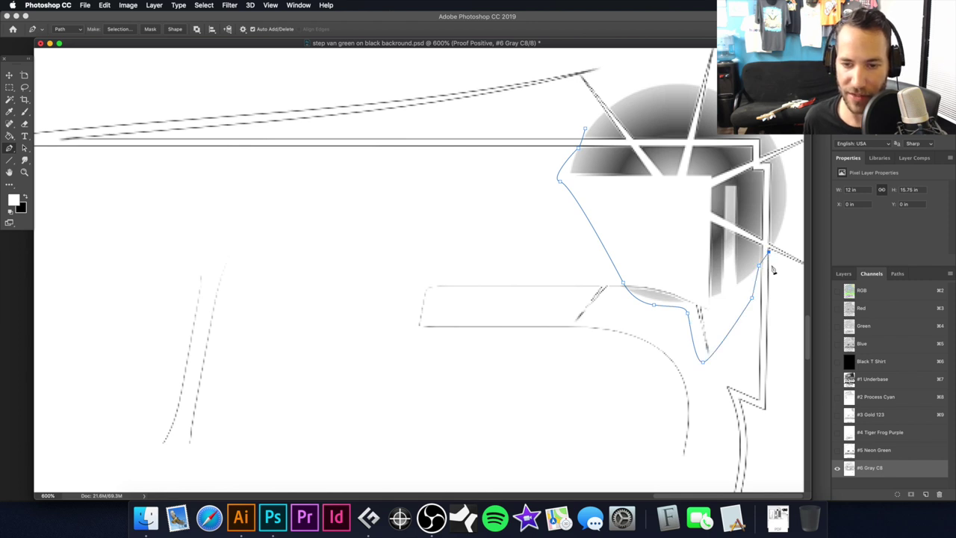
drag(776, 277, 780, 297)
alt+super+click(655, 358)
alt+super+click(659, 353)
alt+super+click(663, 338)
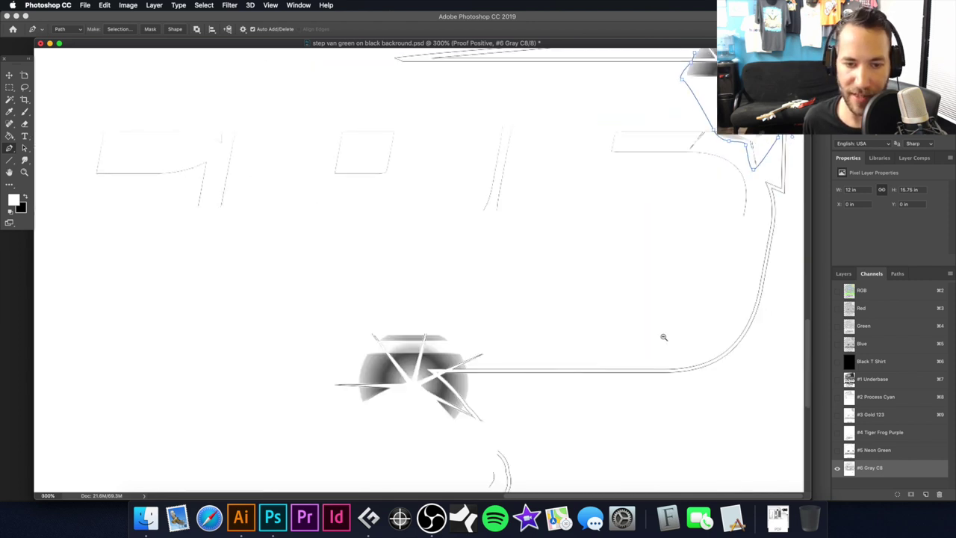
drag(766, 356, 744, 382)
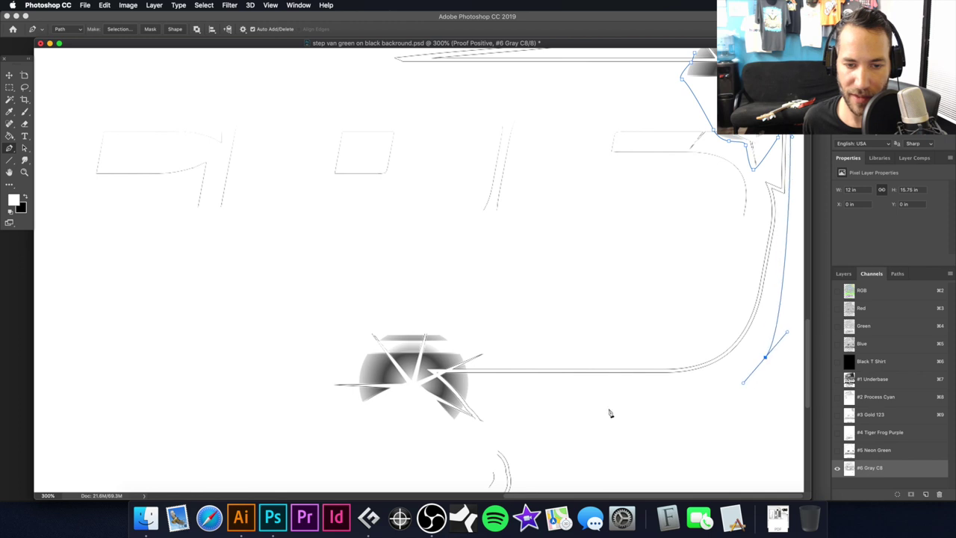
Run the path beneath the lower JOKERS outline to the Shine sparkle and cross the outline at the glow's edge.
scroll(469, 377, left, 1)
click(470, 375)
key(super+z)
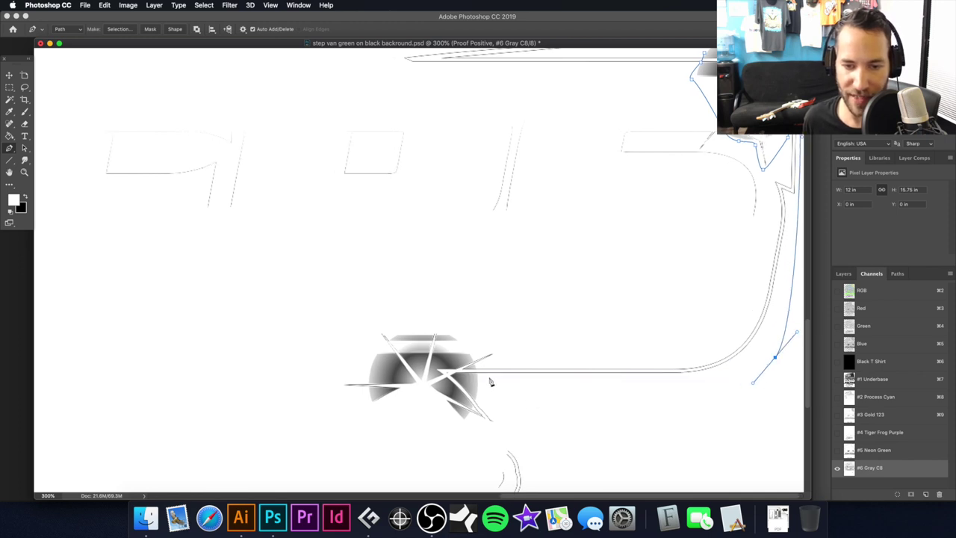
drag(474, 373, 513, 383)
scroll(512, 383, up, 10)
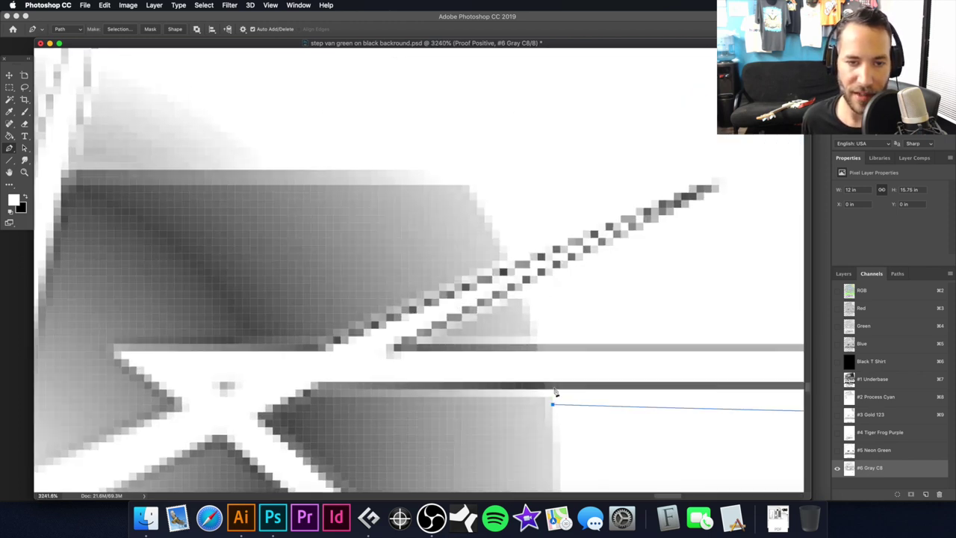
click(538, 331)
Extend the path beneath the Shine sparkle's upper right ray and curve it around the ray's tip.
scroll(538, 332, down, 4)
drag(433, 247, 450, 244)
drag(458, 187, 391, 240)
alt+super+click(427, 173)
alt+super+click(426, 188)
scroll(448, 239, down, 6)
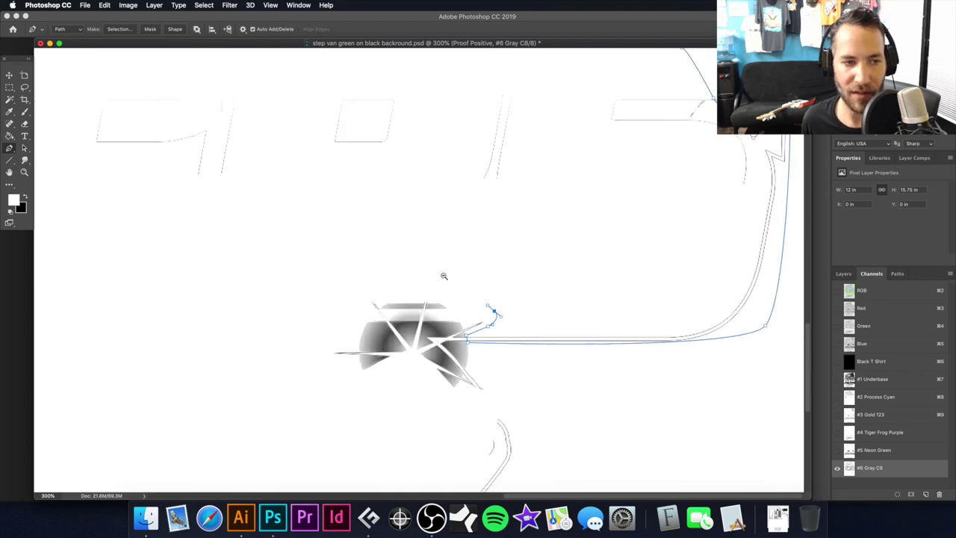
Extend the path leftward above the Shine sparkles, then curve it down beneath the "J" to the outline's lower left corner.
drag(534, 268, 494, 263)
key(super+minus)
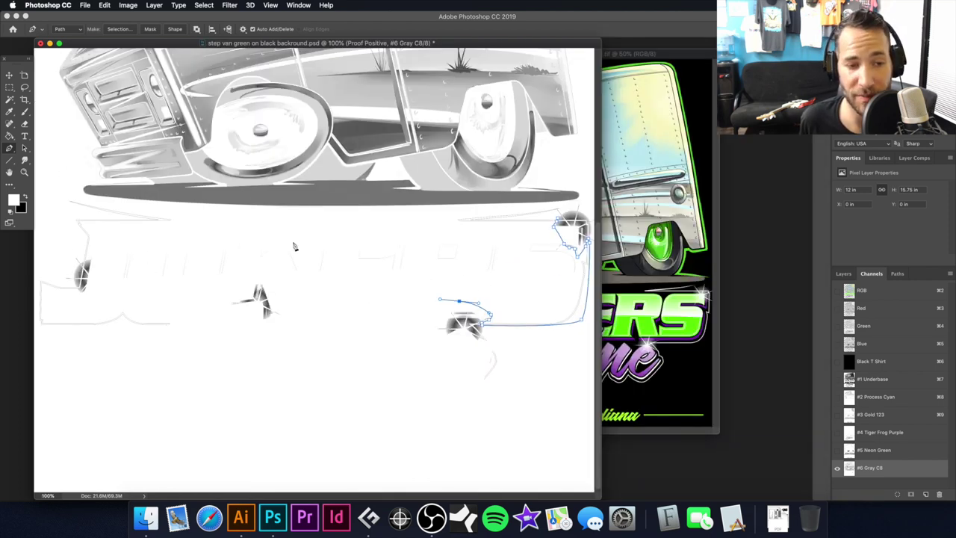
drag(422, 293, 412, 305)
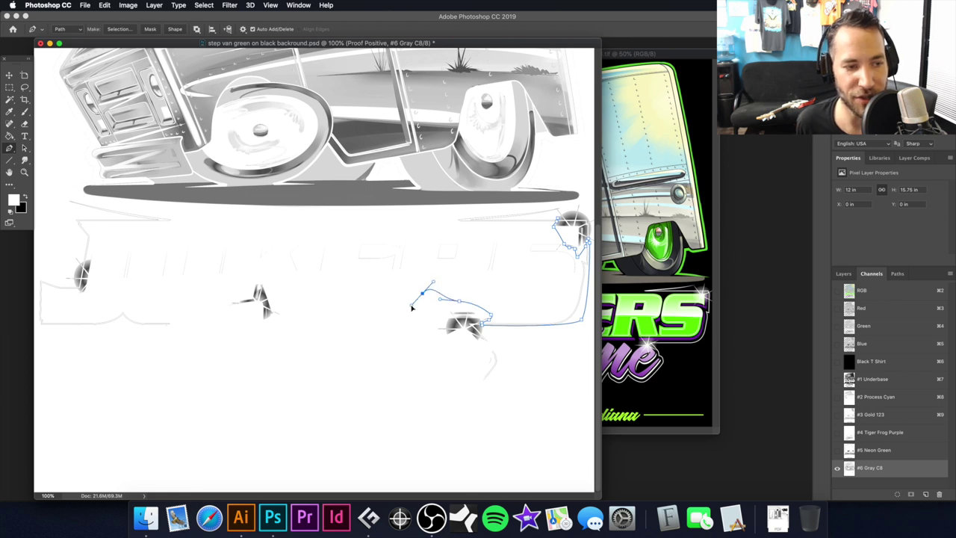
drag(272, 275, 262, 275)
drag(203, 290, 202, 318)
drag(170, 345, 139, 353)
drag(147, 300, 376, 313)
drag(59, 394, 44, 387)
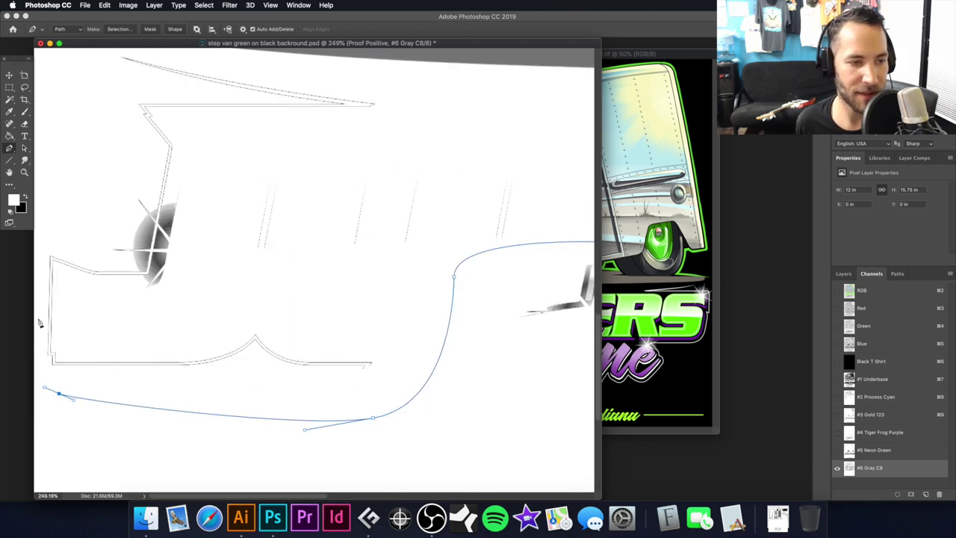
Run the path up outside the "J" outline, in to the left sparkle's glow, and around its lower ray tip.
drag(46, 241, 74, 251)
drag(150, 286, 182, 291)
click(127, 254)
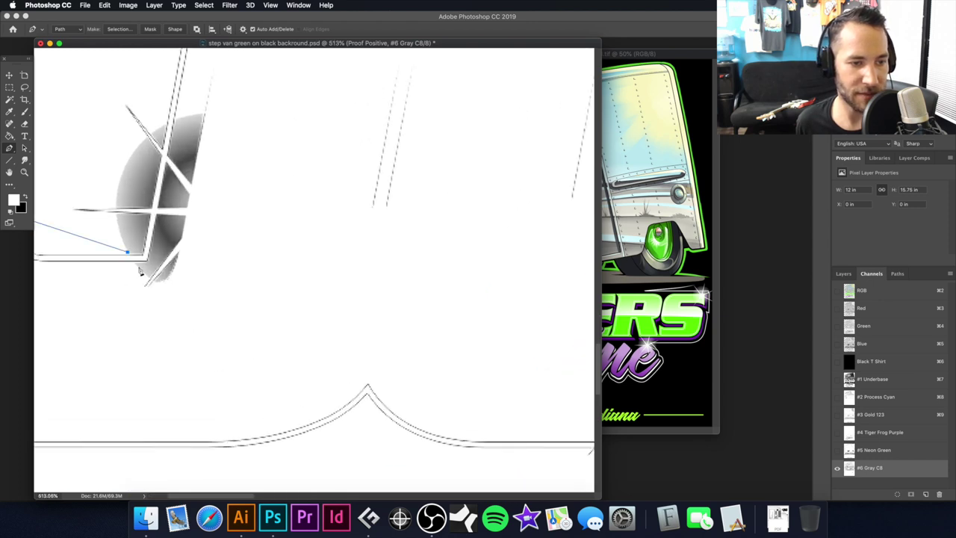
click(141, 271)
drag(133, 278, 134, 290)
drag(191, 294, 217, 281)
alt+super+click(300, 278)
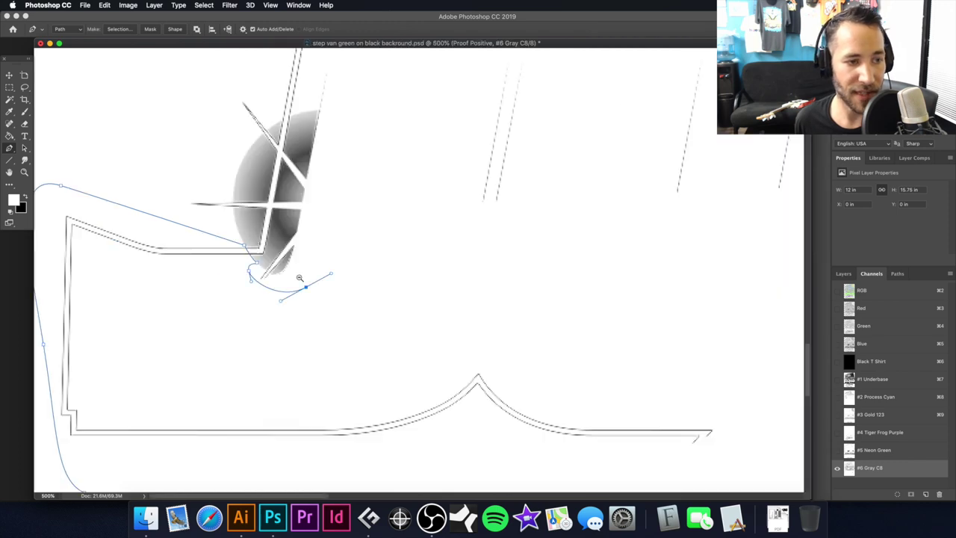
alt+super+click(299, 277)
alt+super+click(299, 277)
alt+super+click(287, 274)
alt+super+click(291, 272)
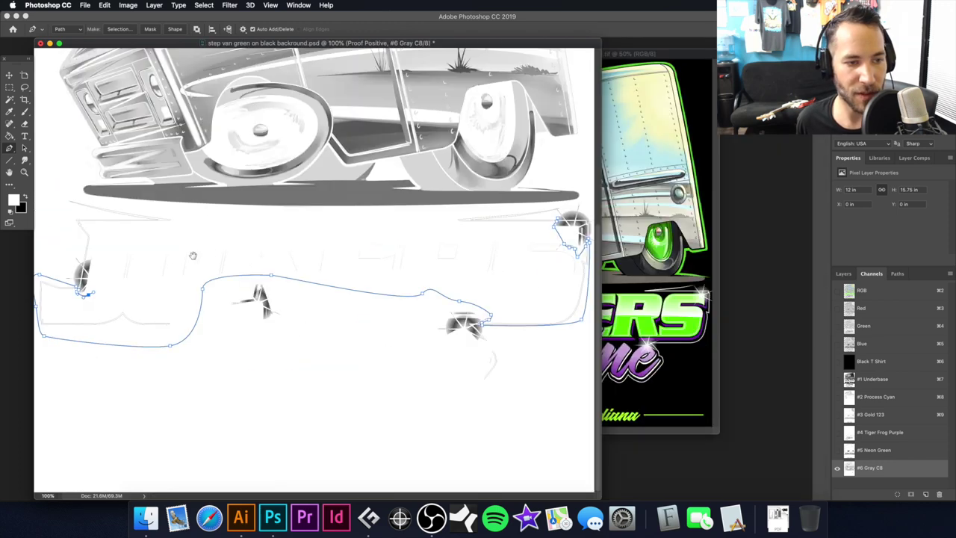
drag(74, 251, 132, 256)
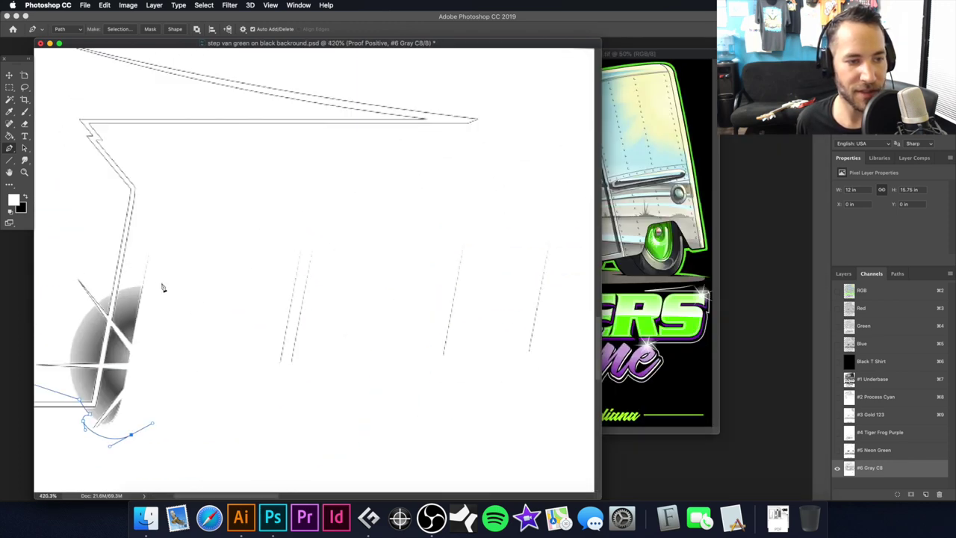
click(147, 285)
click(128, 282)
drag(102, 287, 331, 299)
key(super+z)
key(super+z)
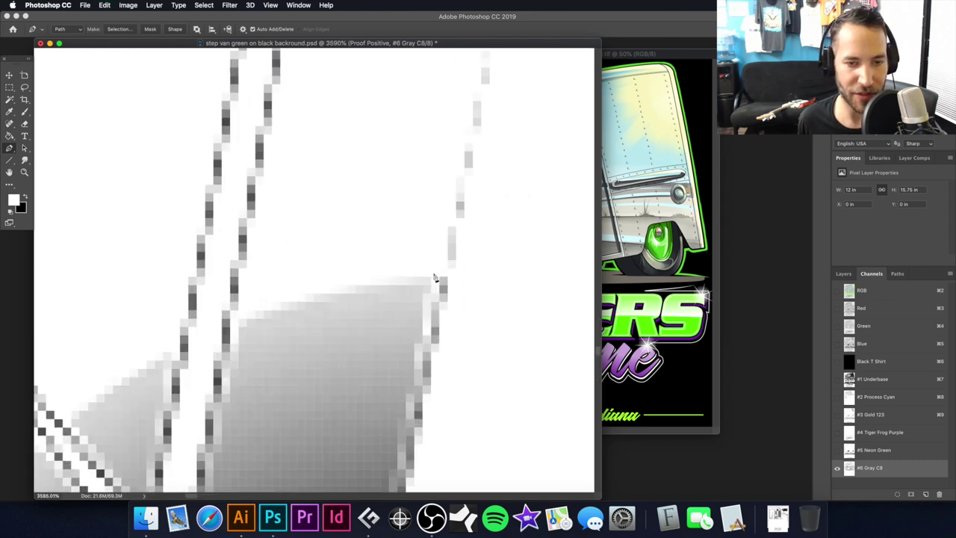
Trace the path over the left sparkle's upper glow edge, across the JOKERS outline, and up outside it.
click(454, 269)
drag(357, 276, 334, 278)
click(238, 320)
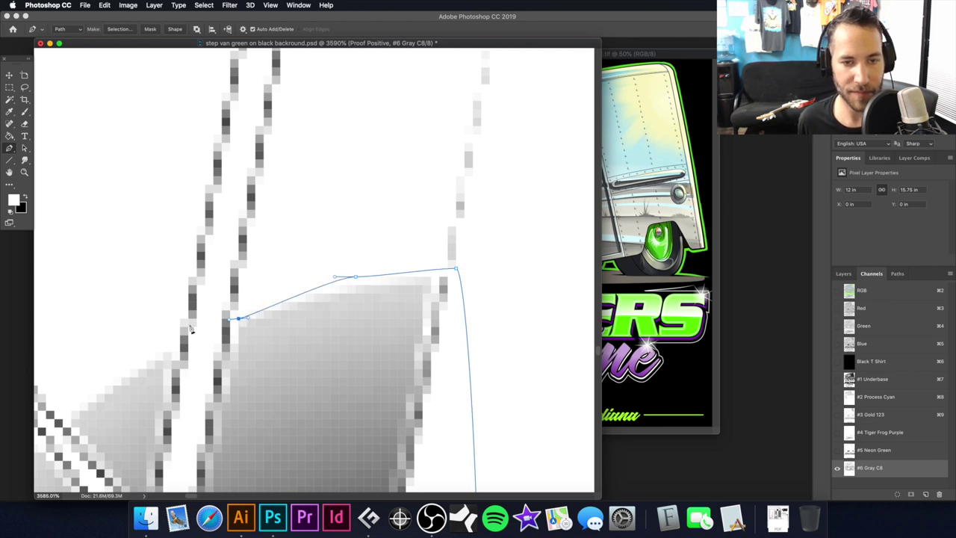
drag(163, 352, 151, 352)
drag(129, 278, 130, 270)
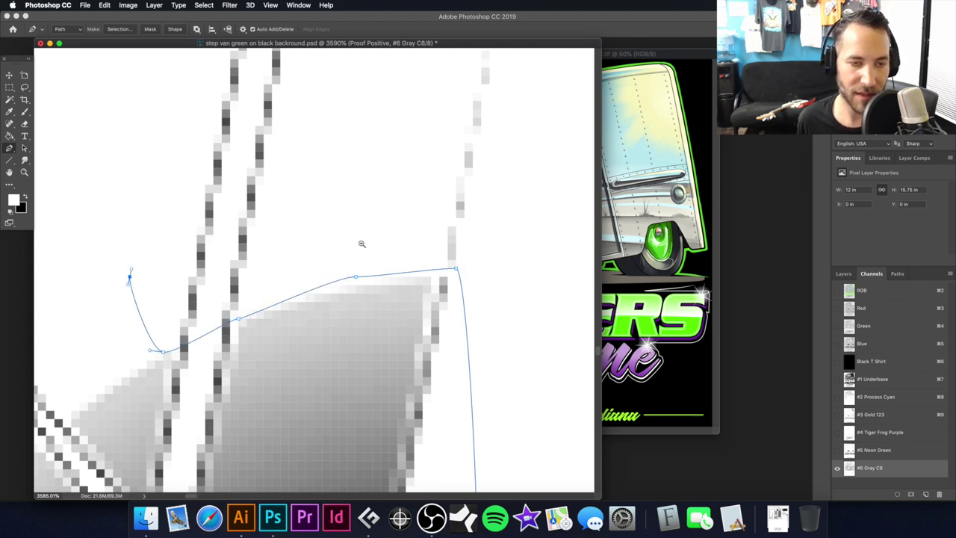
Carry the path around the upper left corner of the JOKERS outline and along the gap beneath the van's shadow.
alt+click(362, 243)
alt+click(363, 243)
alt+click(362, 244)
key(super+minus)
drag(271, 197, 258, 182)
alt+click(406, 196)
alt+click(406, 196)
drag(165, 202, 329, 224)
alt+click(494, 255)
alt+click(495, 256)
mouse_move(451, 265)
mouse_down()
mouse_move(413, 243)
mouse_move(438, 260)
mouse_up()
key(super+minus)
key(super+minus)
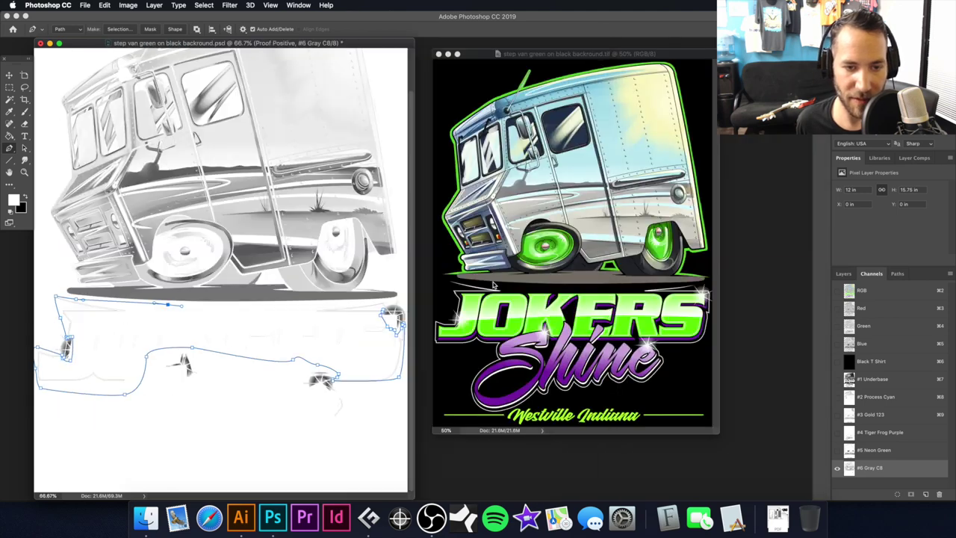
Extend the path beneath the shadow to the upper right sparkle and hook it around the tip of the thin streak.
drag(374, 309, 215, 293)
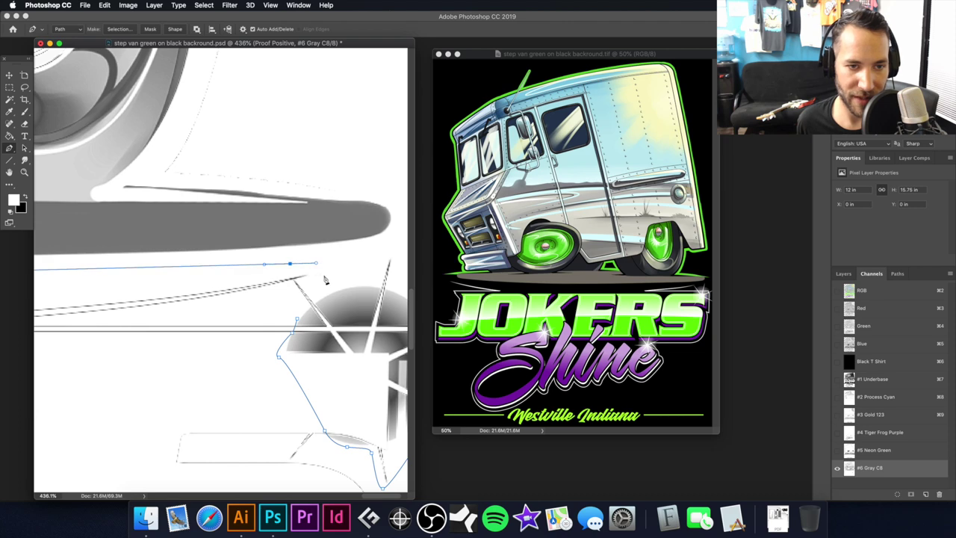
scroll(324, 274, up, 8)
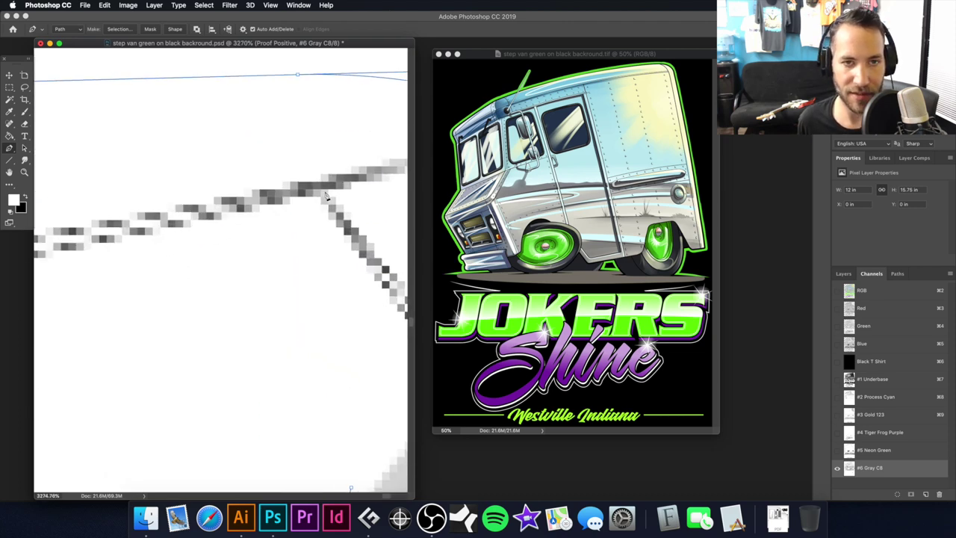
click(305, 213)
key(super+minus)
key(super+minus)
key(super+minus)
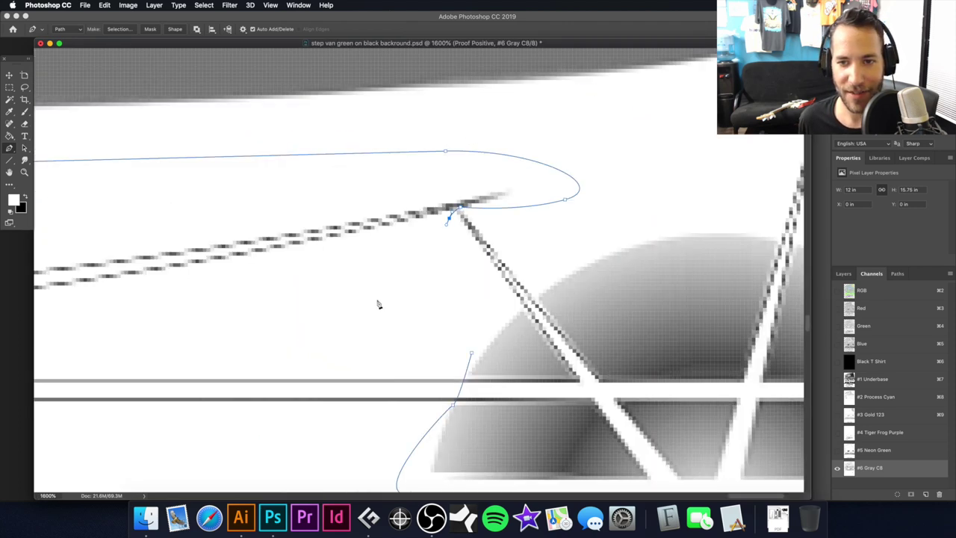
Examine where the thin streak meets the upper right sparkle's ray in the color reference image.
alt+click(346, 298)
alt+click(346, 298)
alt+click(346, 298)
alt+click(346, 297)
alt+click(345, 297)
alt+click(348, 297)
alt+click(349, 296)
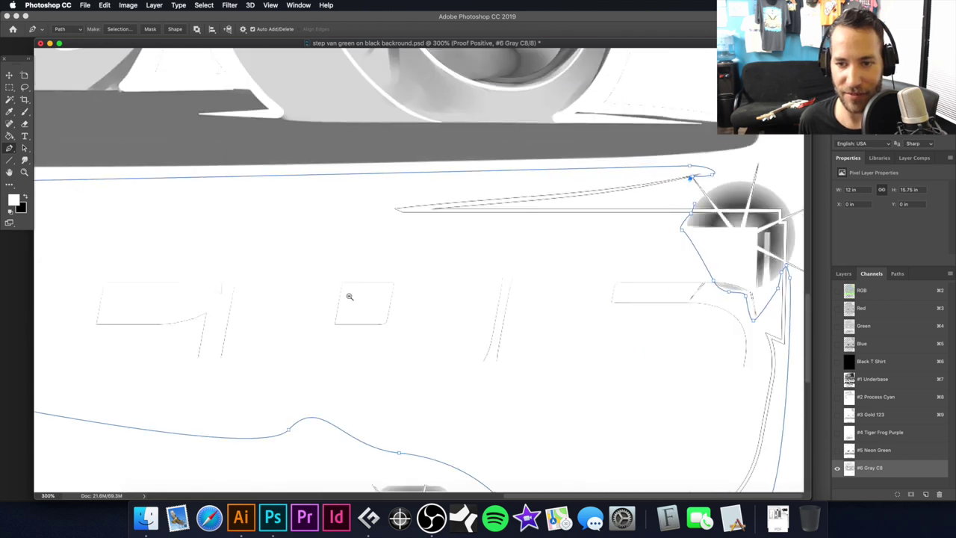
key(super+minus)
key(super+minus)
key(super+minus)
key(super+minus)
key(super+minus)
click(662, 57)
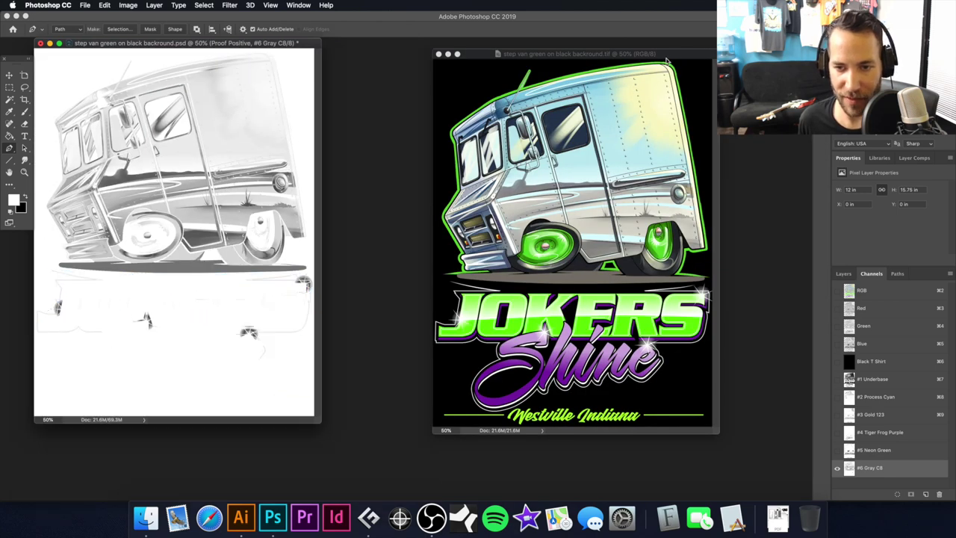
drag(644, 291, 693, 300)
scroll(693, 299, up, 3)
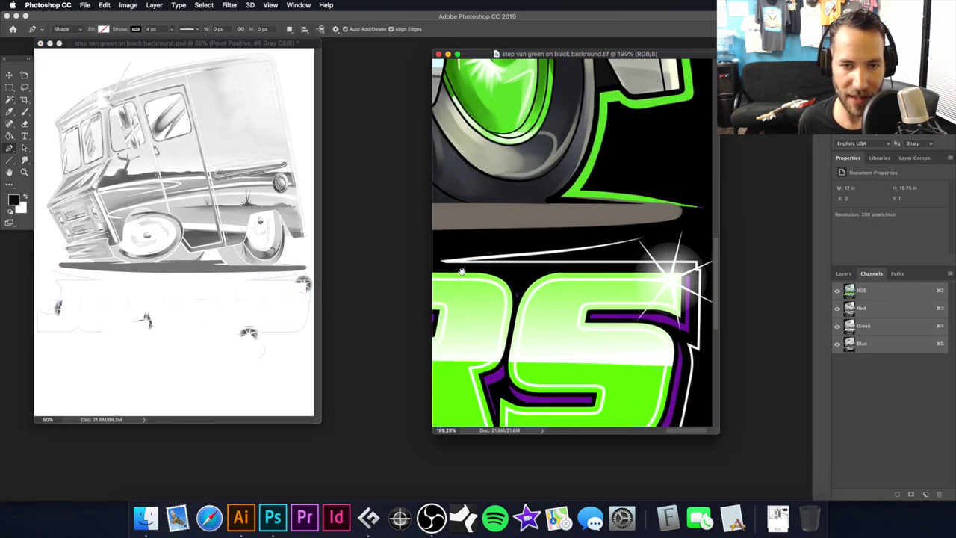
scroll(663, 245, up, 3)
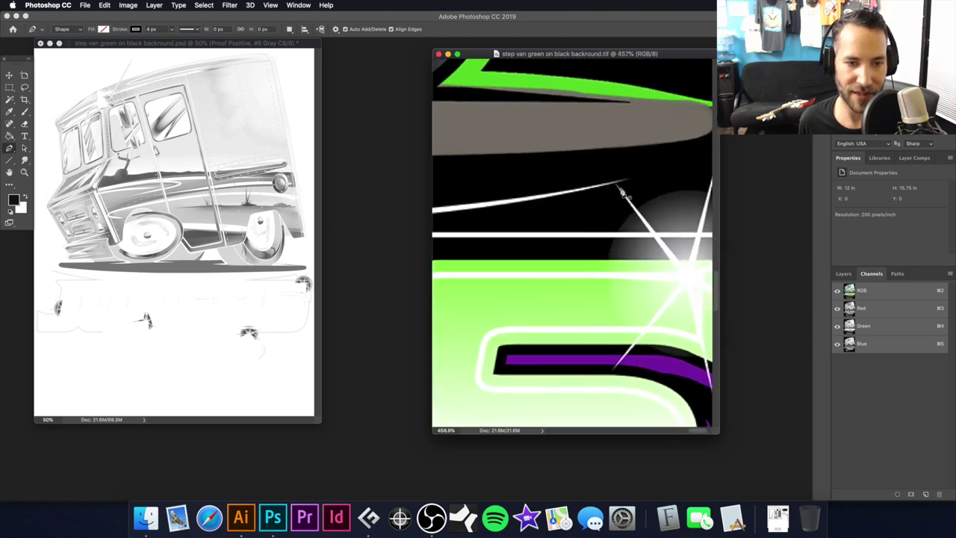
Close the path at its starting point beside the upper right sparkle's glow in the #6 Gray C8 artwork.
drag(279, 46, 336, 51)
scroll(368, 285, up, 5)
scroll(249, 262, up, 4)
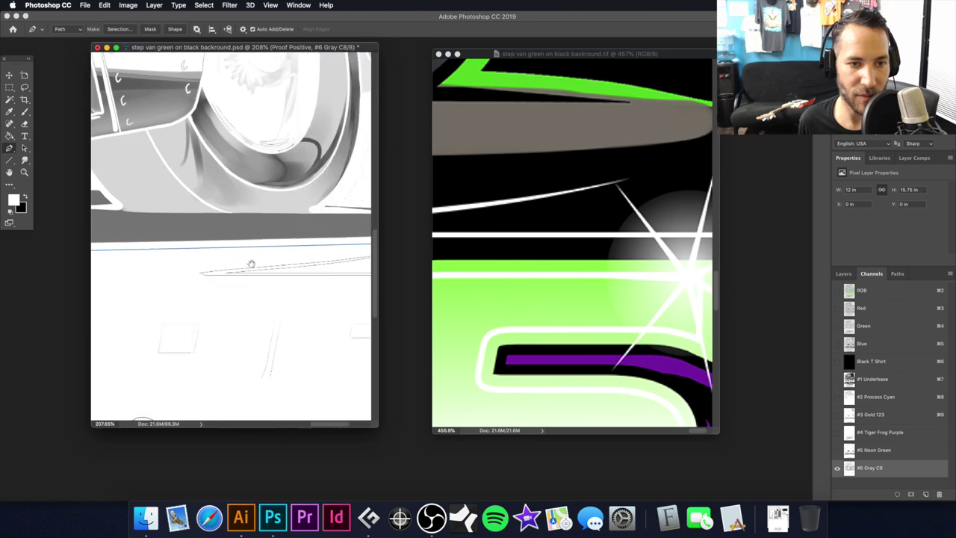
scroll(264, 239, up, 4)
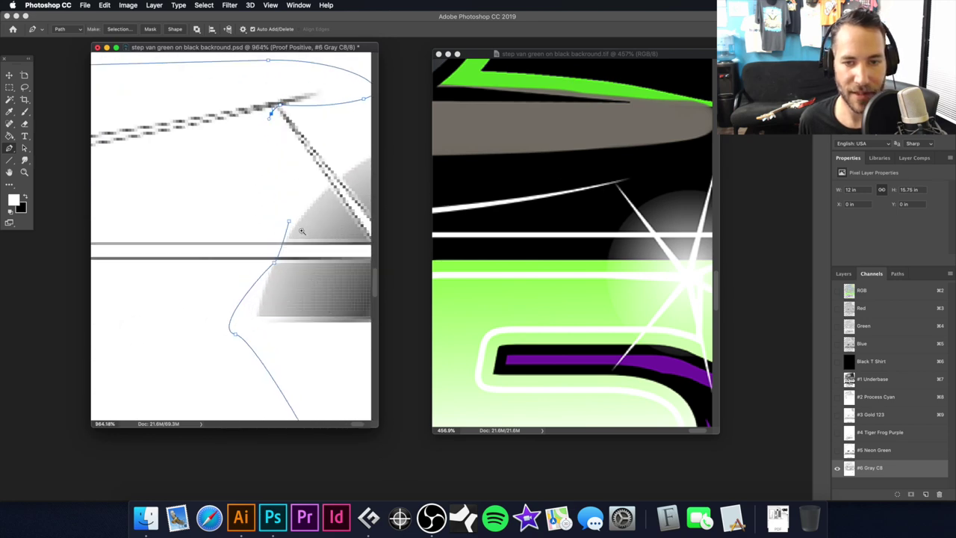
click(319, 210)
Load the finished Work Path as a selection.
alt+click(293, 241)
alt+click(293, 241)
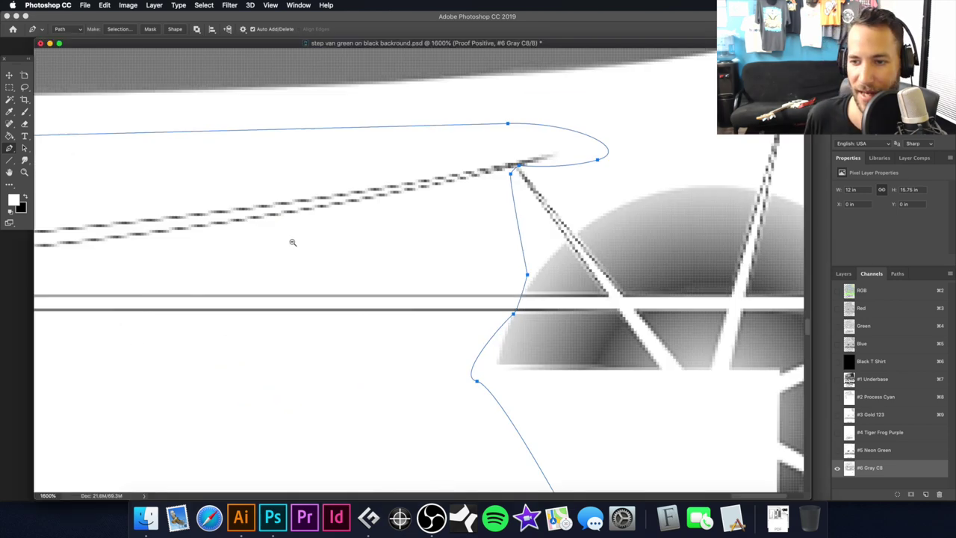
alt+click(292, 243)
alt+click(402, 284)
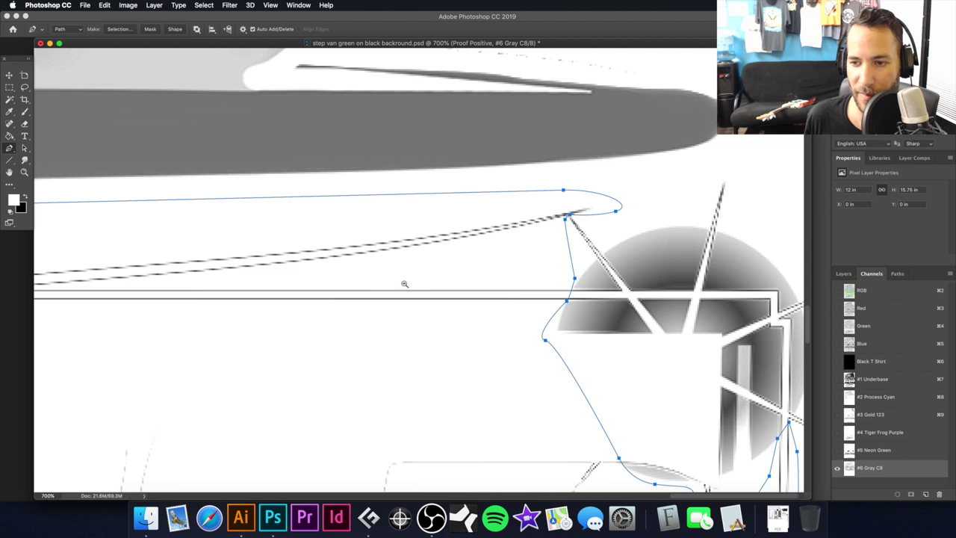
click(900, 274)
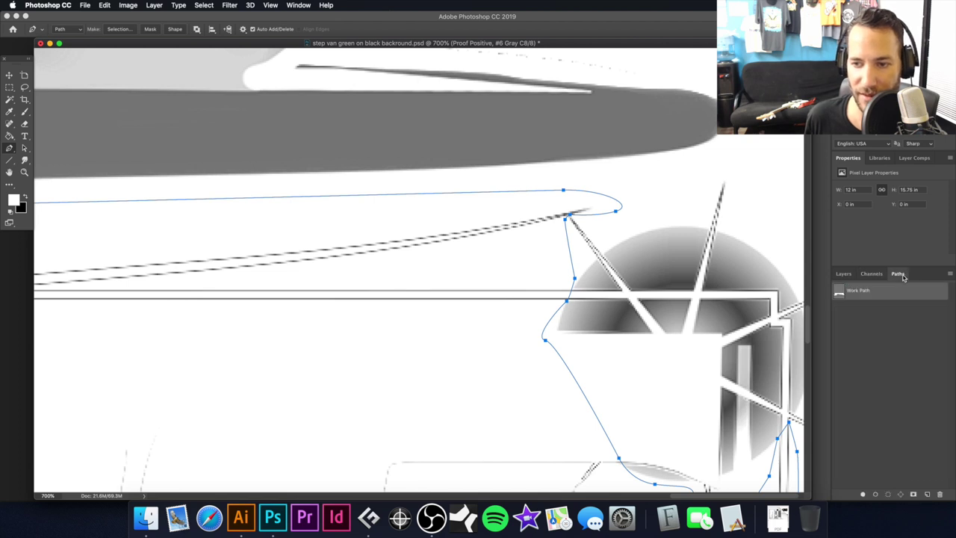
super+click(840, 295)
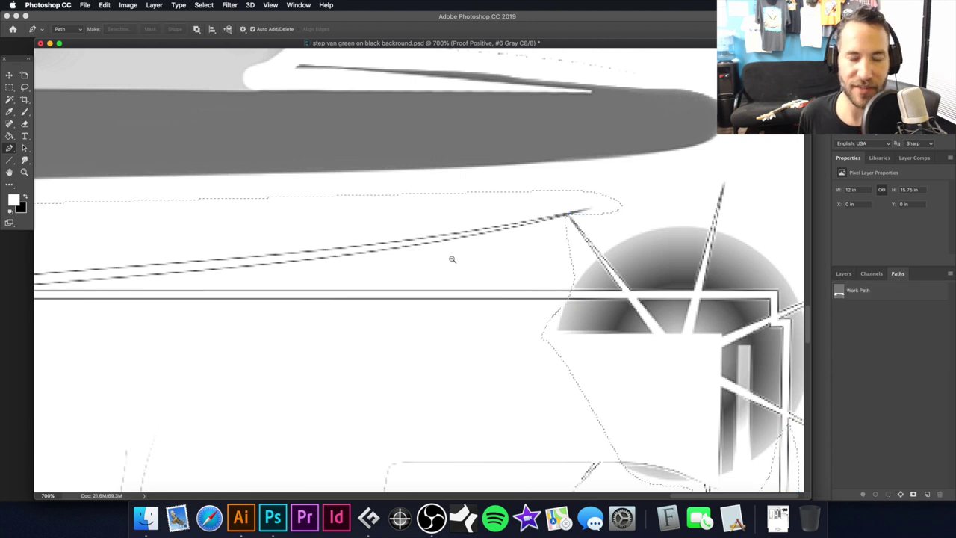
Set the Pen tool's path operation to Combine Shapes.
key(super+minus)
key(super+minus)
key(super+minus)
key(super+minus)
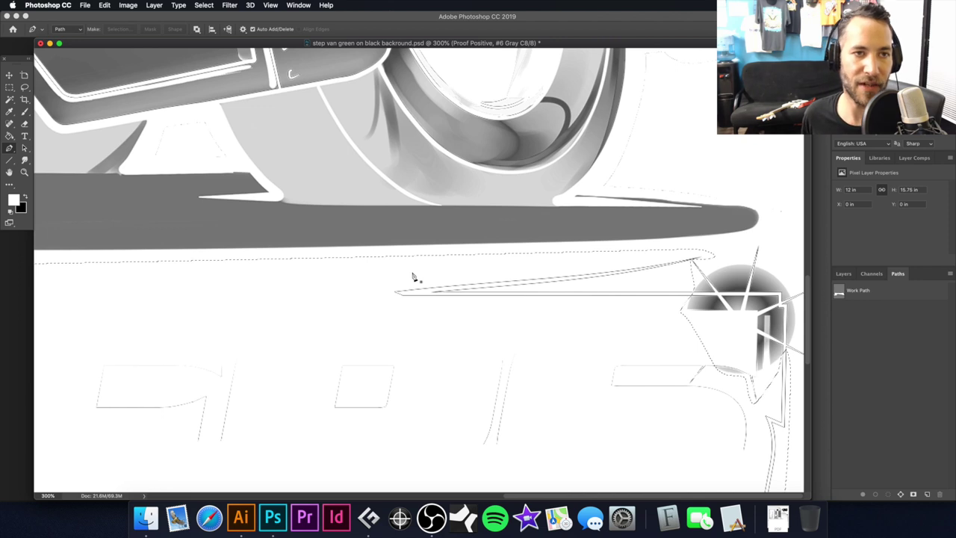
key(super+0)
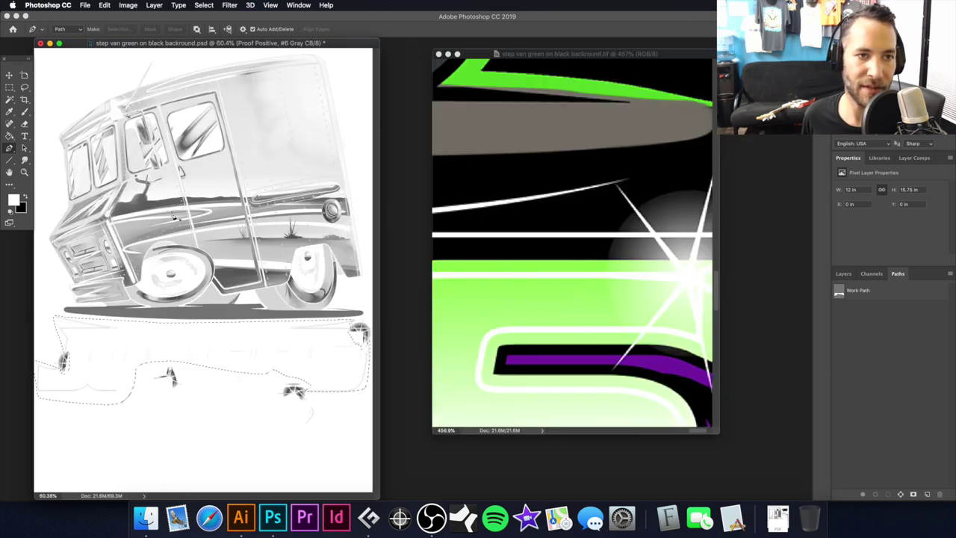
click(197, 30)
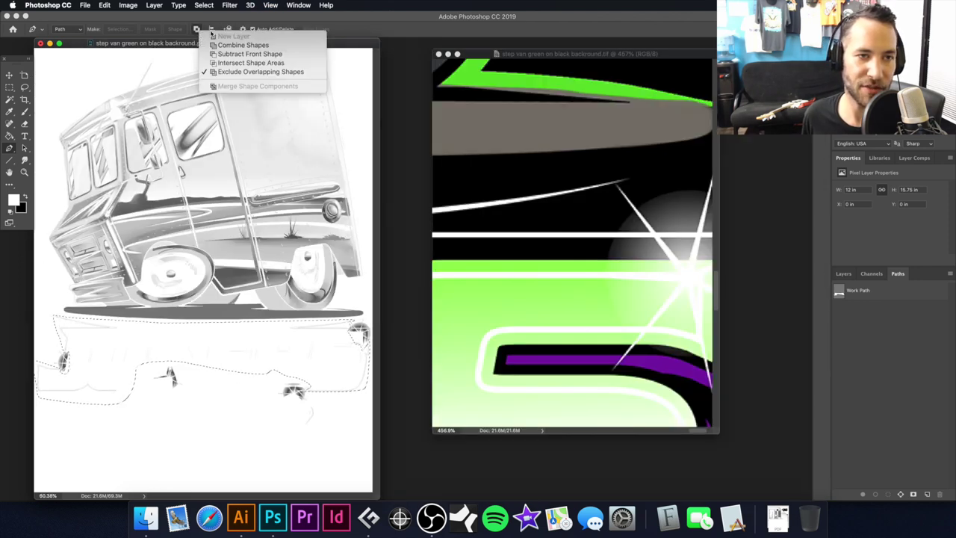
click(231, 45)
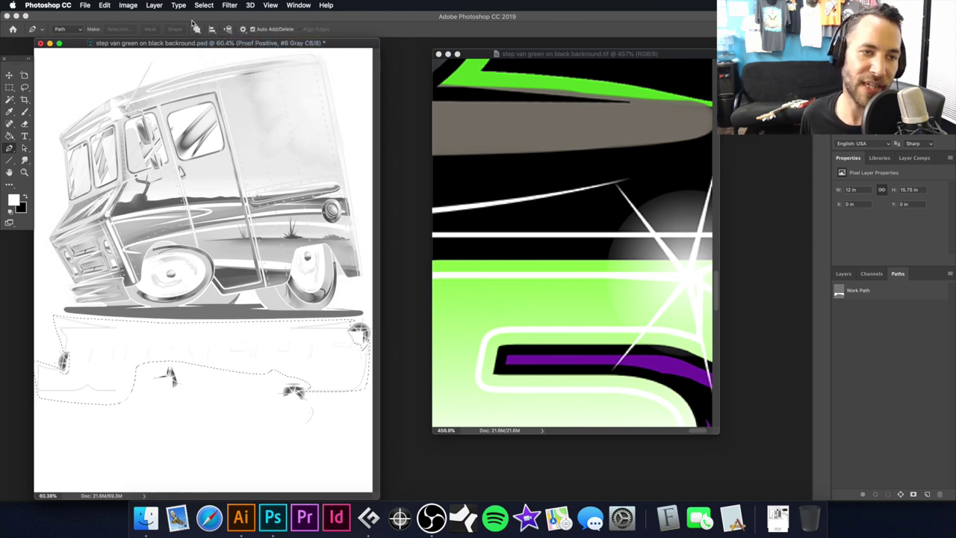
click(197, 29)
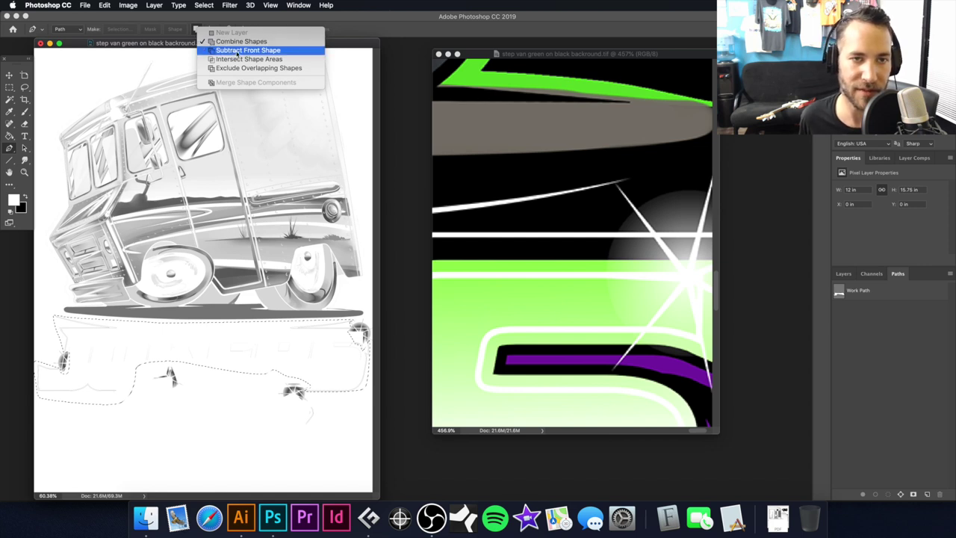
click(337, 46)
Delete the gray JOKERS outlines inside the selection from #6 Gray C8 and deselect.
drag(200, 314, 236, 270)
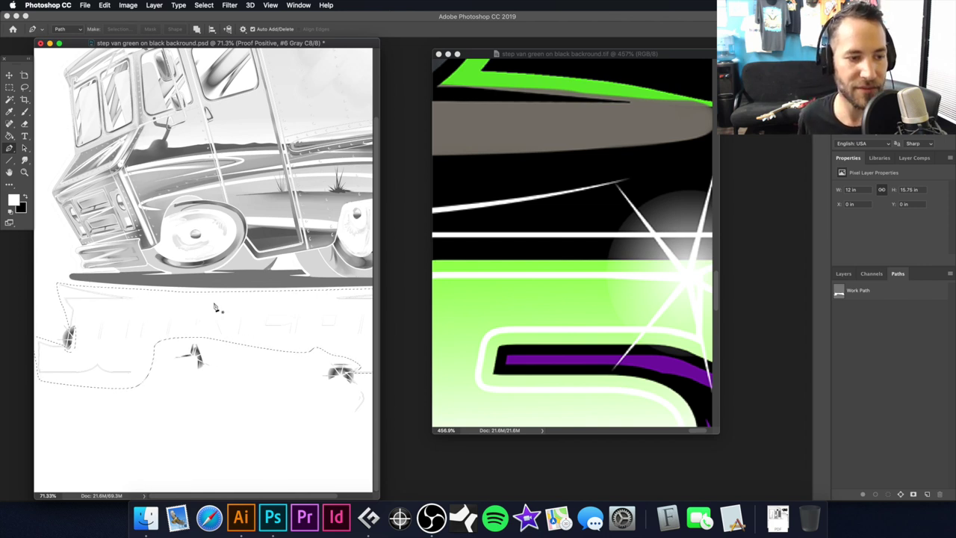
key(Delete)
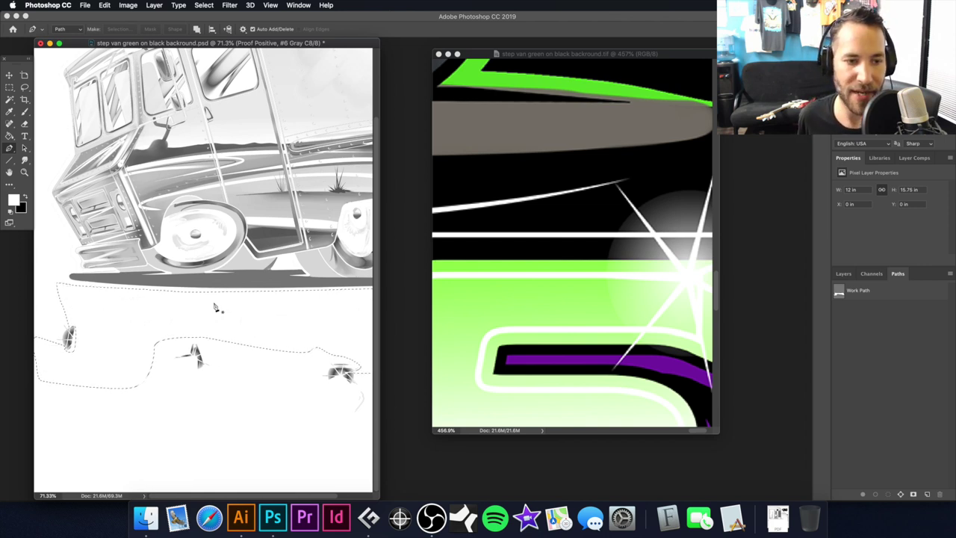
key(super+d)
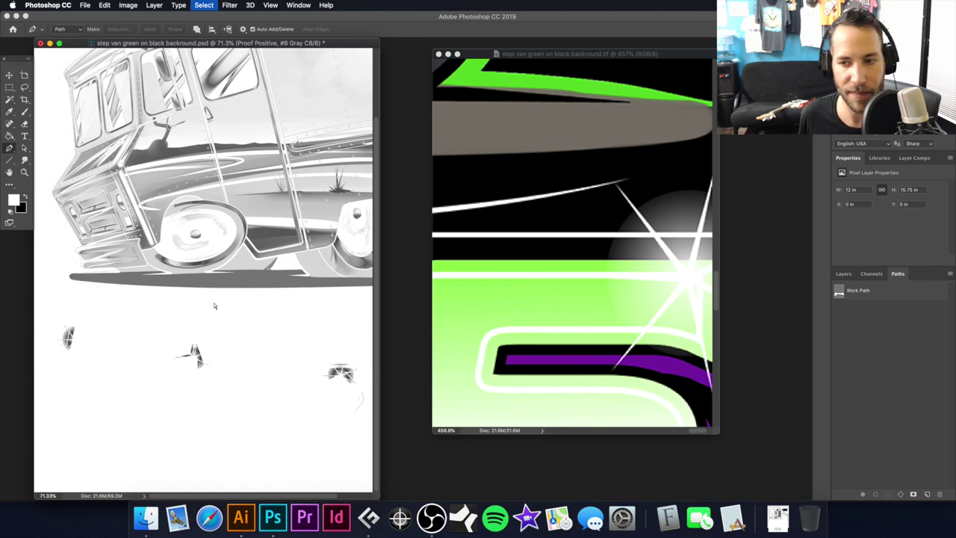
alt+super+click(239, 262)
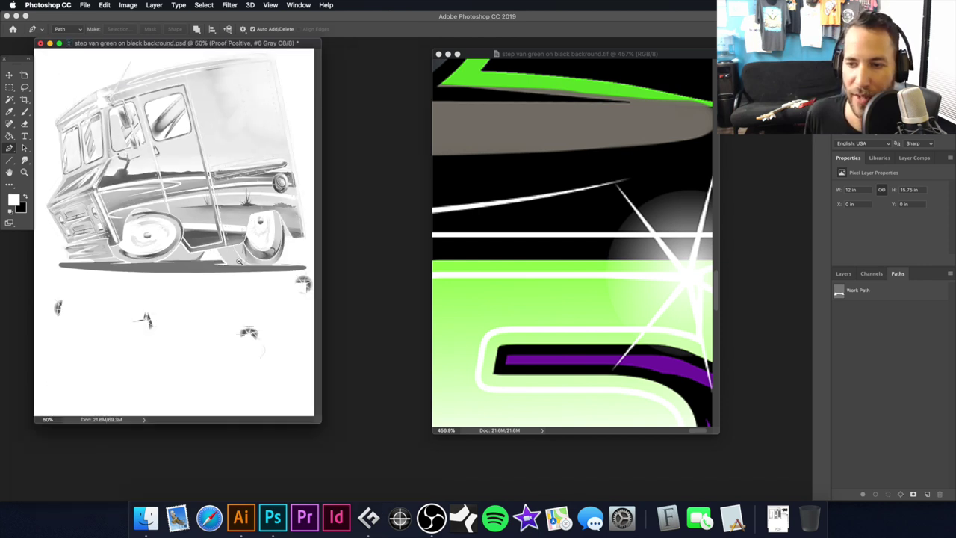
click(843, 274)
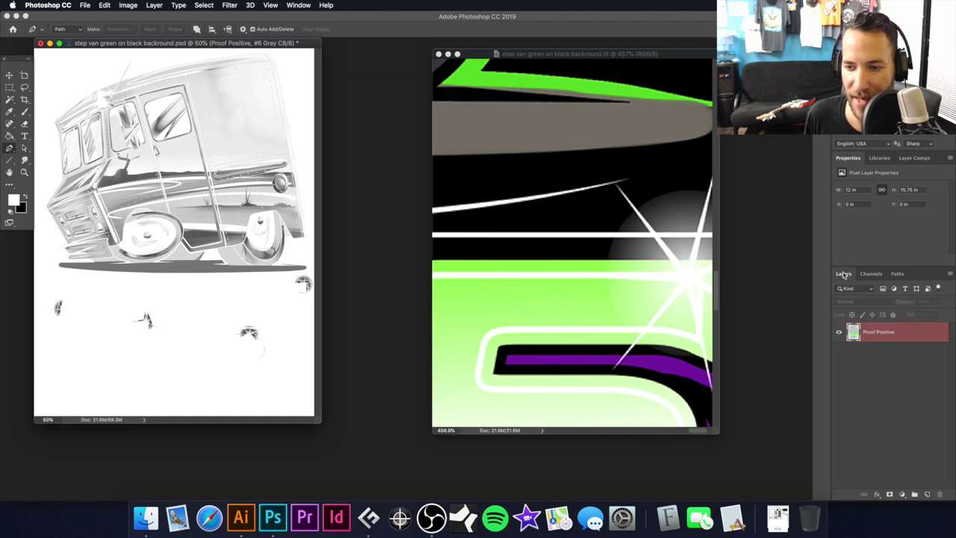
click(873, 274)
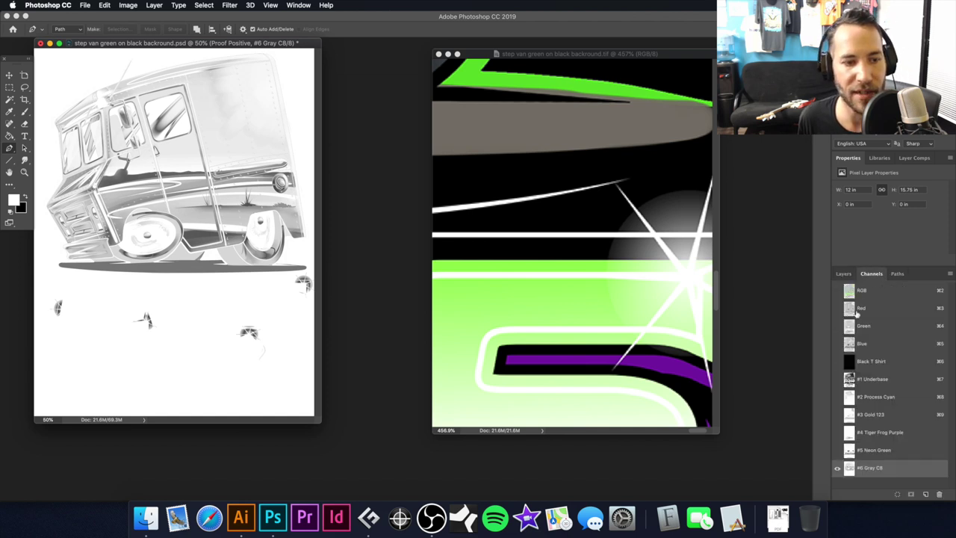
Preview the print channels from Black T Shirt through #6 Gray C8 together, and view #1 Underbase on its own.
drag(837, 363, 837, 451)
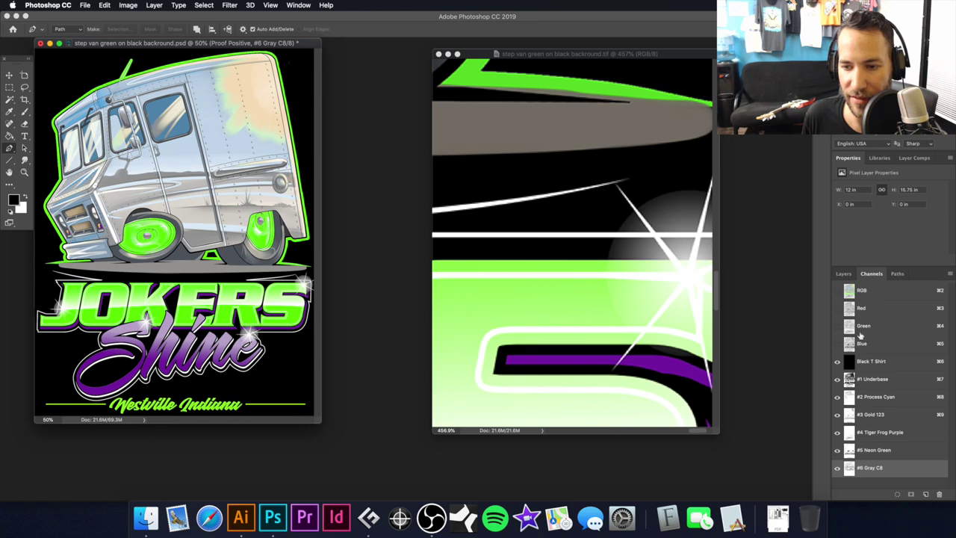
click(894, 379)
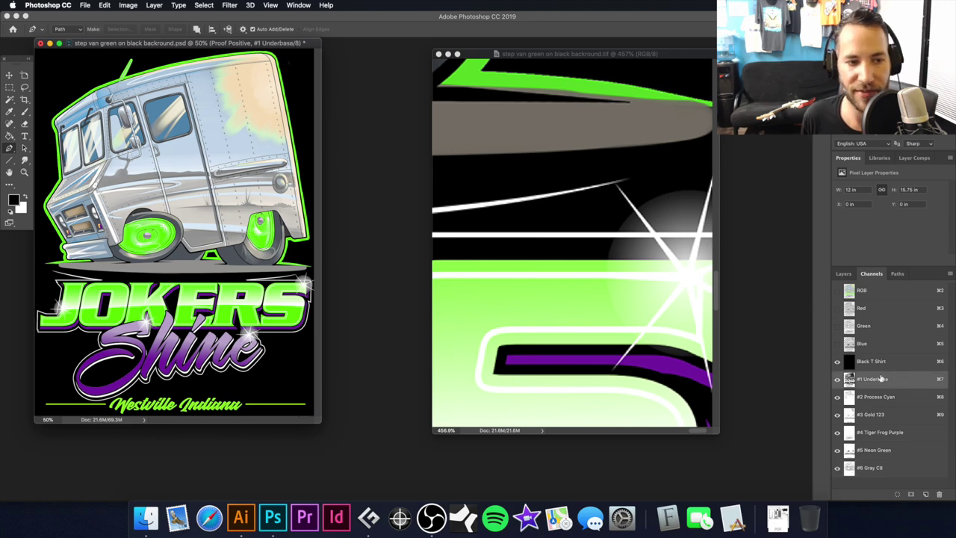
alt+click(838, 379)
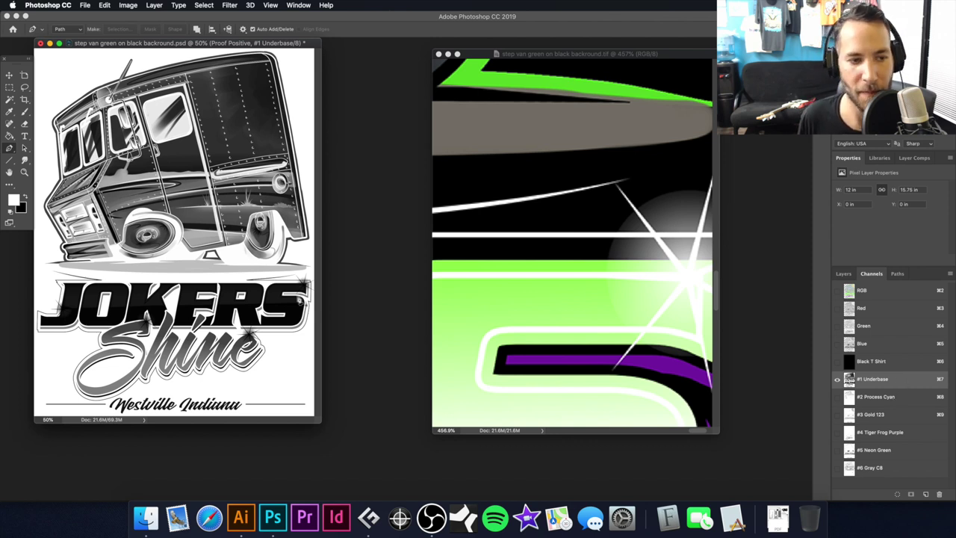
View #2 Process Cyan on its own and examine the lower part of the van up close.
click(880, 396)
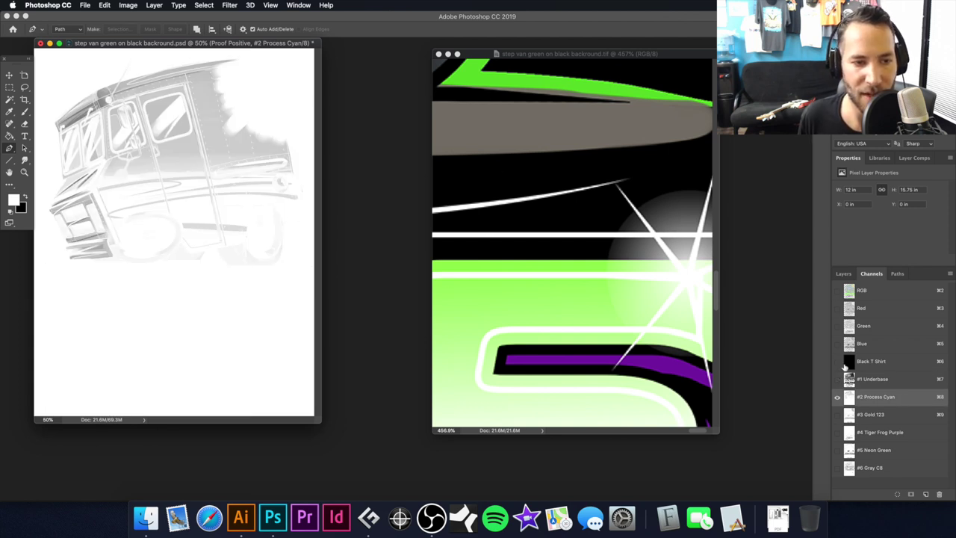
scroll(199, 241, up, 5)
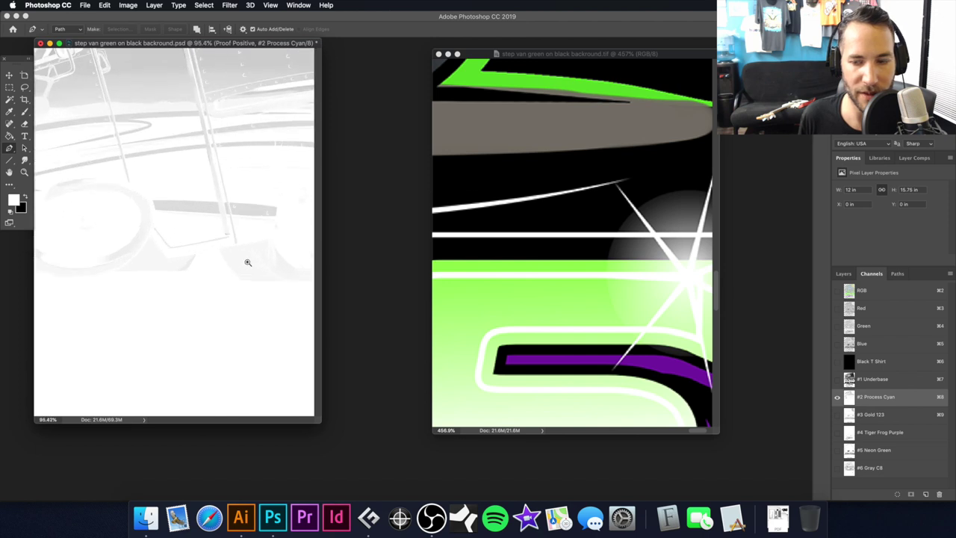
drag(165, 233, 217, 234)
key(super+minus)
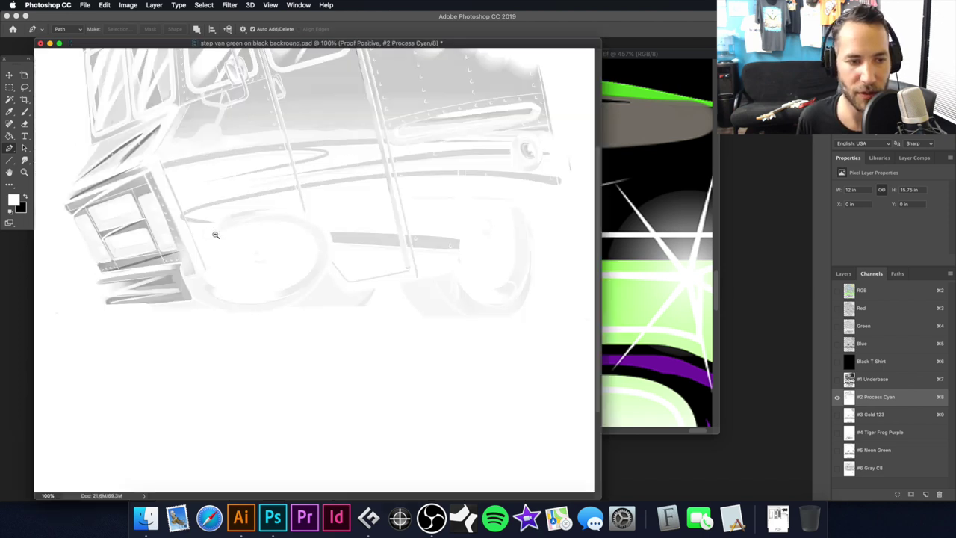
key(super+minus)
In #3 Gold 123, start a pen path above the J of JOKERS and curve it down around the J's outer side.
click(913, 416)
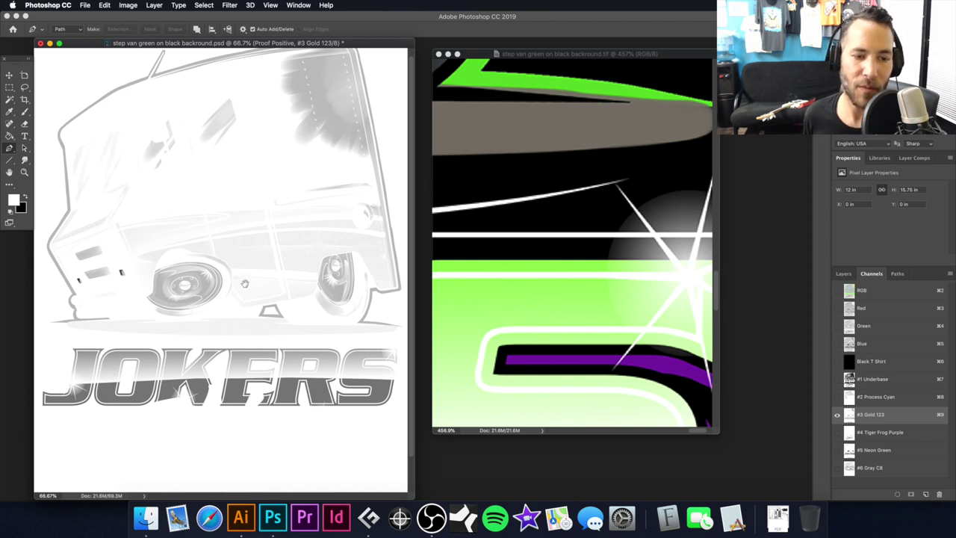
scroll(239, 269, down, 2)
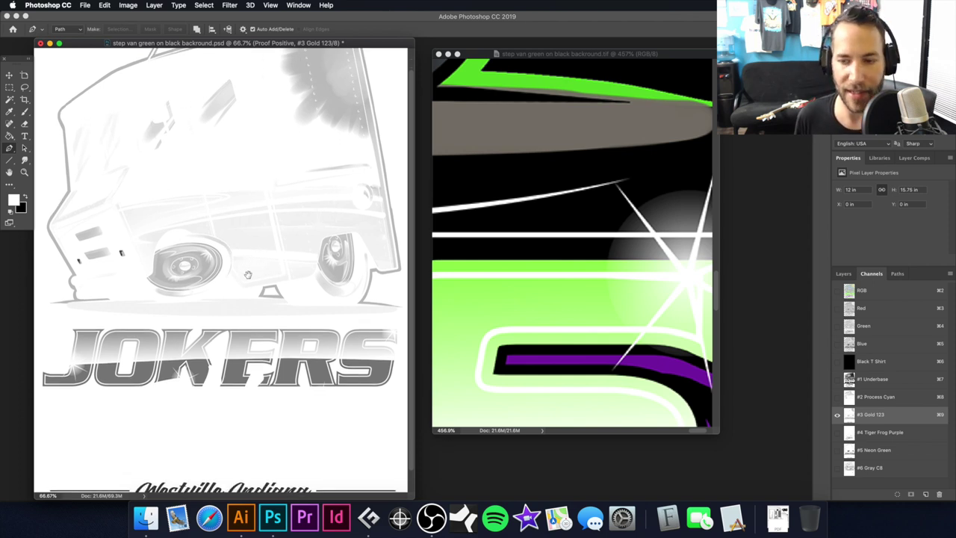
scroll(255, 271, down, 2)
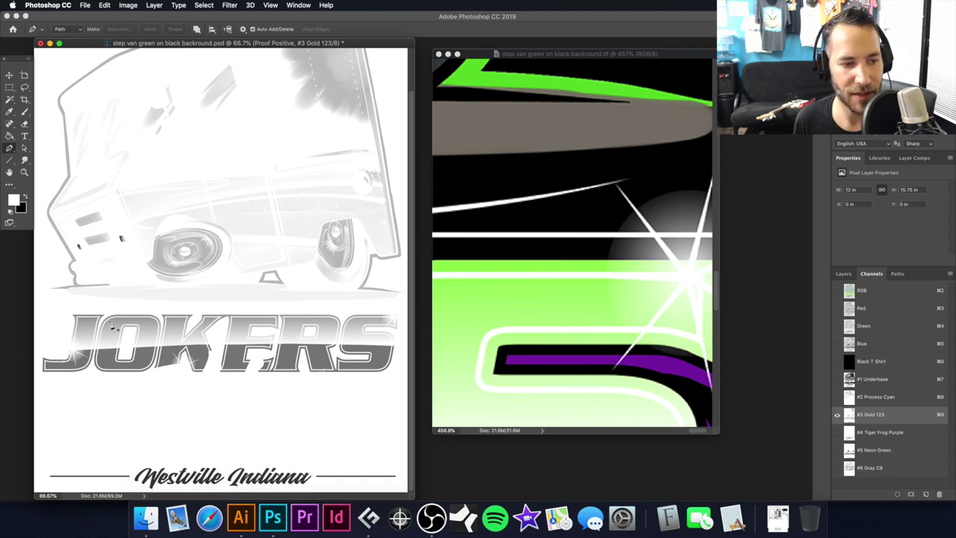
drag(139, 330, 291, 279)
drag(165, 229, 143, 226)
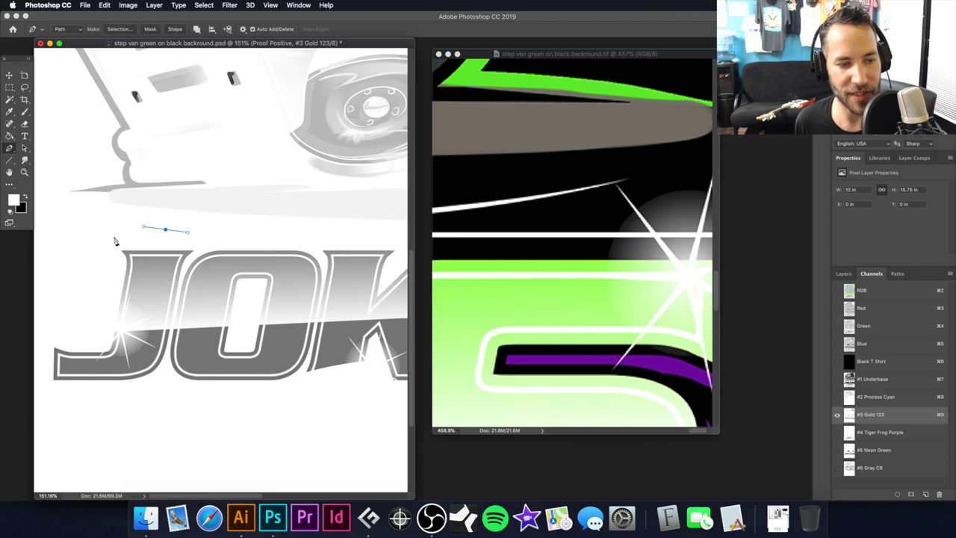
drag(65, 275, 54, 300)
drag(57, 405, 74, 411)
Continue the path beneath the JOKERS lettering toward the S.
drag(181, 330, 89, 285)
drag(209, 364, 114, 334)
drag(297, 347, 325, 346)
drag(314, 290, 168, 279)
scroll(168, 279, right, 5)
drag(272, 337, 299, 337)
scroll(180, 281, right, 3)
Carry the path up around the outer end of the S to just above the lettering.
click(366, 333)
click(390, 248)
click(398, 220)
drag(376, 165, 334, 168)
drag(222, 164, 337, 166)
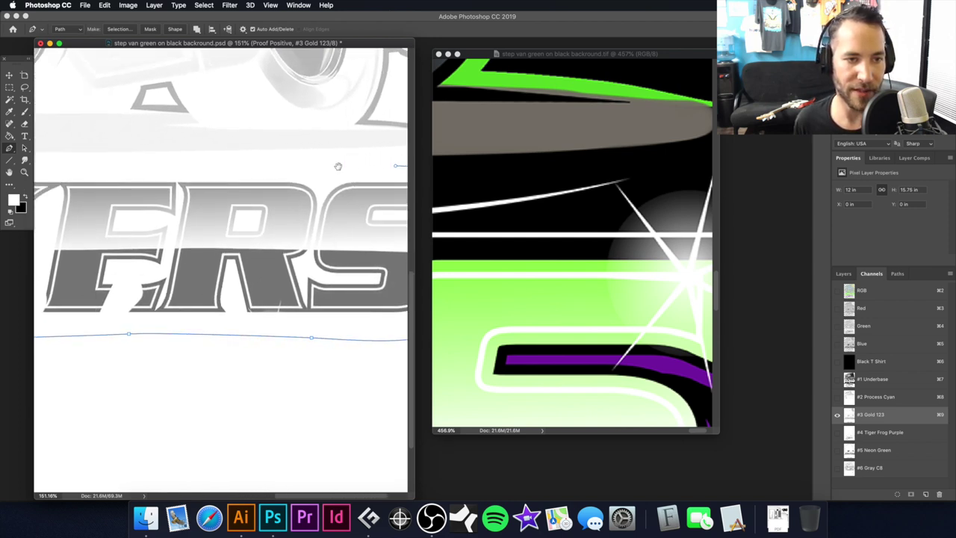
Run the path back above the JOKERS lettering and close it at its starting point above the J.
drag(271, 167, 228, 160)
drag(128, 174, 311, 179)
scroll(310, 179, left, 4)
click(215, 174)
scroll(215, 176, left, 8)
drag(215, 180, 201, 177)
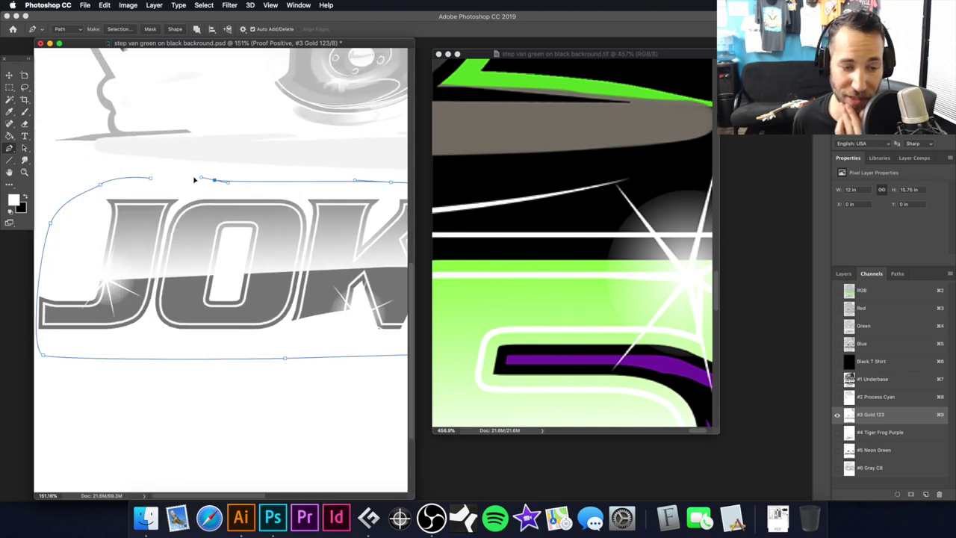
click(152, 178)
Start a second path at the front wheel rim's pointed lower-left corner and trace up its left edge.
drag(291, 164, 221, 326)
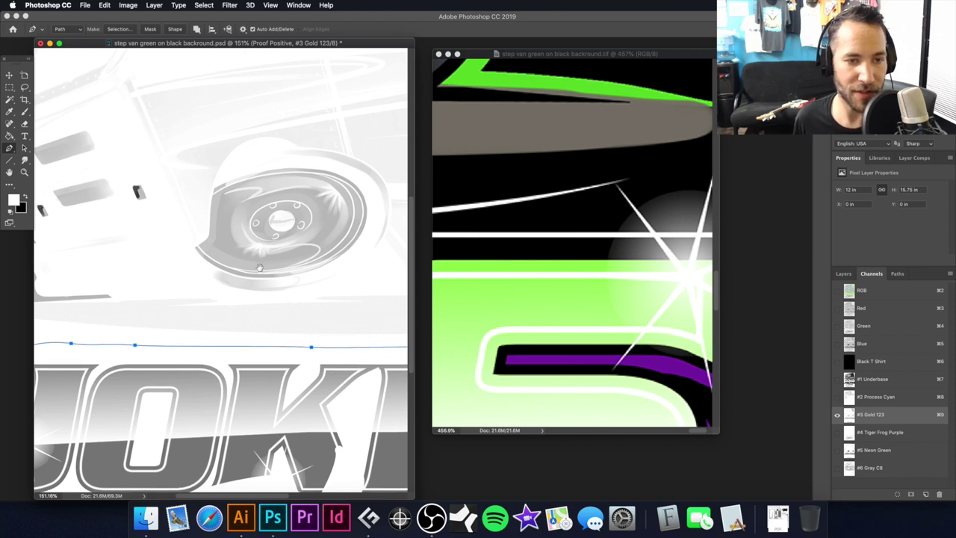
scroll(262, 265, up, 10)
drag(227, 264, 247, 259)
drag(312, 196, 323, 188)
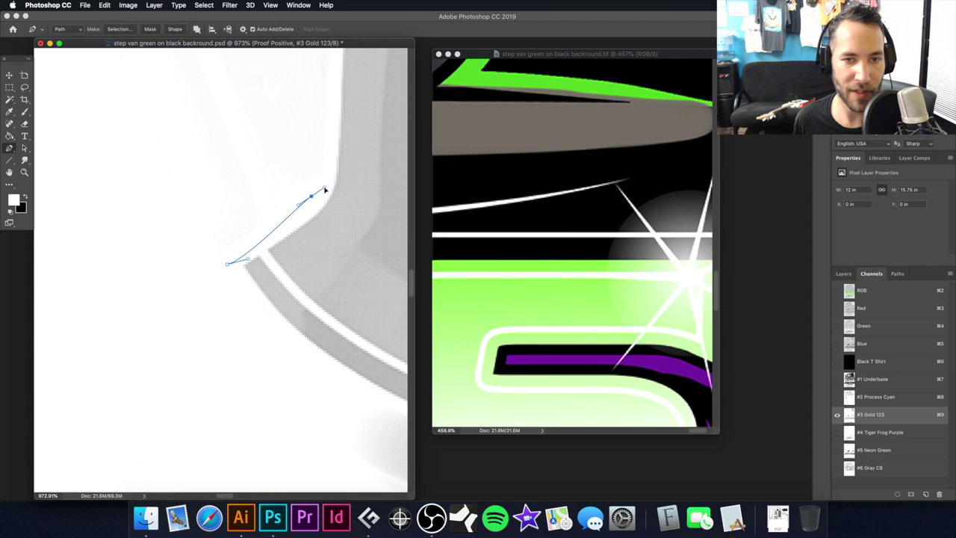
drag(329, 139, 330, 124)
alt+click(343, 127)
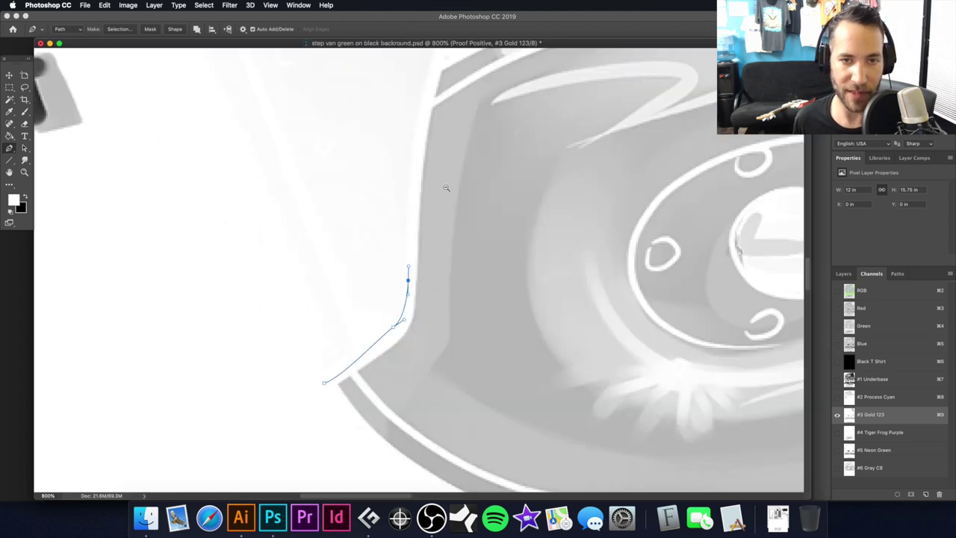
Continue the wheel path around the upper-left corner and along the top edge of the front rim.
alt+click(446, 189)
drag(416, 145, 428, 134)
drag(493, 113, 374, 141)
drag(426, 113, 438, 110)
drag(520, 110, 613, 94)
alt+click(602, 201)
alt+click(602, 200)
Trace the path around the front rim's right side and onto its bottom edge.
drag(347, 328, 345, 287)
drag(408, 212, 426, 213)
drag(489, 243, 553, 267)
drag(531, 340, 544, 315)
drag(469, 344, 568, 273)
alt+click(405, 271)
alt+click(384, 262)
drag(374, 268, 520, 292)
drag(447, 281, 348, 298)
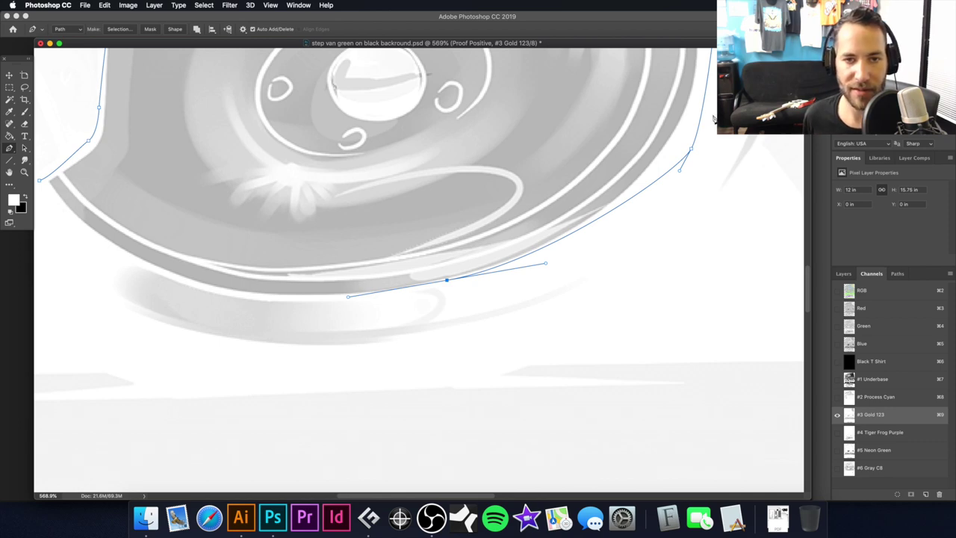
Examine the green rims and tires of both wheels in the step van green on black backround.tif reference artwork.
key(super+minus)
key(super+minus)
key(super+minus)
key(super+minus)
key(super+minus)
key(super+minus)
key(super+minus)
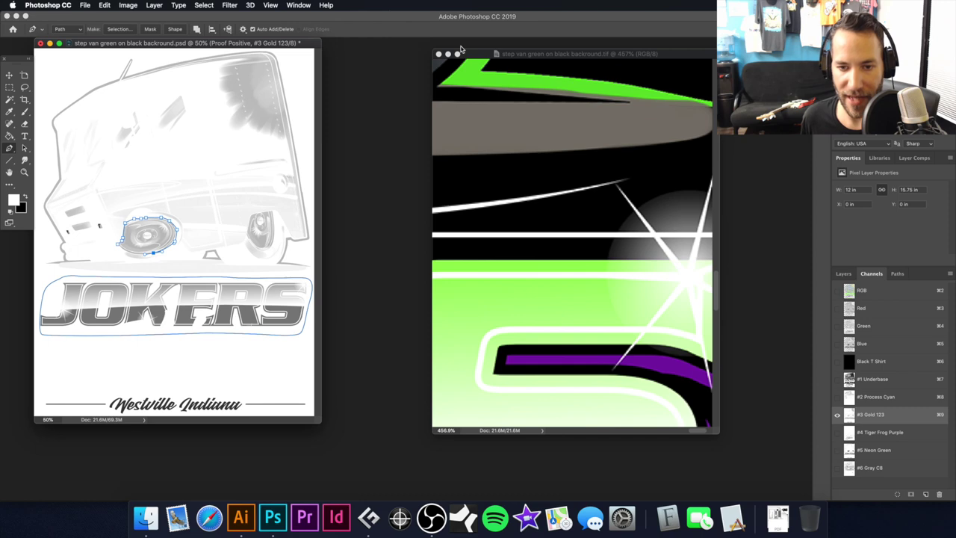
click(460, 50)
key(super+0)
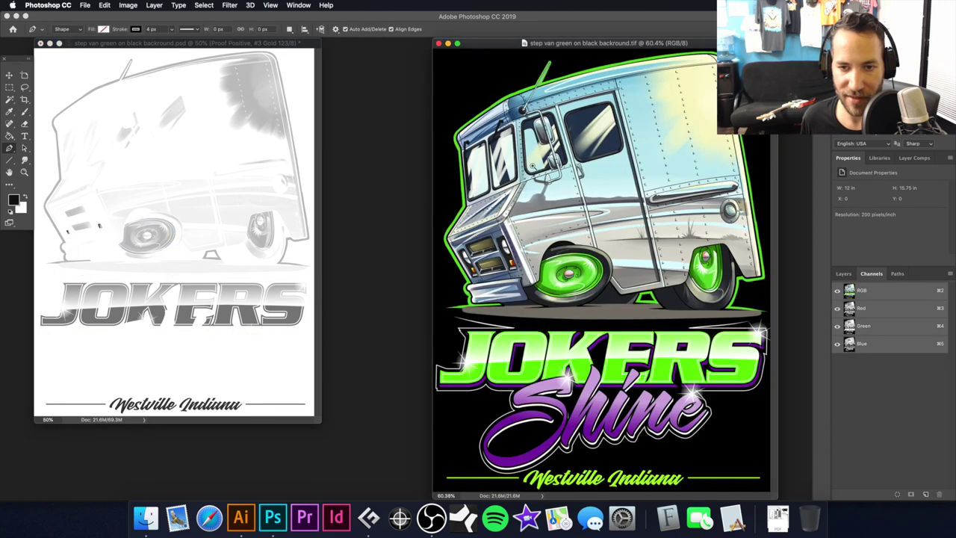
scroll(549, 303, up, 6)
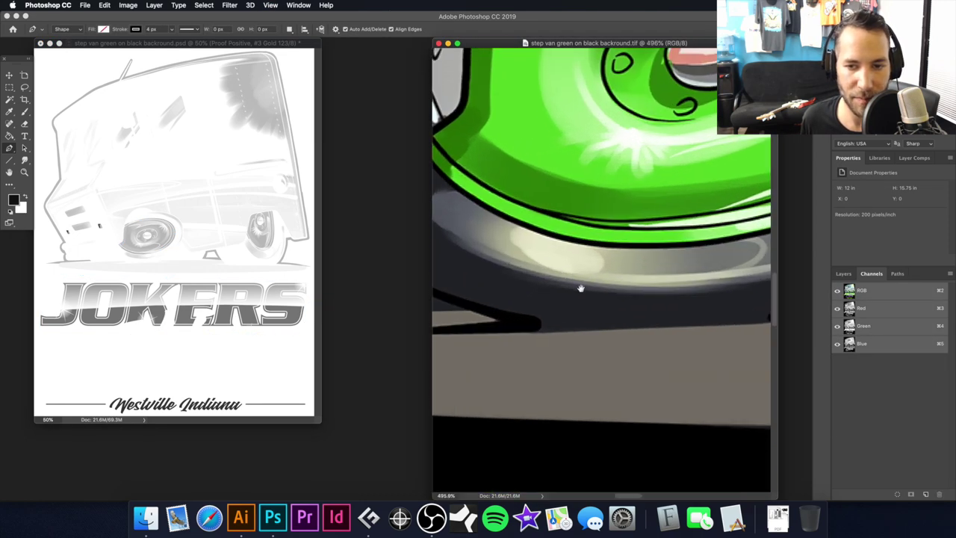
alt+click(595, 241)
alt+click(595, 241)
alt+click(590, 246)
alt+click(545, 252)
drag(499, 296, 531, 301)
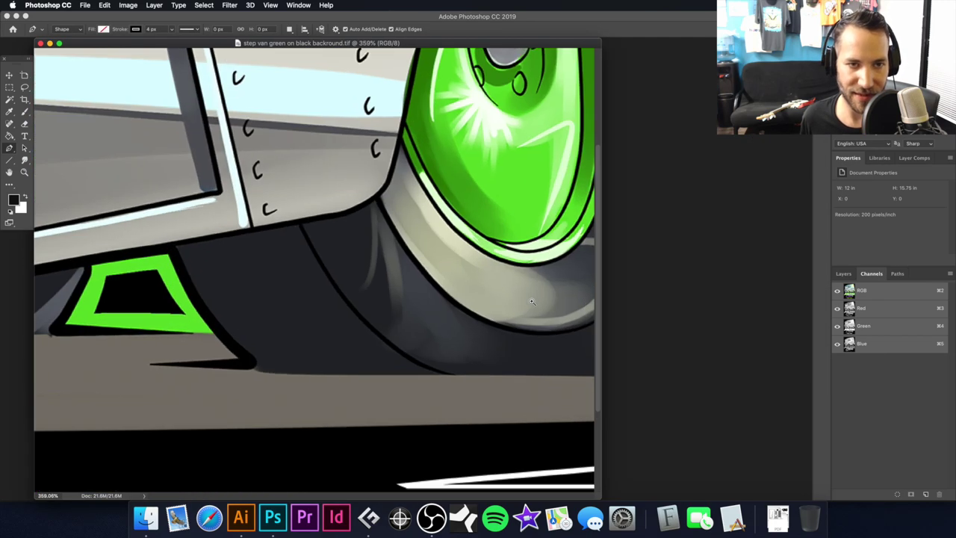
scroll(532, 301, up, 1)
Move the reference artwork's window beside the separation document.
key(super+minus)
key(super+minus)
key(super+minus)
key(super+minus)
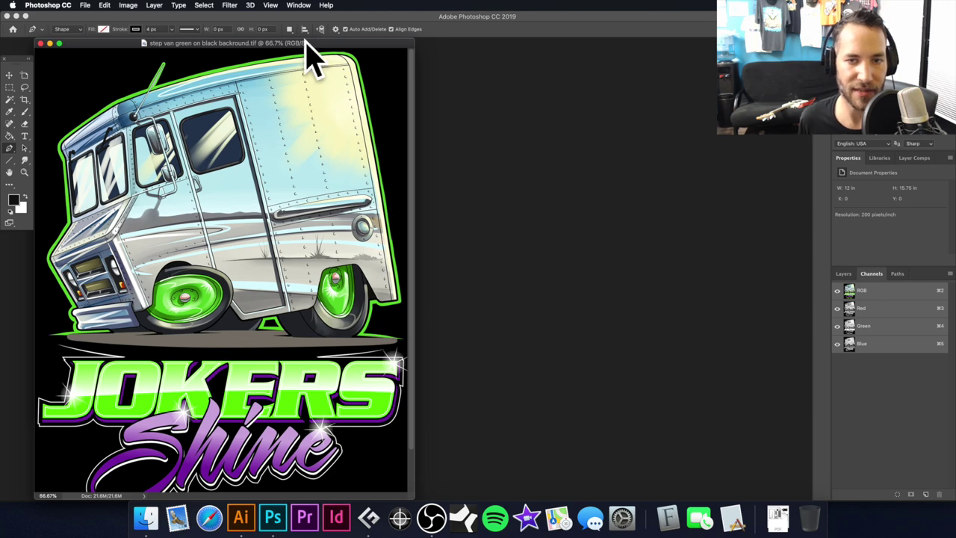
drag(335, 46, 643, 48)
Return to the #3 Gold 123 separation and extend the wheel path along the front rim's lower-left edge.
drag(305, 46, 319, 48)
drag(174, 246, 279, 250)
drag(145, 269, 222, 237)
key(super+minus)
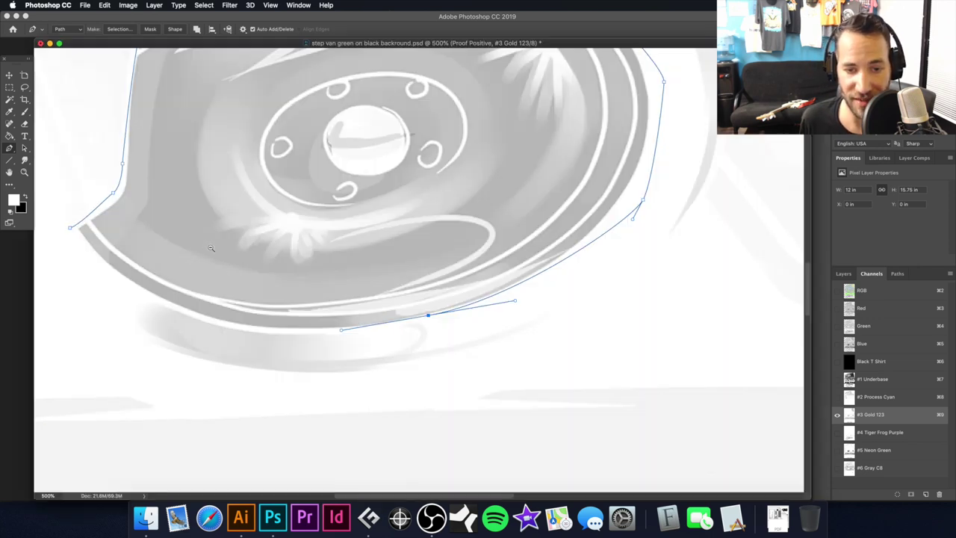
alt+click(211, 248)
drag(361, 307, 246, 260)
alt+click(361, 307)
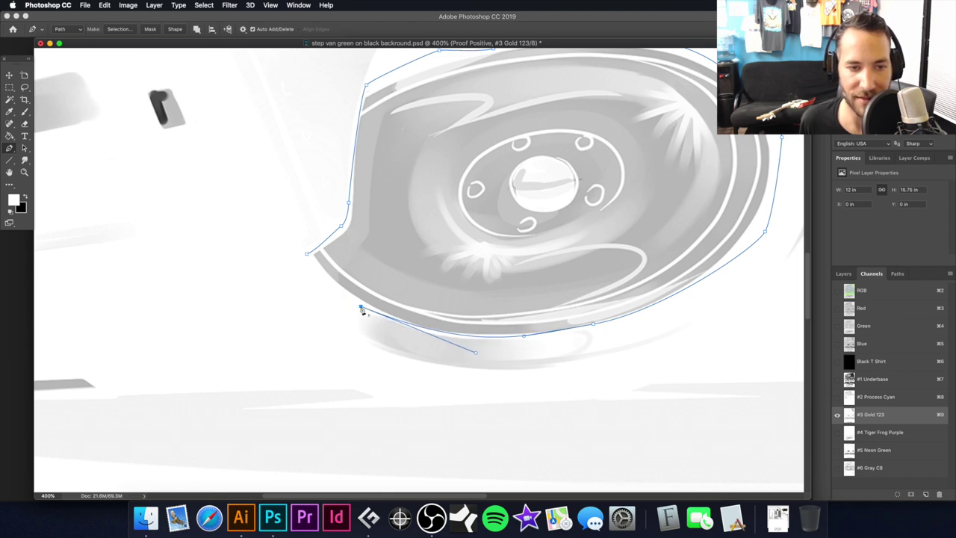
Undo the bulging closure, remove the last anchor's outgoing handle, and close the front wheel path at its starting point.
click(306, 256)
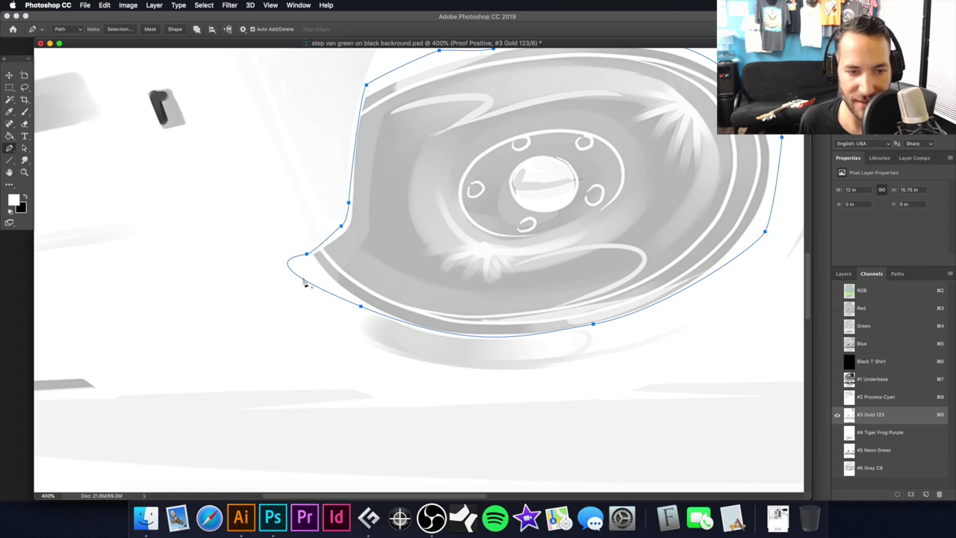
key(super+z)
alt+click(361, 308)
click(307, 256)
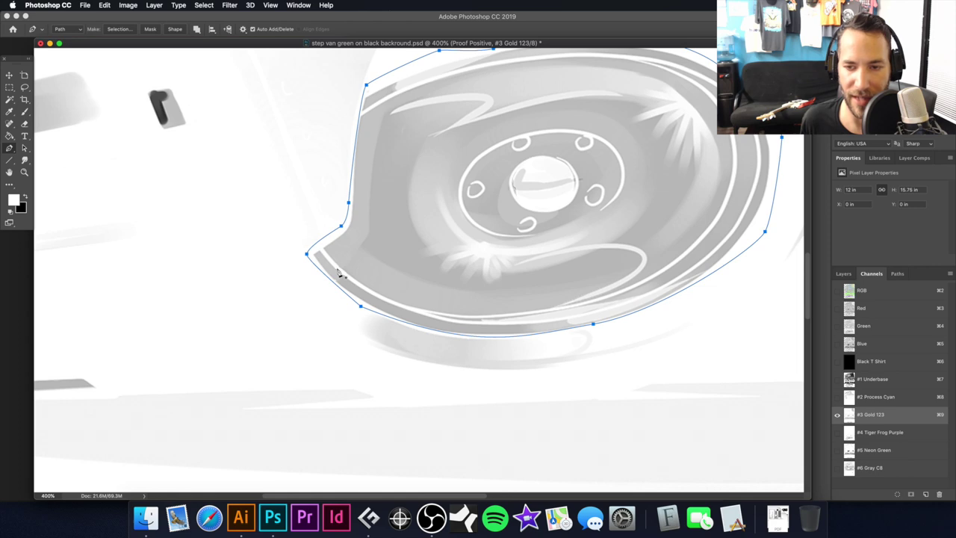
Draw a closed path around the small trapezoid outline between the two wheels in #3 Gold 123.
alt+click(491, 252)
drag(580, 256, 384, 229)
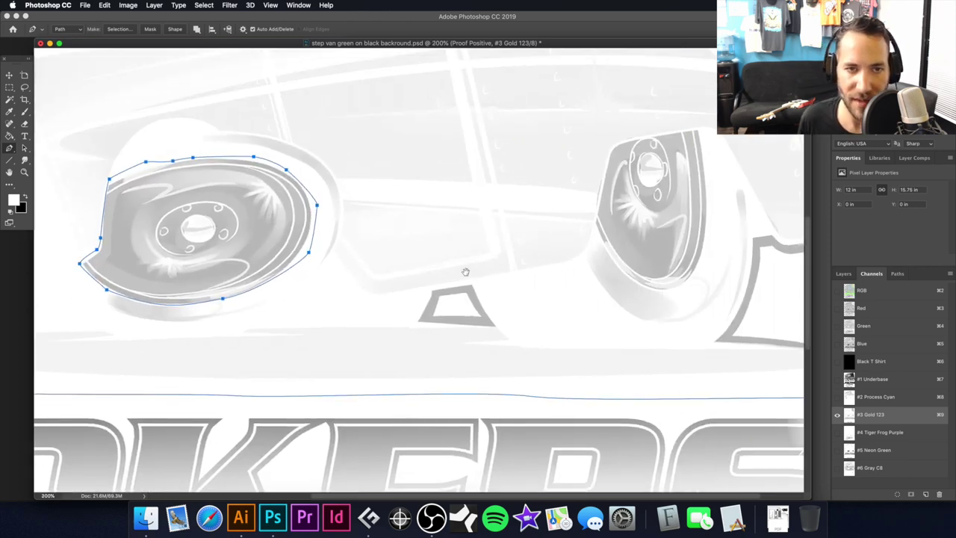
drag(468, 271, 403, 283)
alt+click(493, 264)
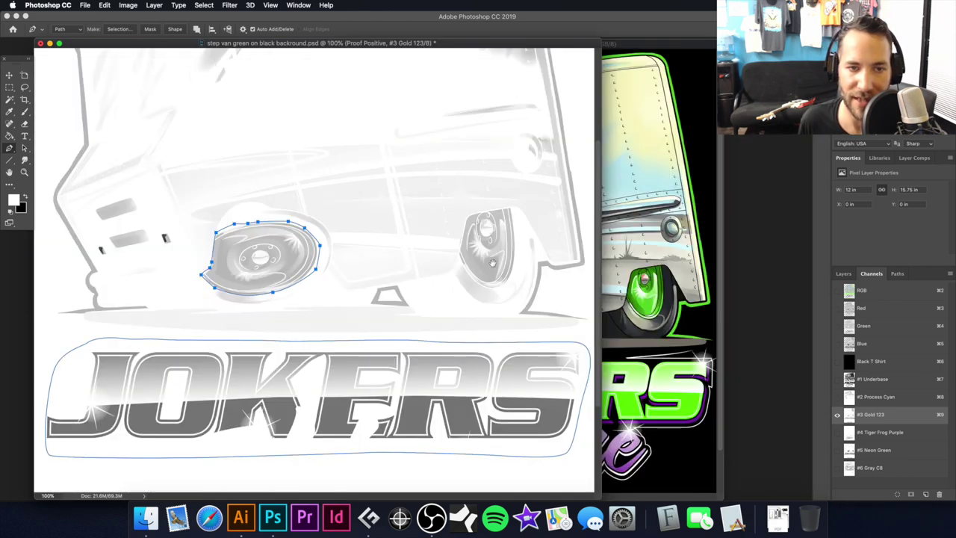
alt+click(487, 257)
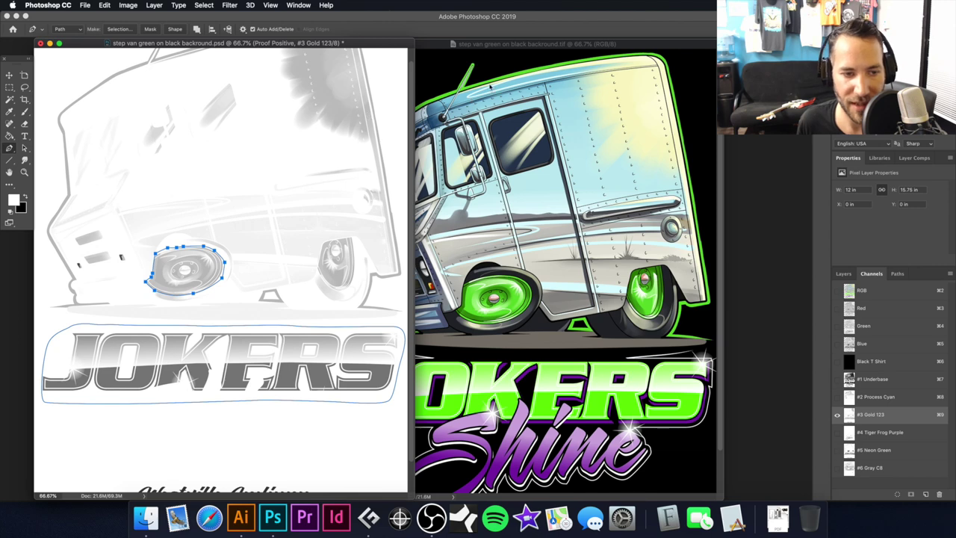
drag(296, 284, 357, 239)
drag(256, 294, 297, 299)
click(226, 267)
scroll(228, 272, right, 5)
click(327, 276)
click(324, 222)
click(273, 173)
click(223, 175)
click(153, 180)
drag(109, 271, 126, 280)
Start a path around the rear wheel rim, tracing its lower edge and up its right side.
drag(310, 282, 100, 309)
drag(271, 222, 60, 277)
scroll(60, 277, up, 3)
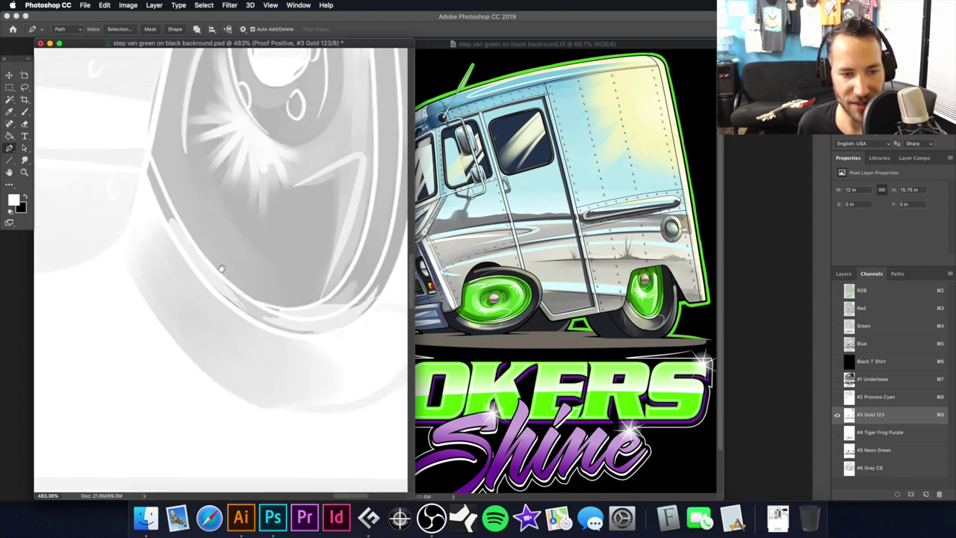
drag(193, 271, 205, 281)
drag(312, 339, 259, 348)
drag(311, 225, 304, 246)
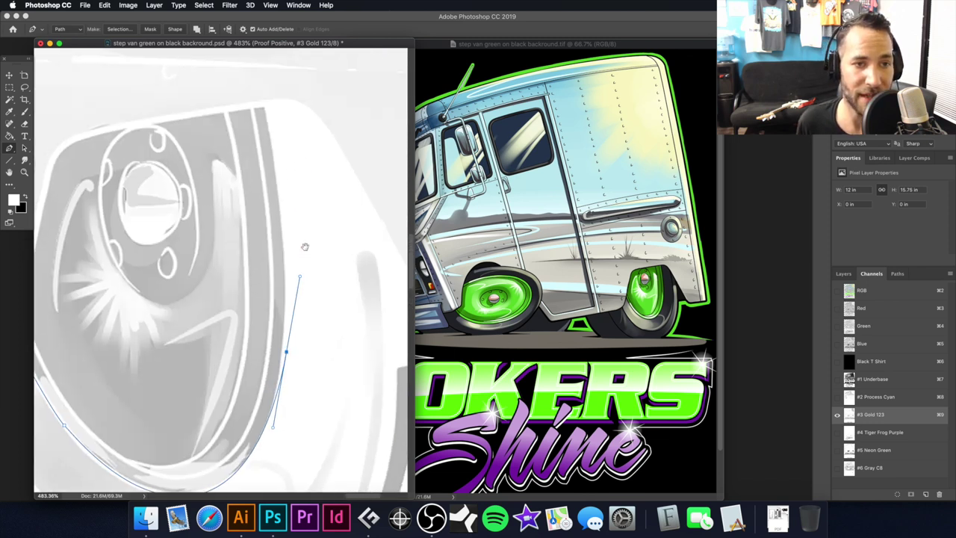
Trace the remaining upper and front edges of the rear wheel with the Pen tool and close its path.
drag(277, 125, 270, 109)
scroll(254, 112, left, 5)
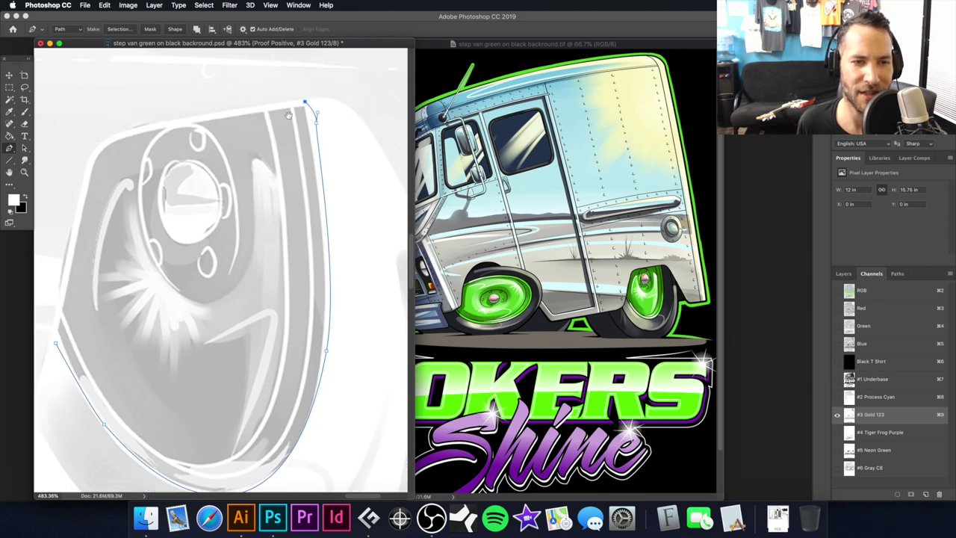
drag(217, 119, 244, 174)
scroll(224, 123, left, 5)
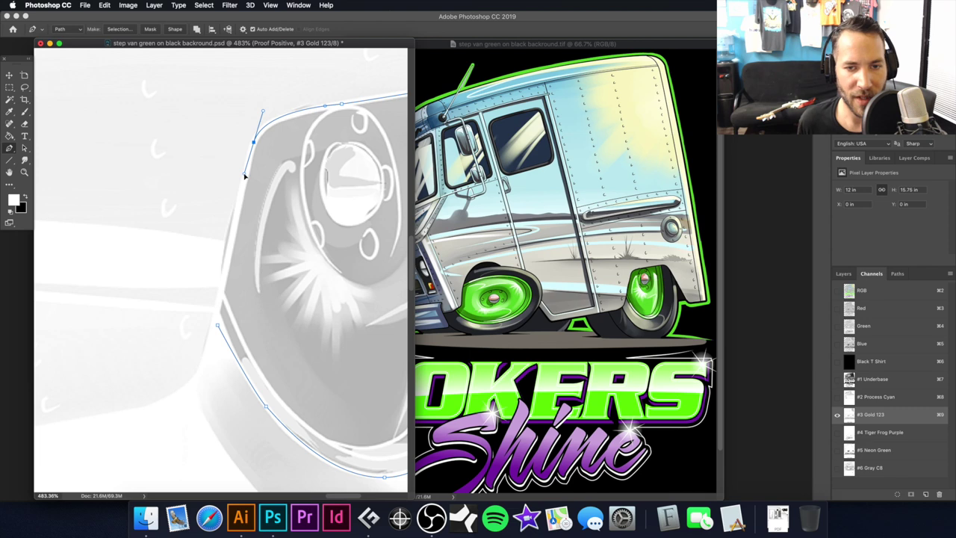
click(218, 326)
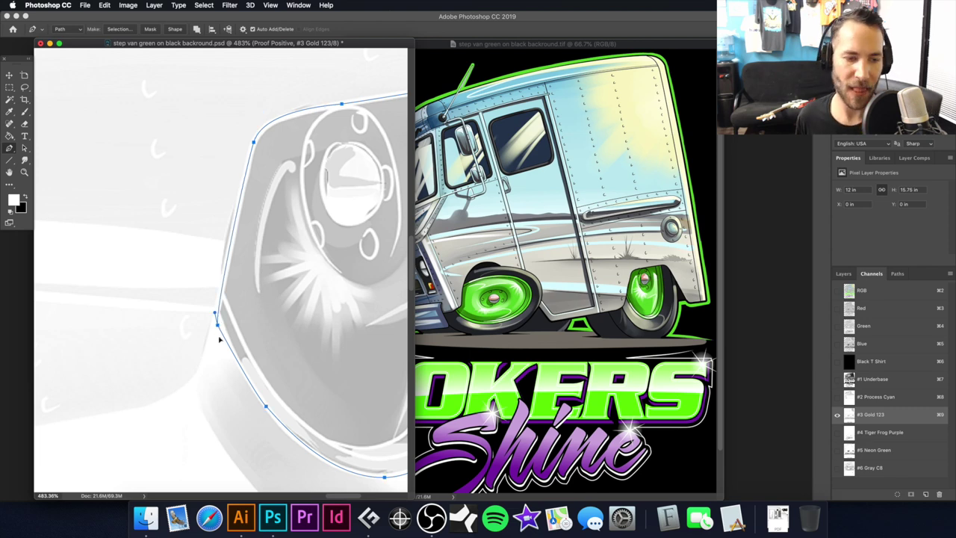
Start a new pen path at the front end of the ground shadow and follow the underside of the outline beneath the front bumper.
alt+click(268, 247)
alt+click(269, 247)
alt+click(333, 248)
key(super+minus)
key(super+minus)
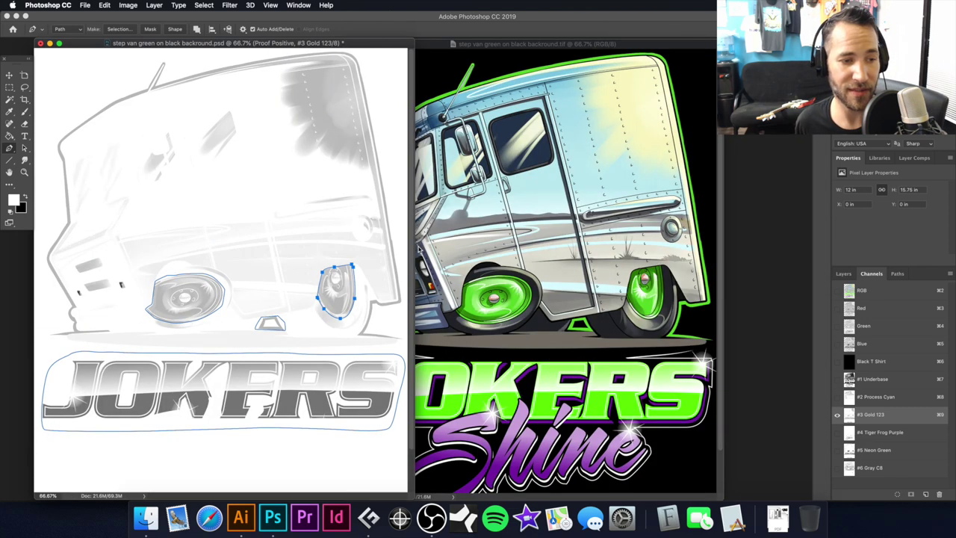
drag(225, 282, 261, 269)
drag(64, 331, 233, 290)
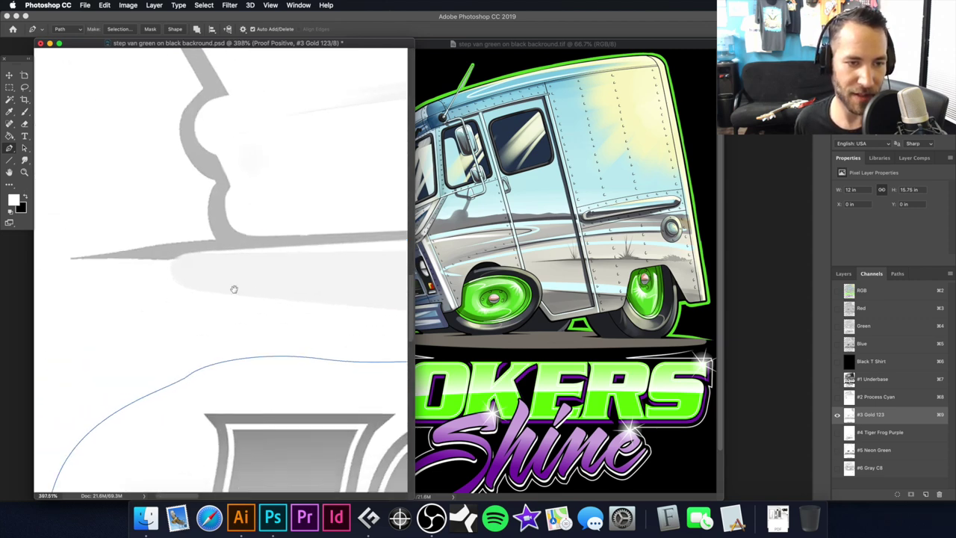
scroll(166, 278, up, 4)
click(177, 270)
drag(237, 247, 261, 245)
drag(311, 226, 345, 232)
alt+click(345, 227)
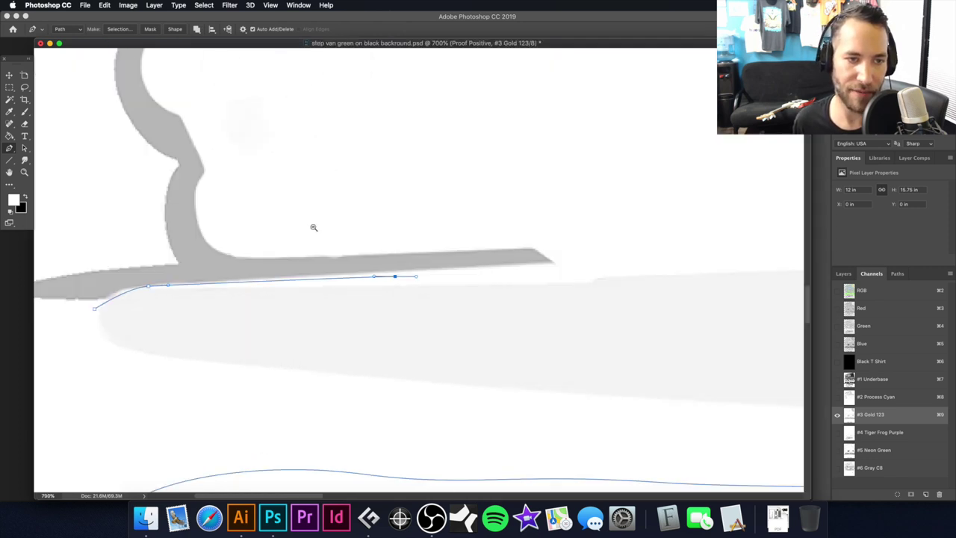
Wrap the path around the end of the gray ground line and up the inner side of the front bumper.
click(577, 266)
drag(532, 220, 472, 220)
key(super+minus)
click(328, 229)
drag(290, 187, 300, 174)
key(super+minus)
click(360, 236)
key(super+minus)
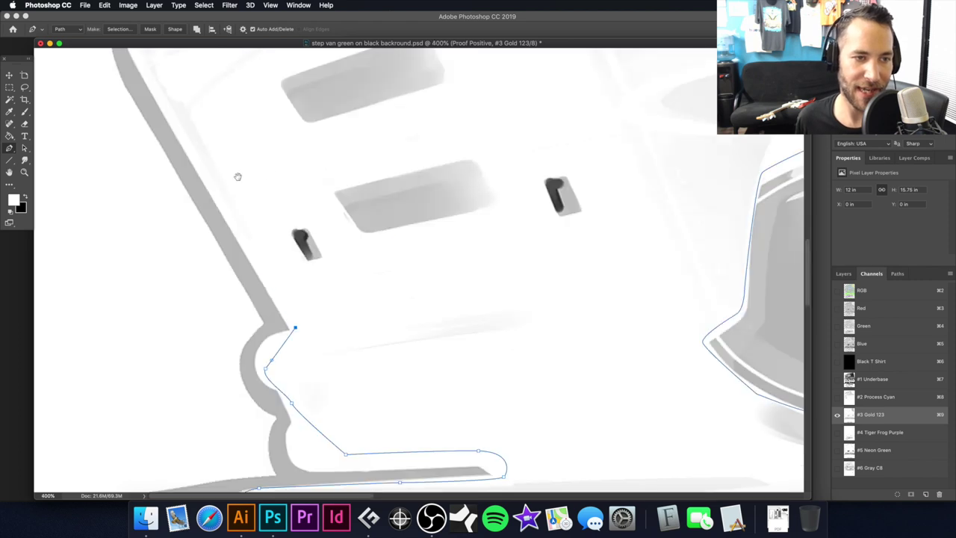
Continue the path up the inner edge of the van's front outline and around the bend of its nose.
scroll(246, 185, up, 2)
click(186, 172)
drag(188, 173, 175, 107)
scroll(157, 142, up, 4)
key(super+z)
drag(139, 163, 172, 121)
key(super+z)
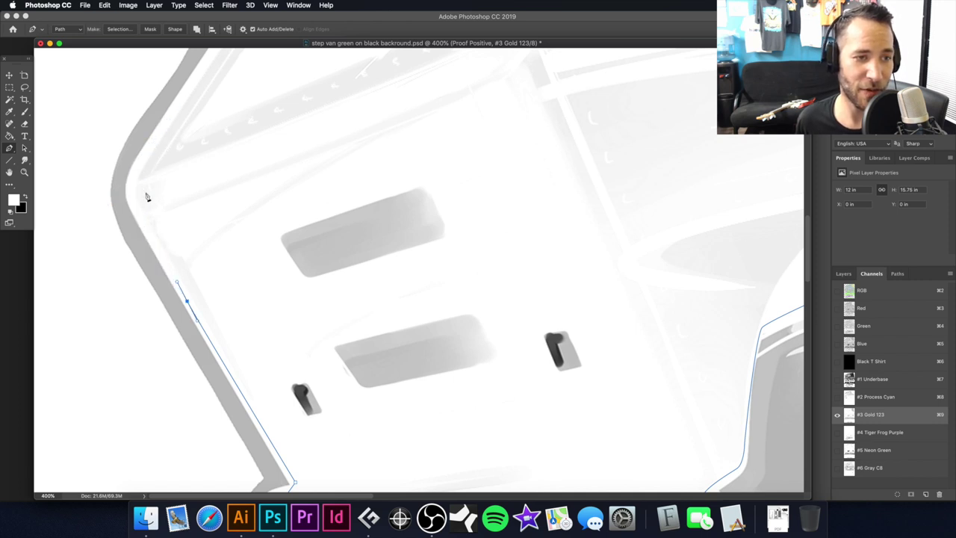
click(132, 203)
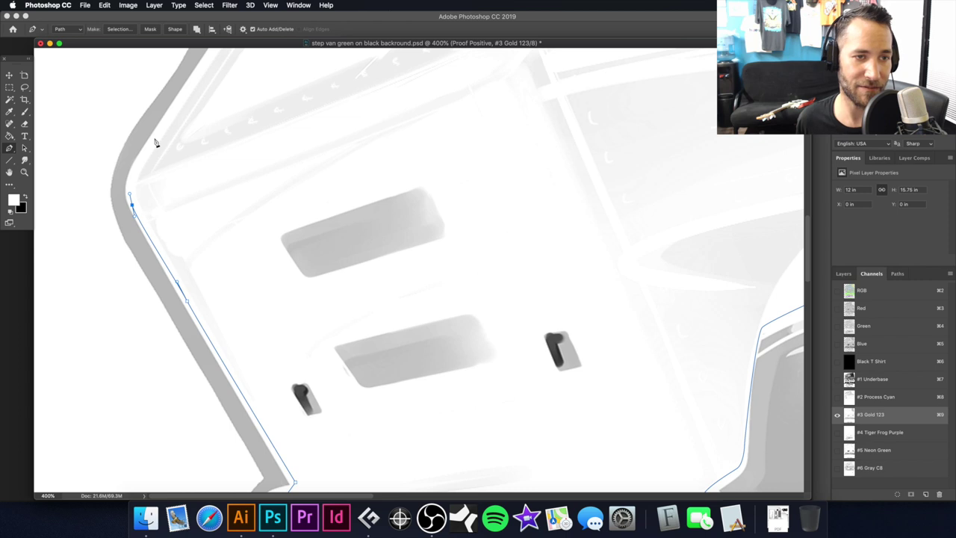
drag(156, 142, 190, 279)
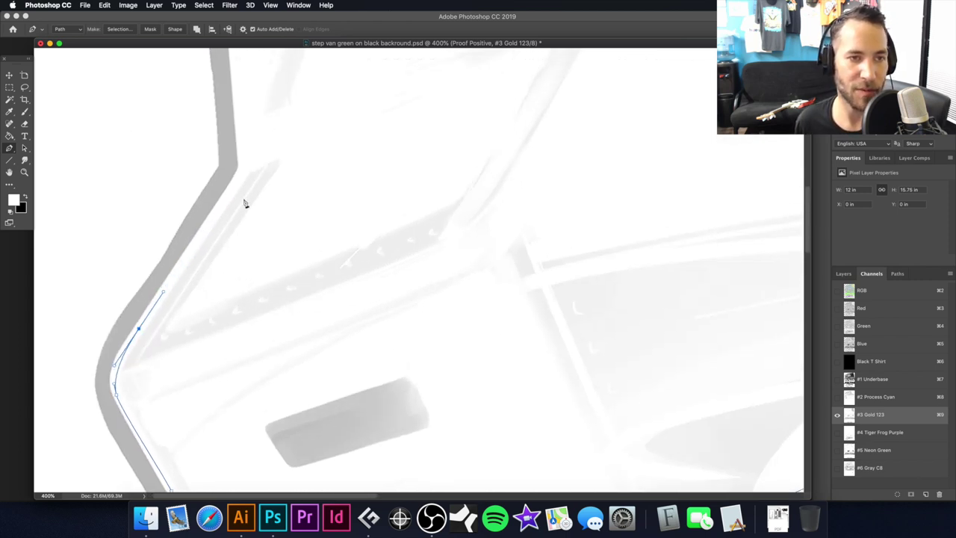
Extend the path along the hood and up the inner side of the windshield outline to the front roof corner.
click(242, 168)
scroll(250, 165, up, 3)
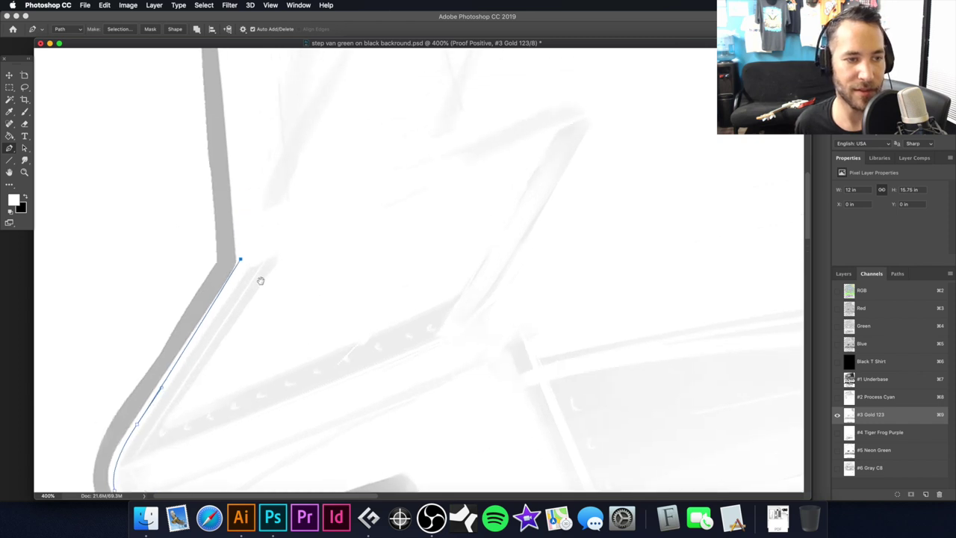
click(226, 93)
alt+click(295, 142)
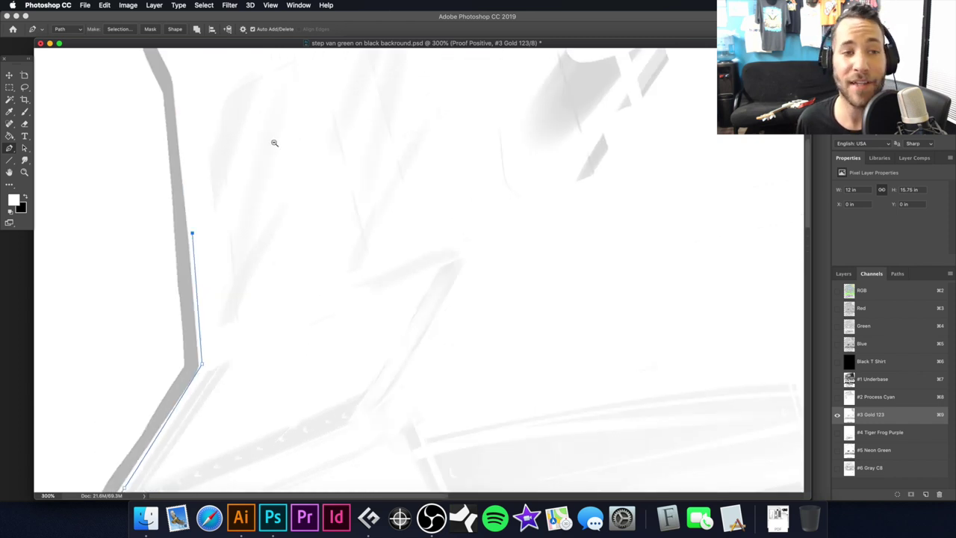
alt+click(237, 142)
click(131, 224)
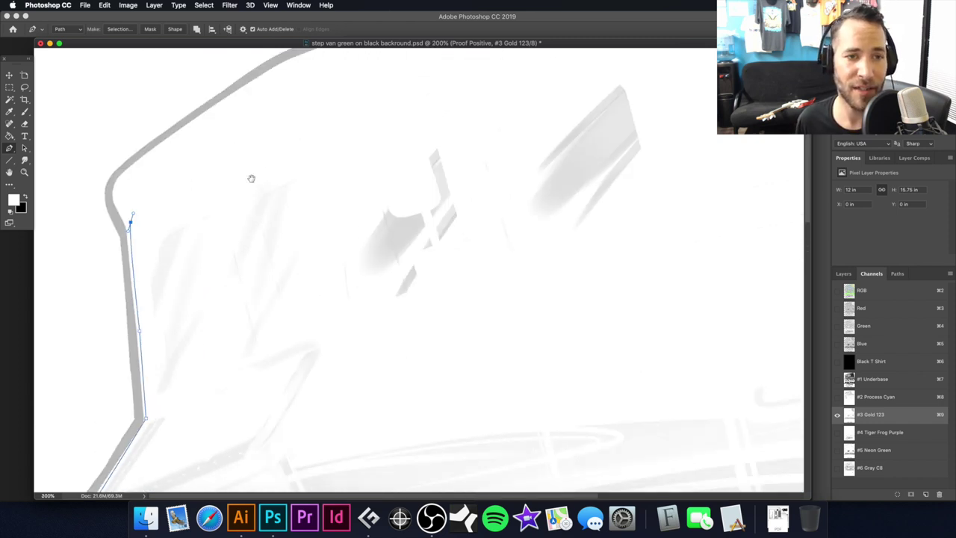
Carry the path inside the front part of the roof outline to the base of the antenna.
drag(261, 162, 222, 198)
drag(272, 108, 297, 98)
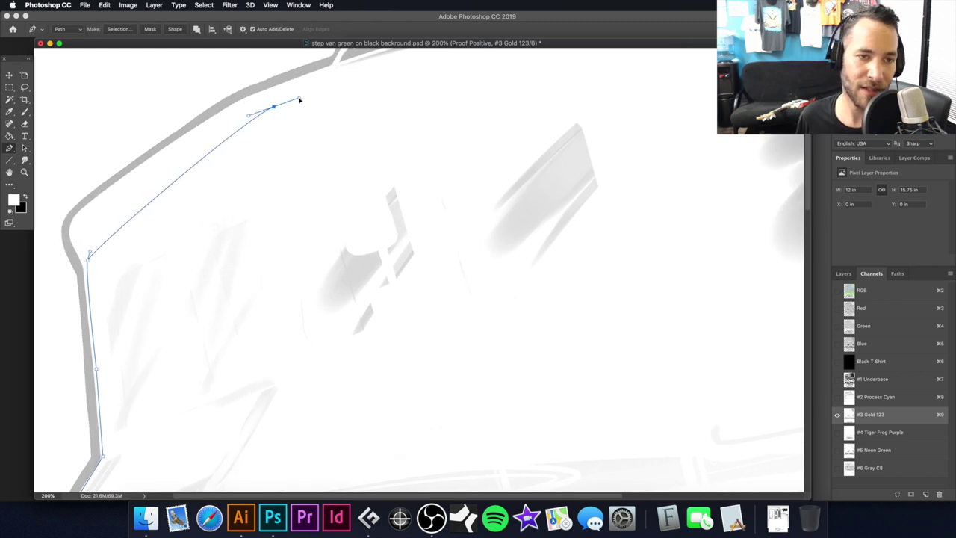
drag(359, 98, 252, 186)
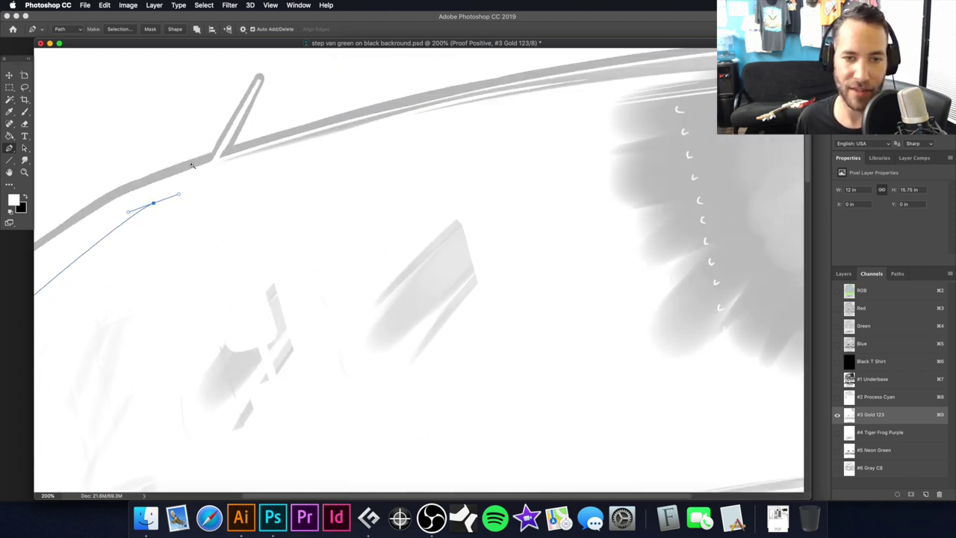
scroll(192, 165, up, 5)
click(278, 154)
Trace the white gap beneath the roof outline from the antenna to the van's rear top corner.
mouse_move(342, 195)
mouse_down()
mouse_move(283, 262)
mouse_move(170, 344)
mouse_up()
drag(458, 193, 500, 181)
drag(571, 175, 297, 241)
mouse_move(523, 175)
mouse_down()
mouse_move(569, 164)
mouse_move(520, 178)
mouse_up()
scroll(609, 154, right, 10)
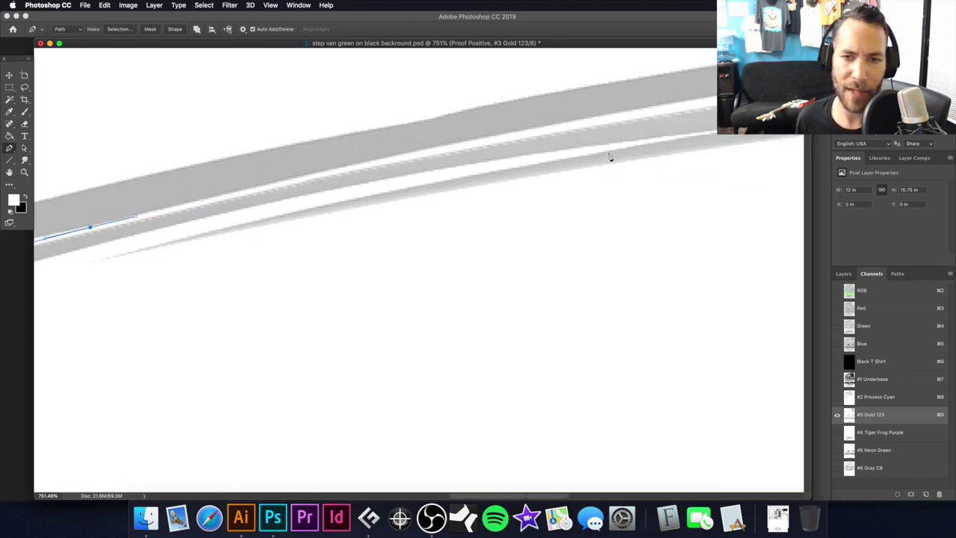
drag(590, 124, 266, 181)
drag(548, 141, 128, 177)
drag(512, 122, 564, 118)
drag(721, 129, 748, 137)
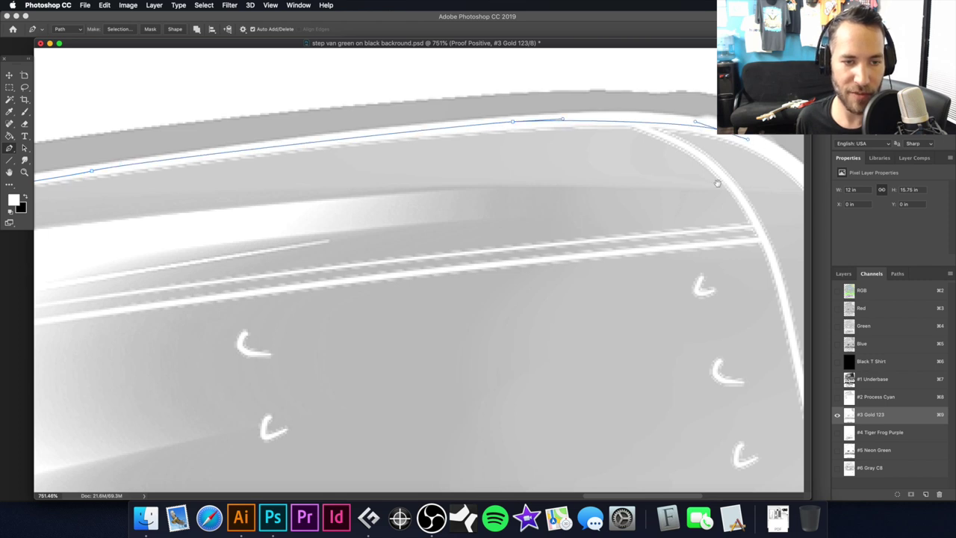
Curve the path around the rear top corner and follow the upper part of the van's rear outline.
scroll(718, 184, right, 8)
drag(319, 218, 384, 335)
scroll(334, 314, down, 5)
drag(396, 381, 382, 122)
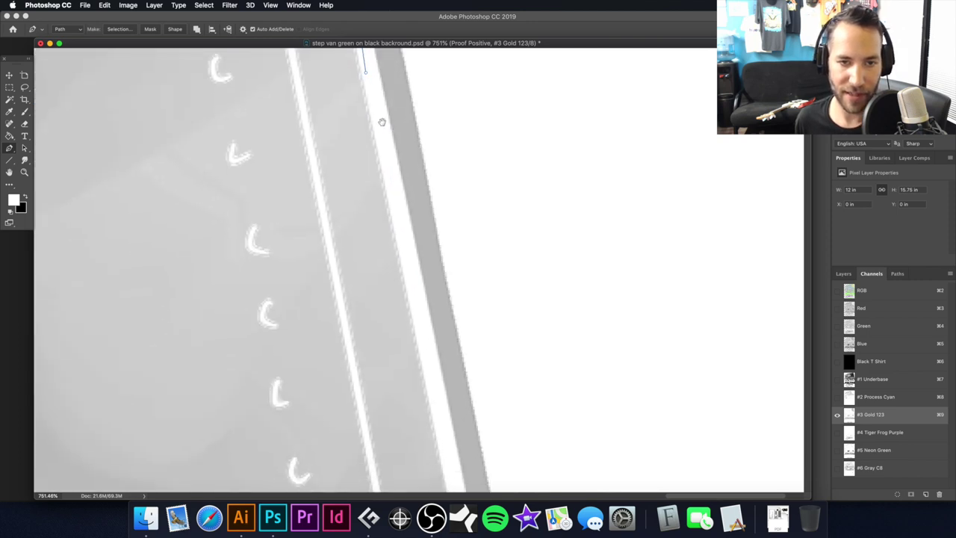
drag(414, 277, 411, 72)
drag(459, 283, 439, 316)
scroll(440, 316, down, 10)
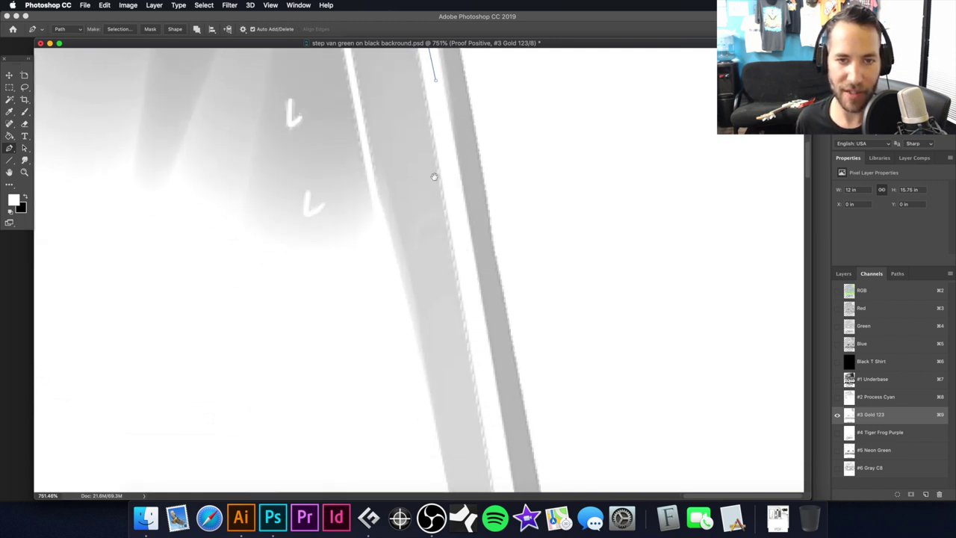
Continue the path down the middle of the rear edge, just inside the gray outline.
drag(472, 203, 487, 285)
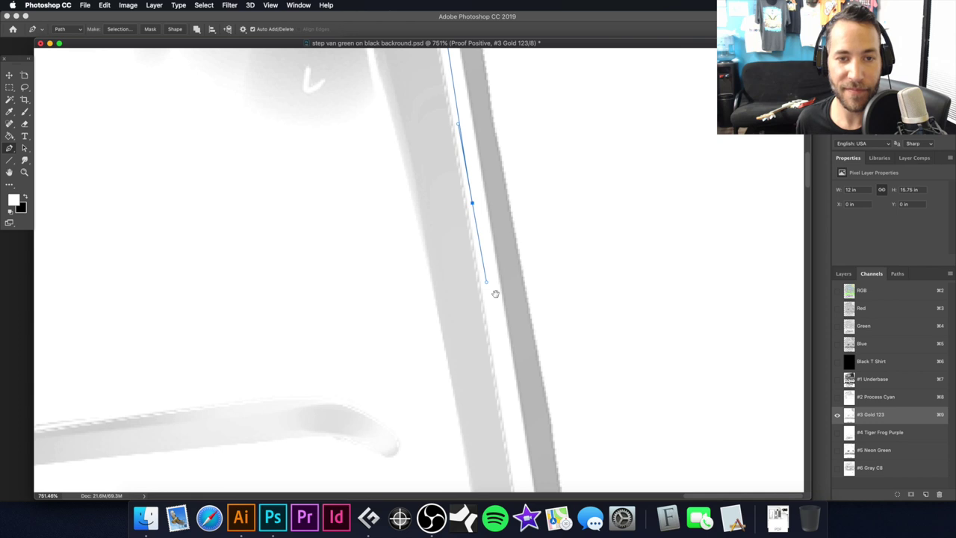
scroll(505, 313, down, 4)
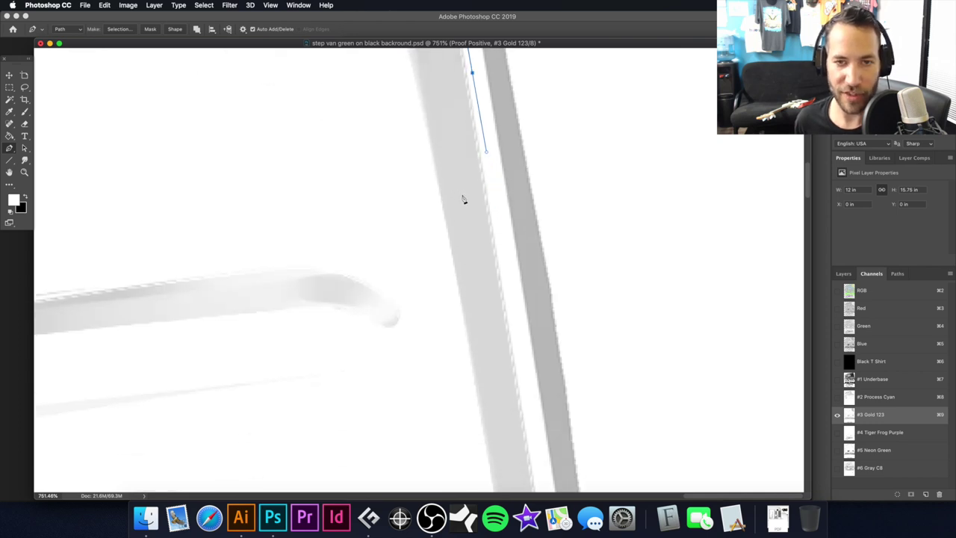
scroll(433, 142, down, 4)
click(537, 285)
scroll(538, 336, down, 6)
click(584, 387)
scroll(585, 389, down, 9)
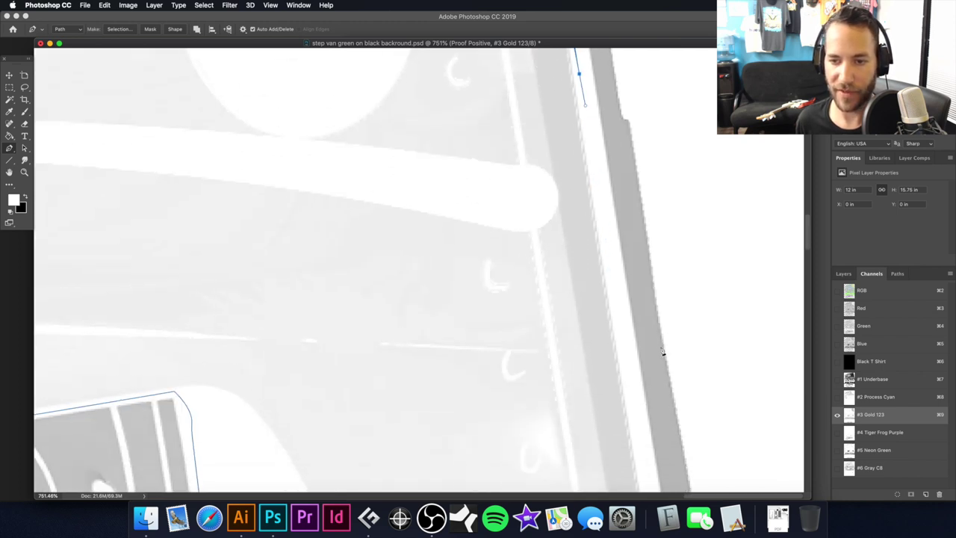
Trace the lower rear edge and bottom rear corner of the body to the notch beside the rear tire.
click(636, 413)
scroll(643, 374, down, 10)
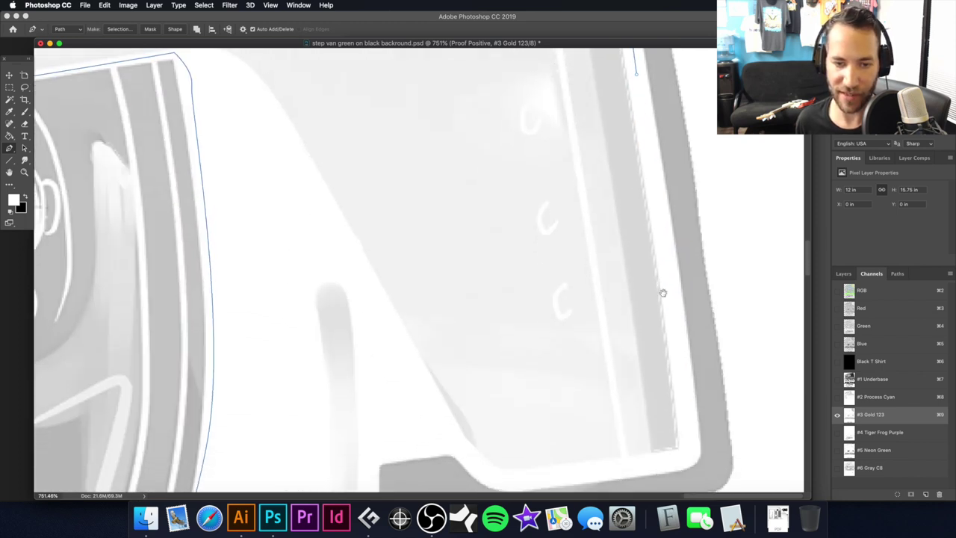
click(681, 284)
drag(660, 350, 625, 354)
drag(442, 324, 410, 293)
Follow the rear tire's outline down to the ground and along the gray line to its pointed rear tip.
scroll(448, 182, down, 5)
scroll(451, 170, down, 5)
scroll(451, 171, left, 2)
drag(409, 383, 439, 380)
scroll(336, 310, down, 4)
scroll(336, 309, right, 6)
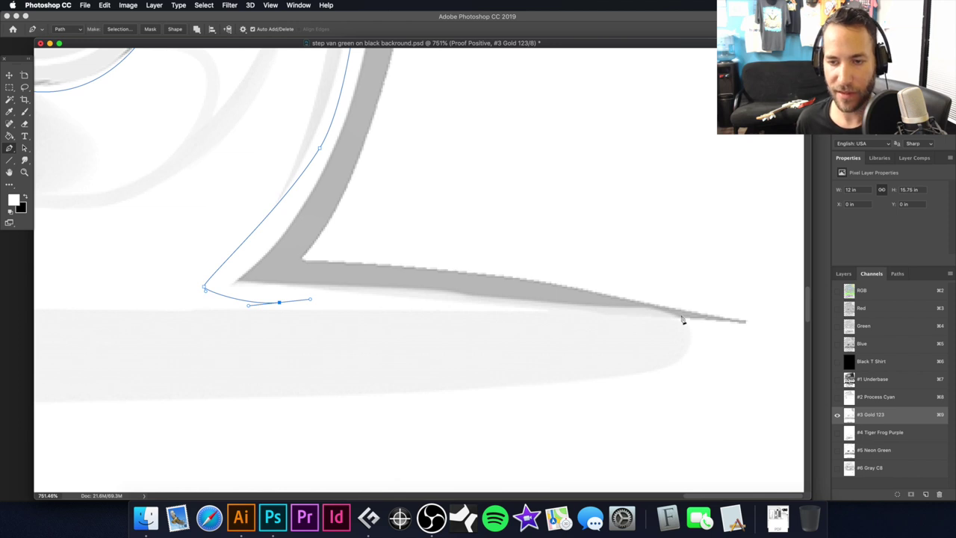
drag(682, 319, 753, 286)
Bring the path back up outside the van's rear outline and around the rear top corner onto the roof's outer side.
scroll(645, 204, down, 5)
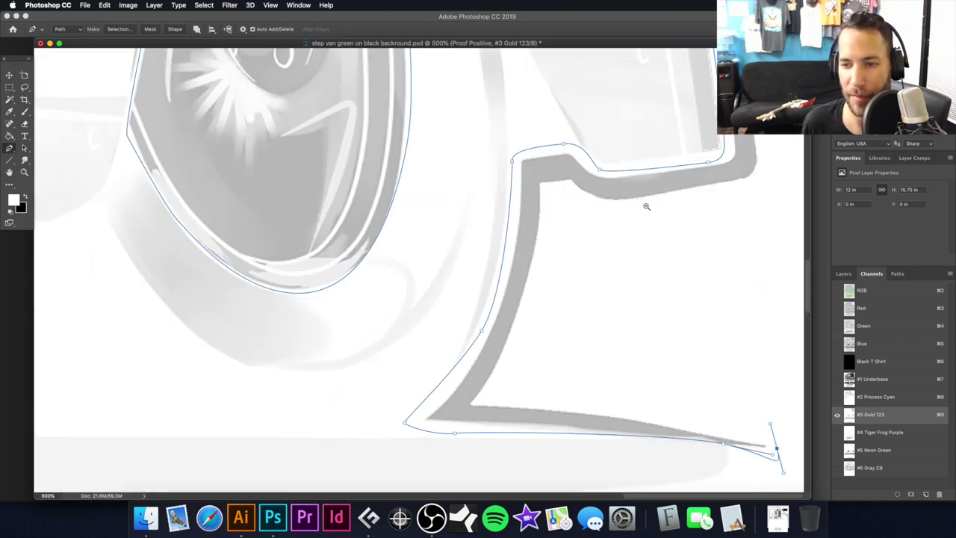
scroll(700, 254, down, 4)
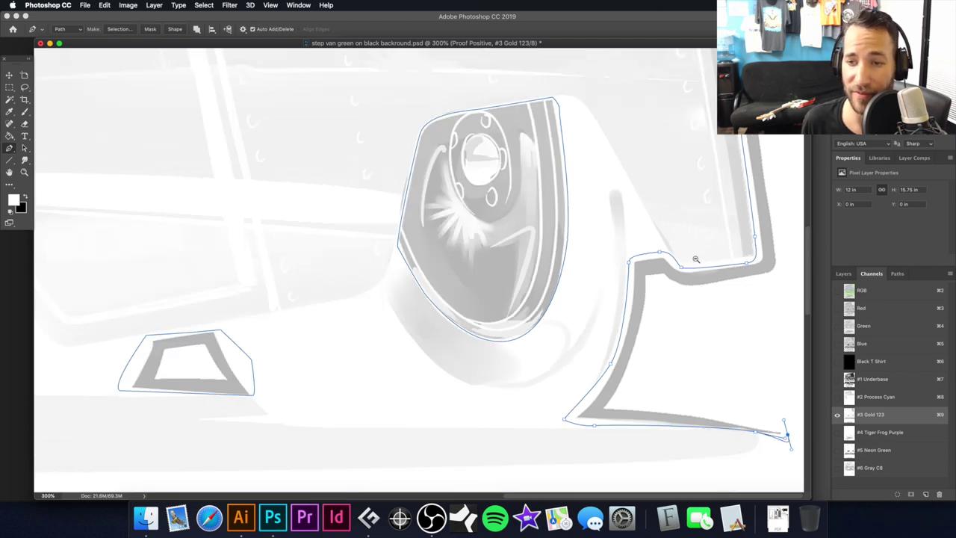
scroll(754, 299, up, 10)
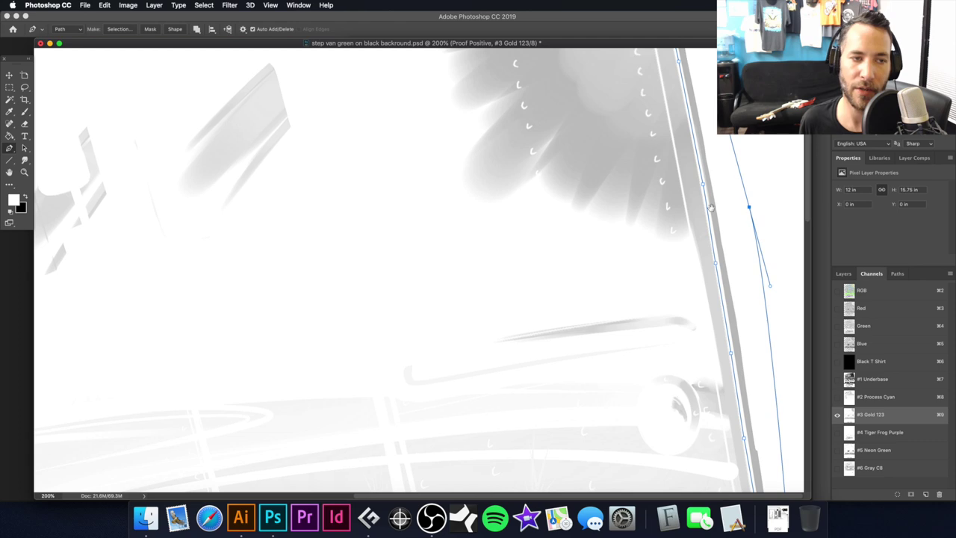
scroll(736, 317, up, 5)
drag(713, 106, 690, 73)
drag(498, 55, 374, 72)
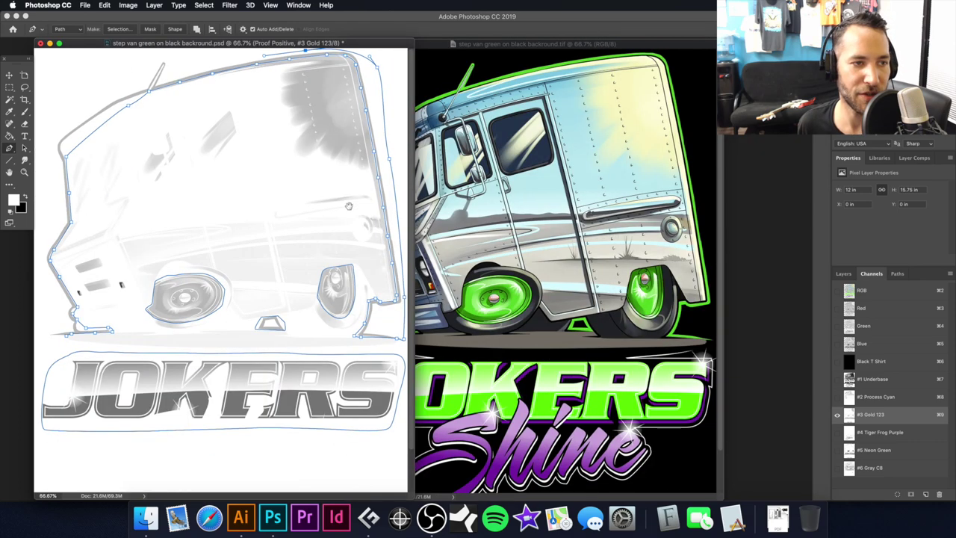
Run the path loosely outside the roof and front of the van and close it at the starting point near the ground shadow.
drag(157, 62, 128, 68)
drag(80, 88, 43, 100)
drag(46, 140, 49, 162)
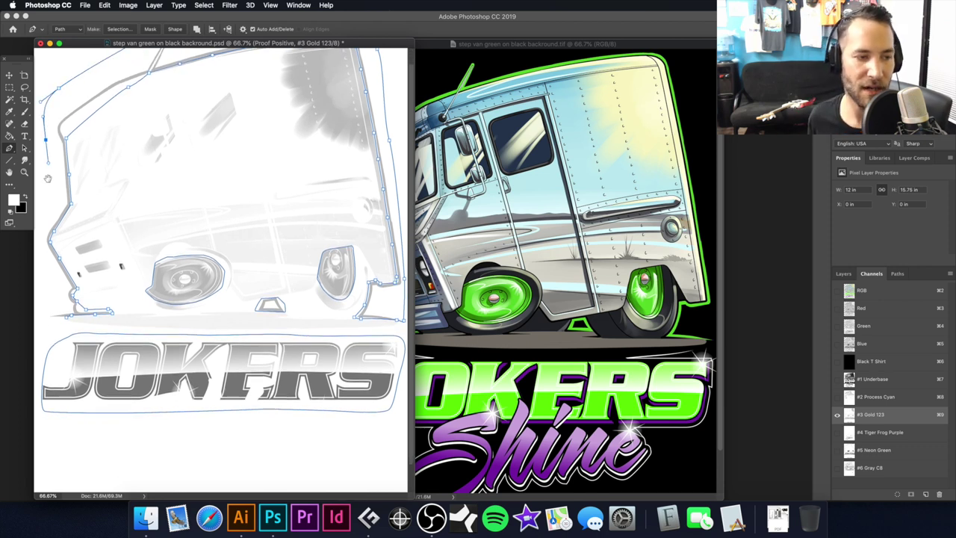
drag(49, 204, 44, 216)
drag(42, 253, 48, 271)
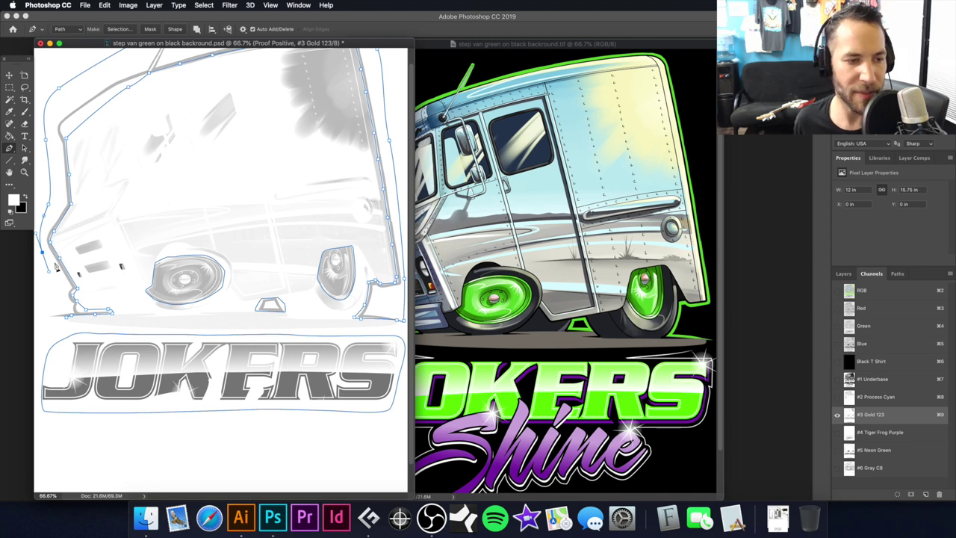
drag(51, 321, 124, 320)
drag(61, 317, 76, 319)
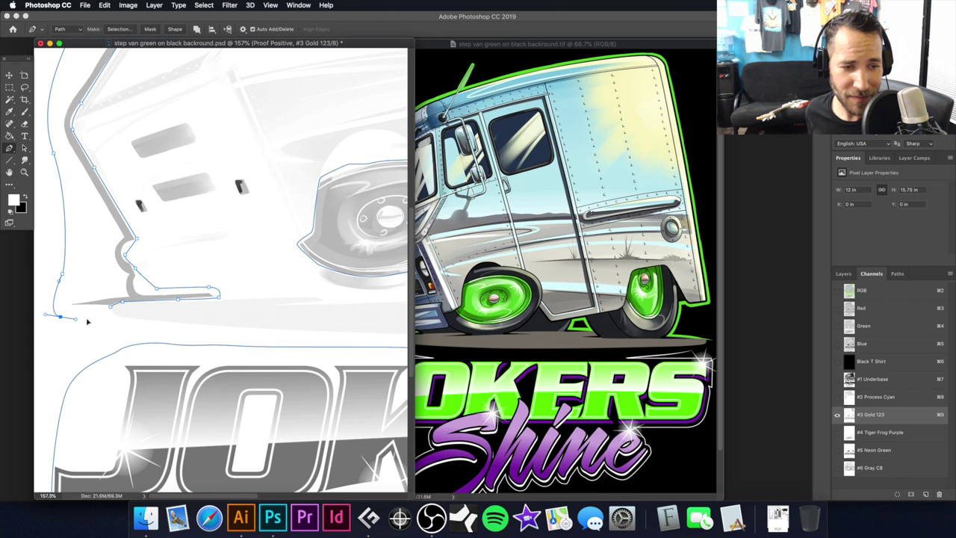
click(110, 309)
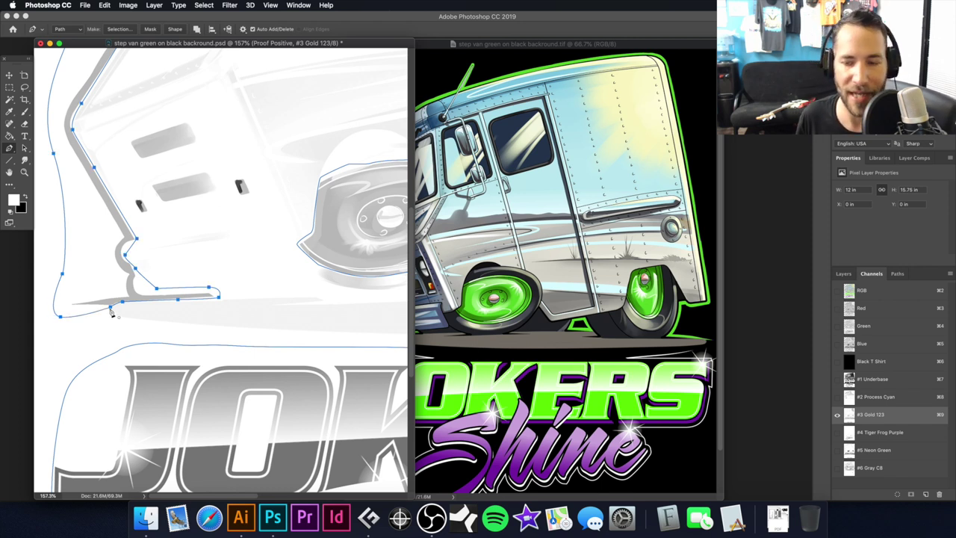
Load the finished work path as a selection, clear the enclosed wheels, van border and JOKERS lettering from #3 Gold 123, and deselect.
key(super+minus)
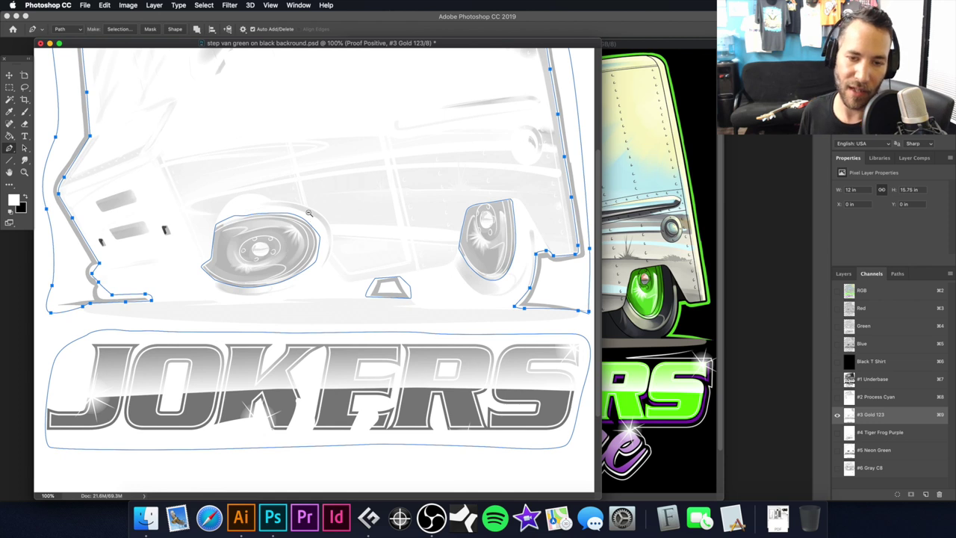
key(super+minus)
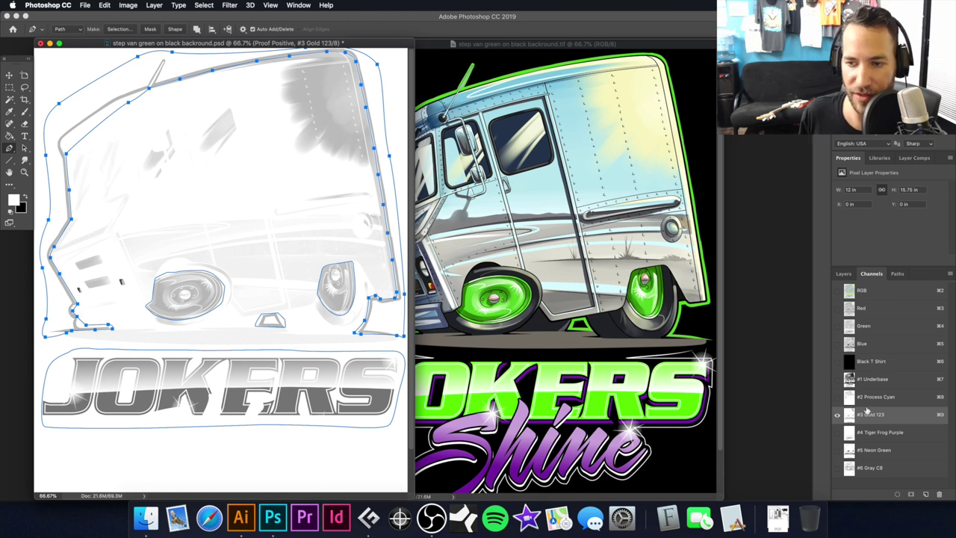
click(900, 274)
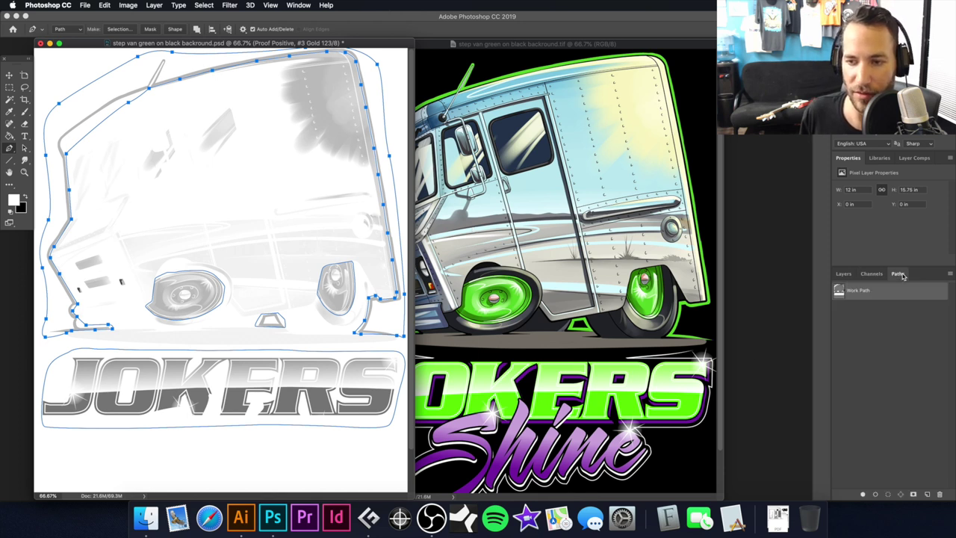
super+click(838, 293)
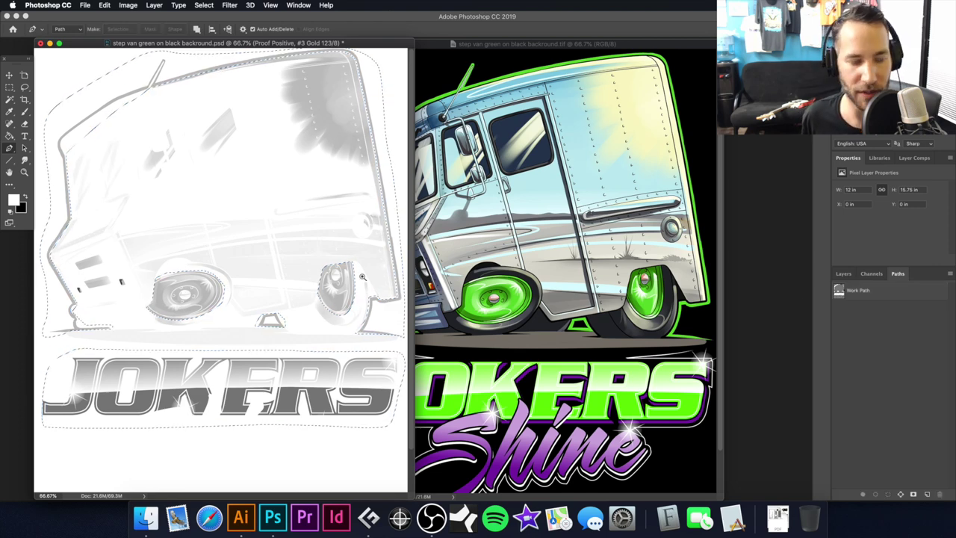
key(super+minus)
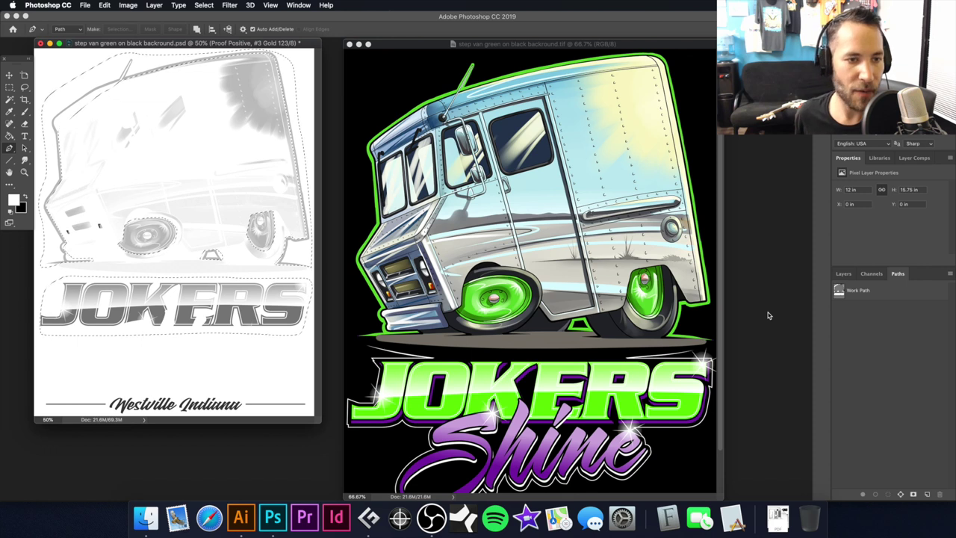
key(Delete)
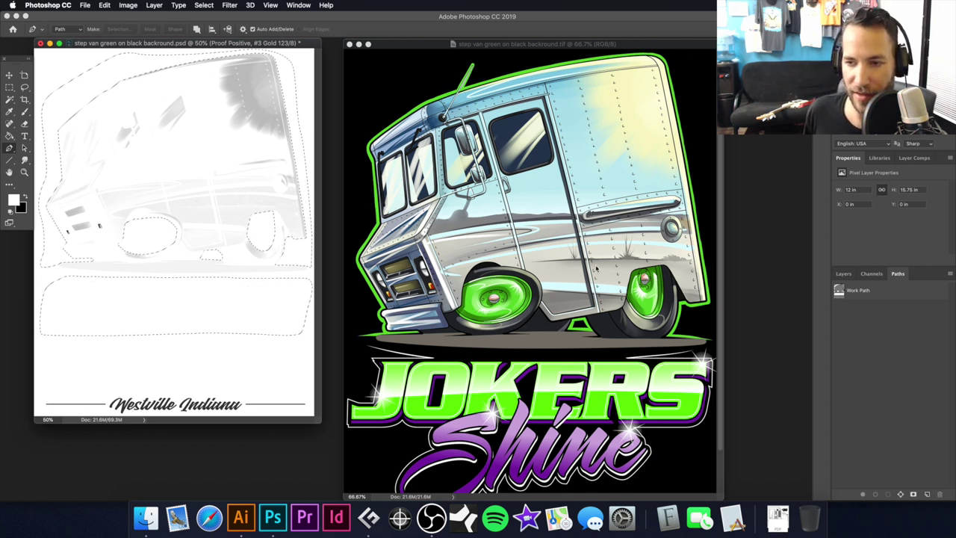
key(super+d)
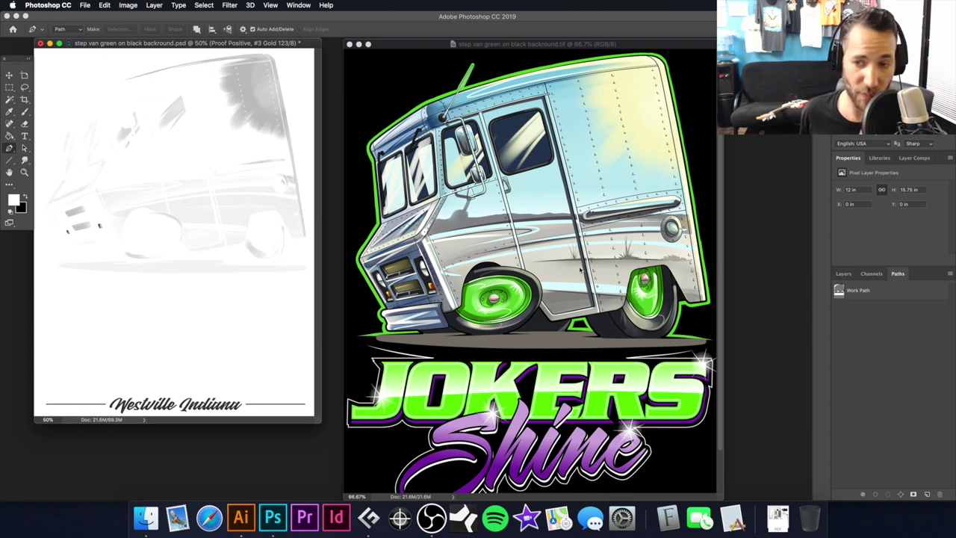
Display only the #4 Tiger Frog Purple channel and draw a closed pen path loosely around the van's ground shadow.
click(848, 276)
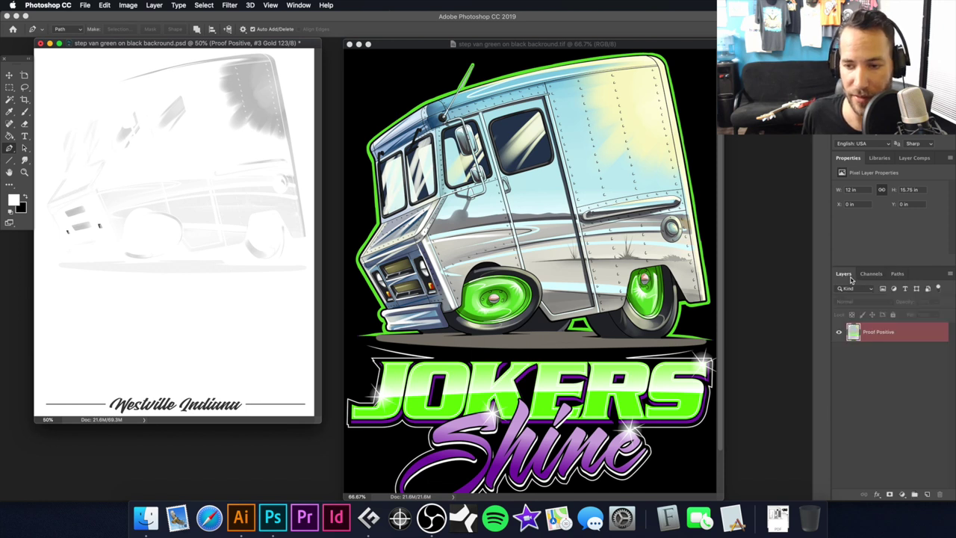
click(876, 276)
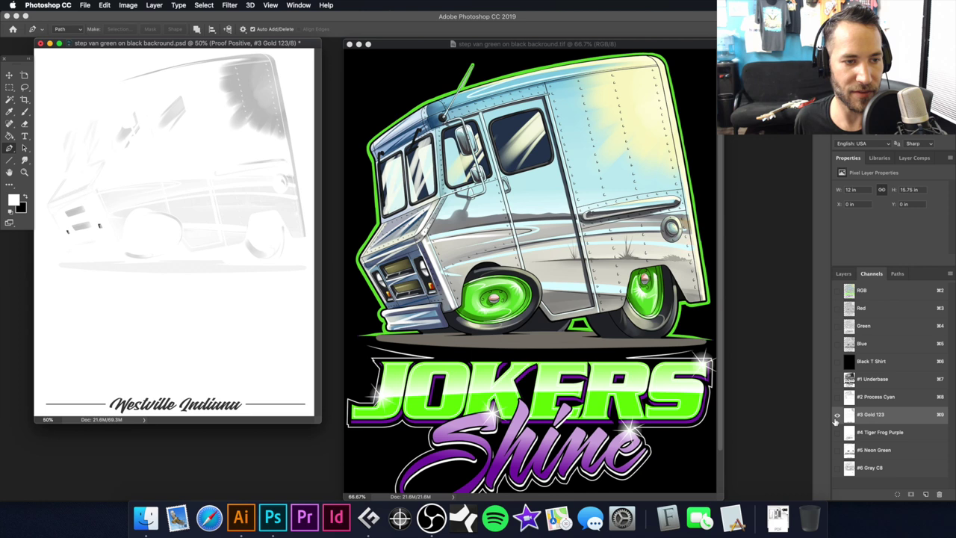
click(837, 432)
click(837, 416)
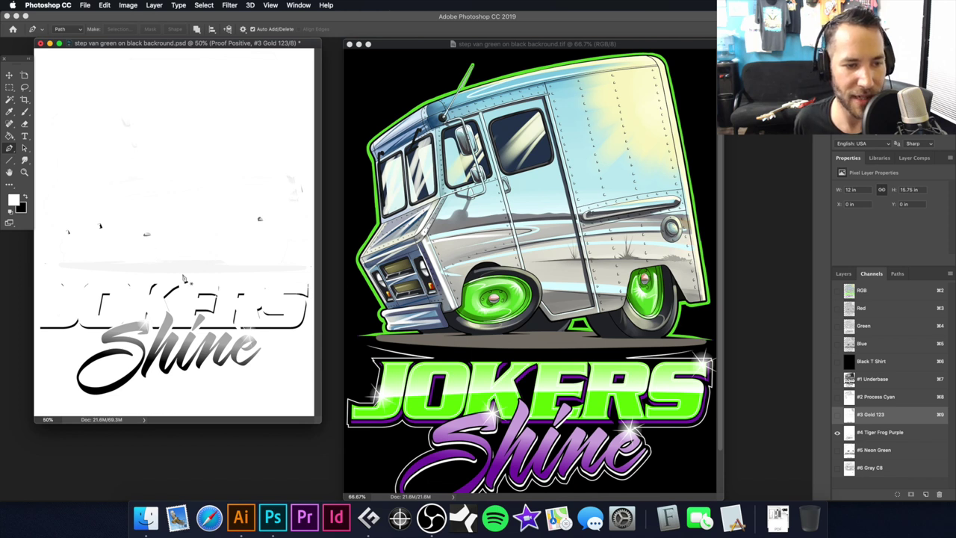
drag(127, 249, 151, 248)
drag(57, 255, 49, 262)
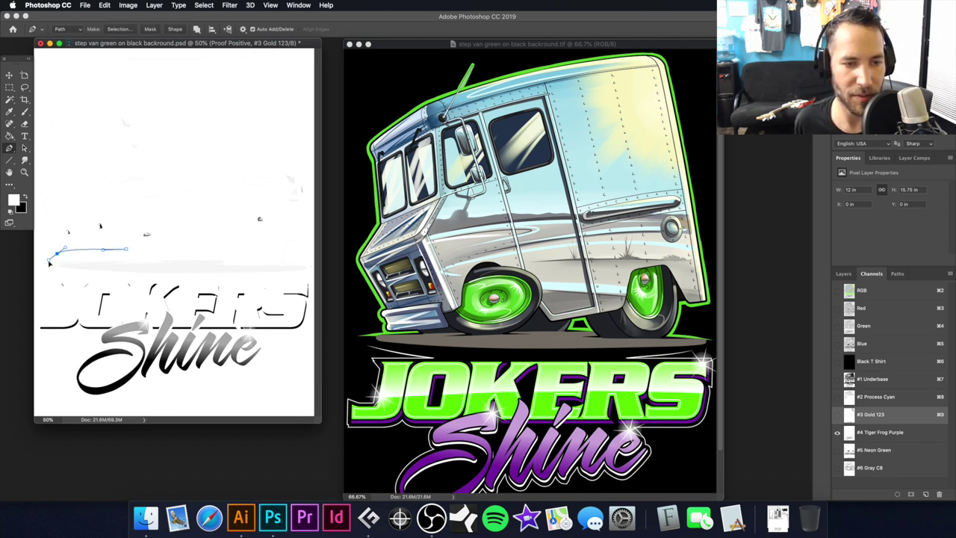
drag(203, 280, 230, 282)
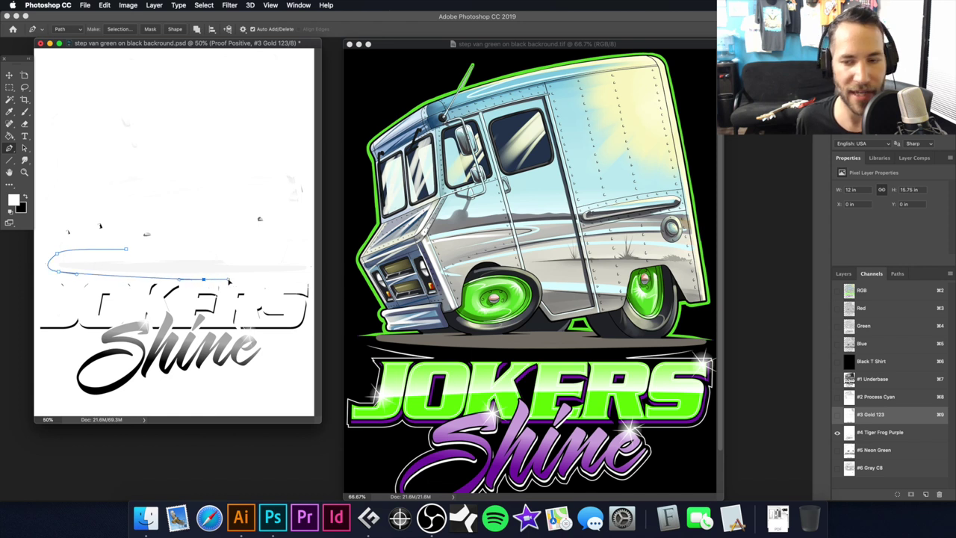
drag(302, 279, 254, 243)
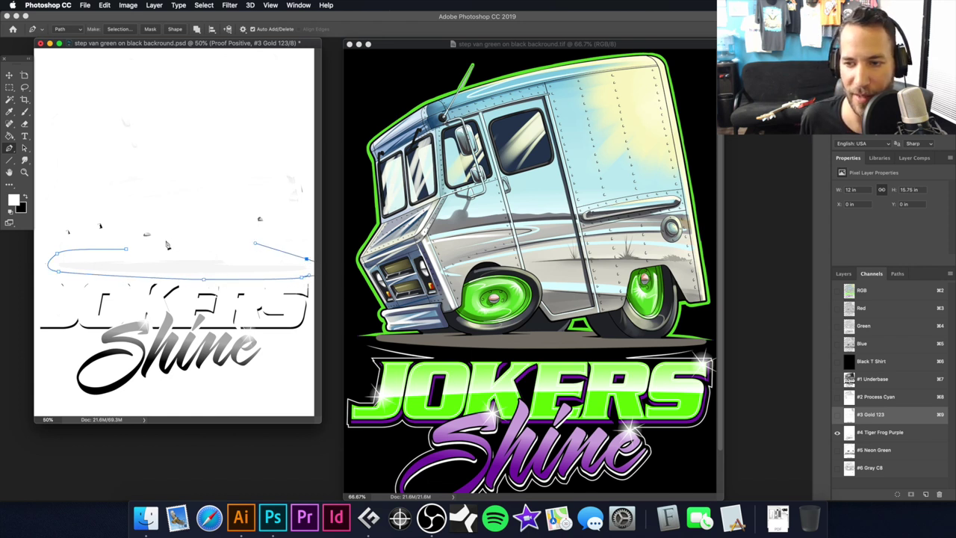
click(127, 251)
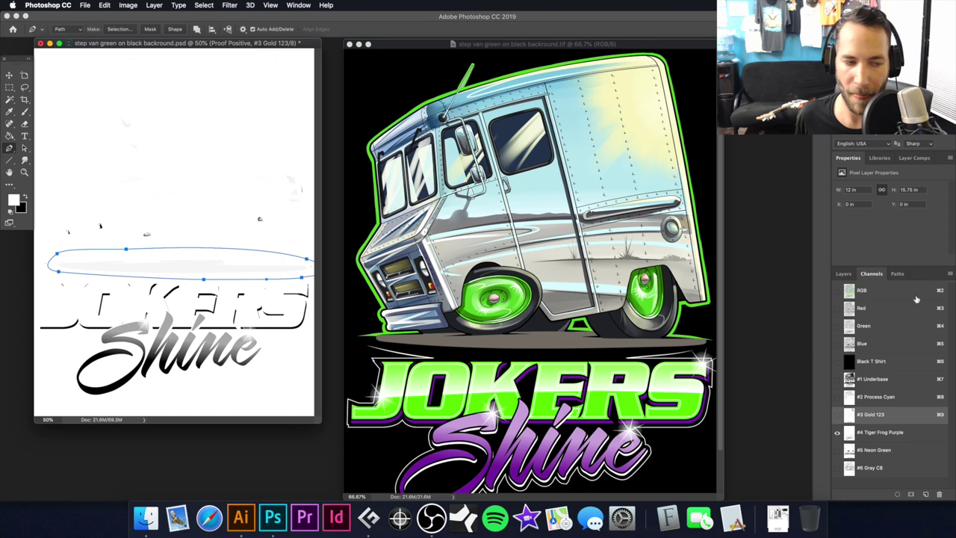
Load the shadow path as a selection, fill it with white on the #4 Tiger Frog Purple channel, and deselect.
click(898, 273)
super+click(840, 293)
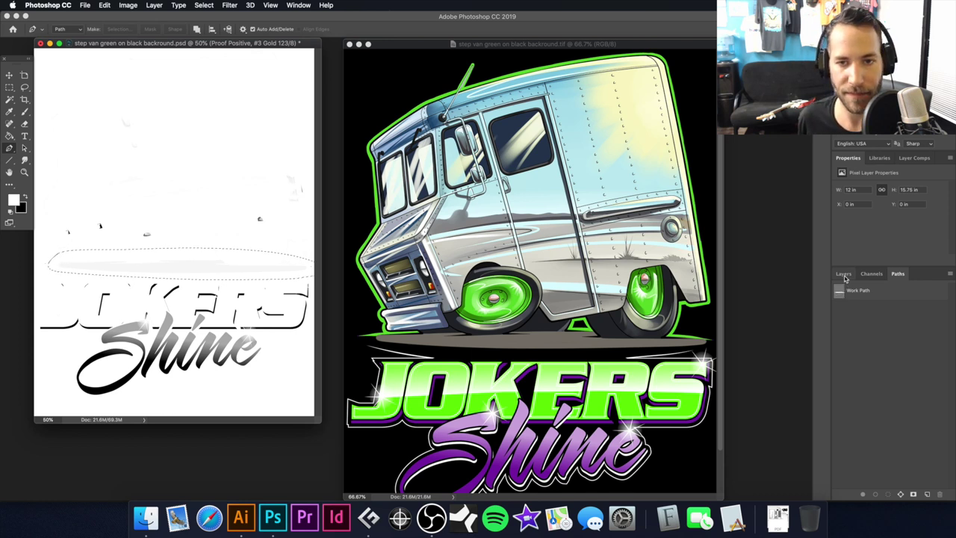
click(843, 274)
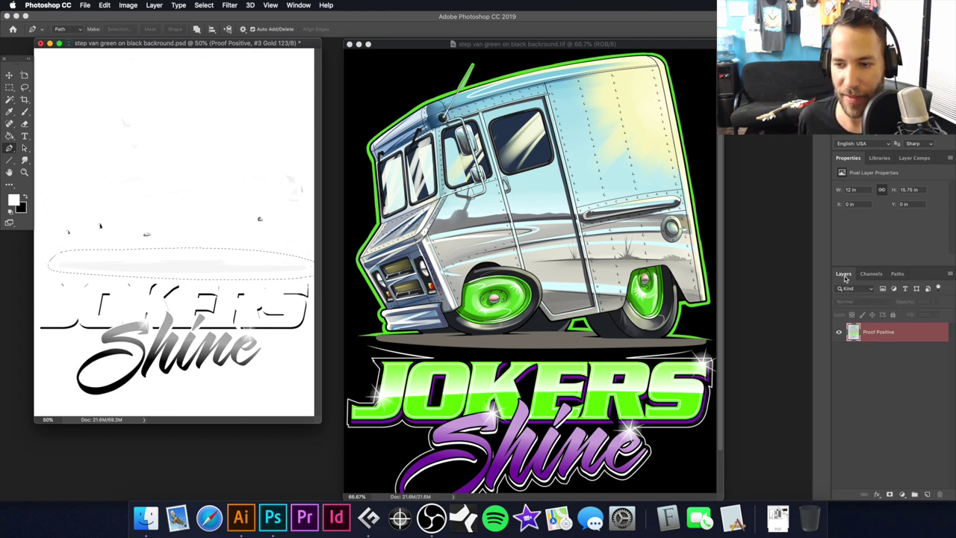
key(alt+BackSpace)
click(549, 173)
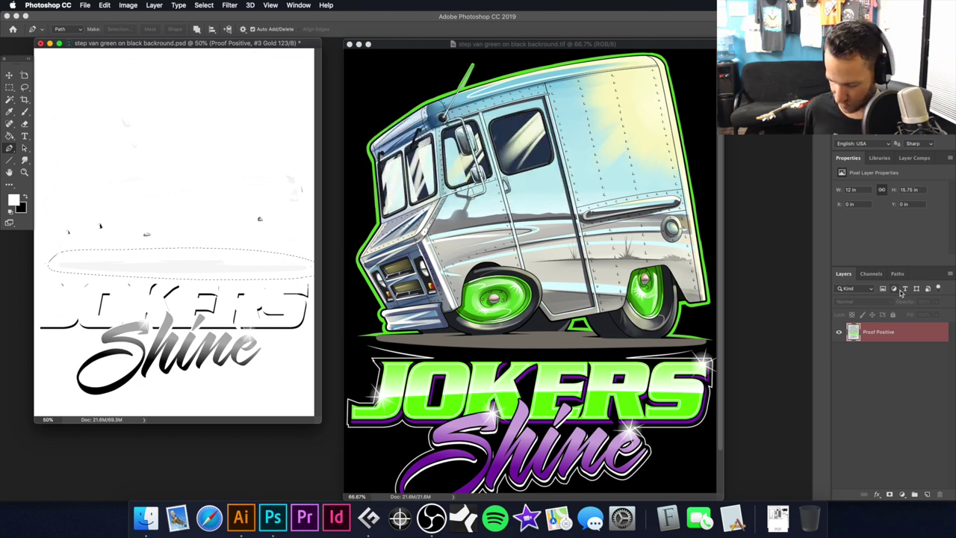
click(871, 274)
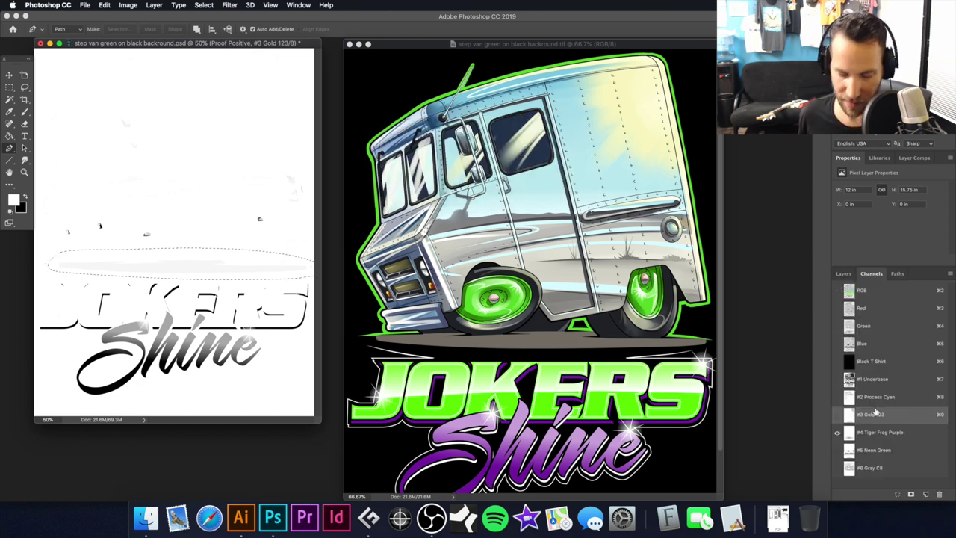
click(870, 434)
key(alt+BackSpace)
key(super+d)
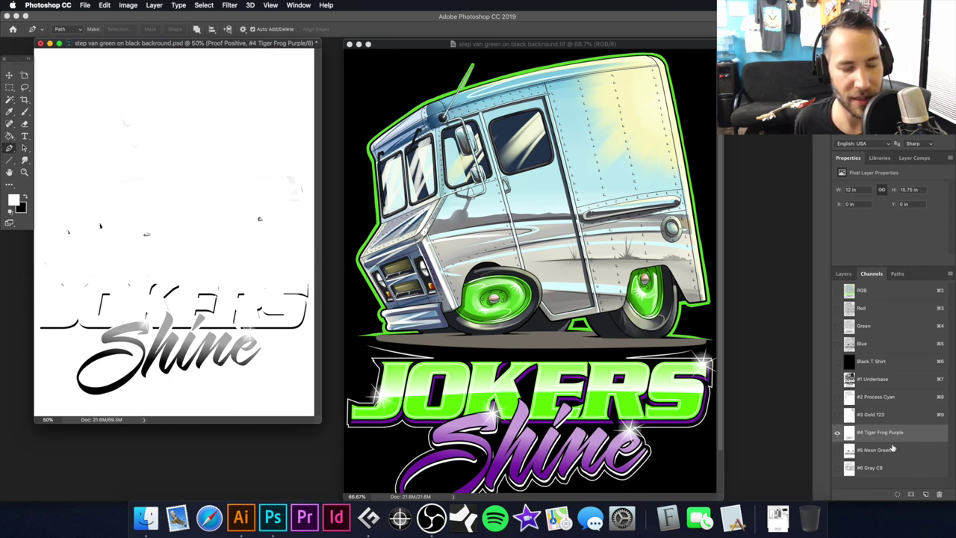
Compare the Westville Indiana lettering on the #5 Neon Green channel with its color in the original TIF artwork.
click(875, 450)
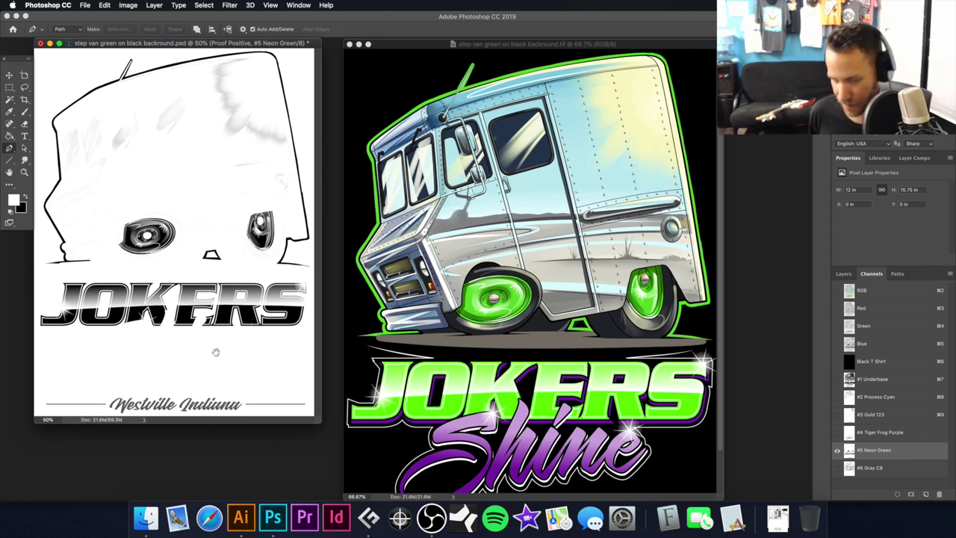
click(433, 47)
key(super+minus)
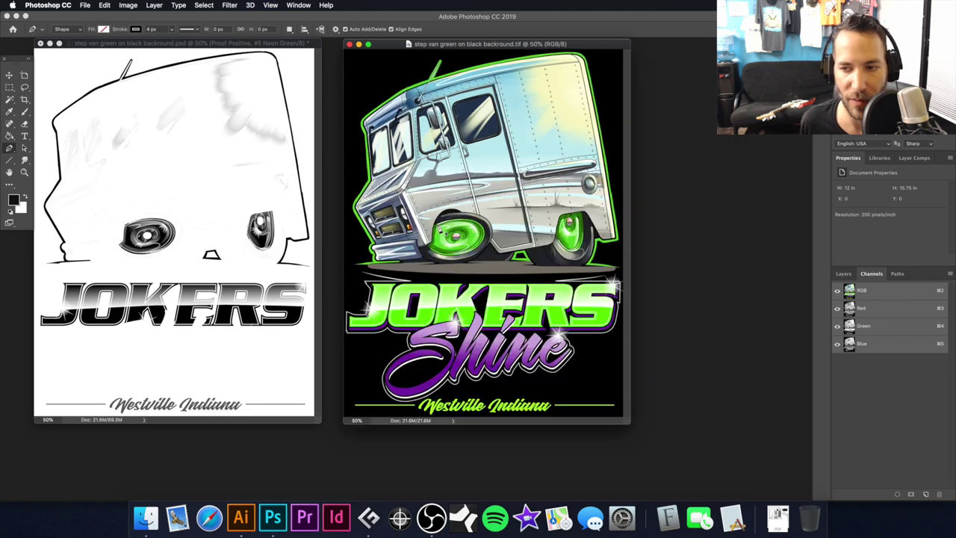
drag(478, 402, 523, 231)
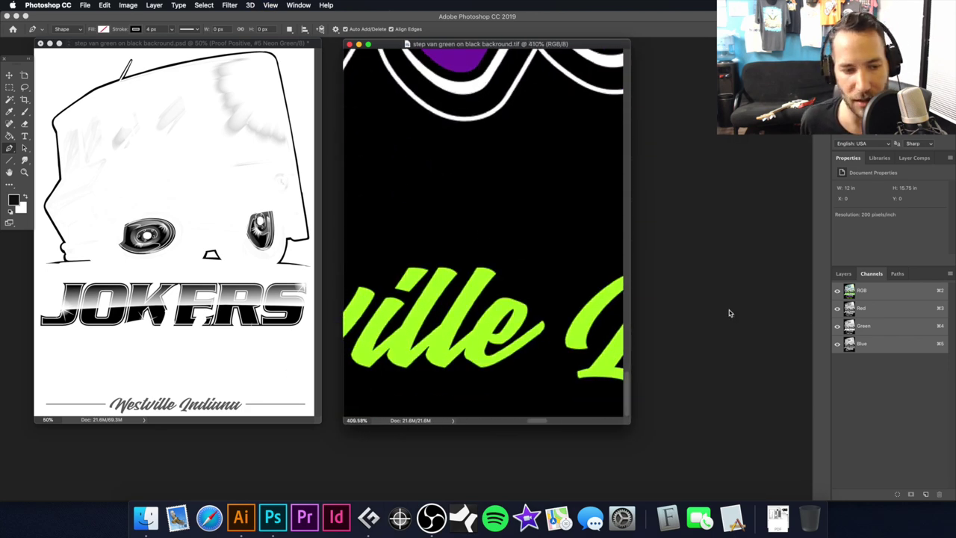
click(255, 380)
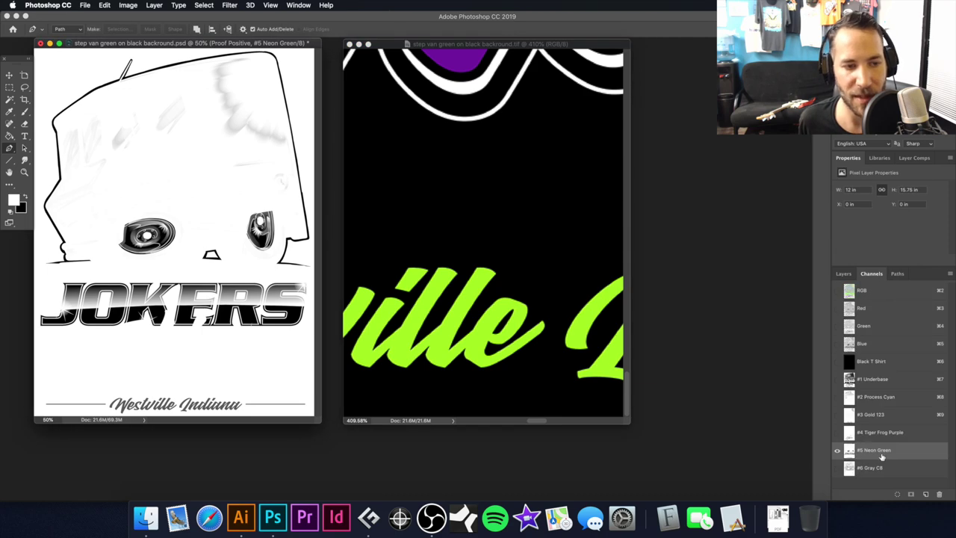
Lasso a loose selection around the Westville Indiana lettering and its side lines on the #3 Gold 123 channel.
click(902, 416)
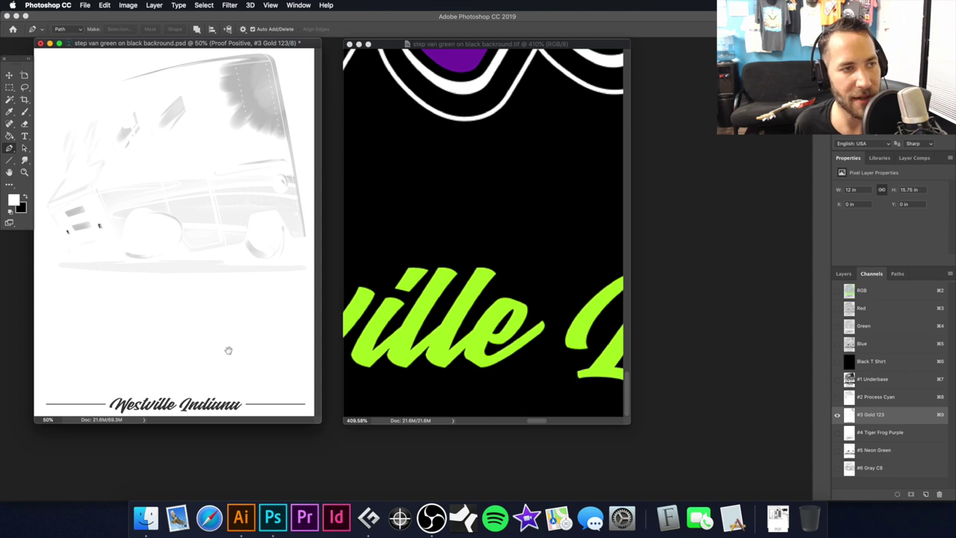
drag(194, 366, 224, 367)
drag(167, 371, 226, 258)
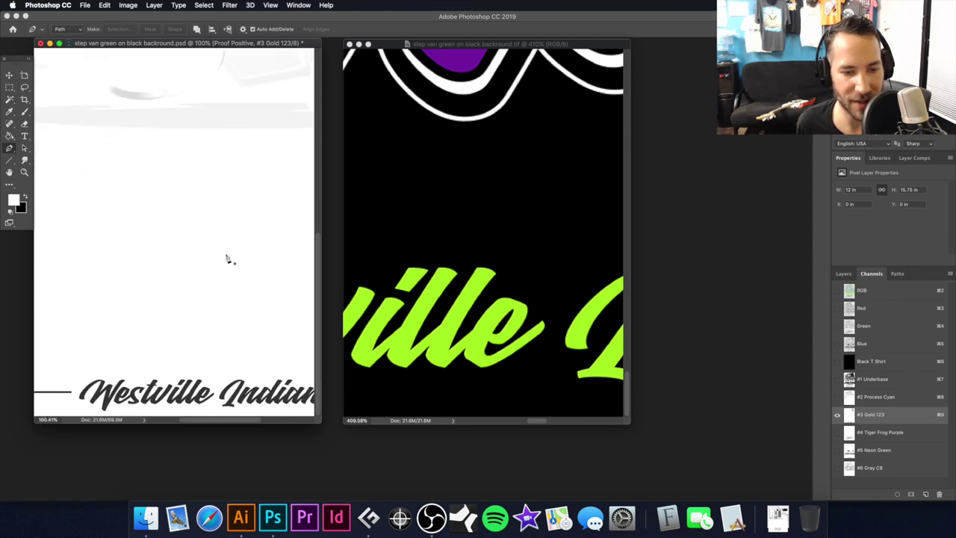
alt+click(180, 335)
click(24, 87)
mouse_move(192, 392)
mouse_down()
mouse_move(326, 391)
mouse_move(506, 412)
mouse_move(558, 430)
mouse_move(581, 470)
mouse_move(551, 493)
mouse_move(110, 513)
mouse_move(46, 501)
mouse_move(21, 455)
mouse_move(103, 413)
mouse_move(250, 396)
mouse_up()
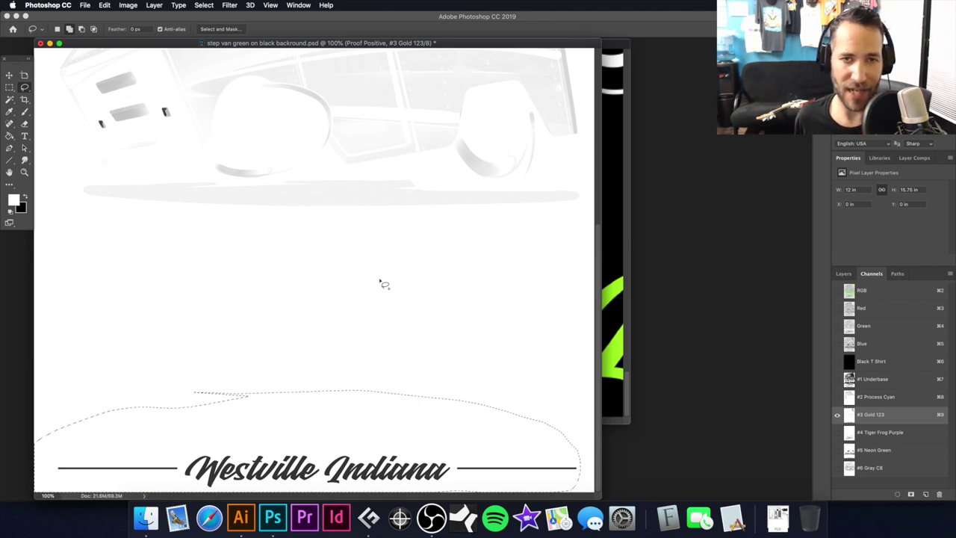
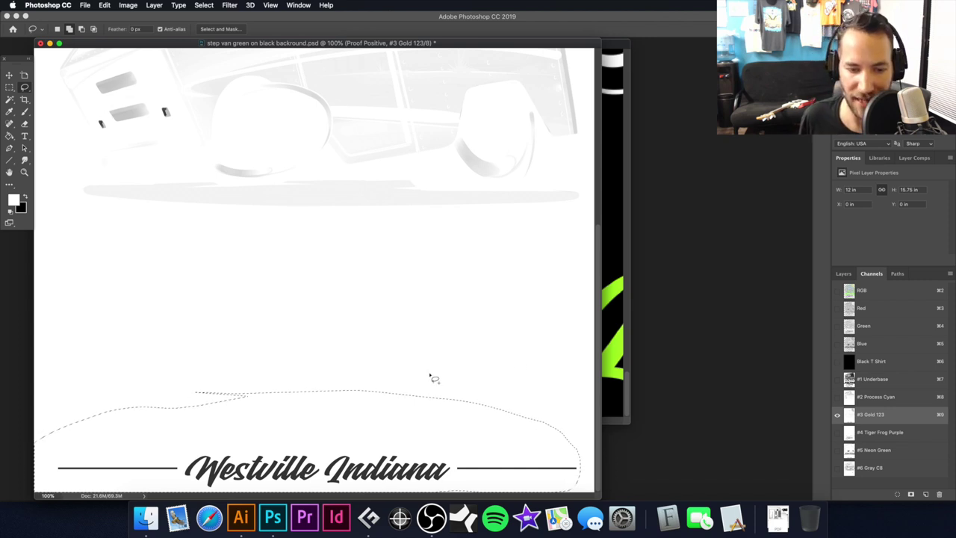
Apply Levels to the selected lettering with the black point sampled from the word Indiana, giving black input 42, and deselect.
key(super+l)
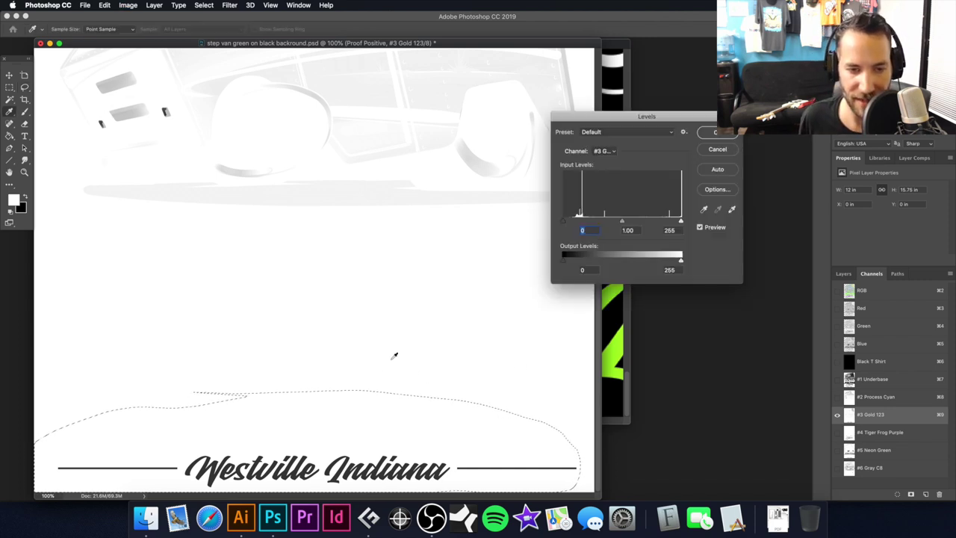
click(704, 210)
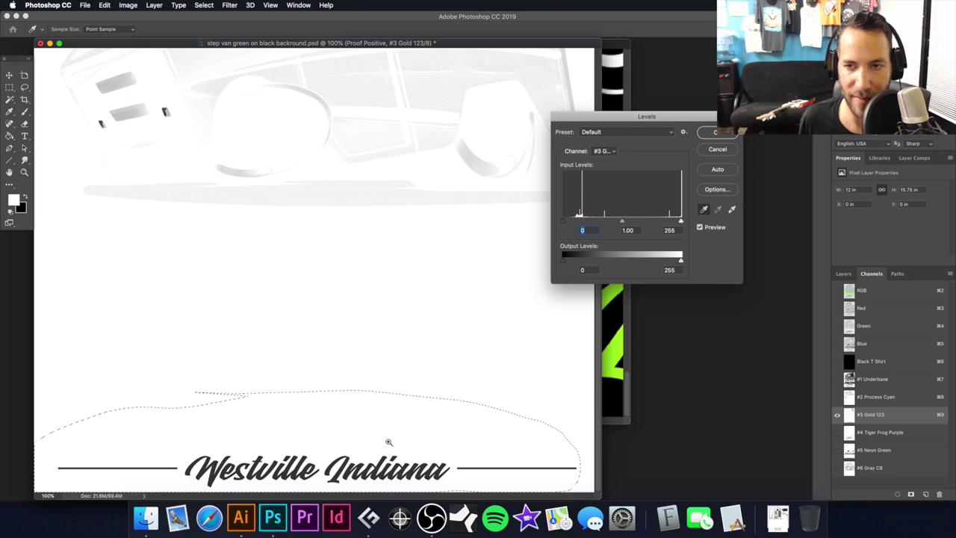
drag(390, 440, 446, 449)
drag(415, 396, 389, 247)
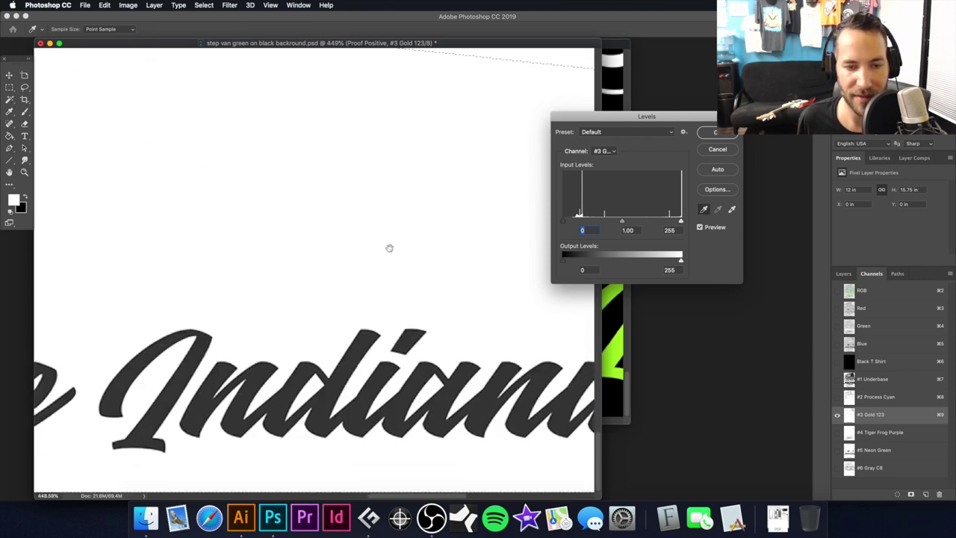
click(364, 337)
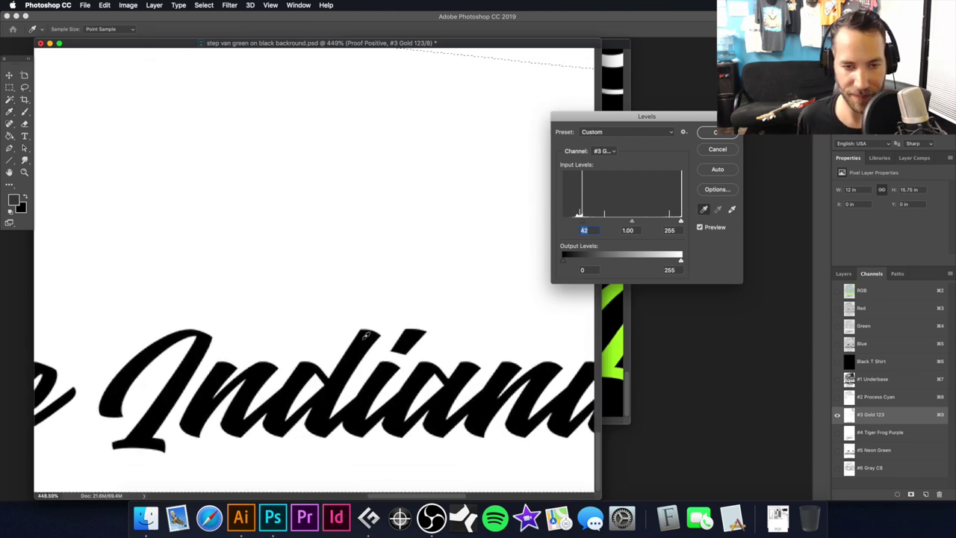
click(716, 133)
scroll(386, 287, down, 8)
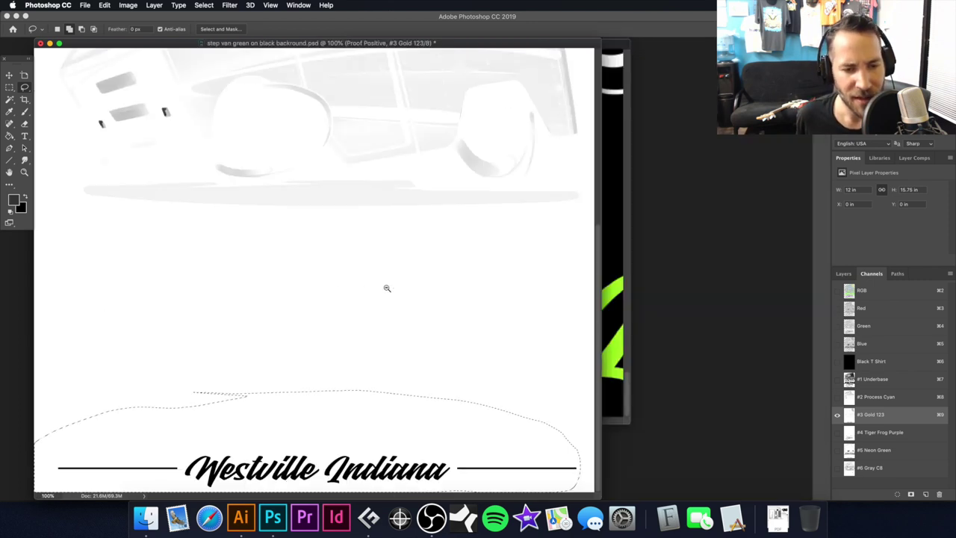
scroll(386, 287, down, 1)
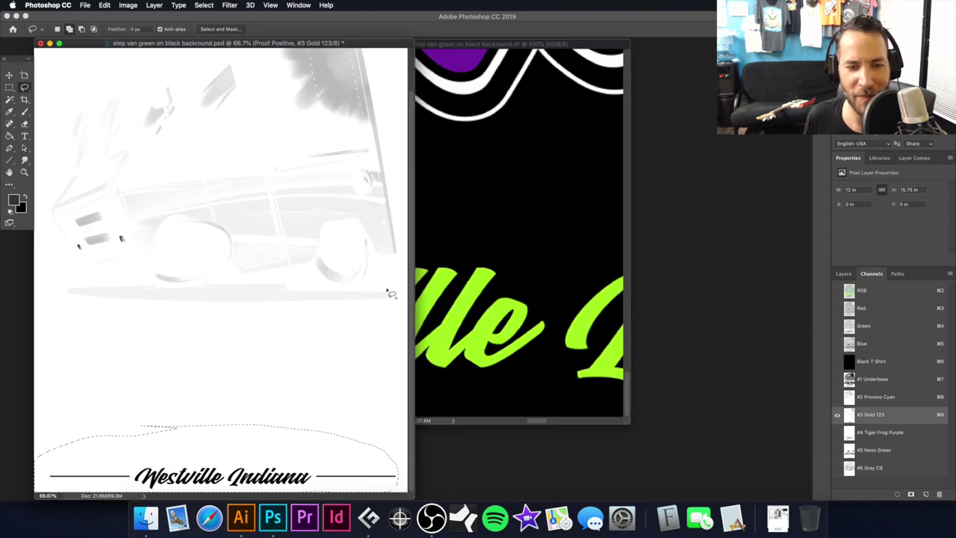
key(super+d)
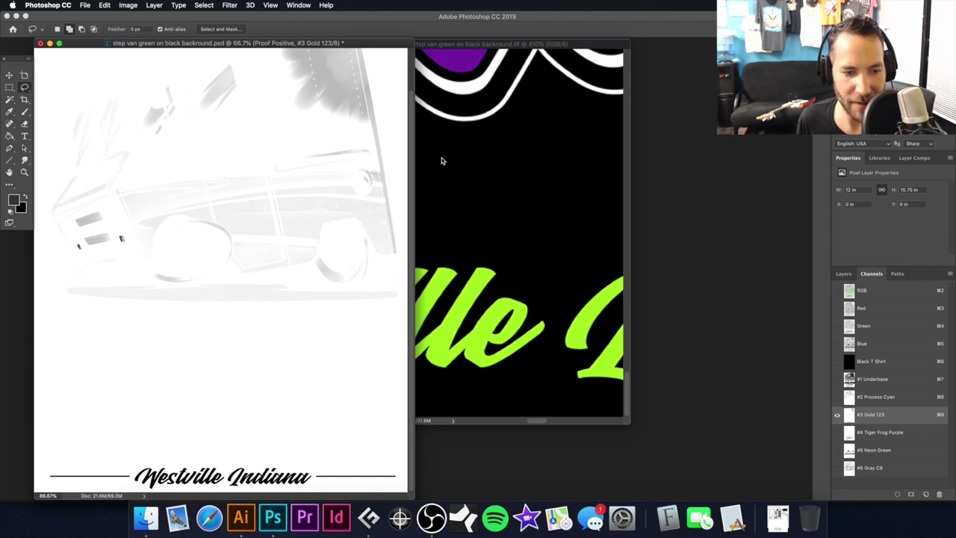
drag(328, 43, 352, 43)
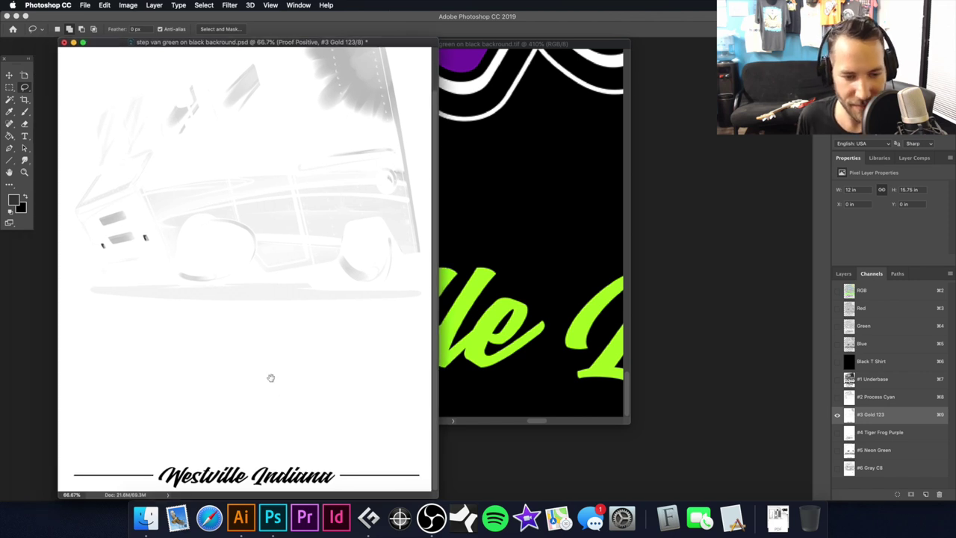
Examine the solid Westville Indiana lettering against the rest of the #3 Gold 123 channel, both close up and at full view.
super+click(225, 397)
drag(251, 406, 288, 279)
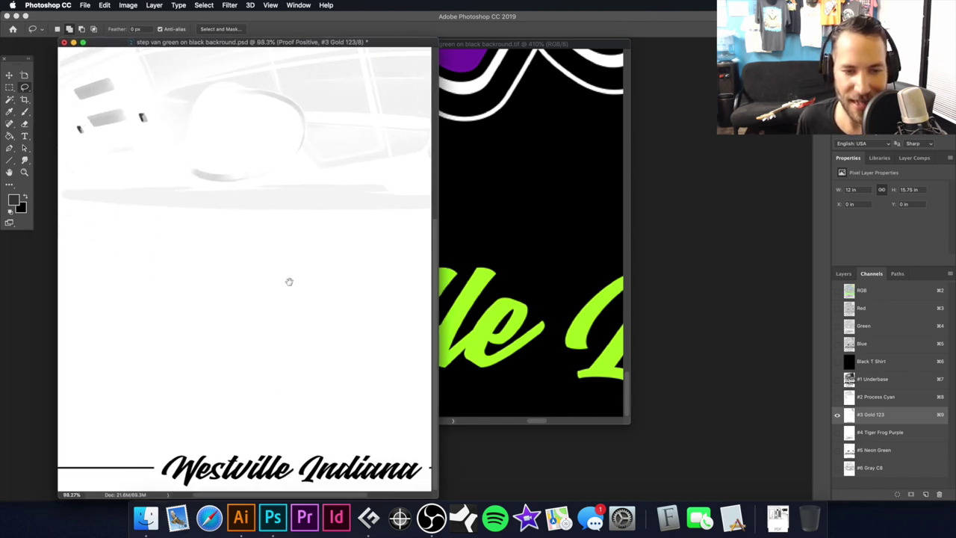
alt+super+click(259, 363)
alt+click(256, 313)
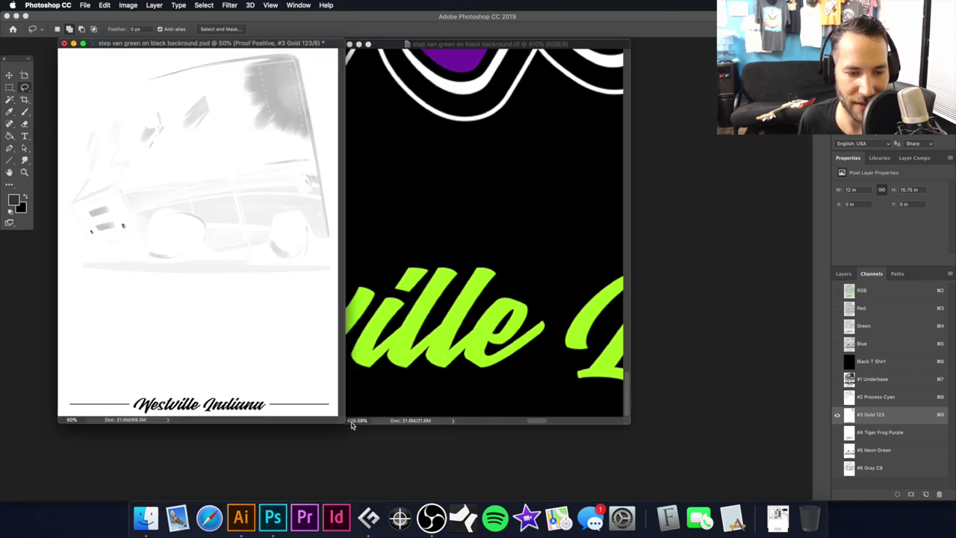
drag(343, 420, 434, 455)
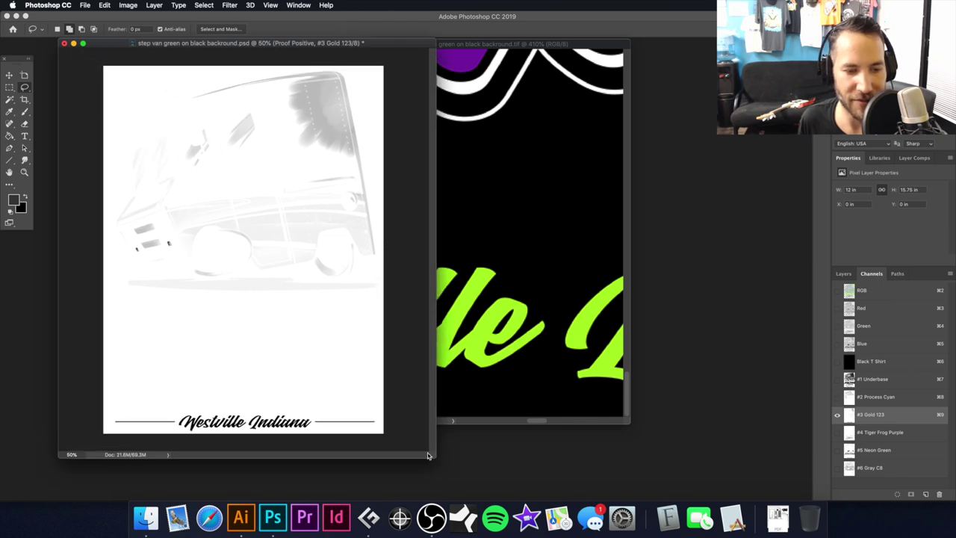
key(super+0)
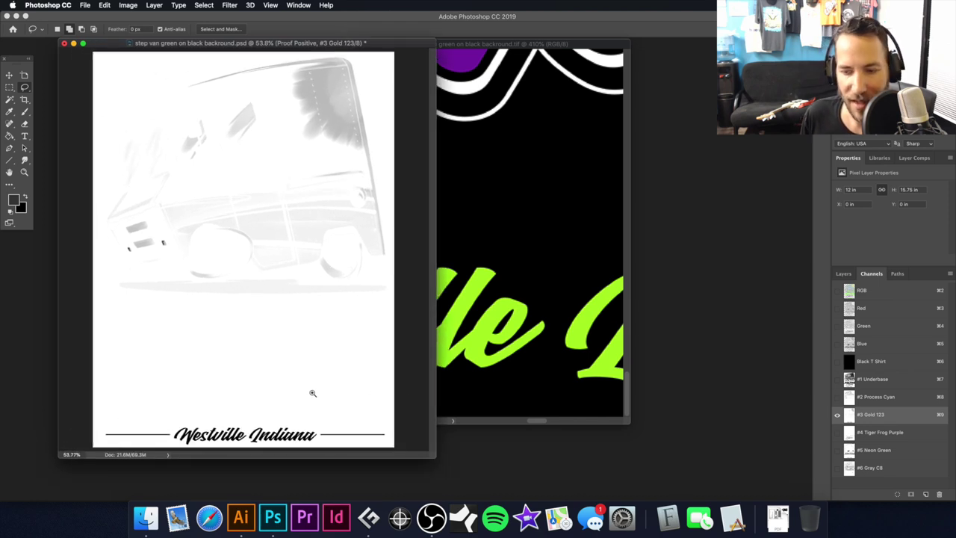
click(295, 412)
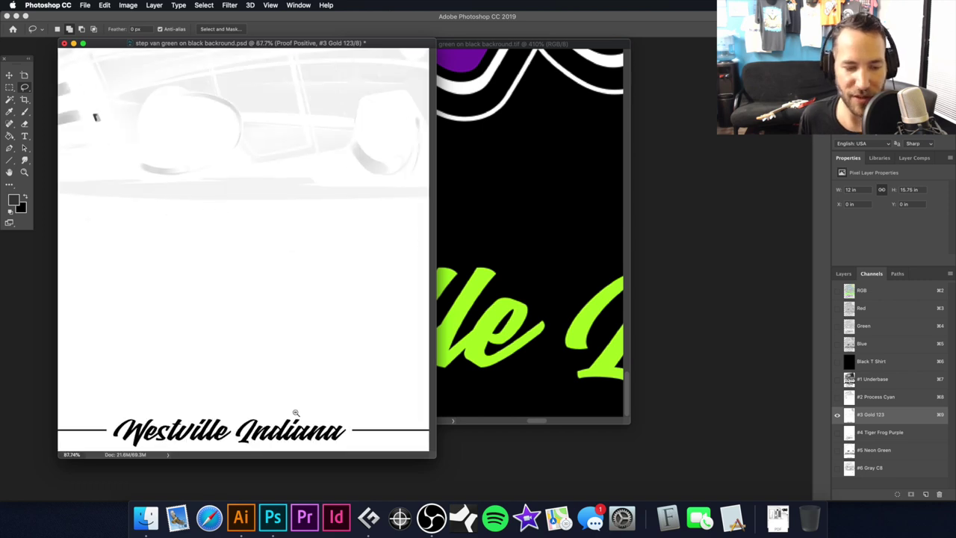
drag(296, 413, 317, 363)
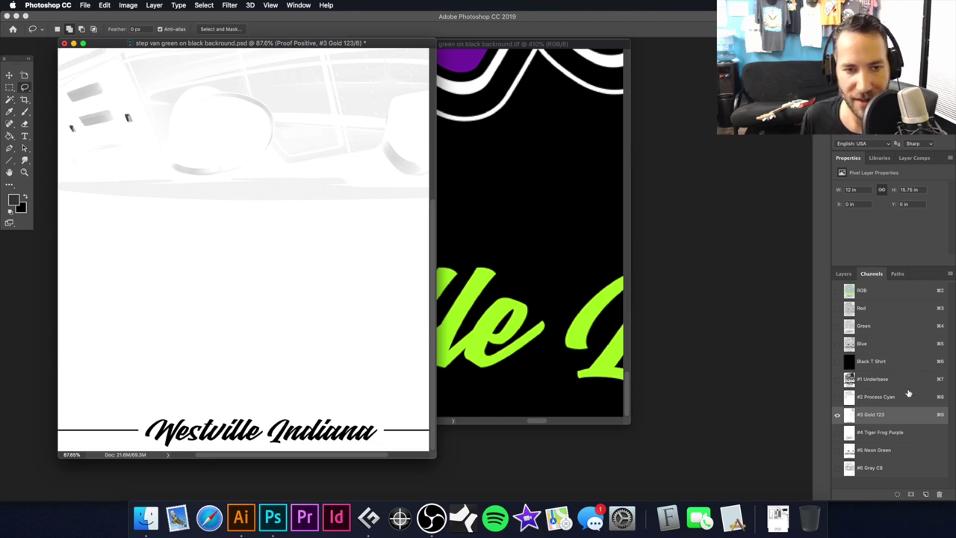
Review the #4 Tiger Frog Purple and #5 Neon Green channels for leftover unwanted areas.
click(903, 437)
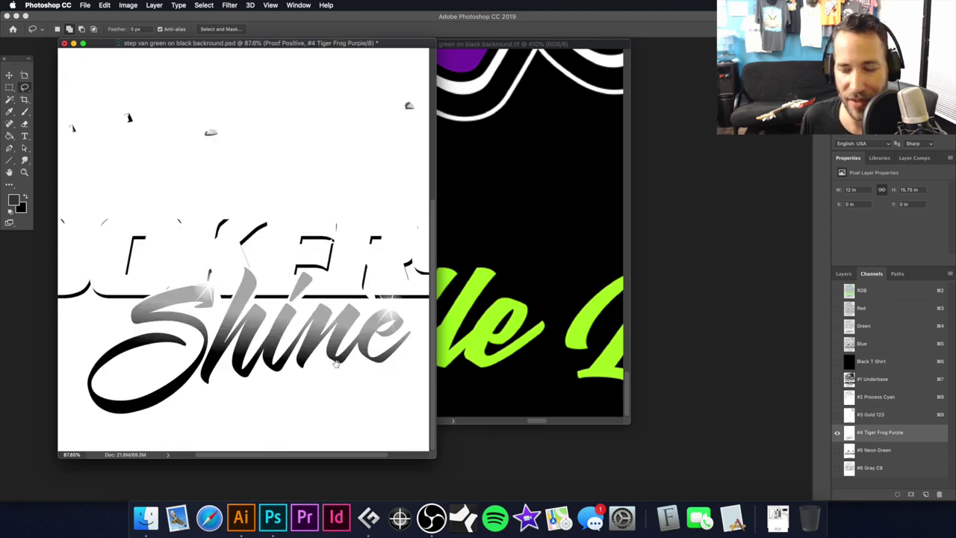
key(super+minus)
key(super+minus)
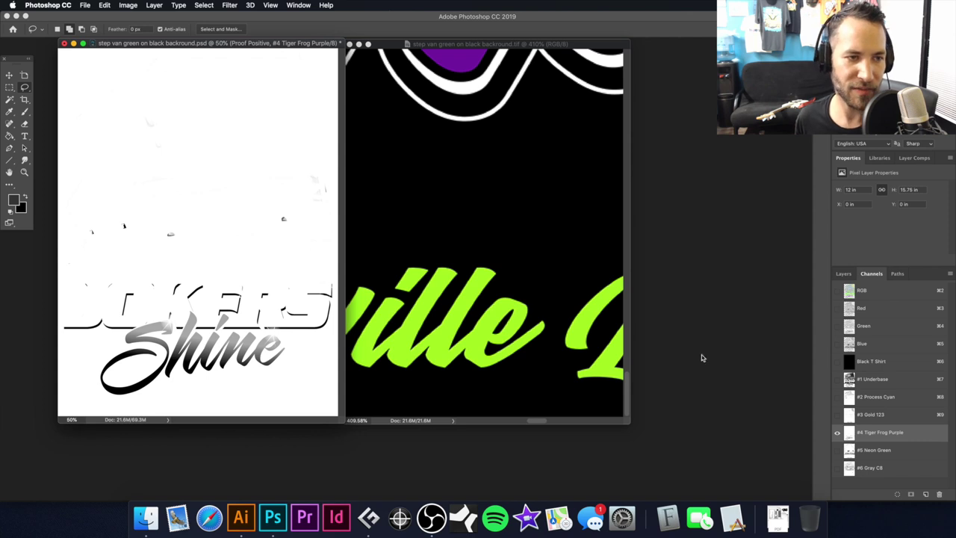
click(904, 452)
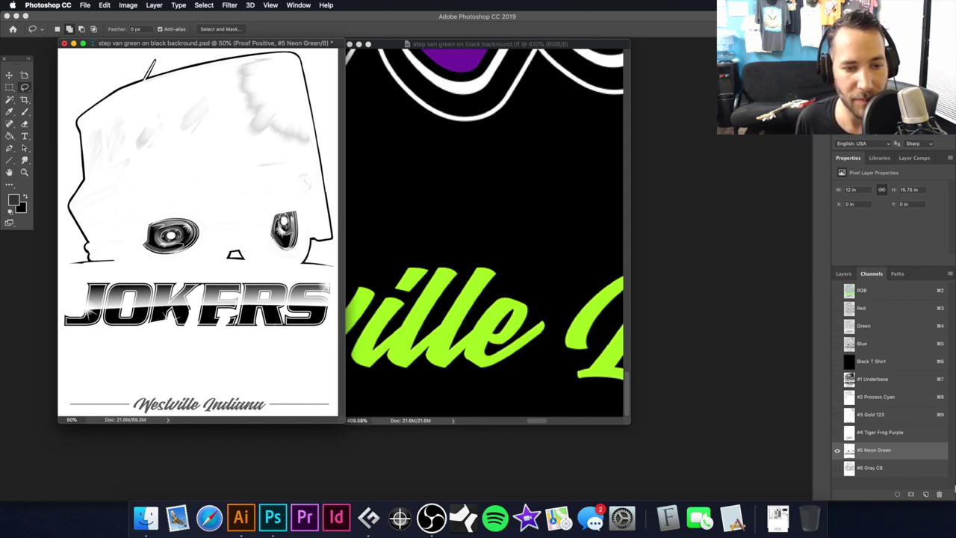
On the #6 Gray C8 channel, lasso the faint stray outline beneath the lower sparkle, fill it with white, and deselect.
click(911, 469)
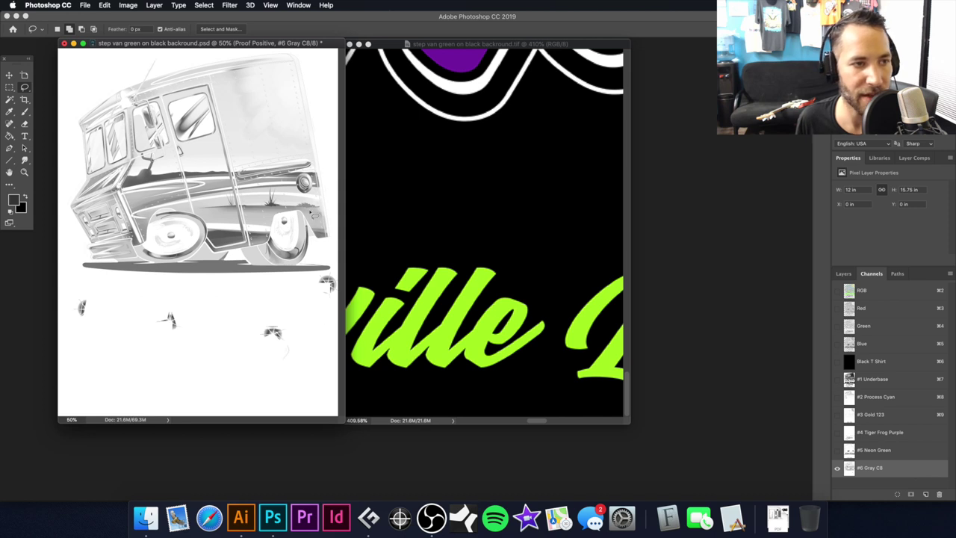
scroll(265, 350, up, 5)
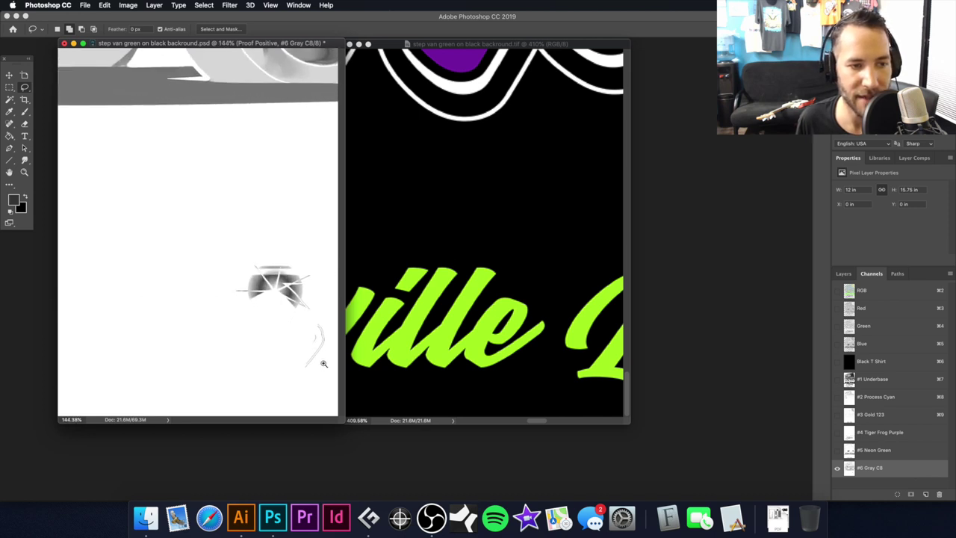
drag(291, 350, 187, 242)
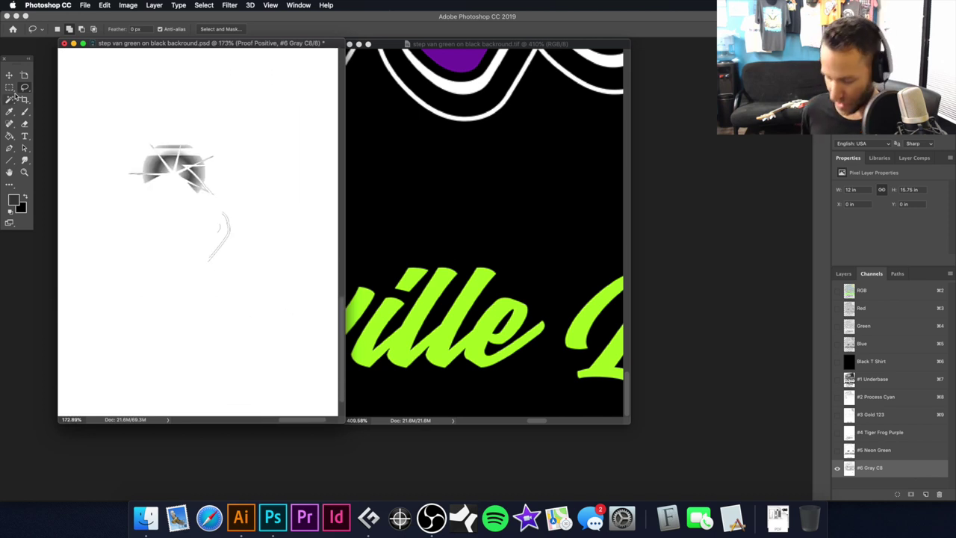
mouse_move(192, 225)
mouse_down()
mouse_move(230, 258)
mouse_move(169, 259)
mouse_move(187, 235)
mouse_up()
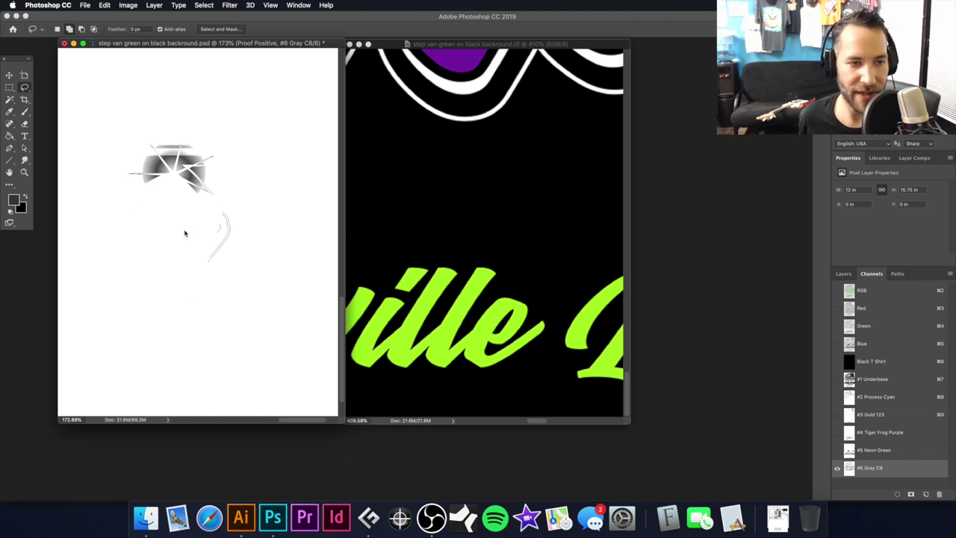
key(x)
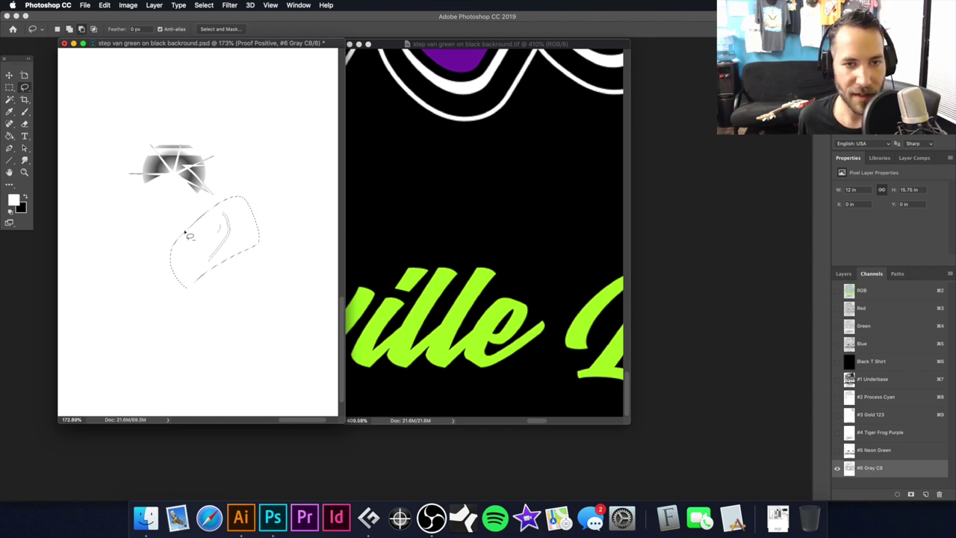
key(alt+BackSpace)
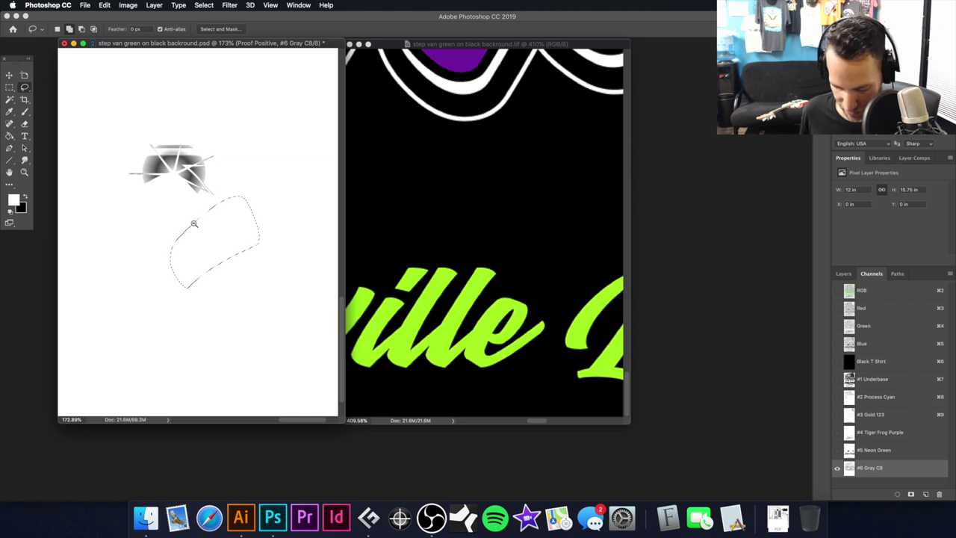
alt+click(192, 228)
key(super+minus)
key(super+minus)
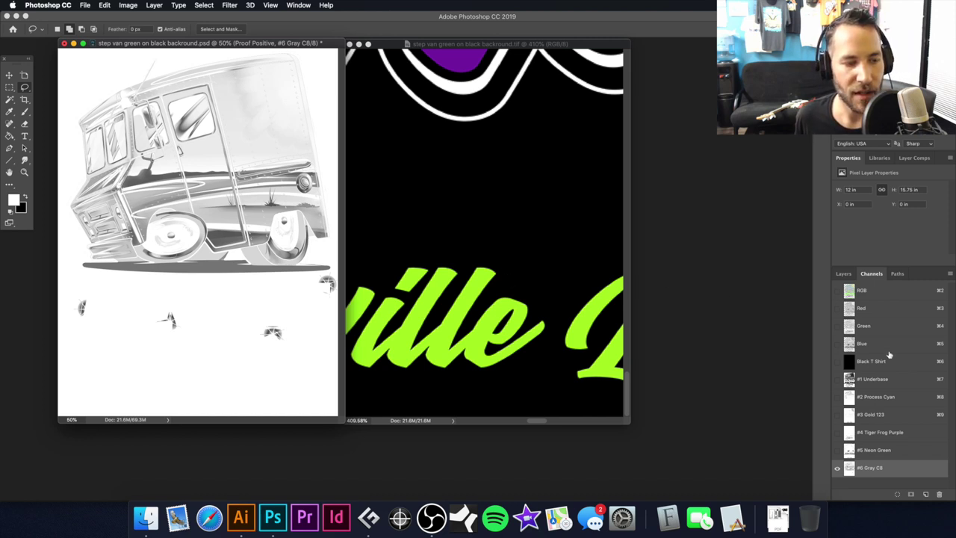
Show the Black T Shirt channel and all six spot color channels together to preview the composite print at 50%.
drag(838, 361, 837, 452)
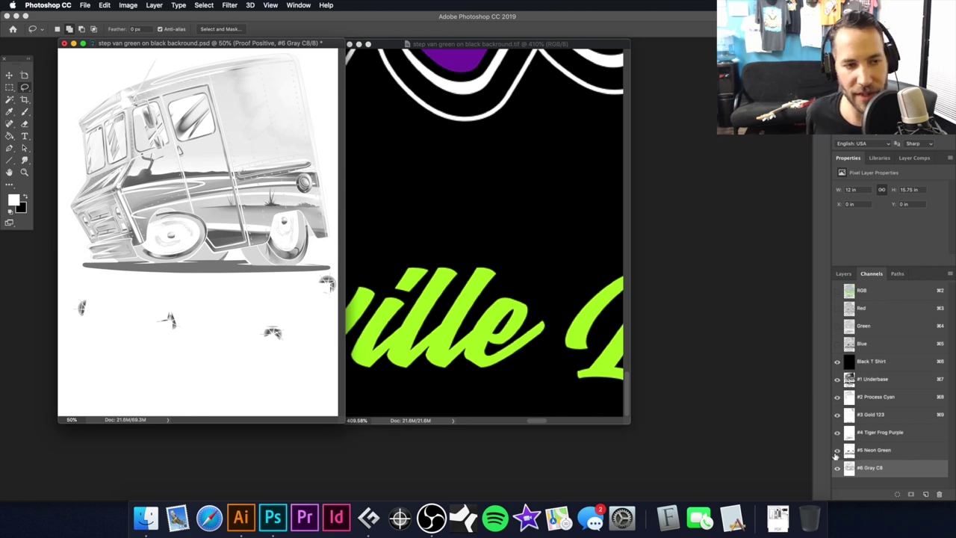
alt+click(220, 242)
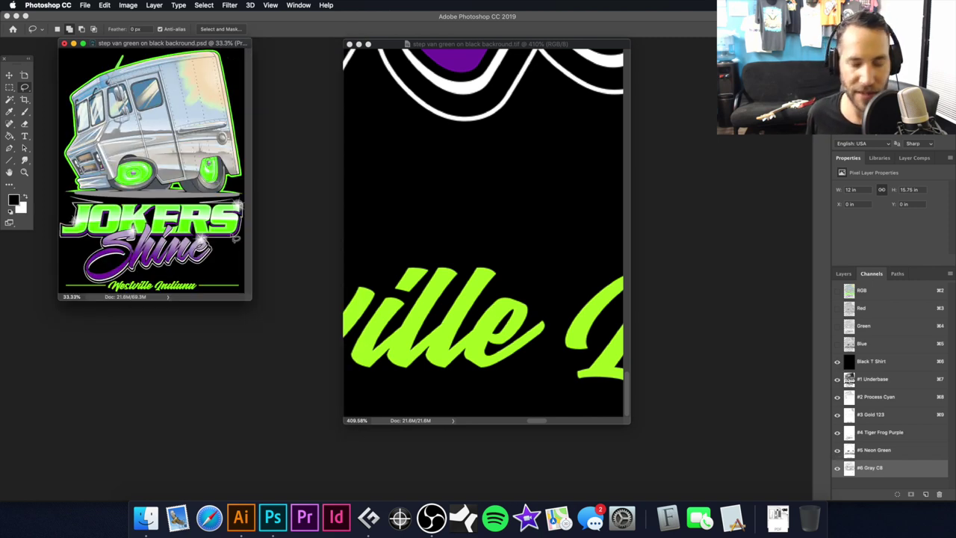
drag(164, 43, 196, 59)
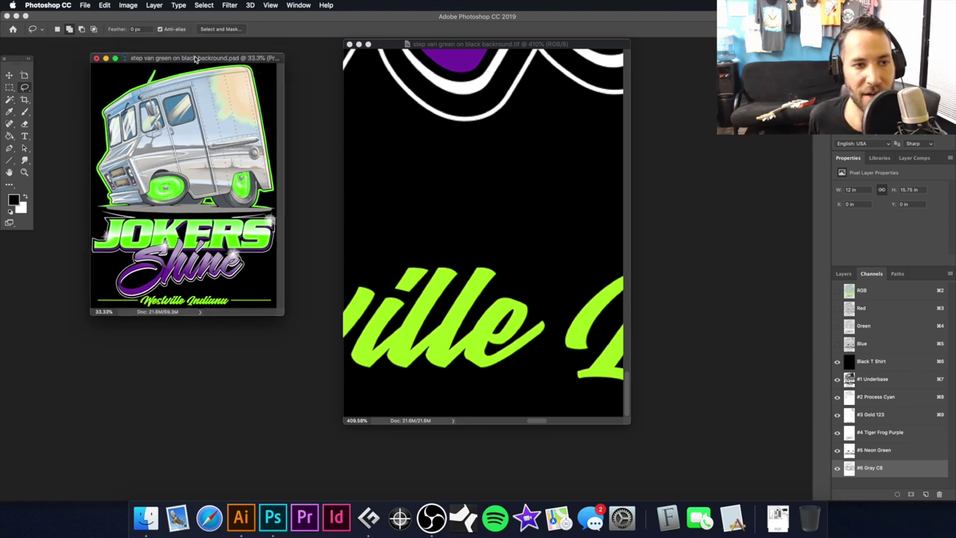
drag(196, 59, 173, 71)
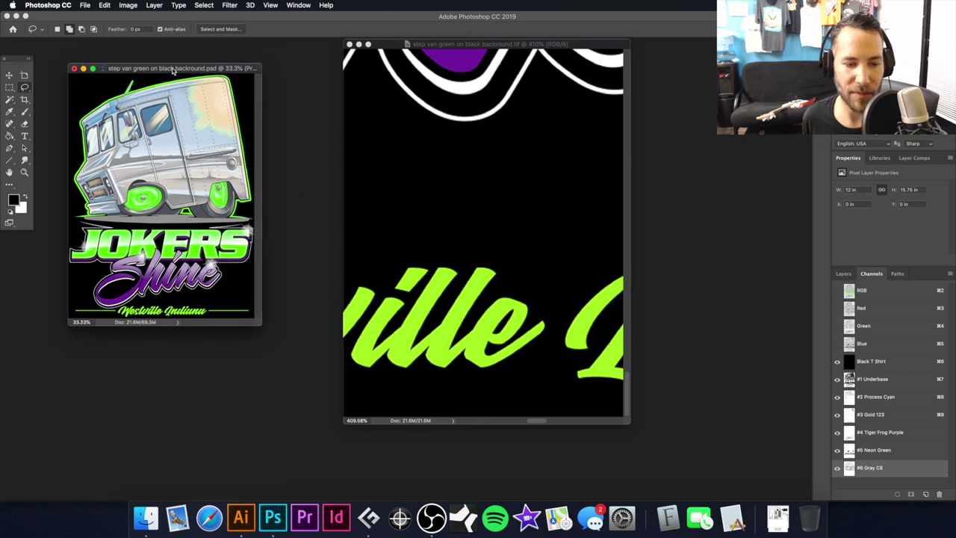
key(super+equal)
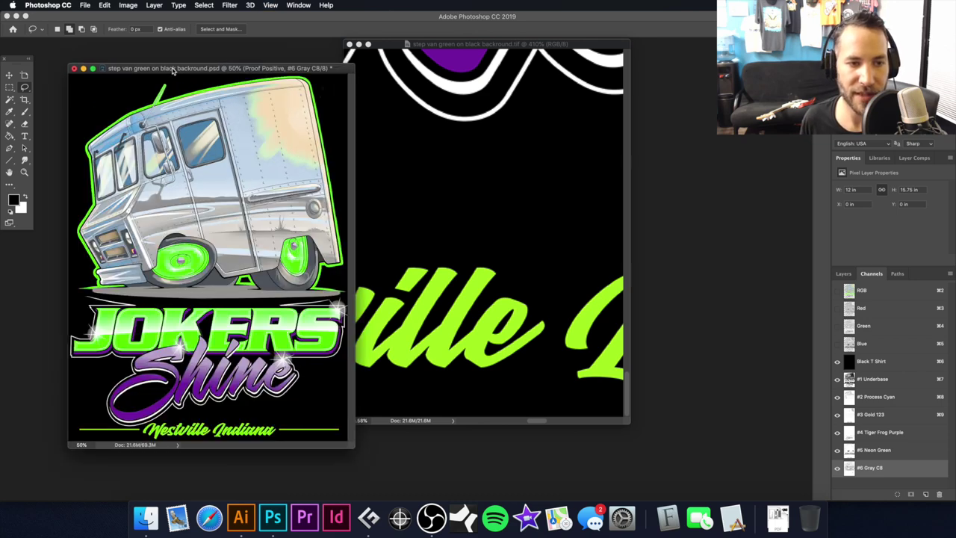
key(super+equal)
key(super+minus)
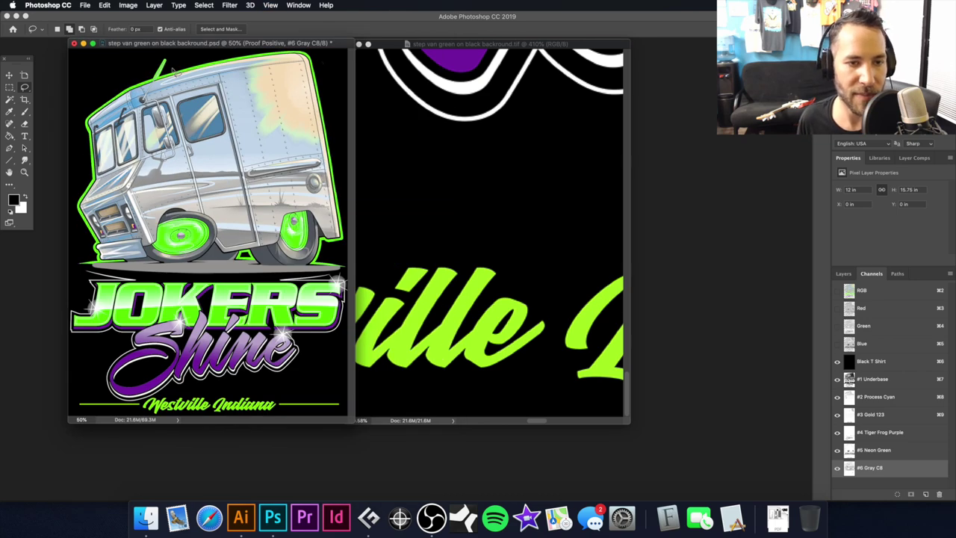
Switch to Separation Studio 4, examine the original Gray C8 separation, and return to Photoshop.
click(368, 512)
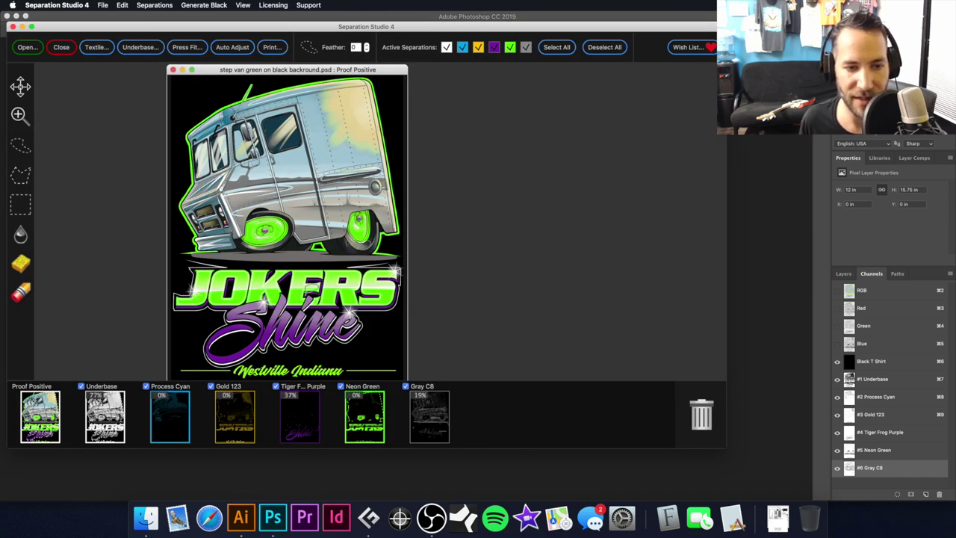
mouse_move(432, 419)
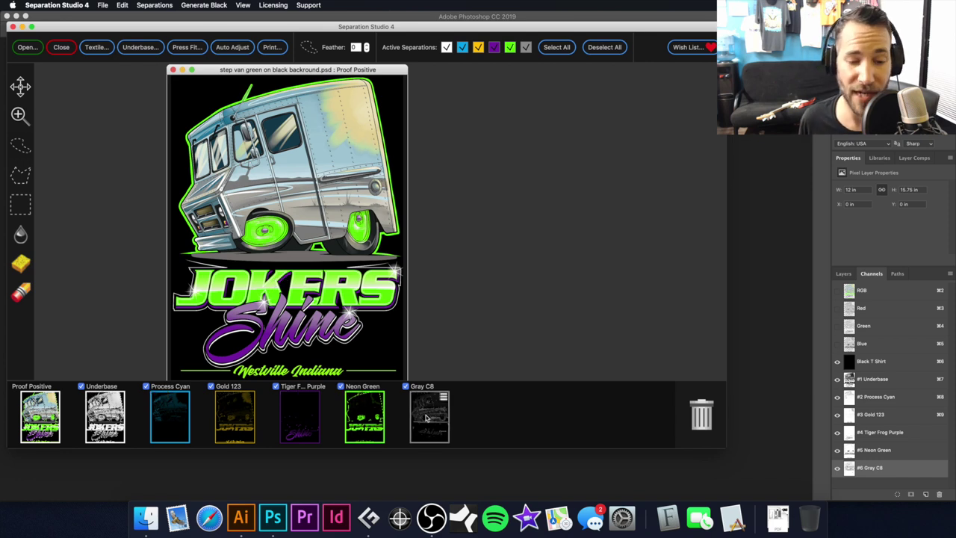
click(428, 412)
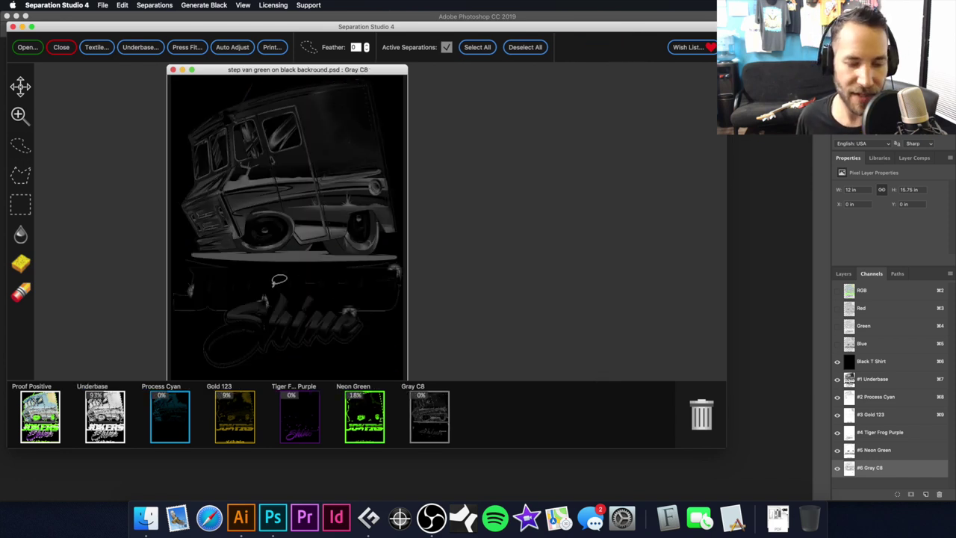
mouse_move(294, 435)
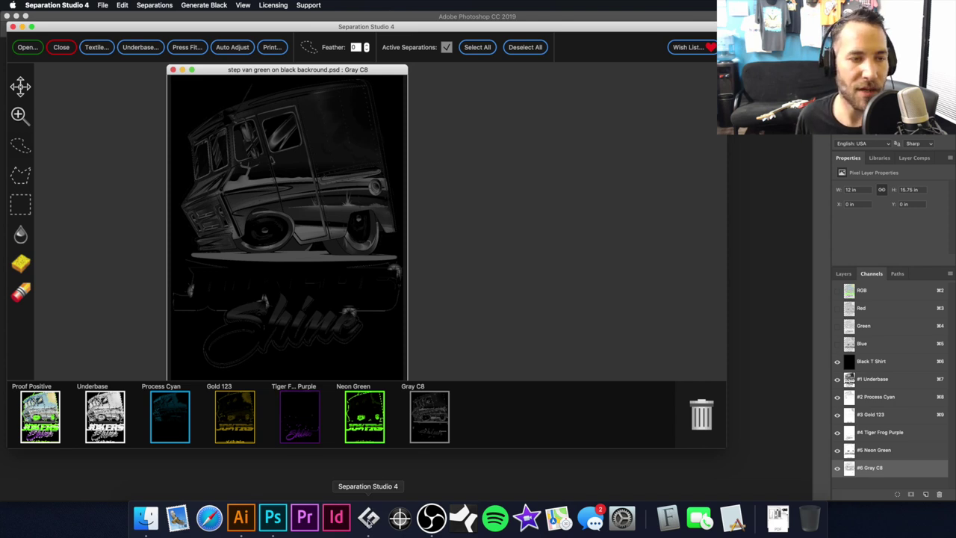
click(273, 518)
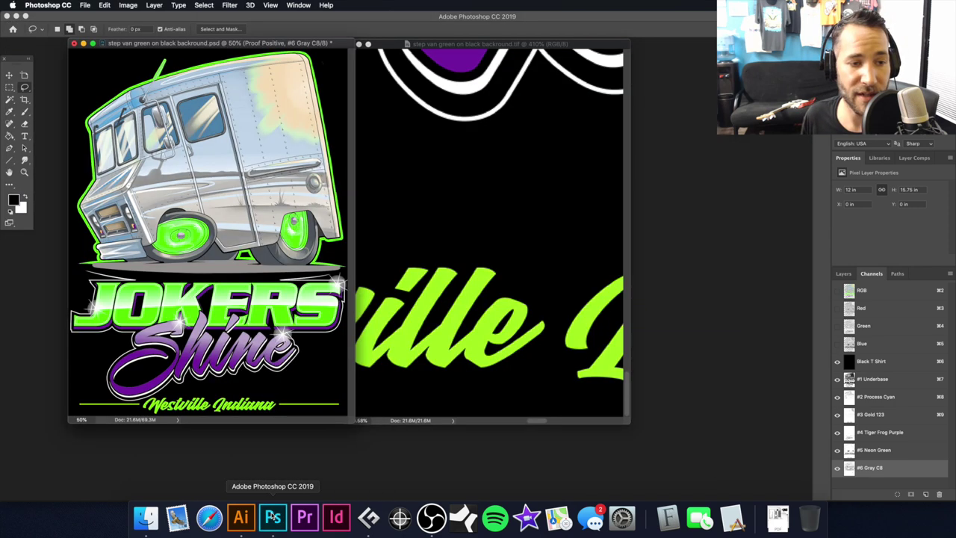
Enlarge the separation's document window and inspect the Shine and Westville Indiana lettering in the composite.
alt+click(260, 217)
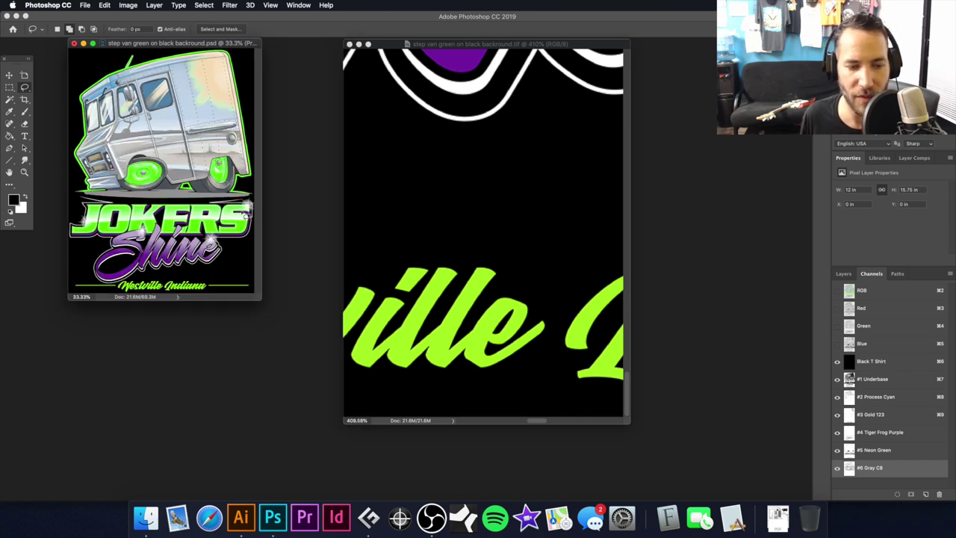
drag(259, 300, 555, 422)
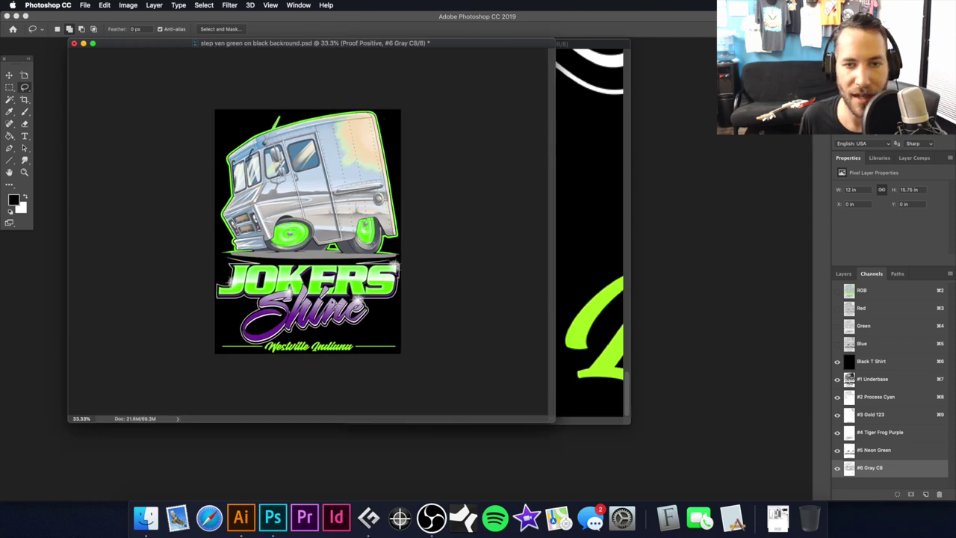
drag(298, 337, 367, 341)
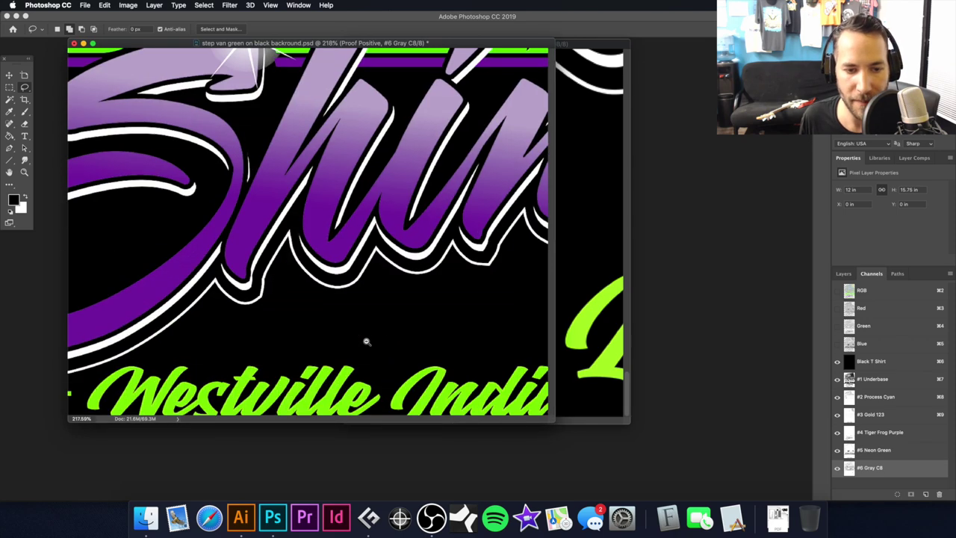
click(92, 43)
key(super+minus)
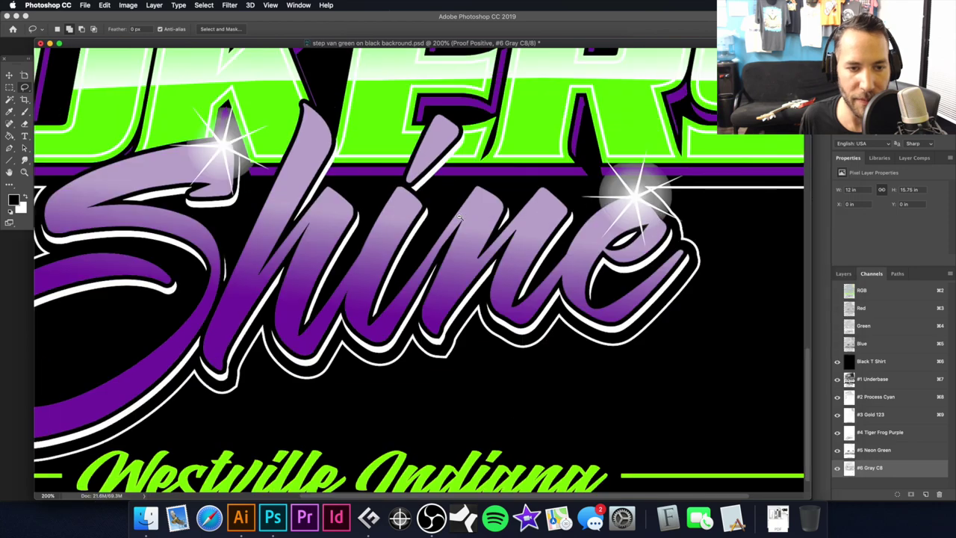
key(super+minus)
key(super+minus)
Inspect the sparkle on Shine, the Jokers lettering, and the van's wheels and shadow in the composite at up to 261%.
drag(334, 375, 239, 239)
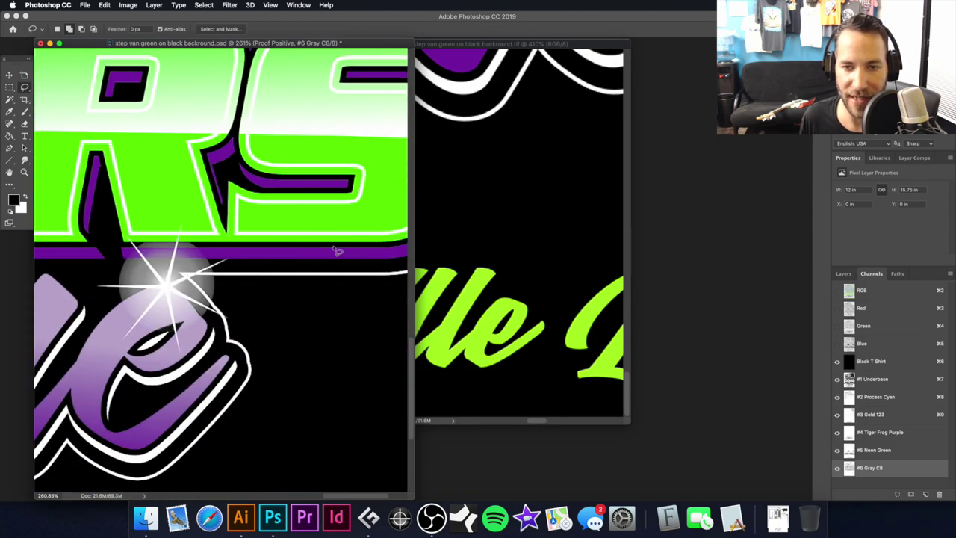
key(super+minus)
key(super+minus)
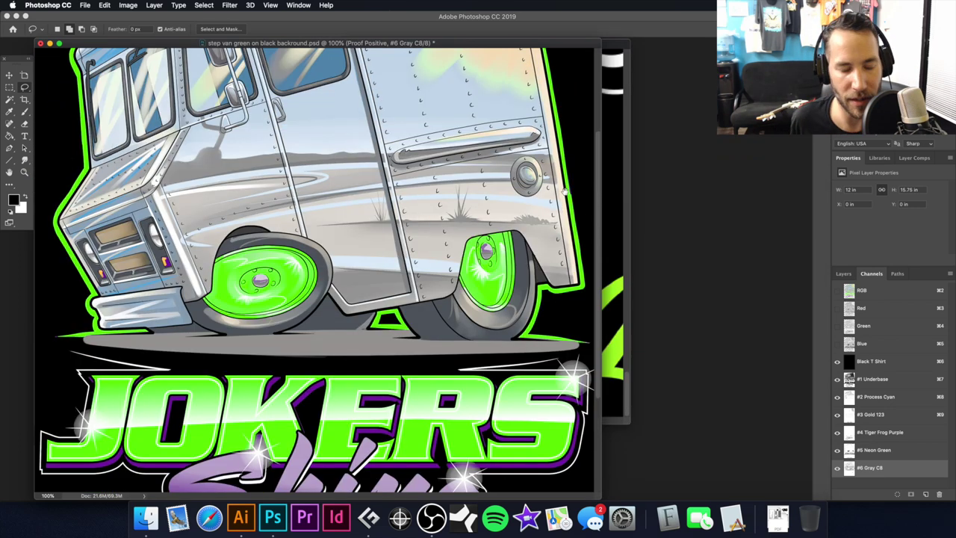
mouse_move(564, 191)
mouse_down()
mouse_move(562, 184)
mouse_move(556, 203)
mouse_up()
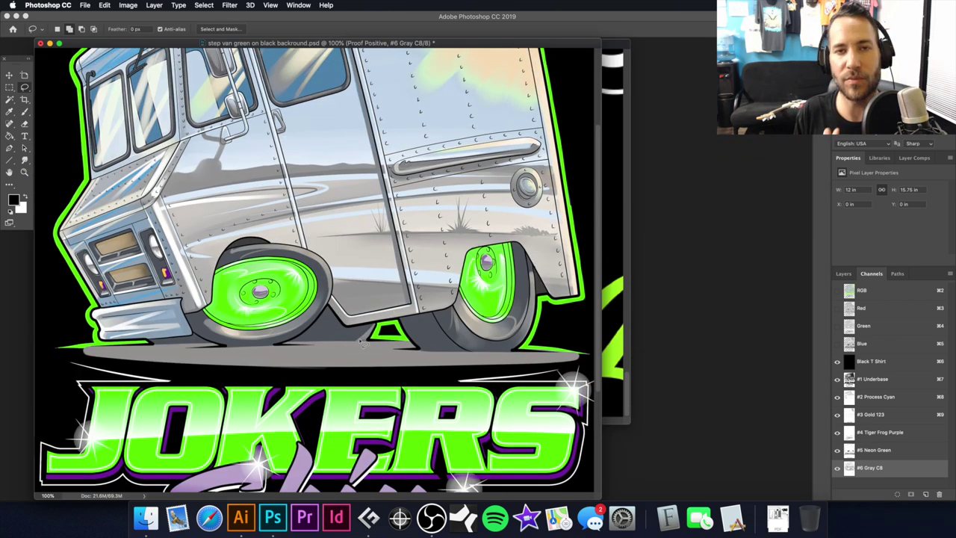
scroll(306, 366, down, 3)
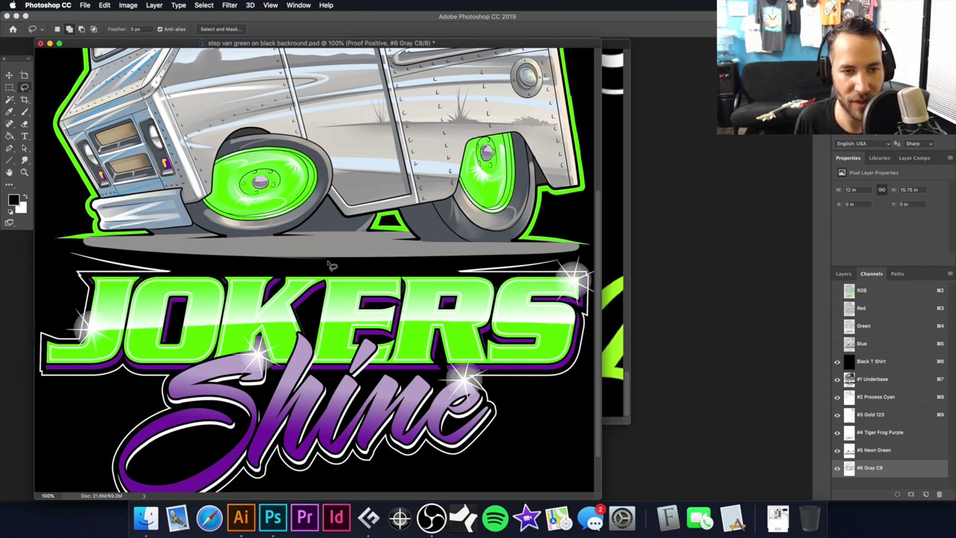
Inspect the composite from the Shine lettering up to the black area beside the van's upper rear corner at about 468%.
drag(324, 261, 321, 216)
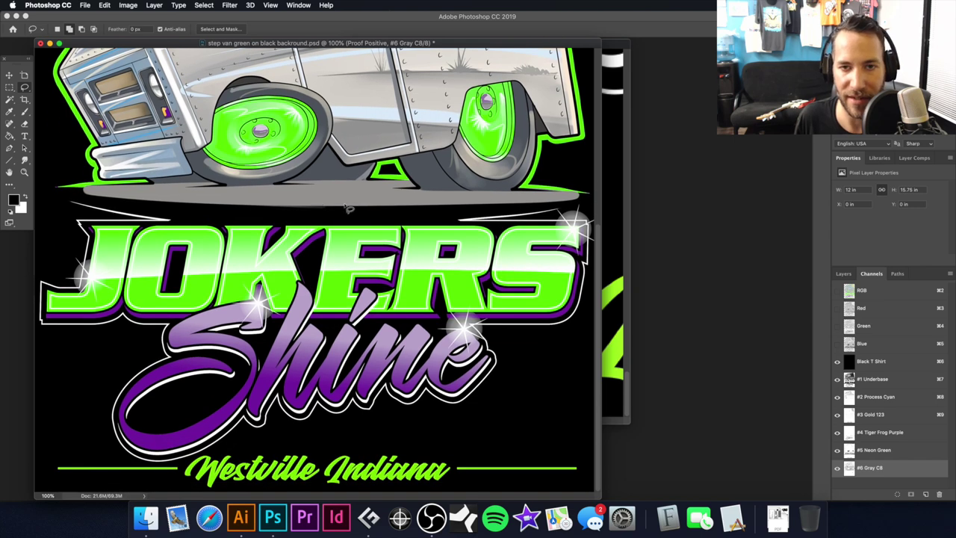
scroll(343, 196, up, 5)
scroll(448, 195, up, 4)
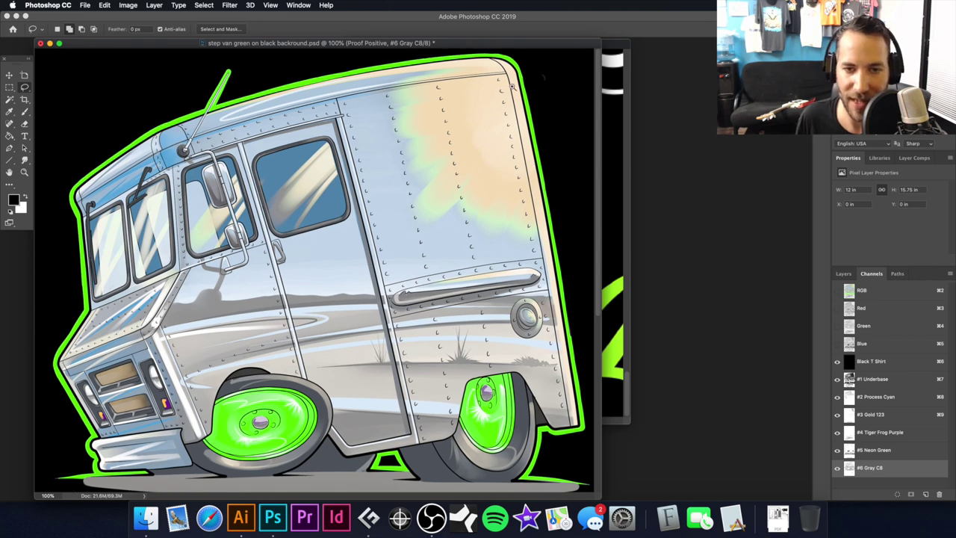
scroll(513, 87, up, 10)
scroll(410, 226, up, 1)
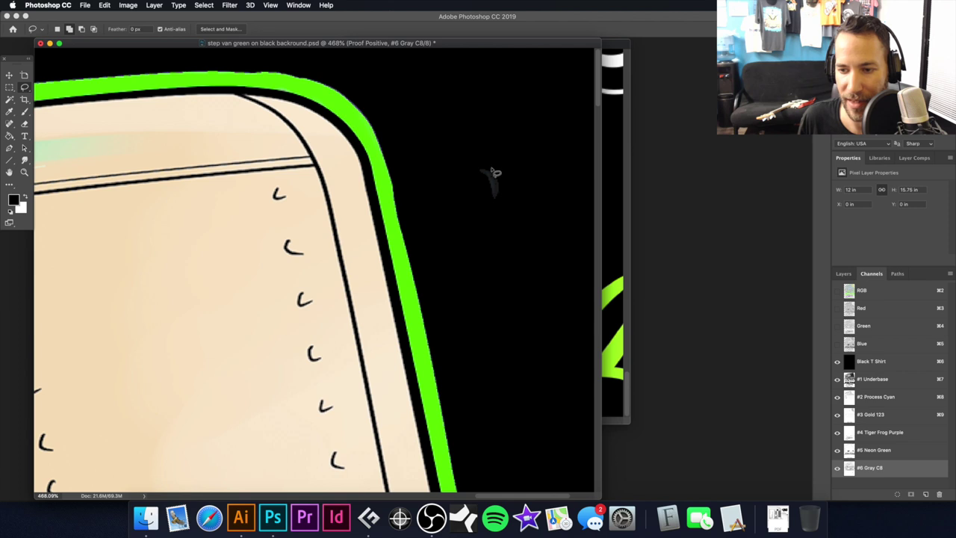
Hide the other channels and examine the van's upper rear corner in the Gray C8 and Underbase channels separately.
drag(837, 361, 837, 452)
alt+super+click(423, 247)
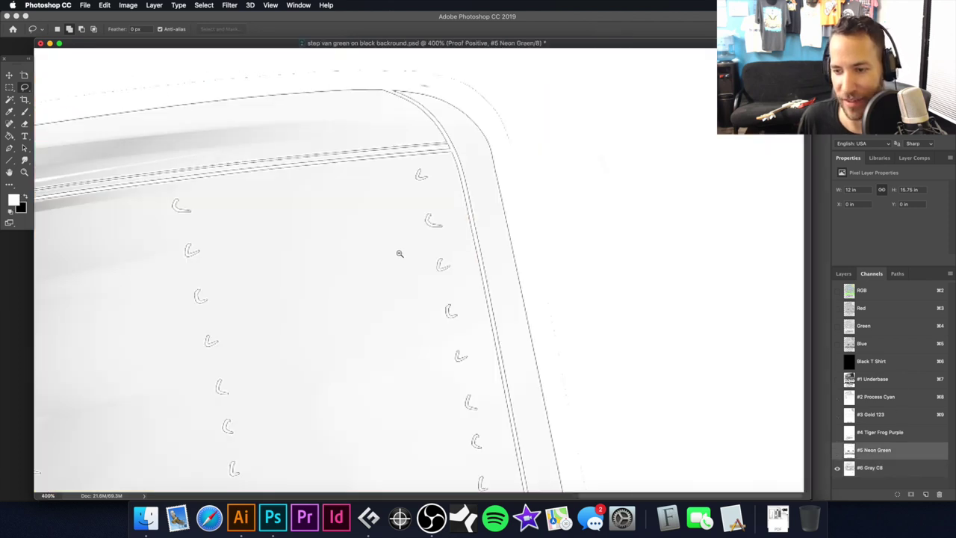
alt+super+click(402, 253)
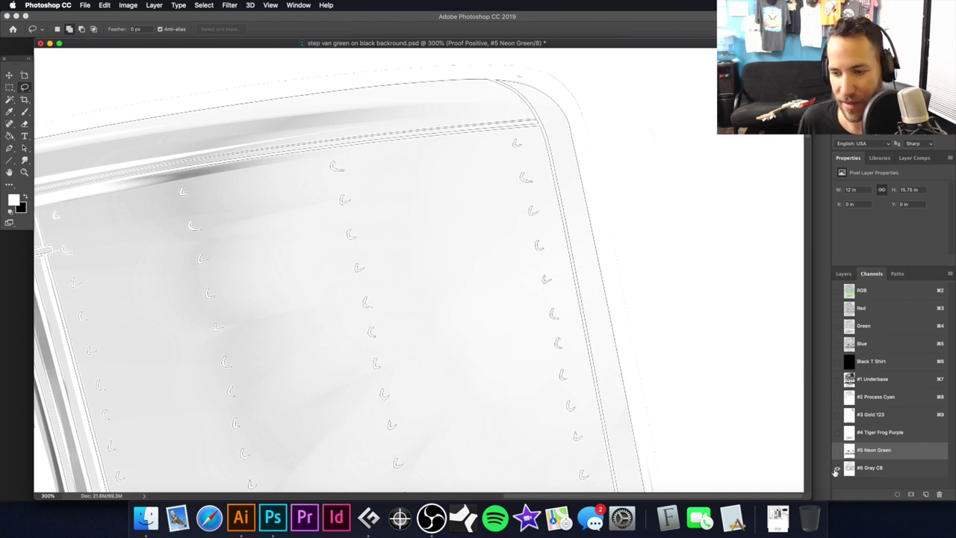
click(837, 380)
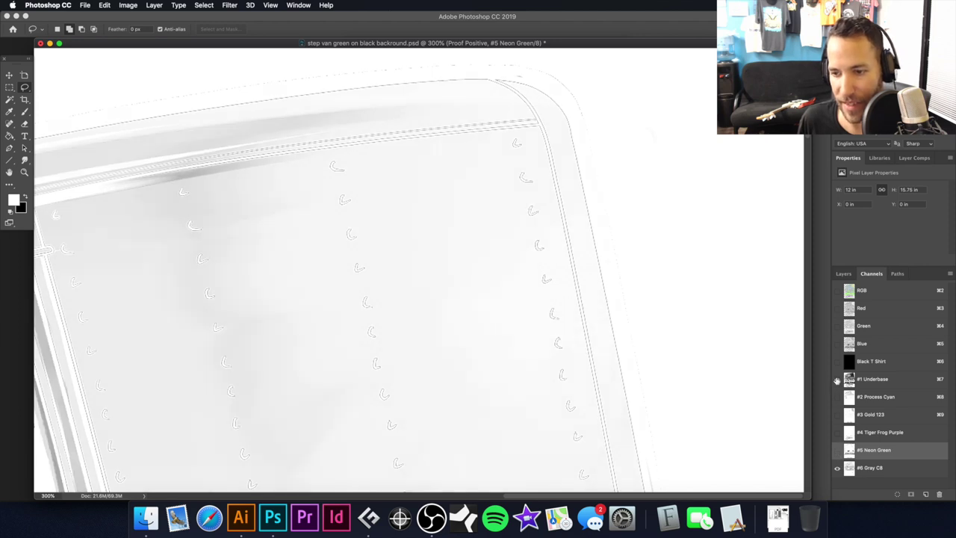
click(838, 469)
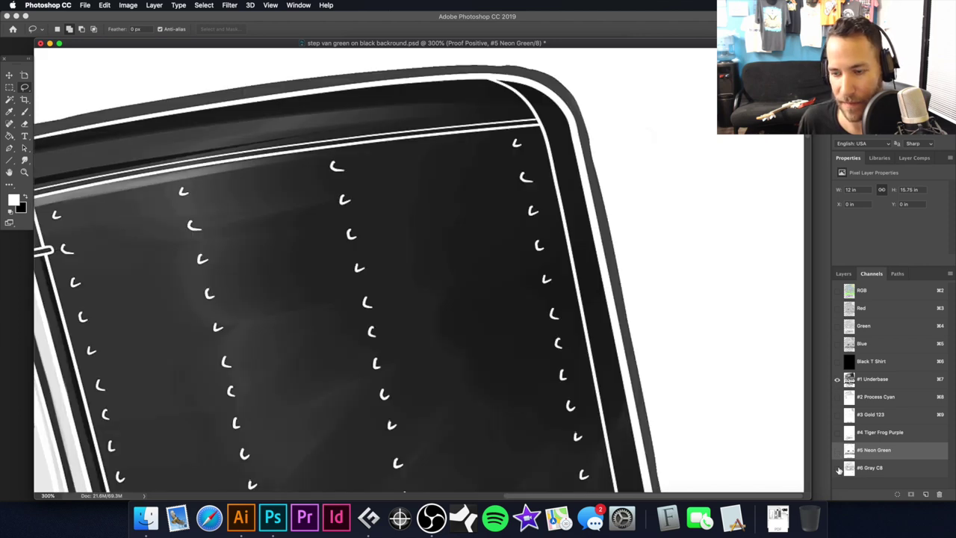
Show Process Cyan, Gold 123, Tiger Frog Purple, Neon Green, Gray C8 and Black T Shirt again to check the corner in the composite.
click(838, 397)
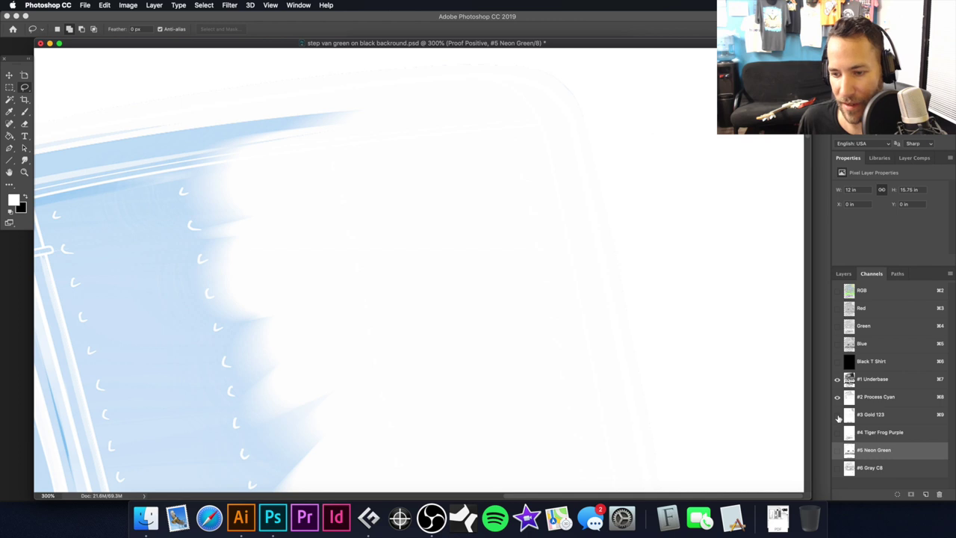
click(838, 416)
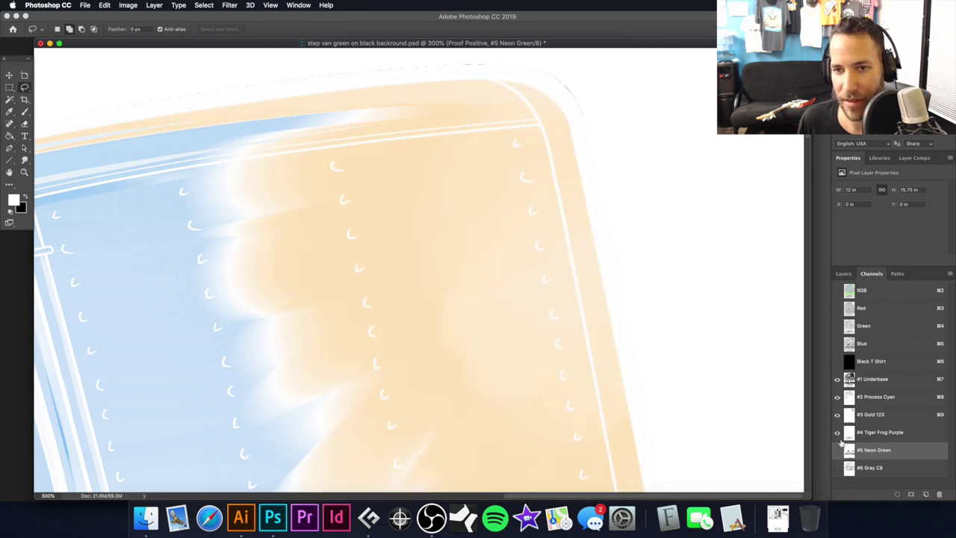
click(838, 451)
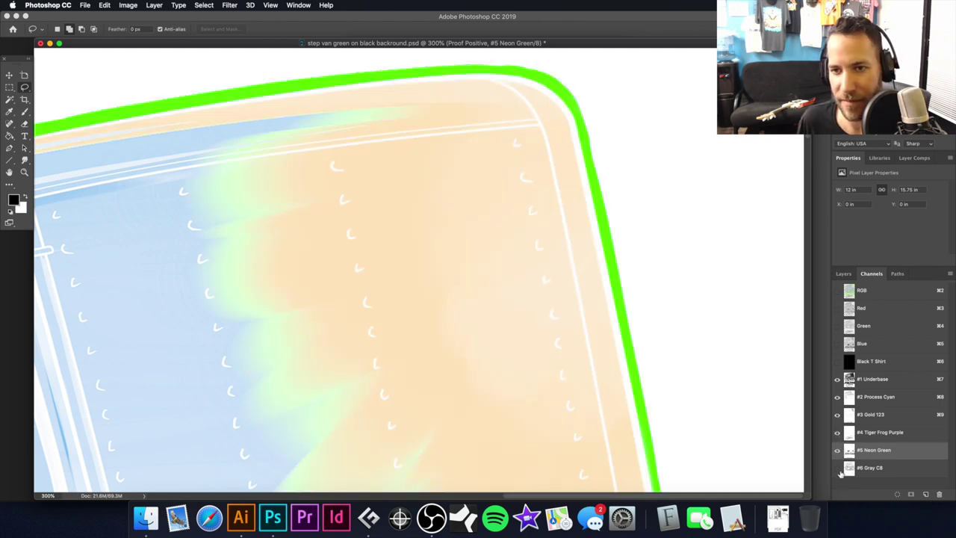
click(838, 469)
click(838, 361)
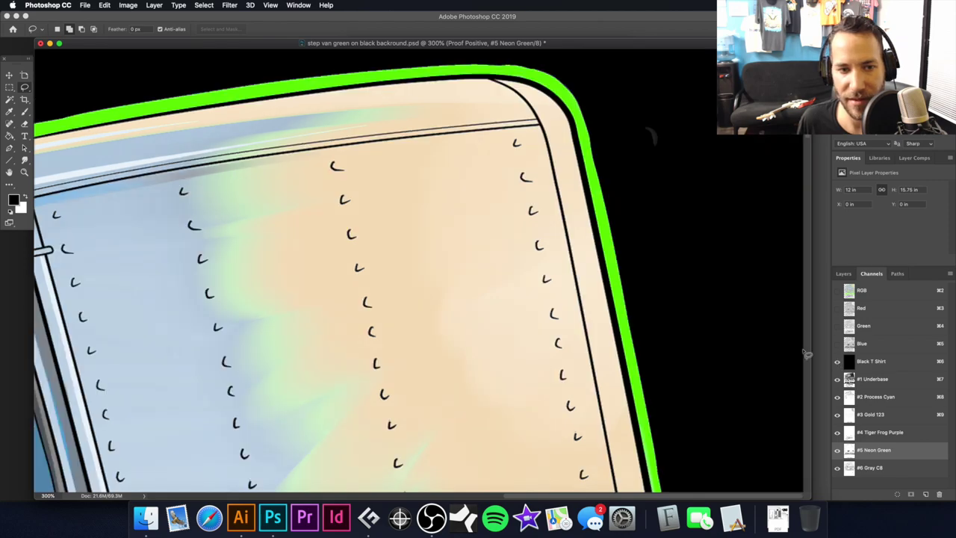
Lasso the faint stray mark beside the van's upper rear corner and clear it from all six spot color channels.
drag(649, 142, 674, 178)
alt+click(648, 196)
drag(349, 240, 440, 177)
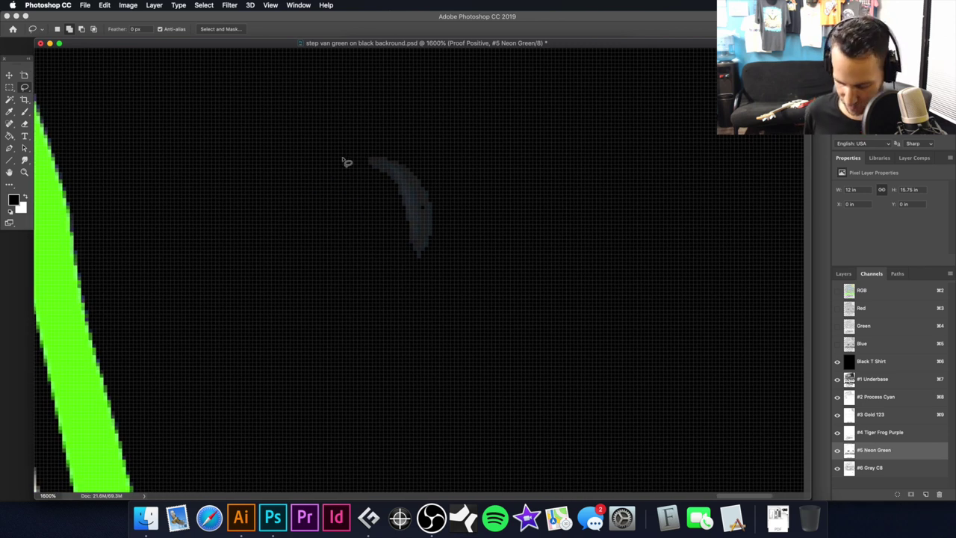
mouse_move(403, 337)
mouse_down()
mouse_move(542, 228)
mouse_move(450, 115)
mouse_move(351, 123)
mouse_up()
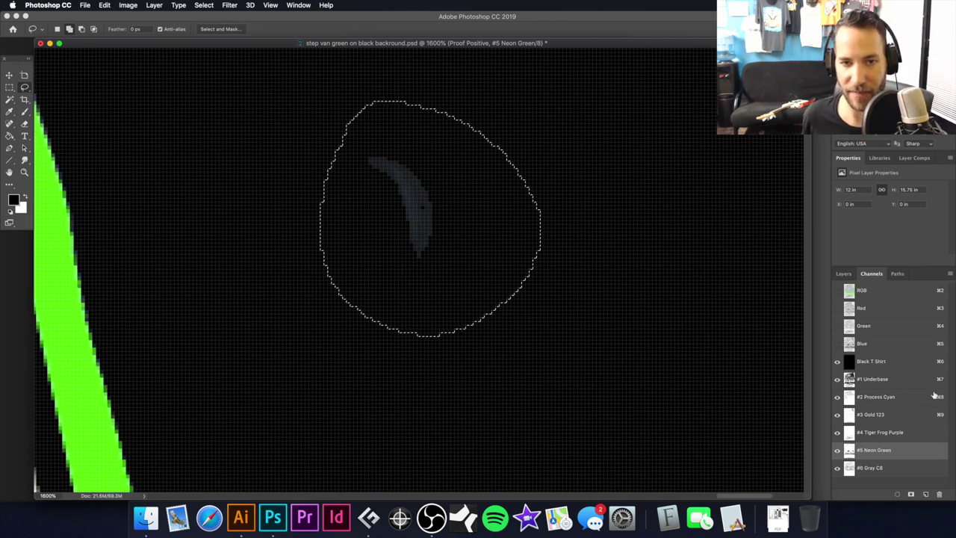
click(901, 381)
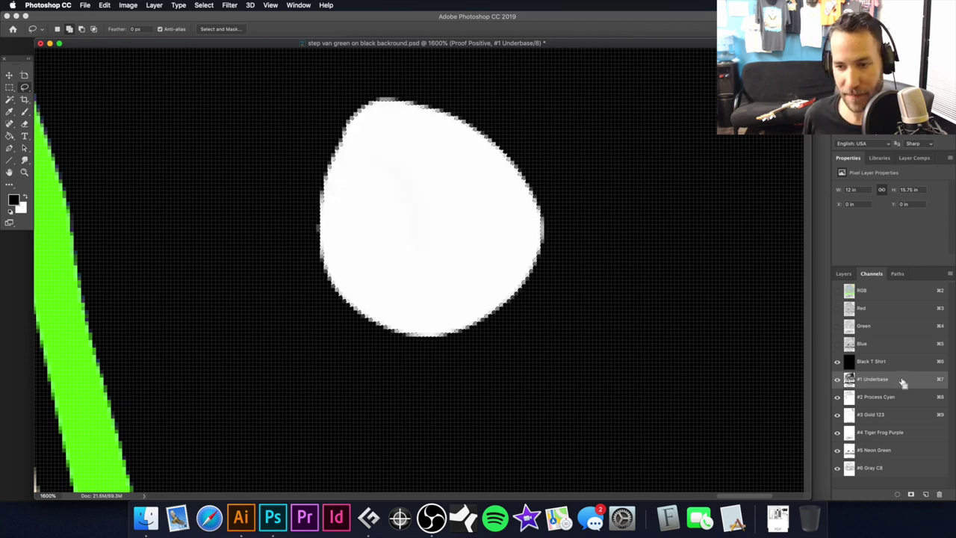
key(alt+BackSpace)
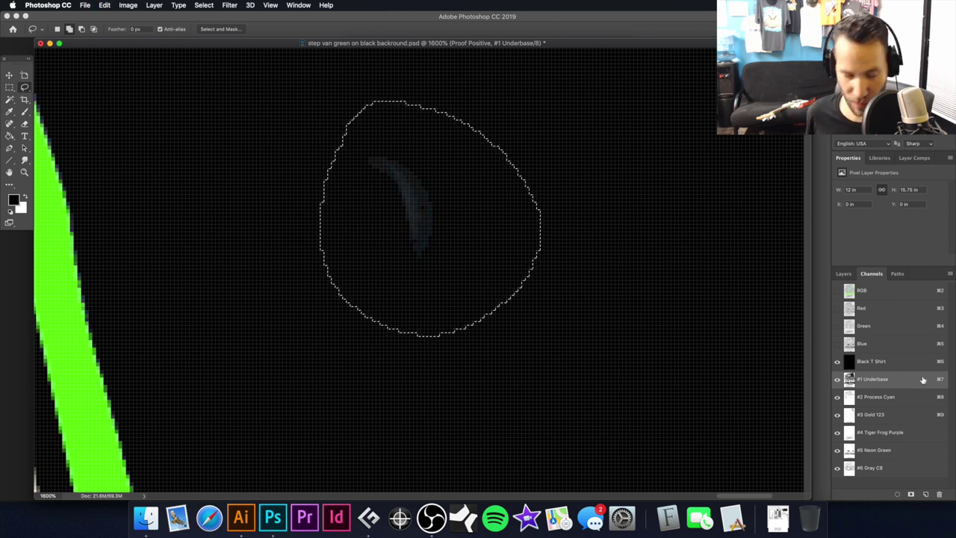
click(913, 398)
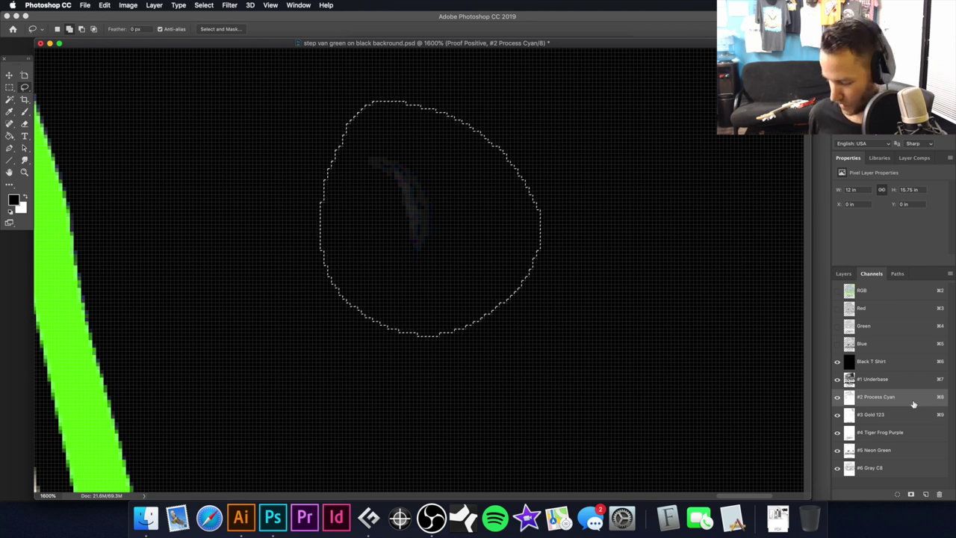
click(918, 419)
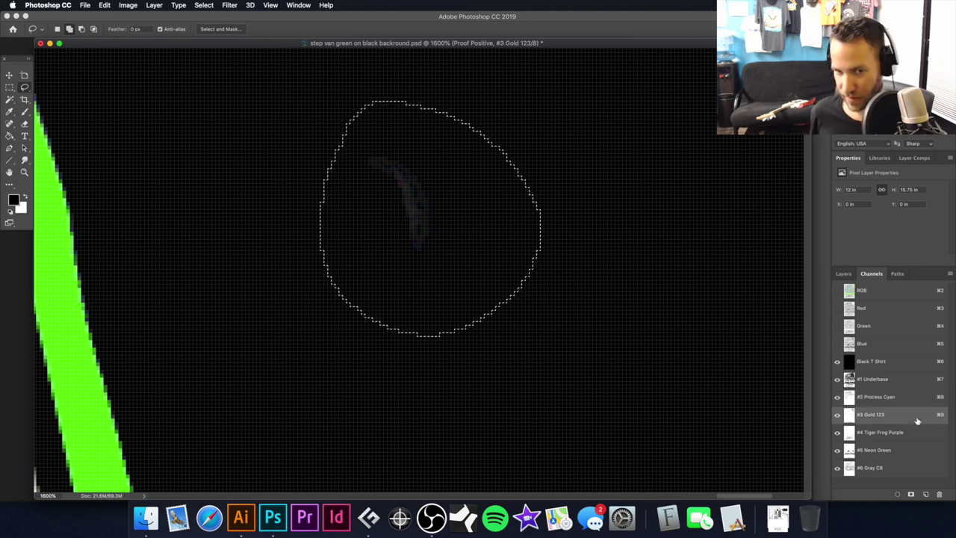
click(912, 438)
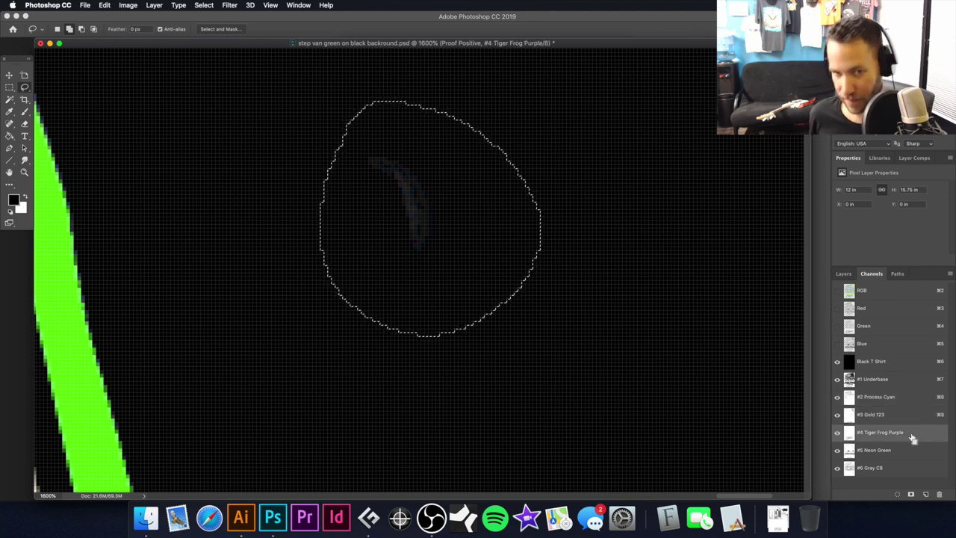
click(913, 454)
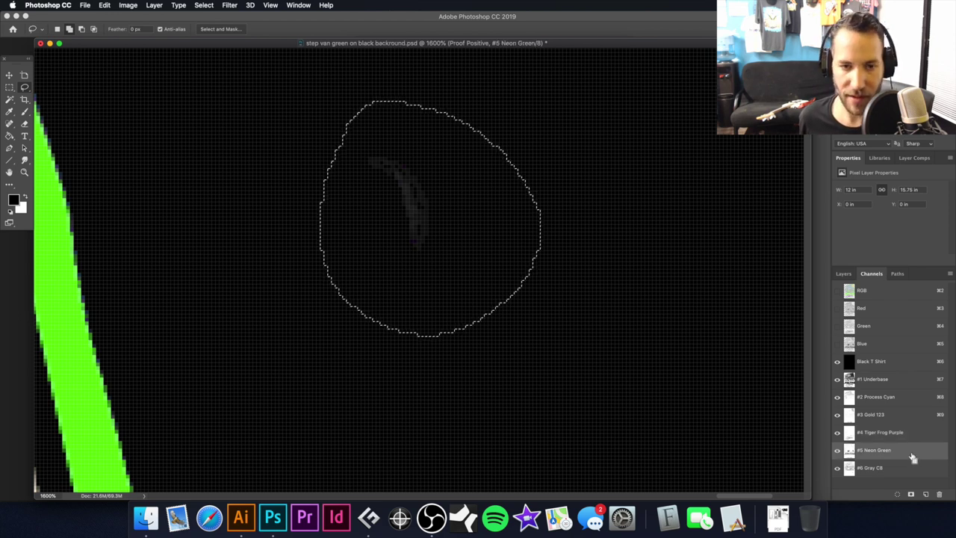
click(913, 472)
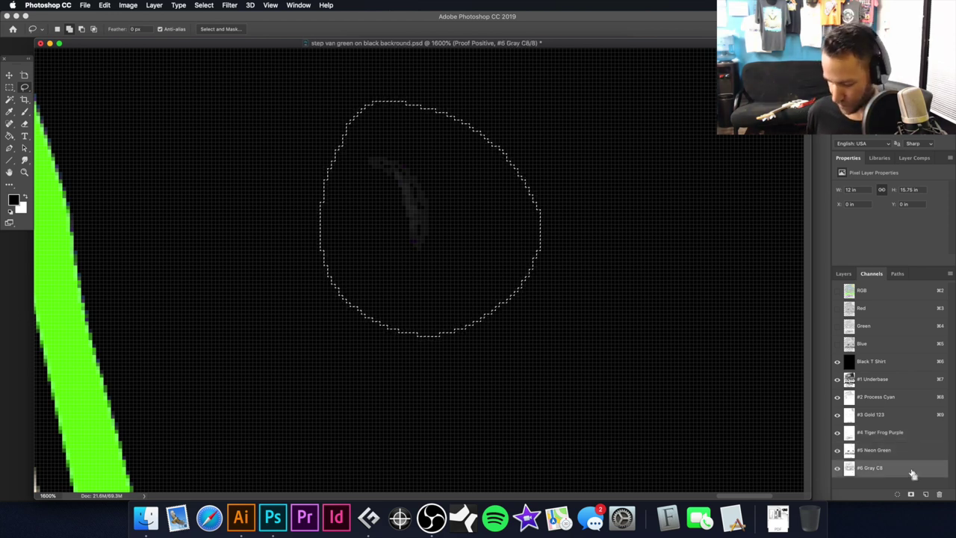
key(Delete)
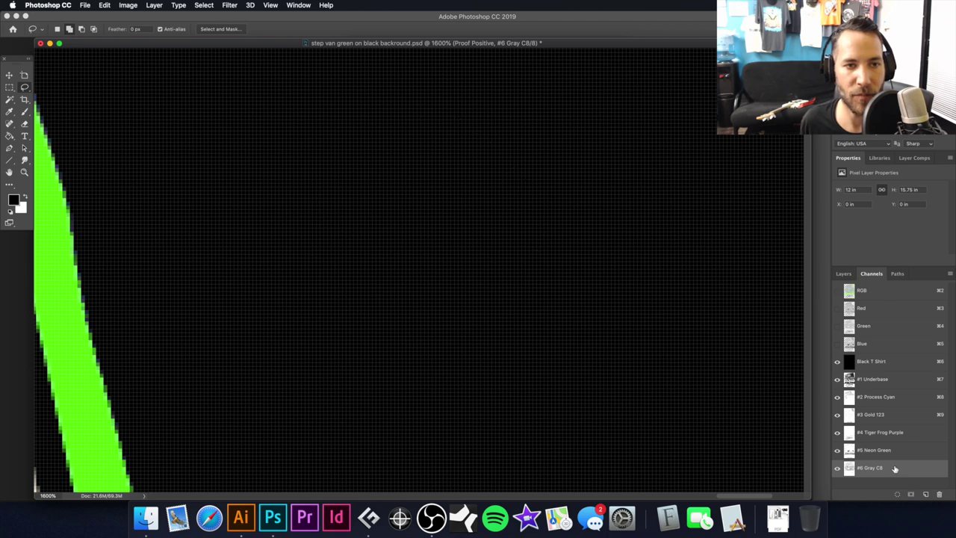
Select the neon green outline around the van with the Magic Wand on the #5 Neon Green channel.
scroll(492, 272, down, 3)
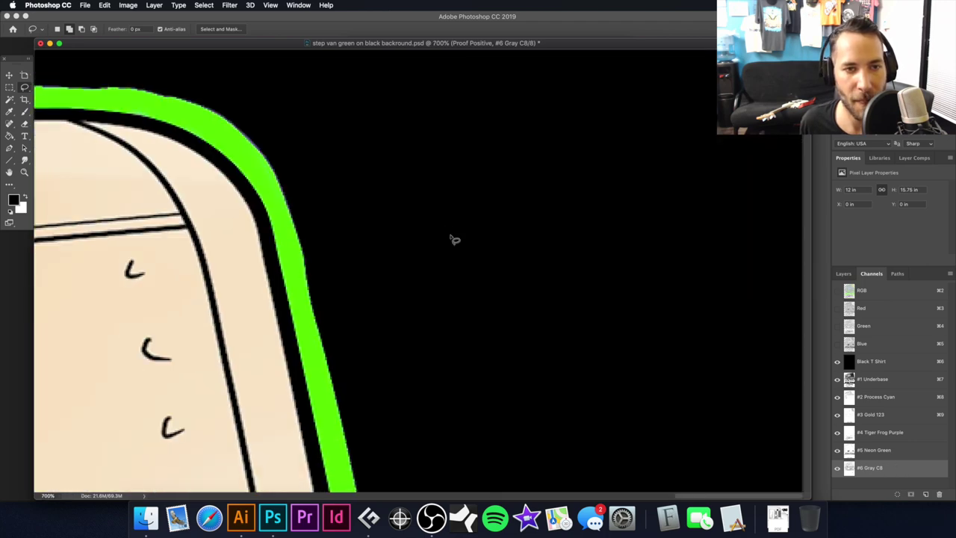
key(super+0)
scroll(310, 126, up, 5)
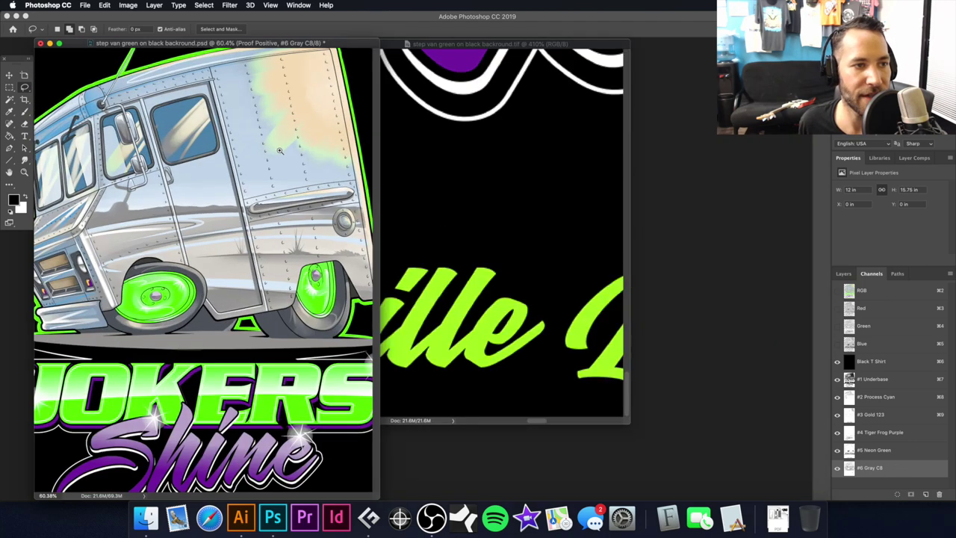
scroll(305, 198, up, 5)
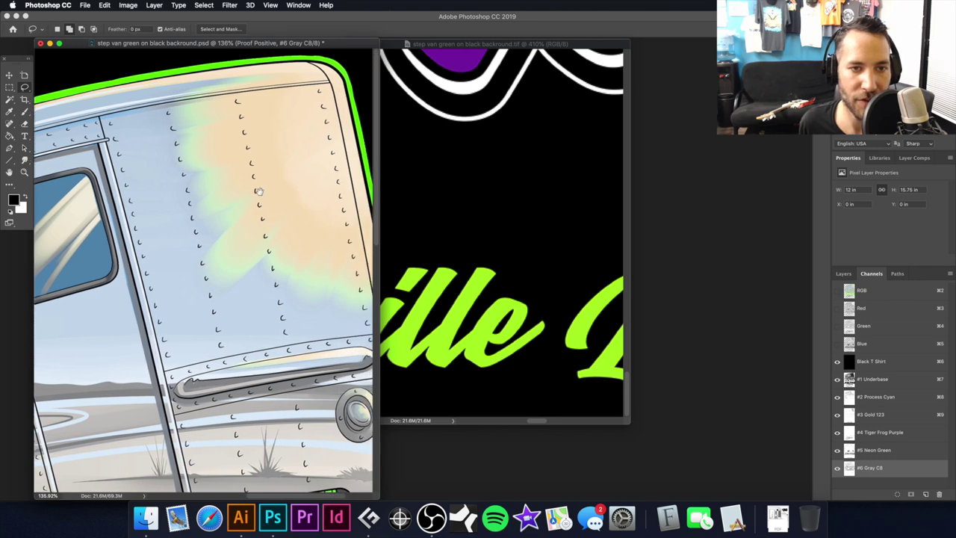
click(10, 99)
click(320, 116)
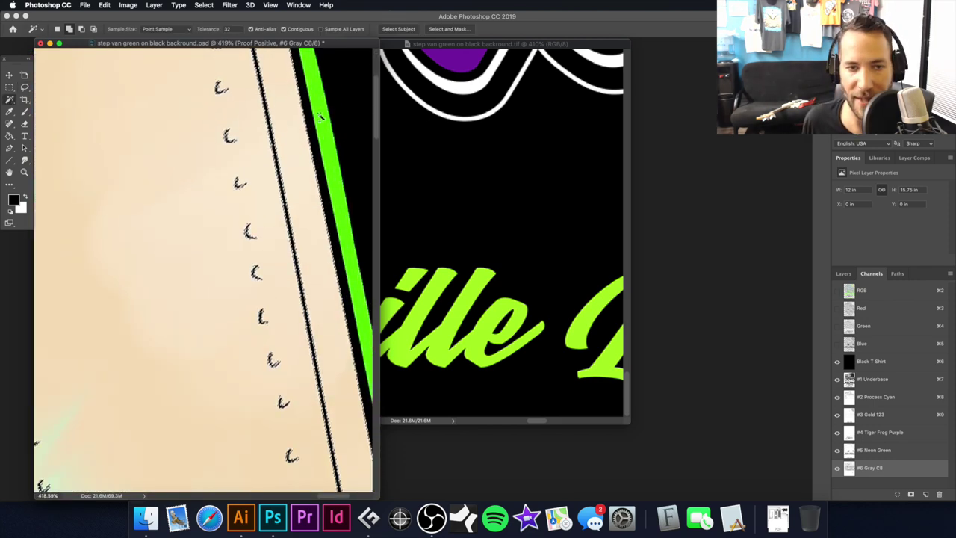
key(super+d)
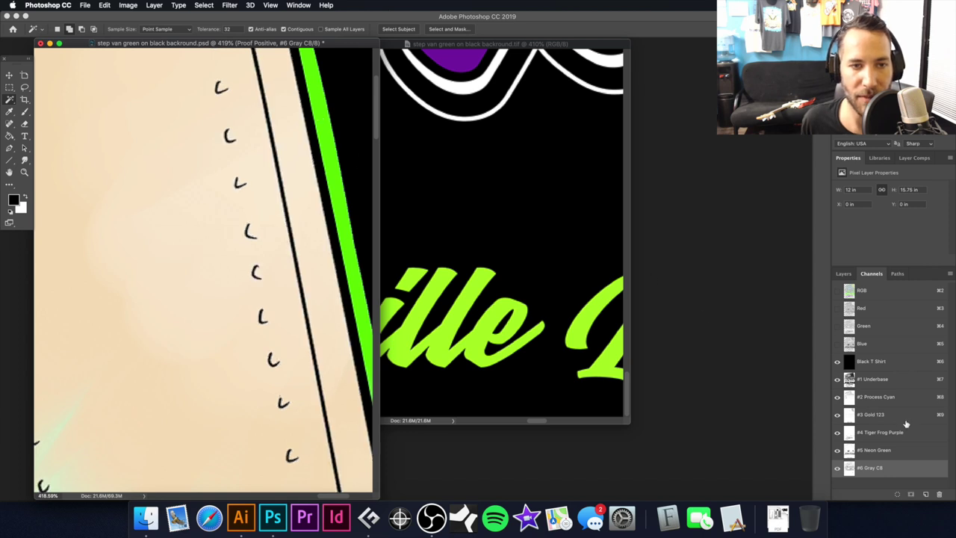
click(889, 450)
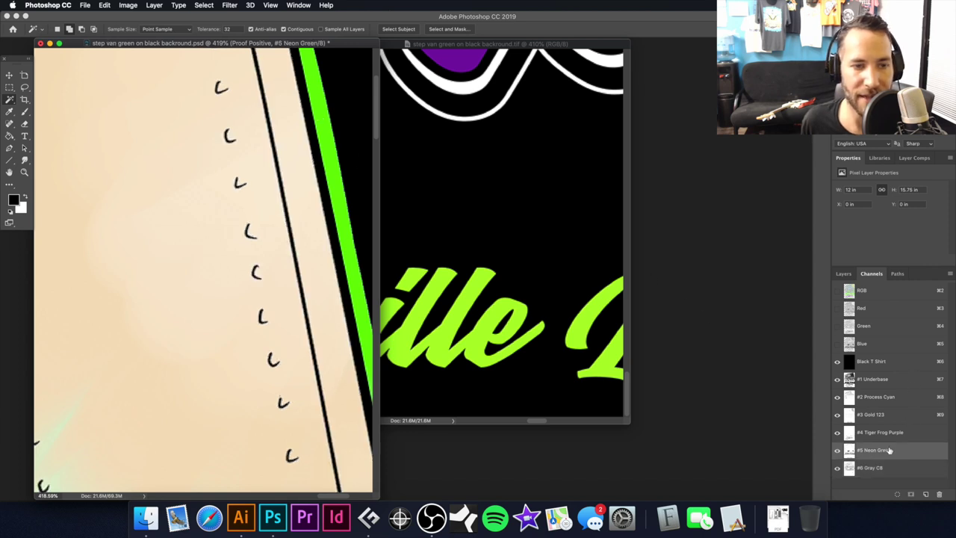
key(super+minus)
key(super+minus)
key(super+minus)
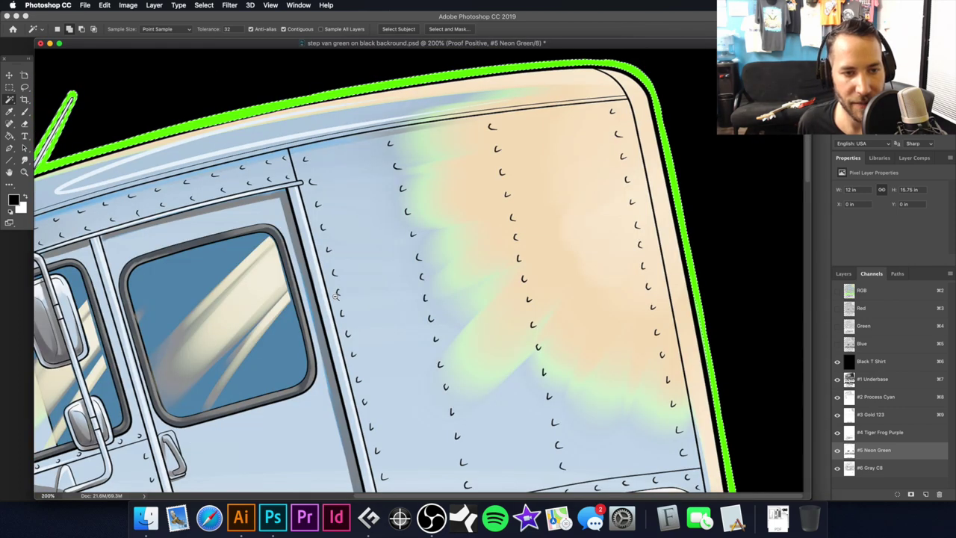
Add the small green outline under the van between the wheels to the Magic Wand selection.
key(super+minus)
key(super+minus)
scroll(311, 225, down, 3)
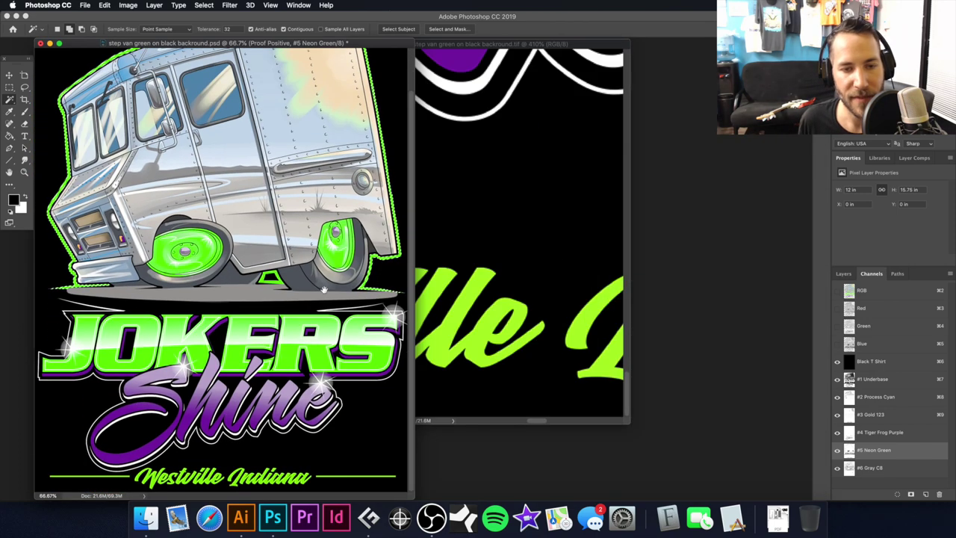
scroll(305, 261, up, 5)
click(297, 221)
key(super+minus)
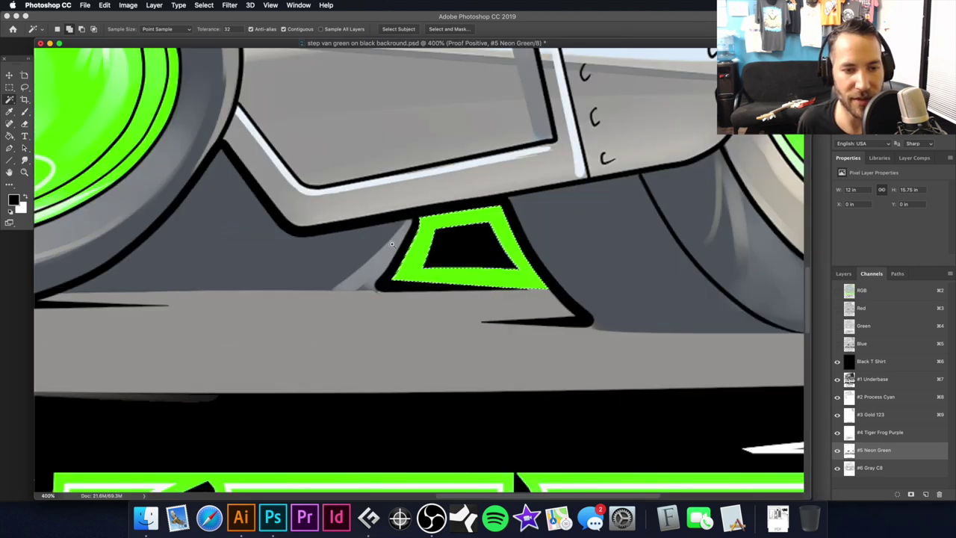
Check the selection's edge up close at the green shape under the van and expand the selection by 1 pixel.
key(super+minus)
key(super+minus)
key(super+minus)
key(super+minus)
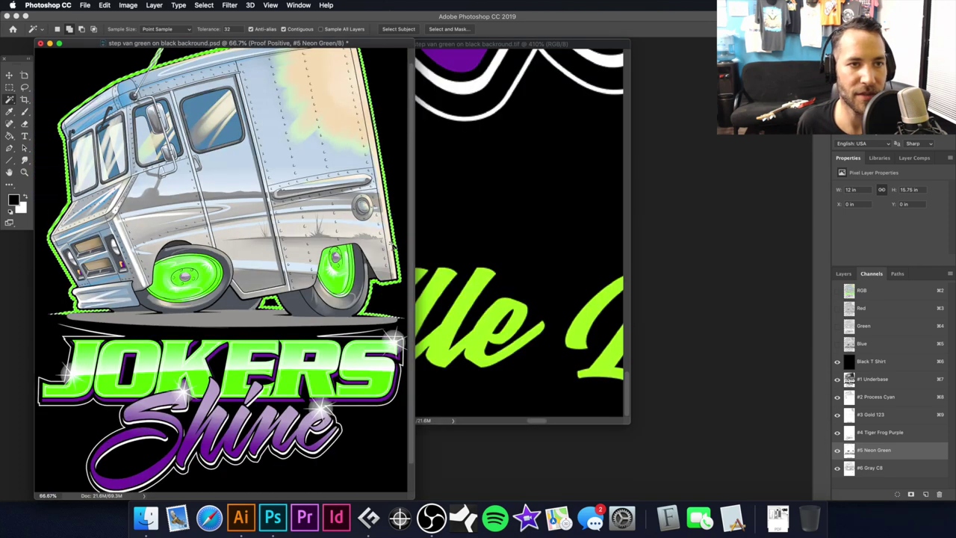
scroll(237, 258, up, 8)
scroll(238, 258, up, 6)
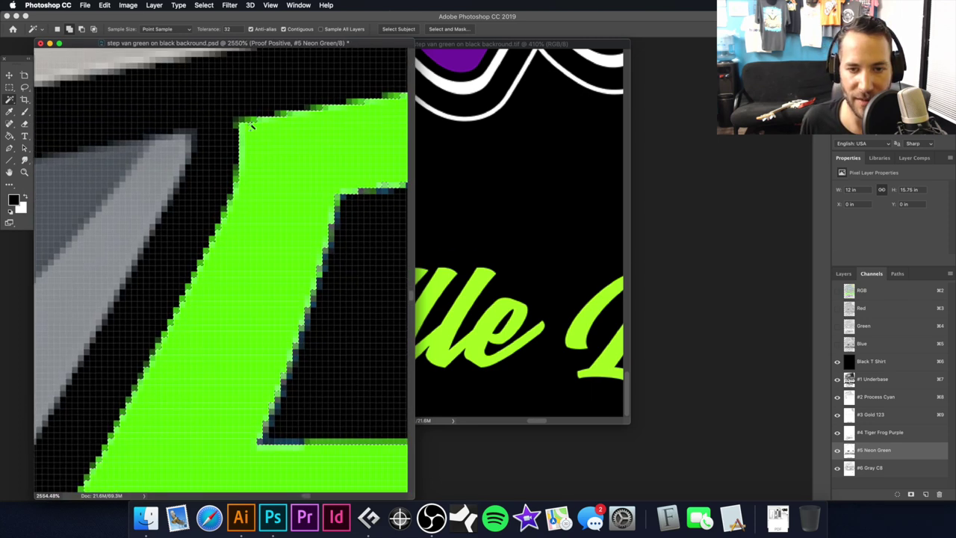
click(204, 5)
mouse_move(247, 145)
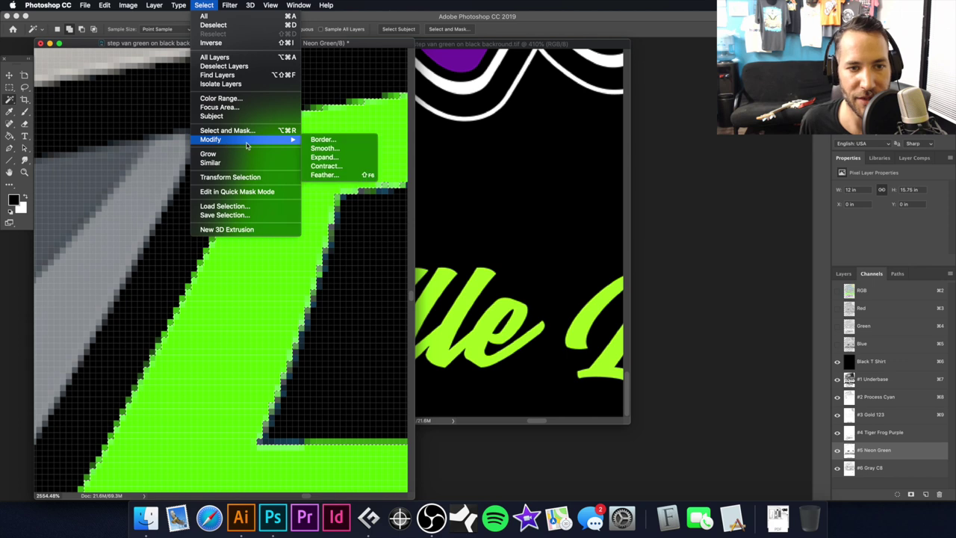
click(324, 156)
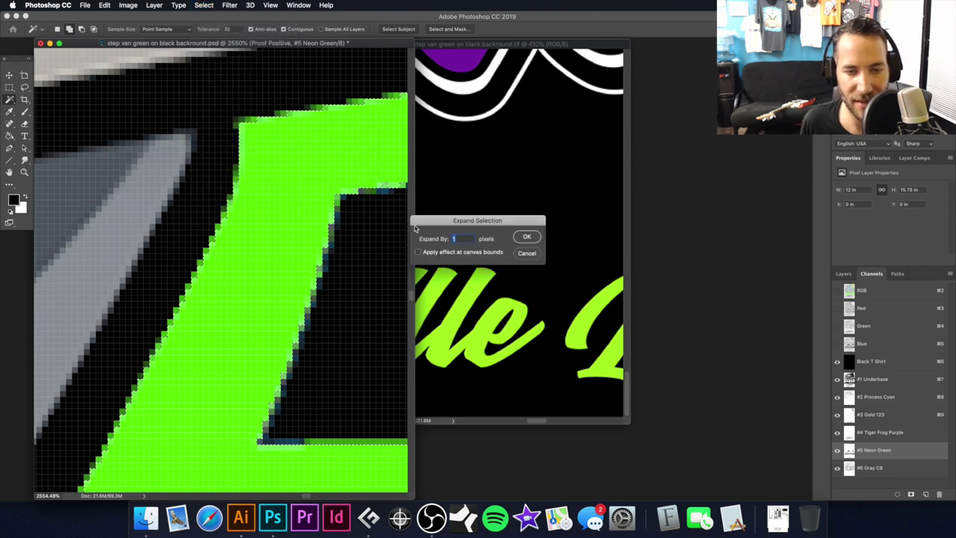
click(527, 236)
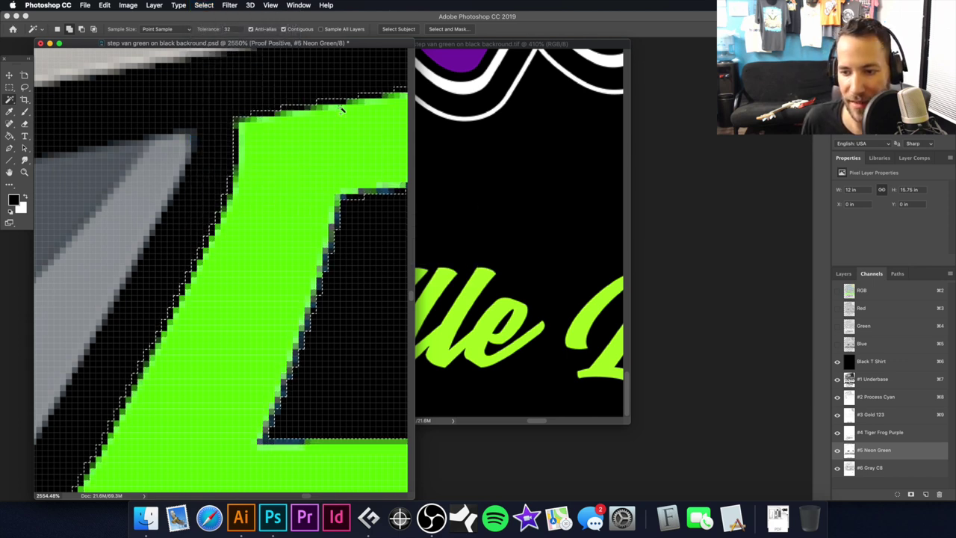
Fill the expanded outline selection on the #5 Neon Green channel and deselect it.
alt+click(302, 266)
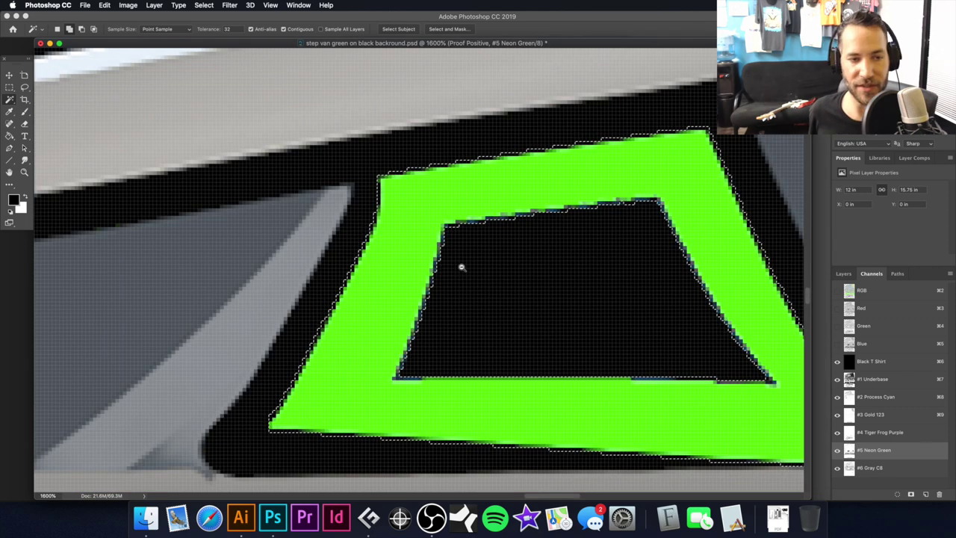
key(super+minus)
key(super+minus)
key(super+minus)
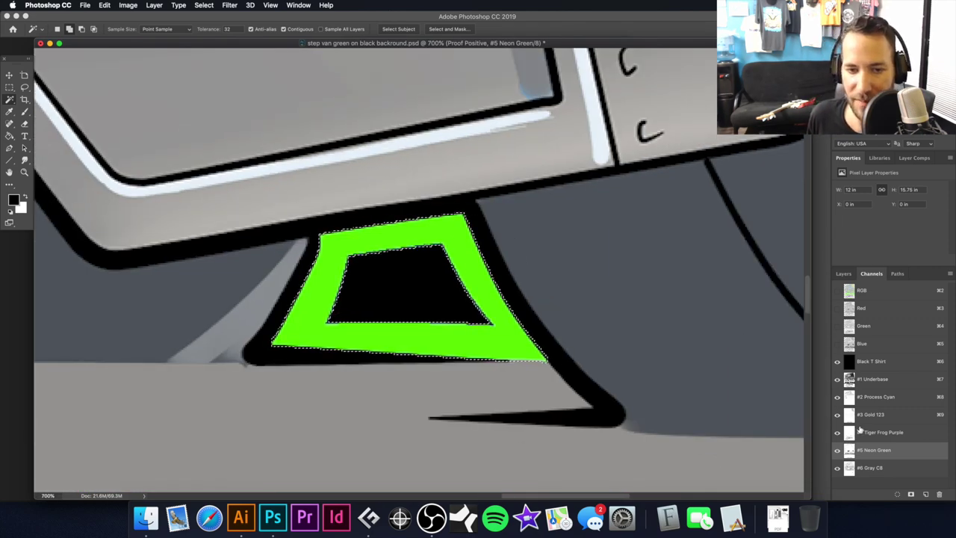
key(super+d)
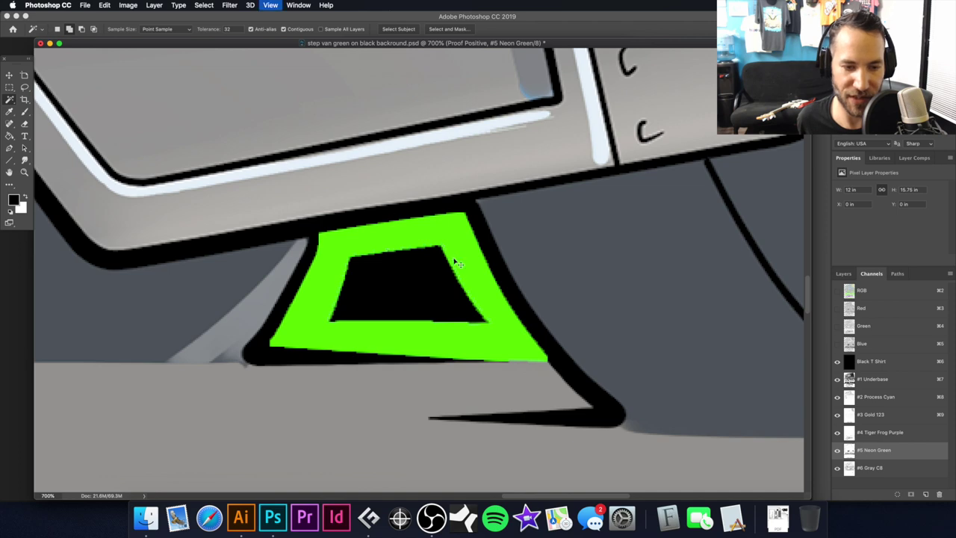
key(super+0)
drag(321, 45, 345, 45)
drag(402, 497, 585, 497)
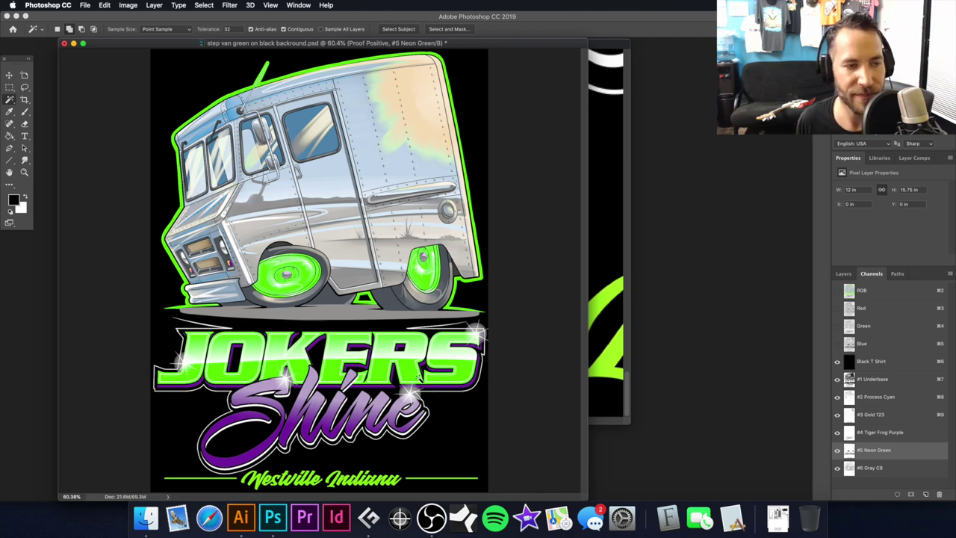
drag(286, 442, 330, 432)
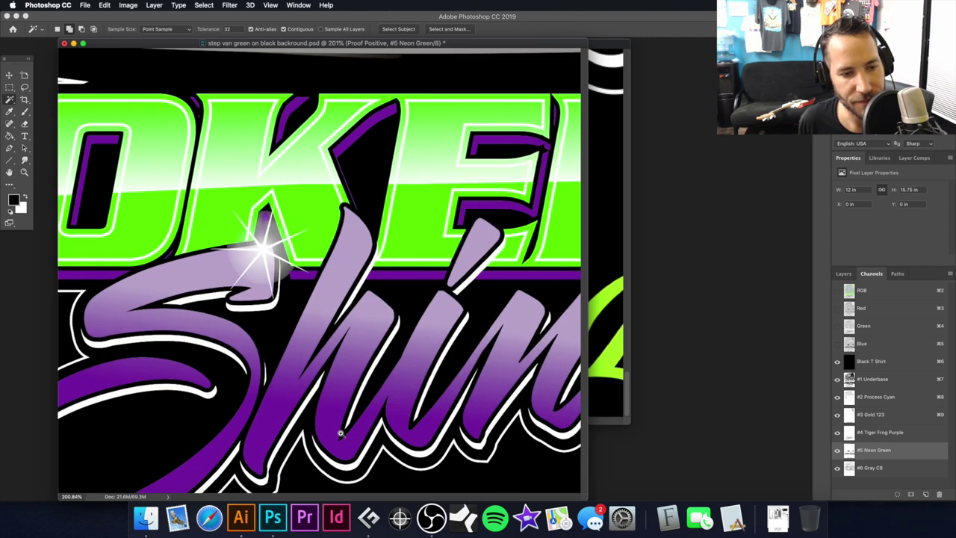
drag(242, 334, 440, 337)
drag(269, 313, 318, 322)
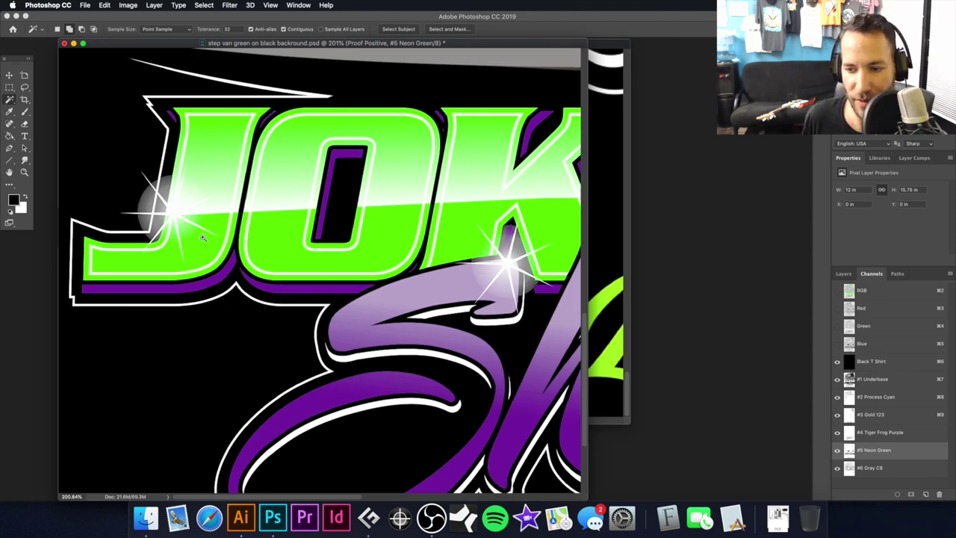
scroll(232, 261, up, 3)
click(271, 312)
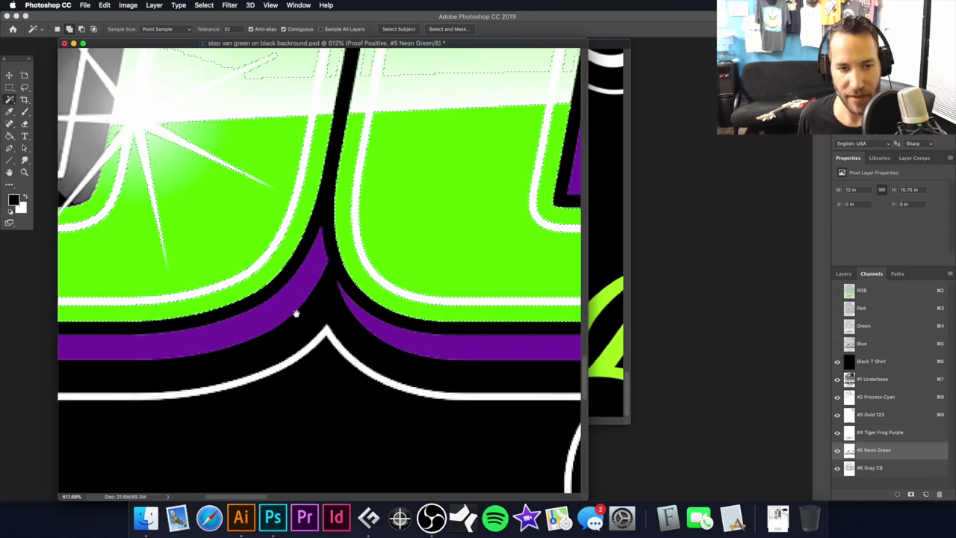
Select the purple drop shadows beneath the J and O of JOKERS with the Magic Wand on the #4 Tiger Frog Purple channel.
click(897, 430)
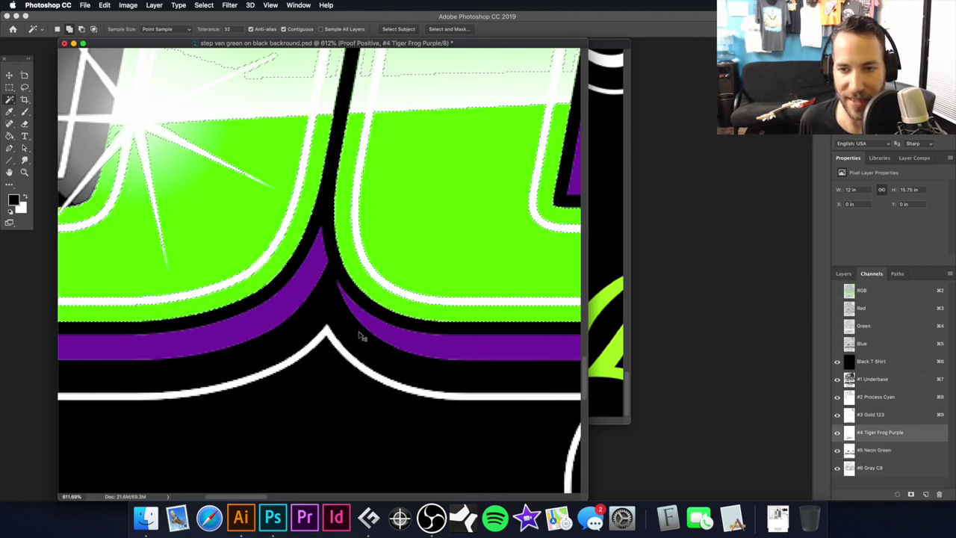
key(super+d)
click(294, 299)
key(super+minus)
key(super+minus)
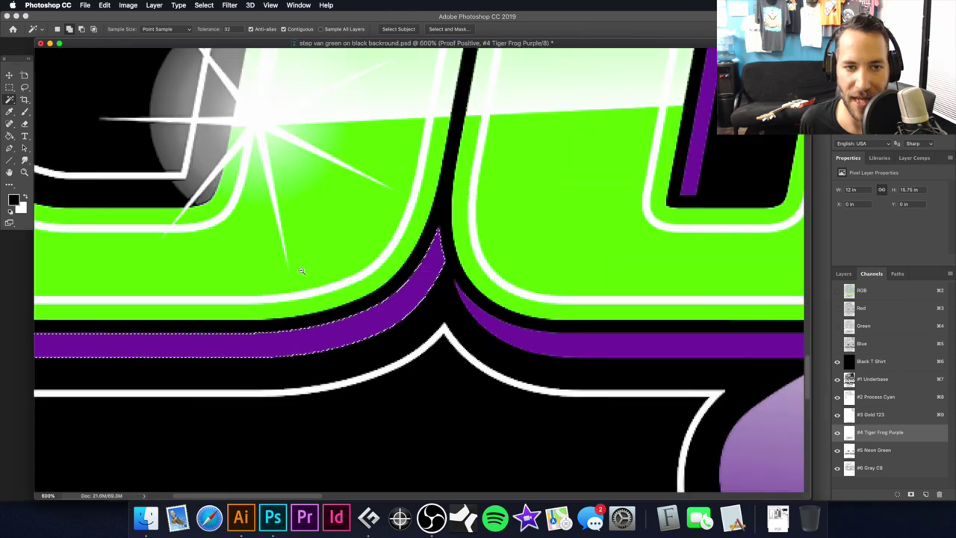
click(546, 327)
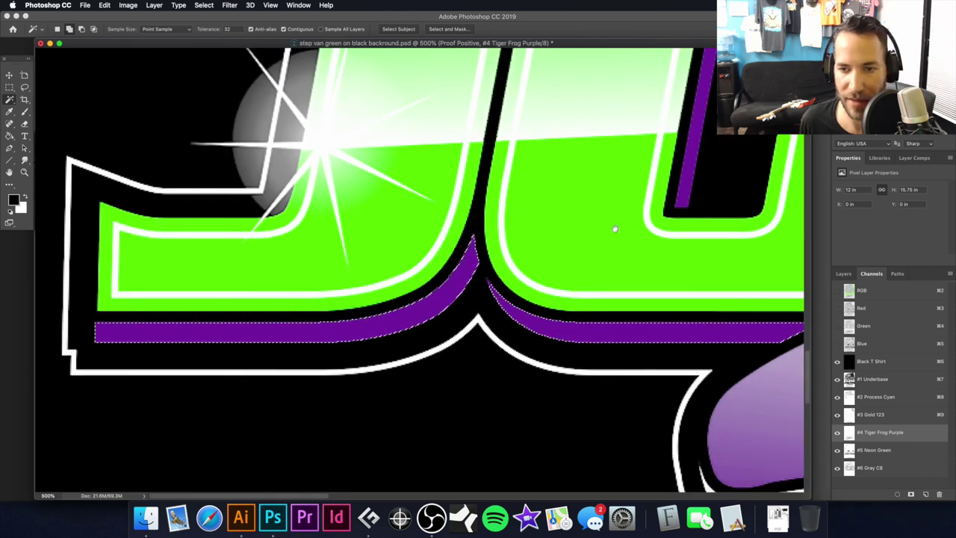
Add the purple shadow inside the O and the thin purple sliver between the J and O to the selection.
drag(613, 229, 384, 396)
shift+click(495, 214)
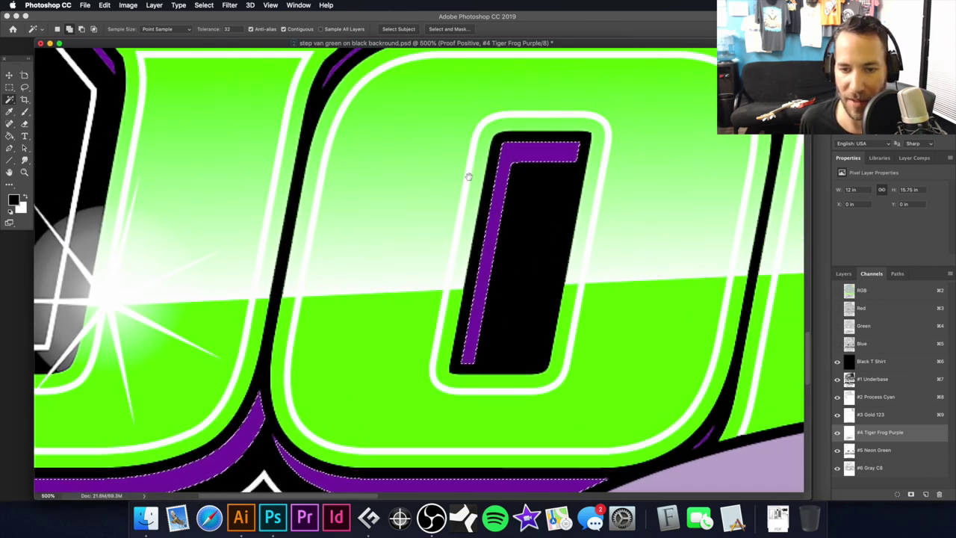
drag(470, 177, 456, 391)
scroll(283, 284, up, 8)
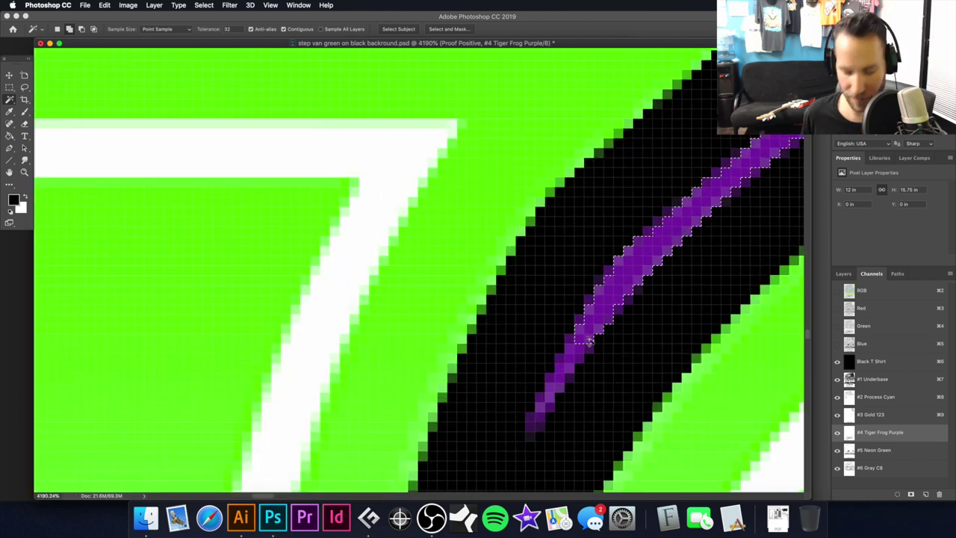
shift+click(545, 406)
click(541, 412)
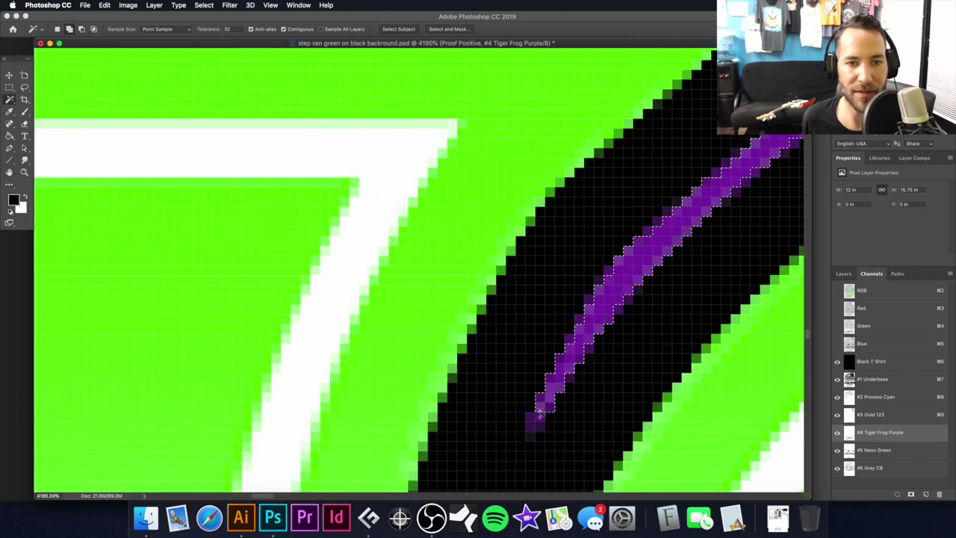
Set the Magic Wand tolerance to 50 and add the remaining pixels at the upper end of the sliver between J and O.
click(227, 28)
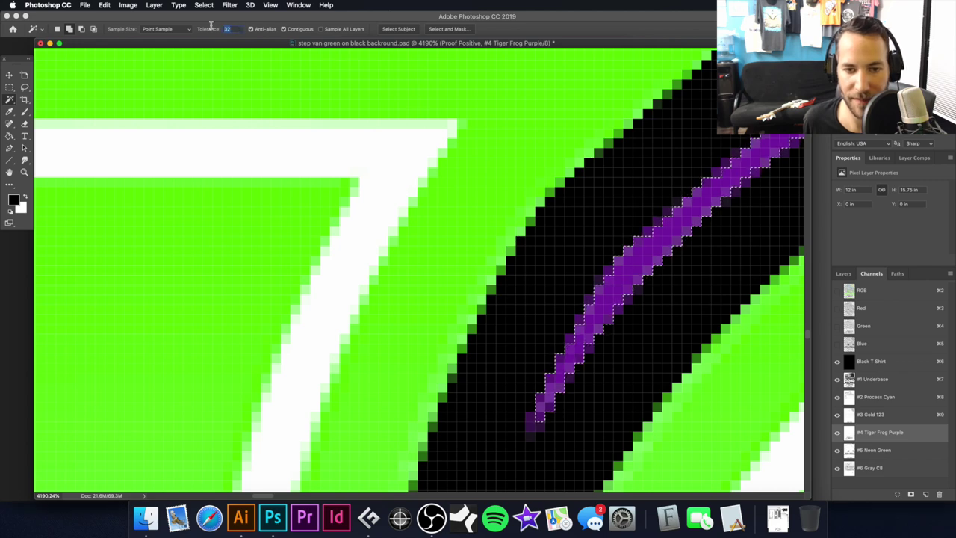
text(50)
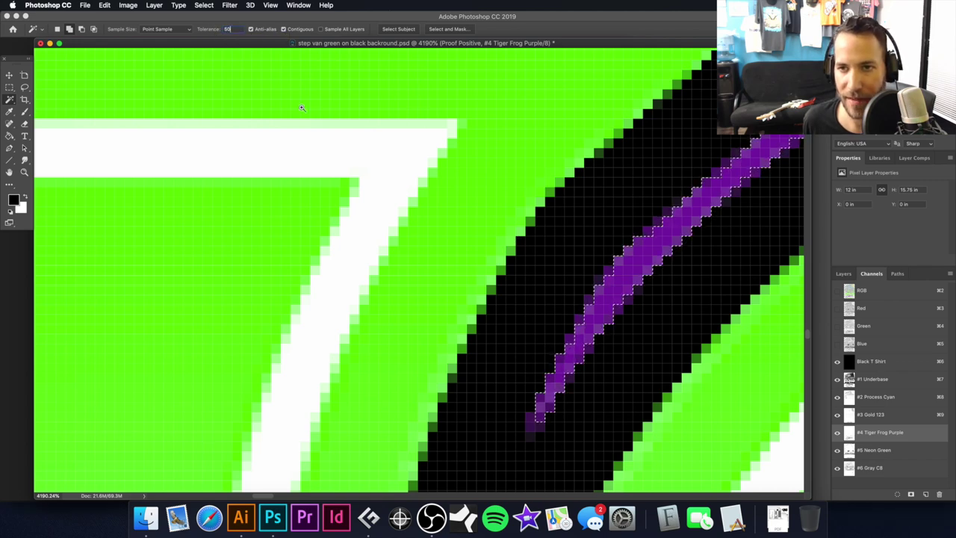
alt+click(460, 182)
alt+click(473, 213)
alt+click(478, 213)
drag(450, 262, 524, 145)
drag(508, 217, 647, 215)
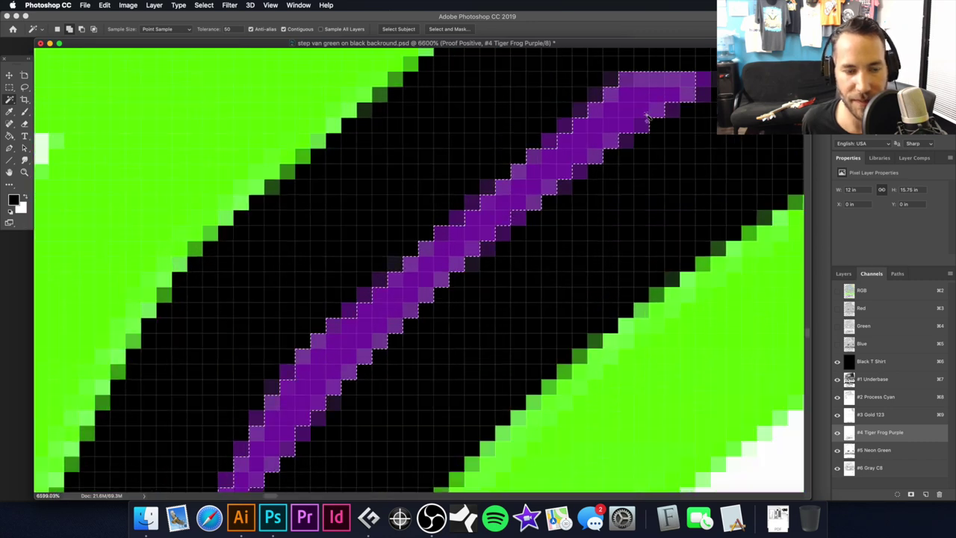
shift+click(704, 87)
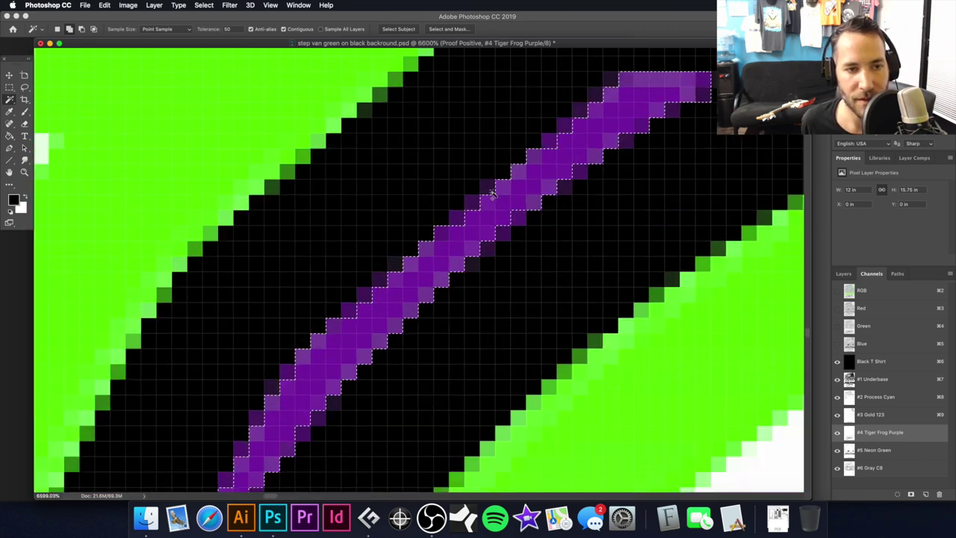
Add the small purple sliver beside the J's upper-left corner to the selection.
scroll(494, 196, down, 5)
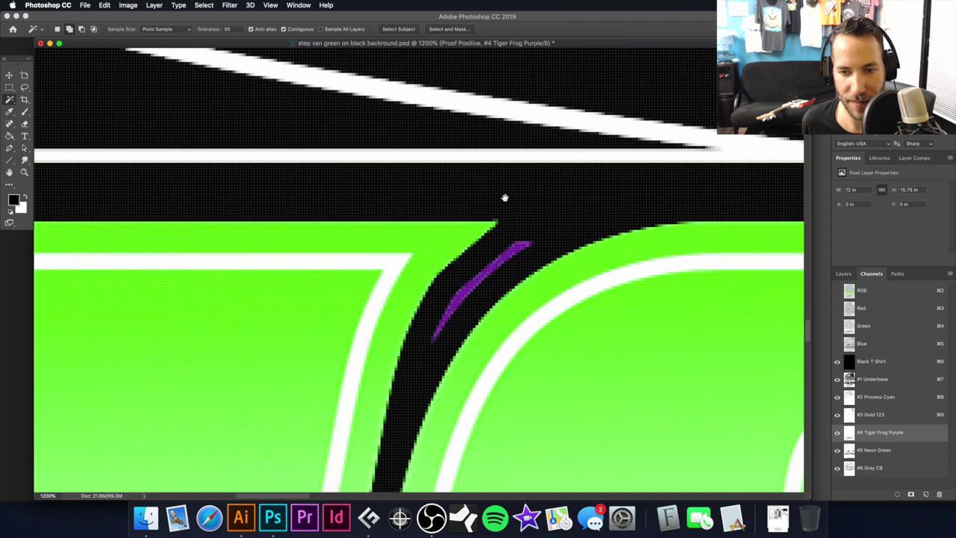
drag(428, 230, 584, 166)
drag(283, 205, 443, 207)
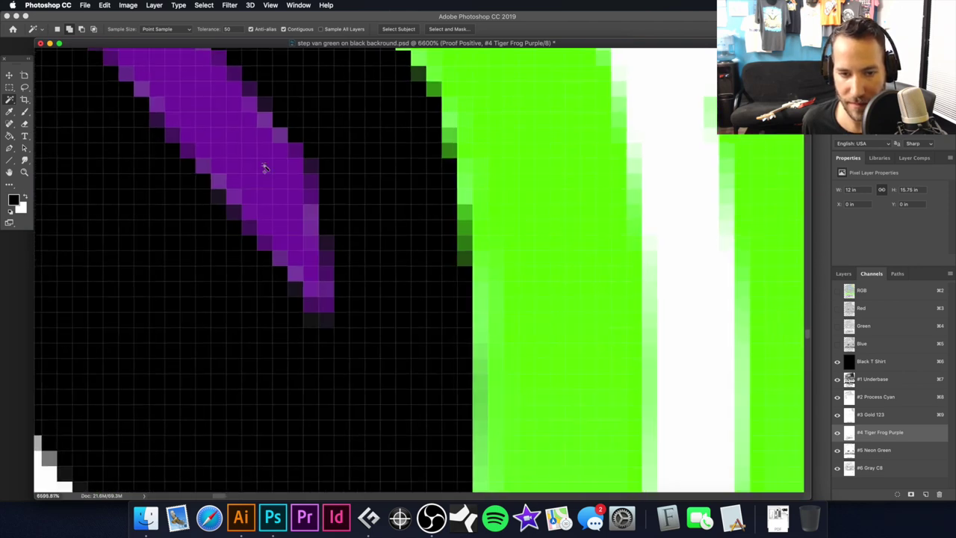
scroll(550, 243, down, 6)
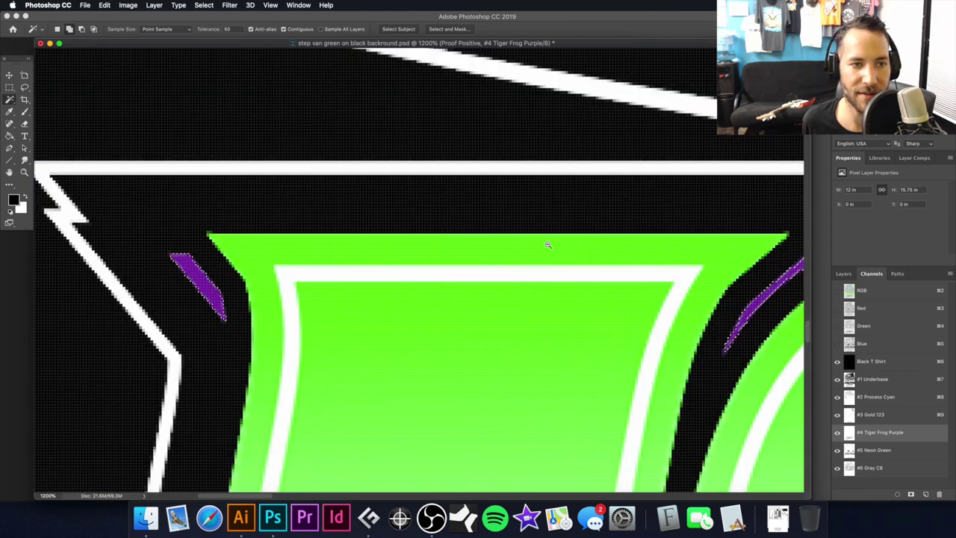
Add the two small purple slivers between the O and K to the selection.
scroll(557, 248, down, 2)
scroll(561, 250, up, 5)
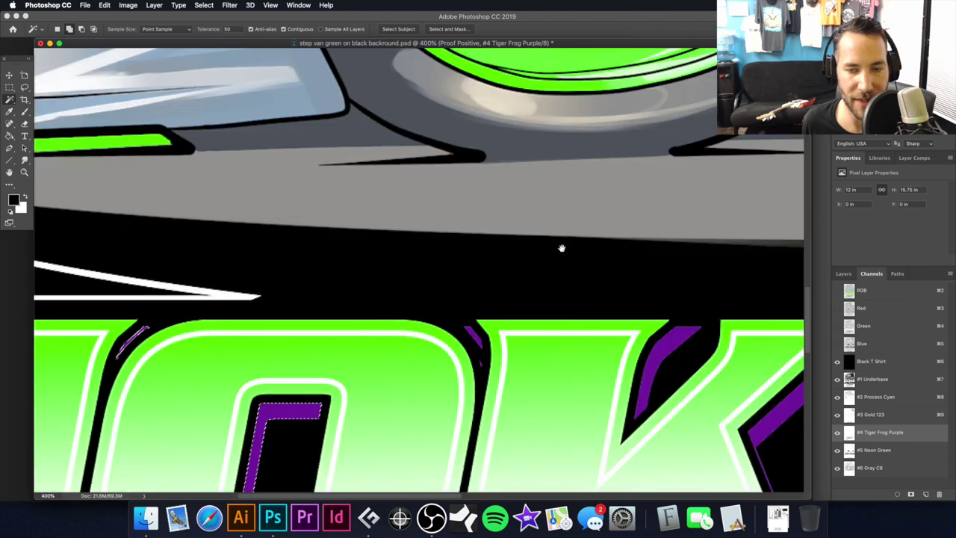
drag(561, 249, 445, 160)
scroll(444, 160, down, 3)
scroll(470, 199, up, 8)
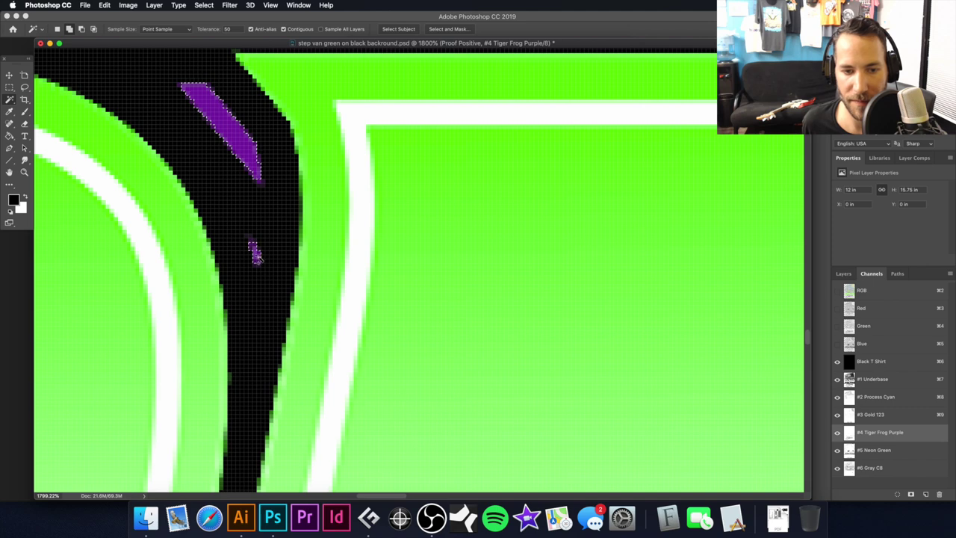
Add the purple shadows in the K's upper notch and along the upper arm on its right side to the selection.
scroll(511, 244, down, 2)
alt+click(513, 243)
drag(474, 208, 336, 127)
click(453, 169)
drag(538, 183, 359, 143)
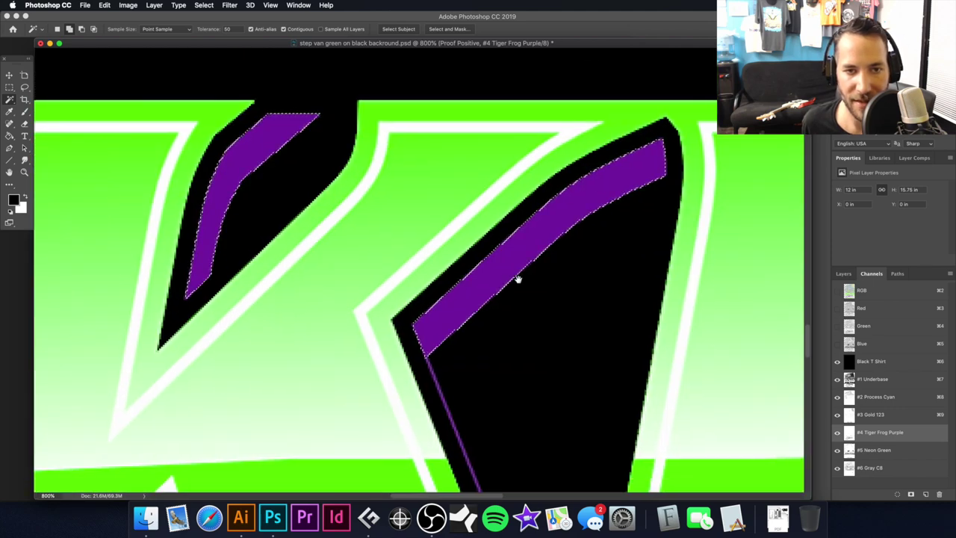
Add the thin purple line running down the K's lower leg to the selection.
scroll(525, 274, down, 5)
scroll(442, 131, up, 5)
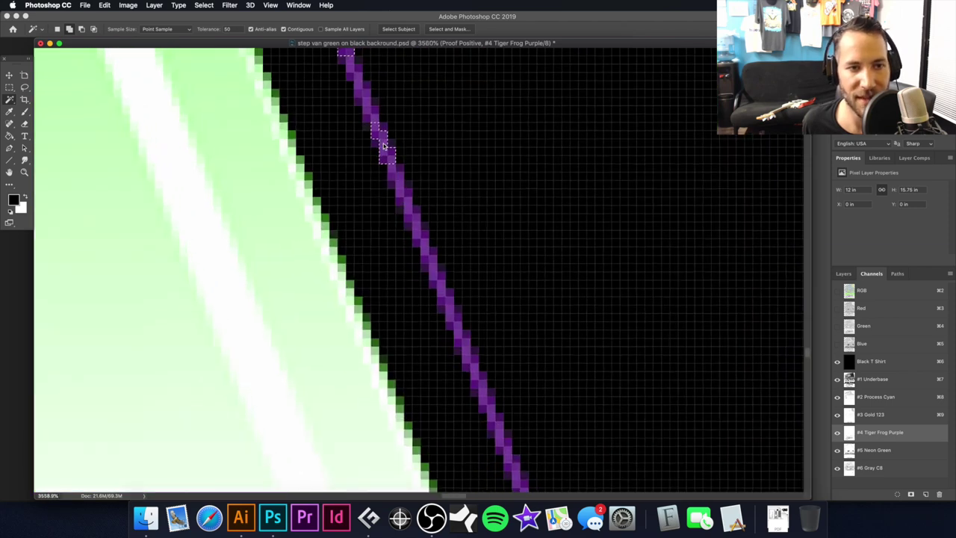
click(400, 185)
alt+click(514, 288)
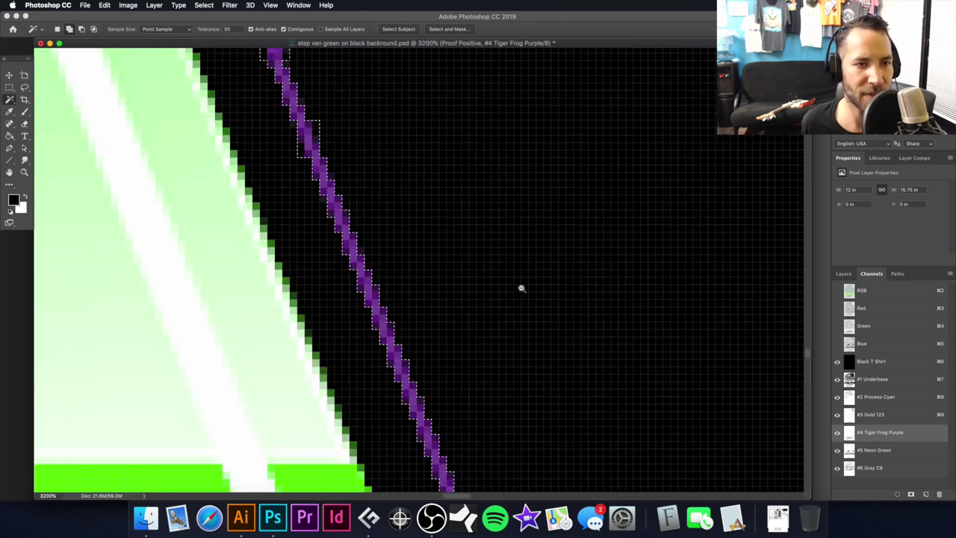
Subtract the stray black pixels along the K's thin purple line, including those at its upper junction, from the selection with the Lasso.
scroll(508, 284, down, 3)
scroll(306, 216, up, 6)
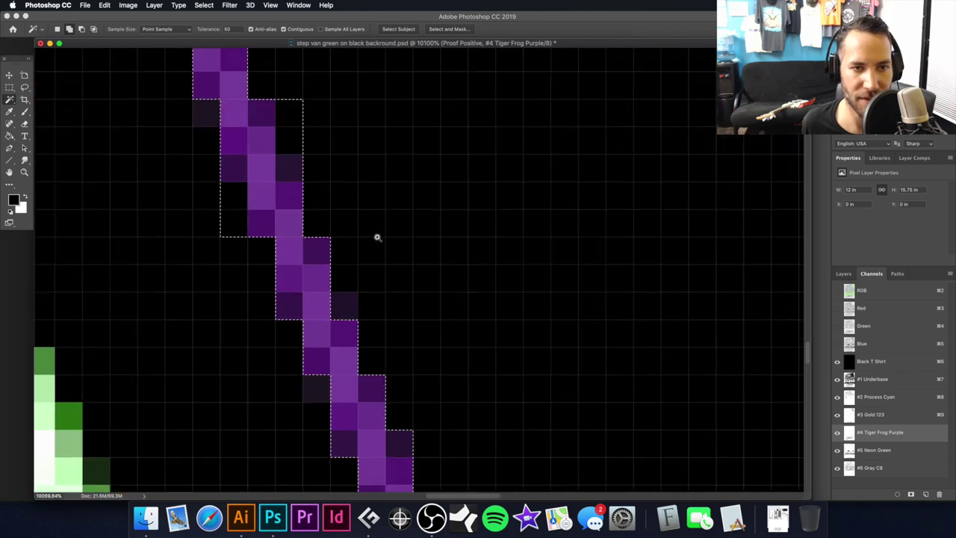
click(24, 87)
mouse_move(284, 134)
mouse_down()
mouse_move(327, 140)
mouse_move(313, 56)
mouse_move(296, 71)
mouse_up()
drag(249, 226, 202, 188)
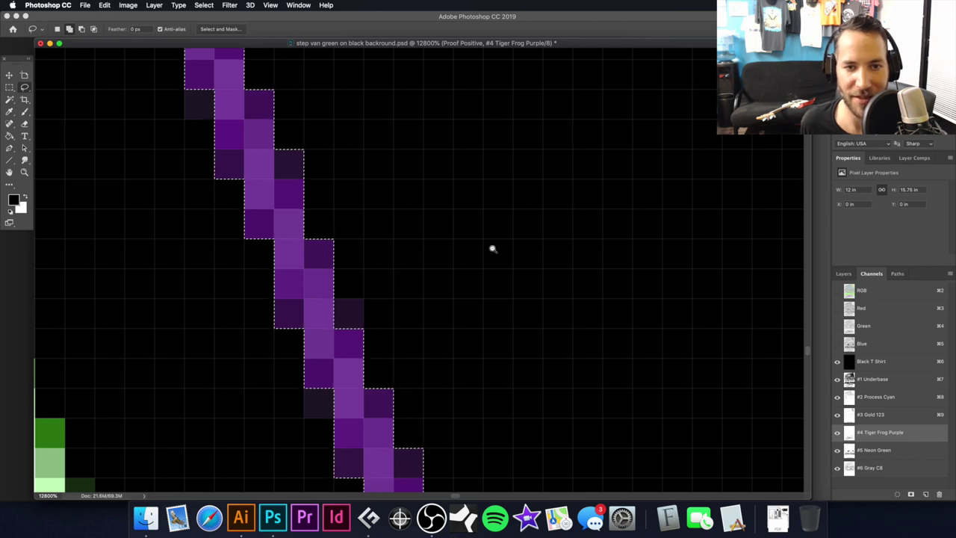
scroll(400, 274, down, 6)
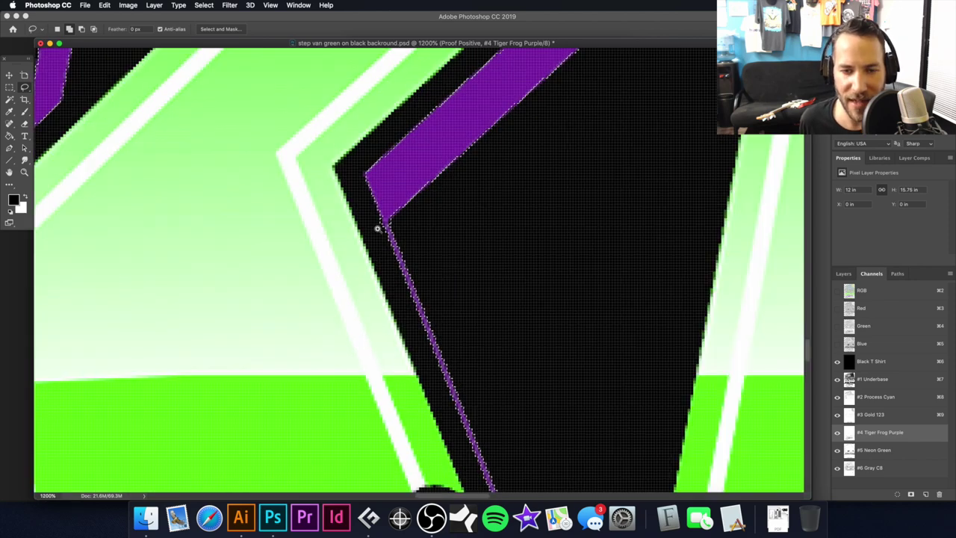
scroll(378, 229, up, 5)
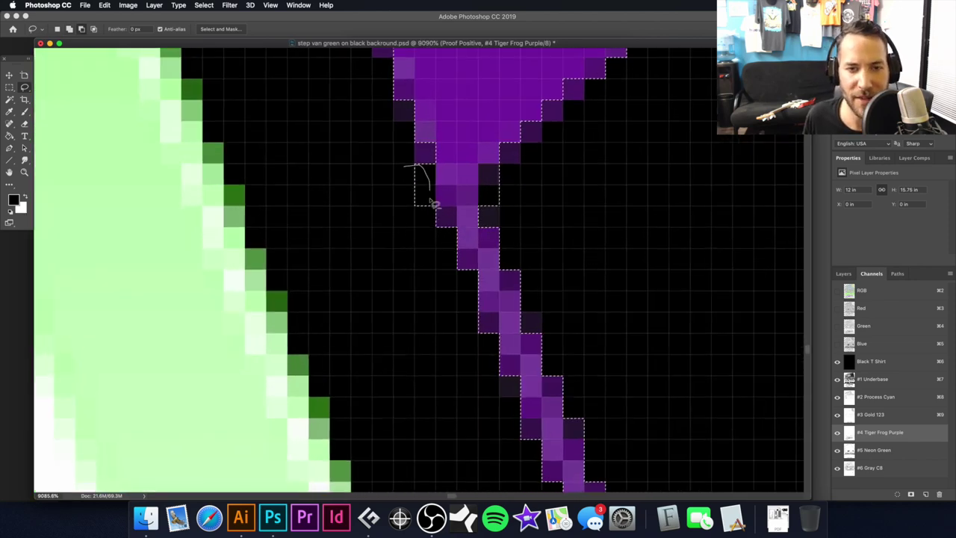
drag(401, 192, 409, 190)
drag(512, 168, 482, 189)
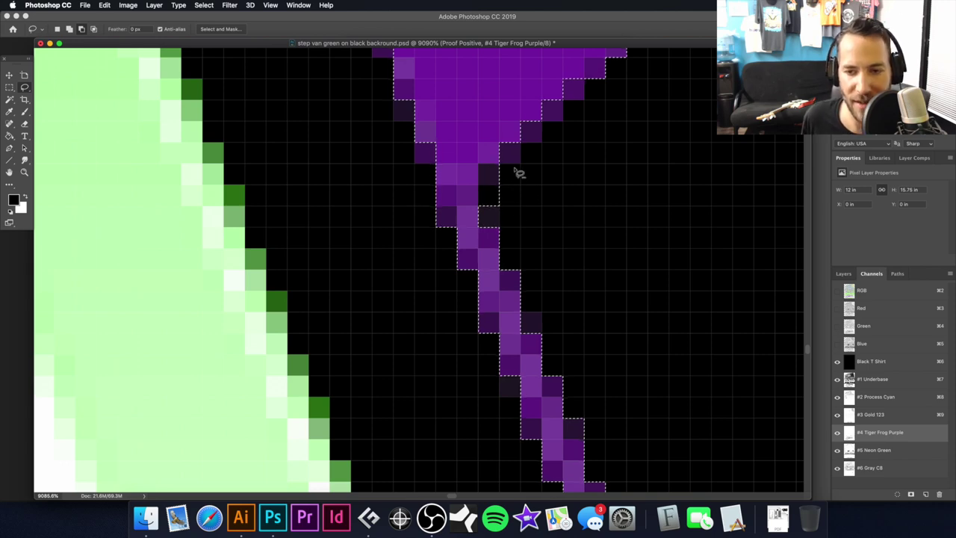
Add the purple shadow shapes inside and along the right side of the E to the selection with the Magic Wand.
scroll(530, 248, down, 5)
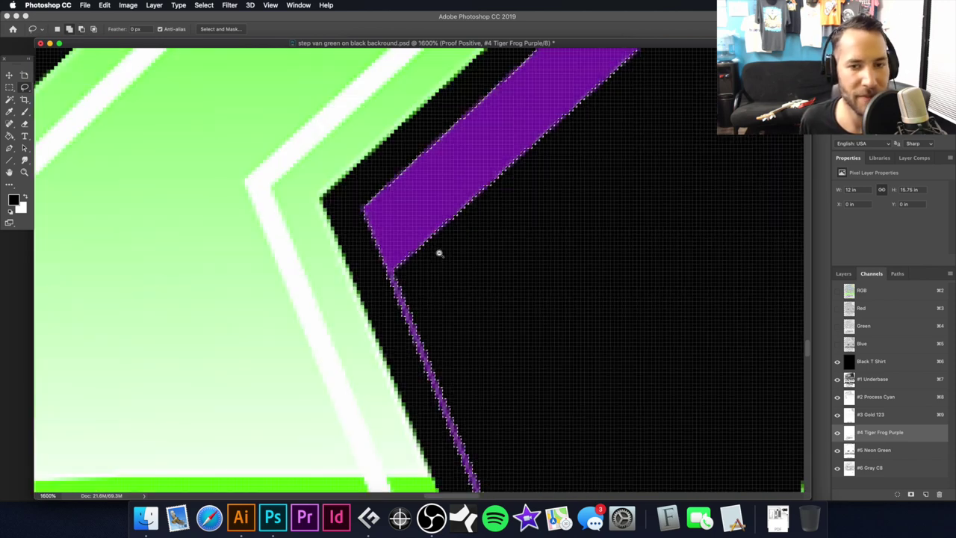
scroll(440, 253, down, 4)
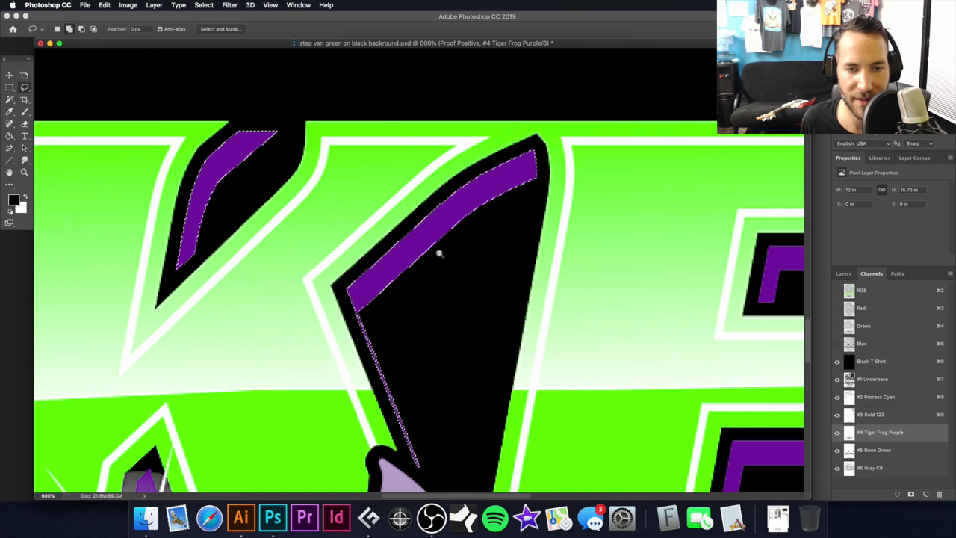
alt+click(440, 254)
drag(439, 252, 202, 187)
click(10, 100)
drag(366, 227, 229, 184)
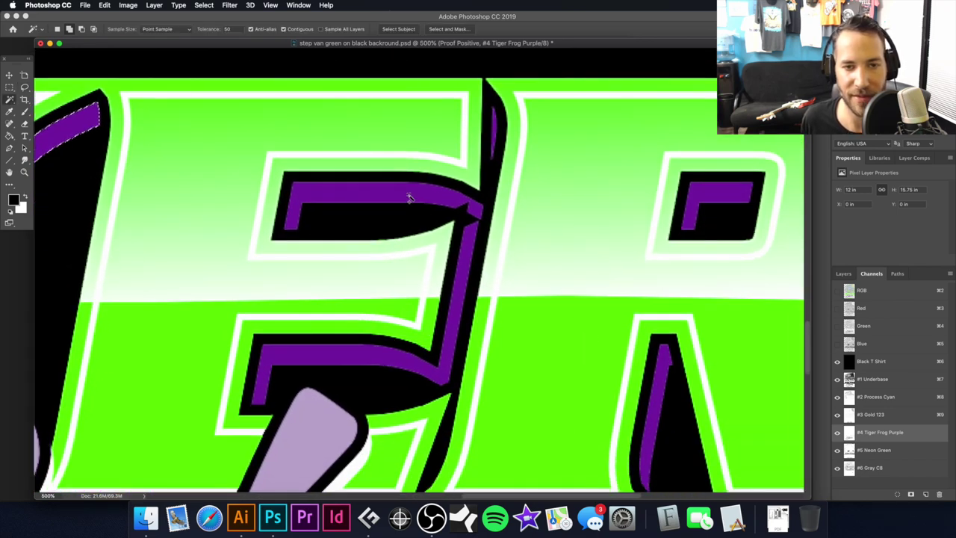
scroll(419, 202, down, 2)
scroll(419, 202, right, 2)
click(430, 210)
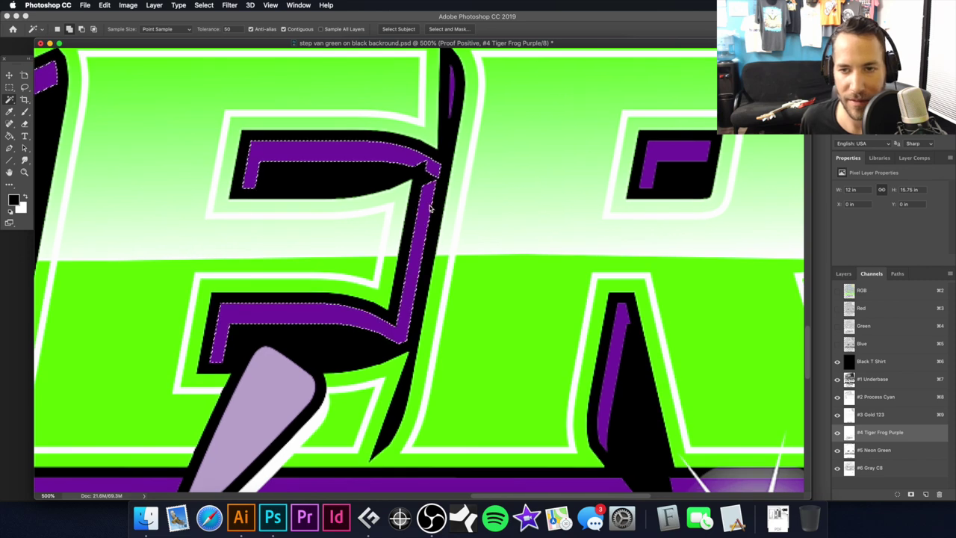
scroll(430, 209, up, 3)
scroll(430, 209, right, 2)
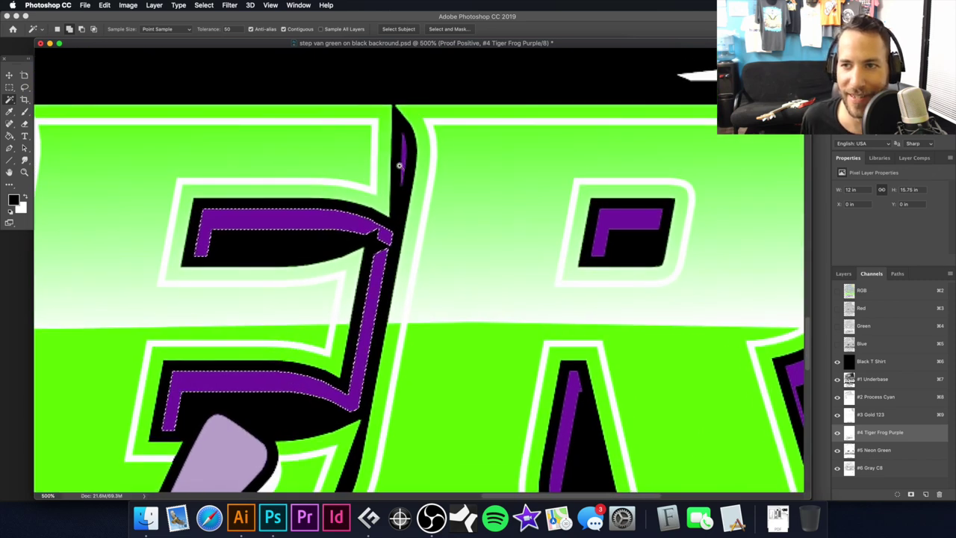
Add the thin purple sliver at the E's upper right and the purple shadow inside the R's counter to the selection.
drag(400, 165, 456, 179)
click(421, 137)
alt+click(513, 337)
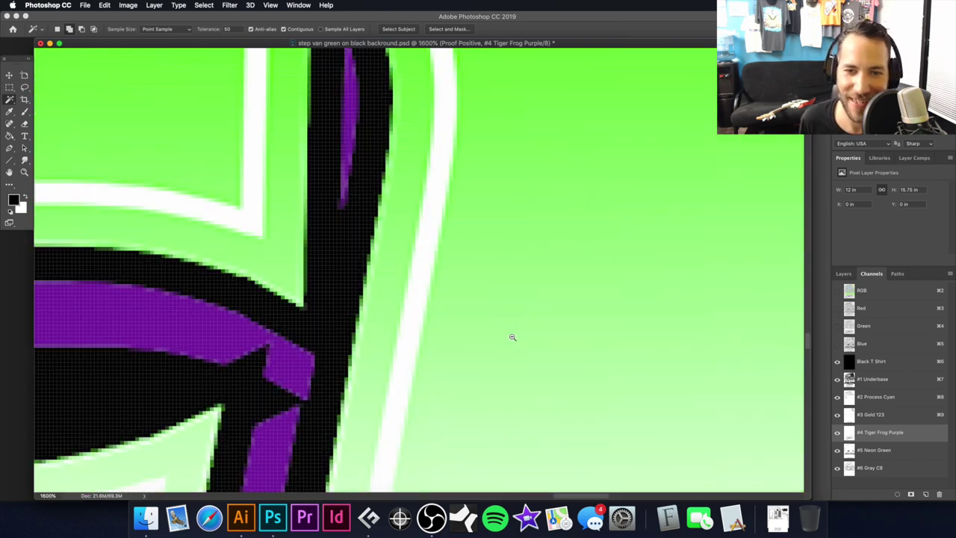
scroll(512, 337, down, 3)
scroll(520, 303, down, 2)
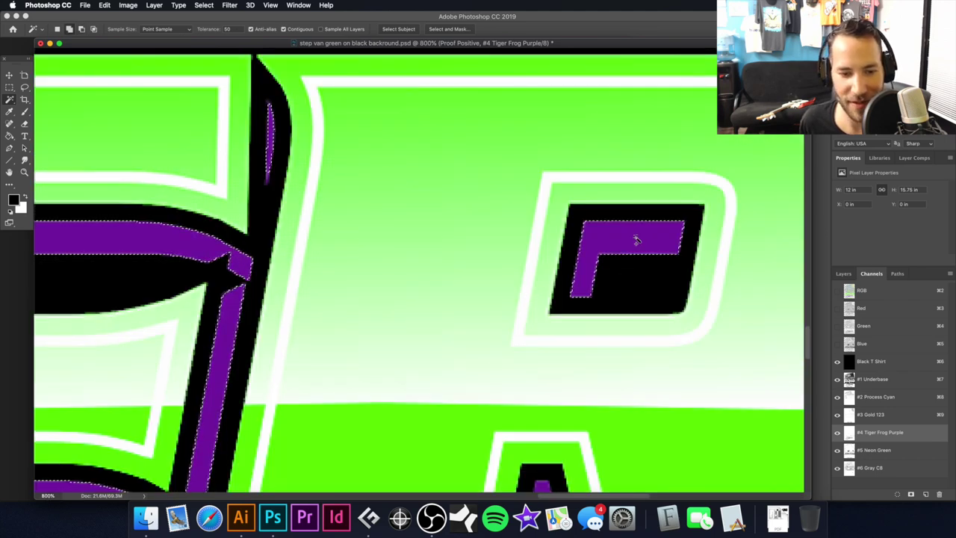
scroll(548, 303, down, 1)
Add the purple shadows between the R and S and the long purple bar beneath the lettering to the selection.
drag(400, 253, 272, 59)
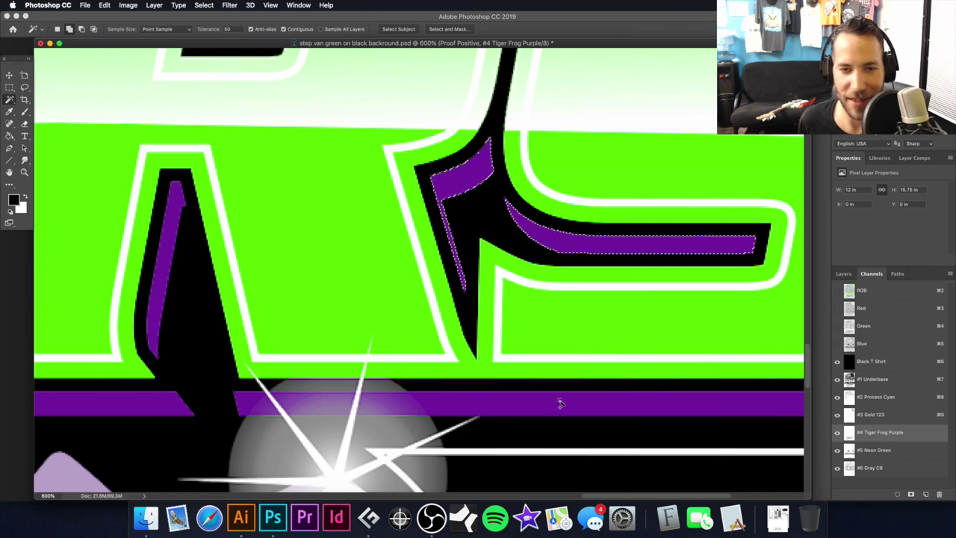
drag(310, 309, 591, 174)
click(419, 273)
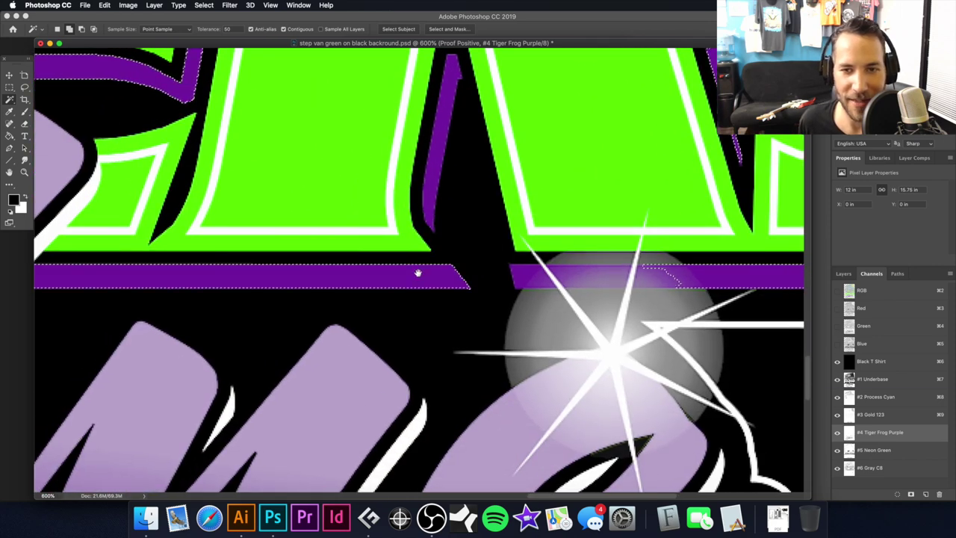
drag(458, 278, 509, 259)
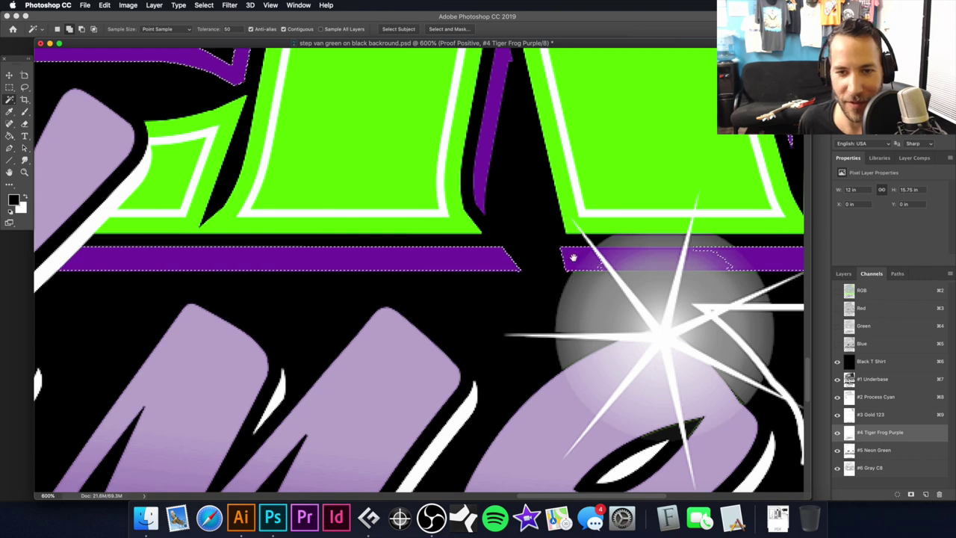
Add the purple shadow between the R's legs to the selection with the Magic Wand.
scroll(478, 254, down, 1)
scroll(461, 263, down, 2)
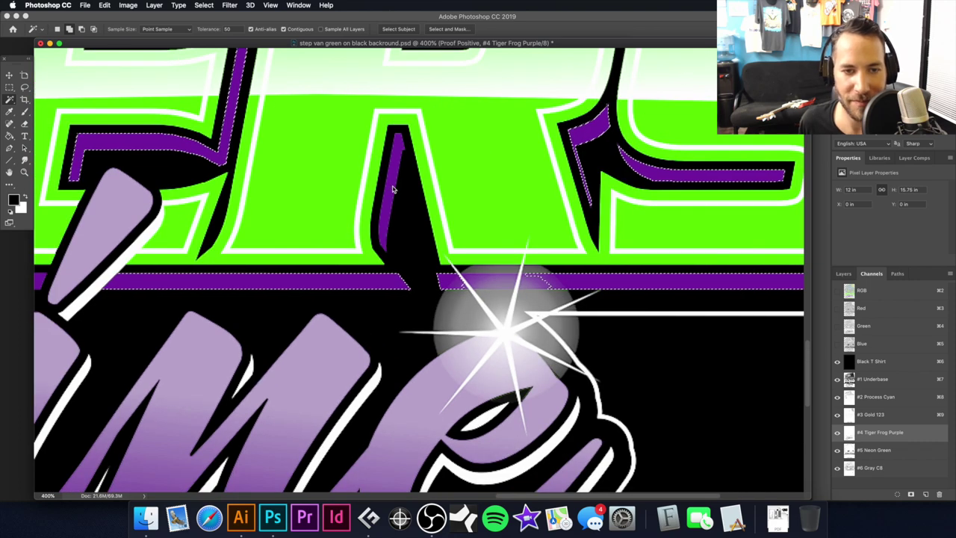
scroll(527, 289, down, 1)
scroll(528, 288, down, 1)
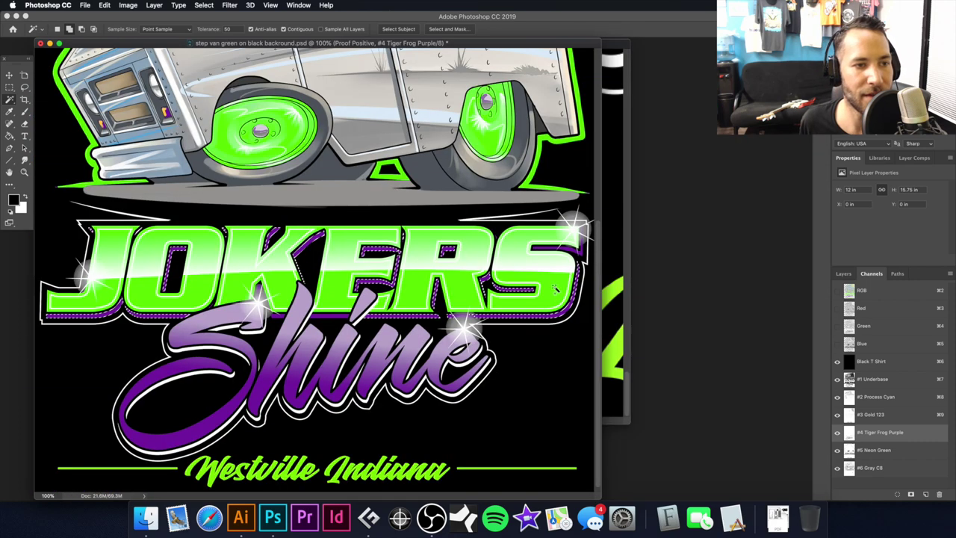
Add the tiny purple sliver between the tops of the R and S to the selection.
scroll(497, 266, up, 5)
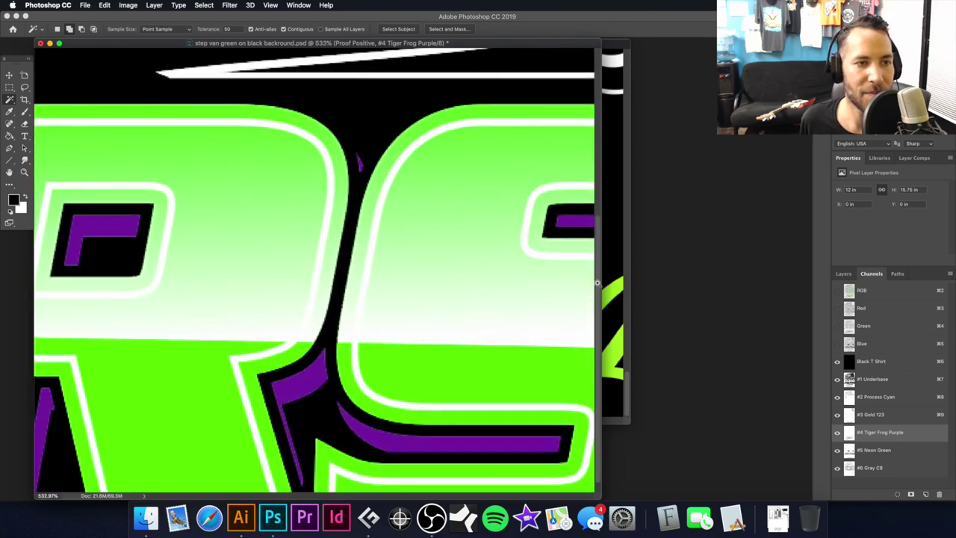
scroll(329, 247, down, 1)
scroll(116, 150, up, 4)
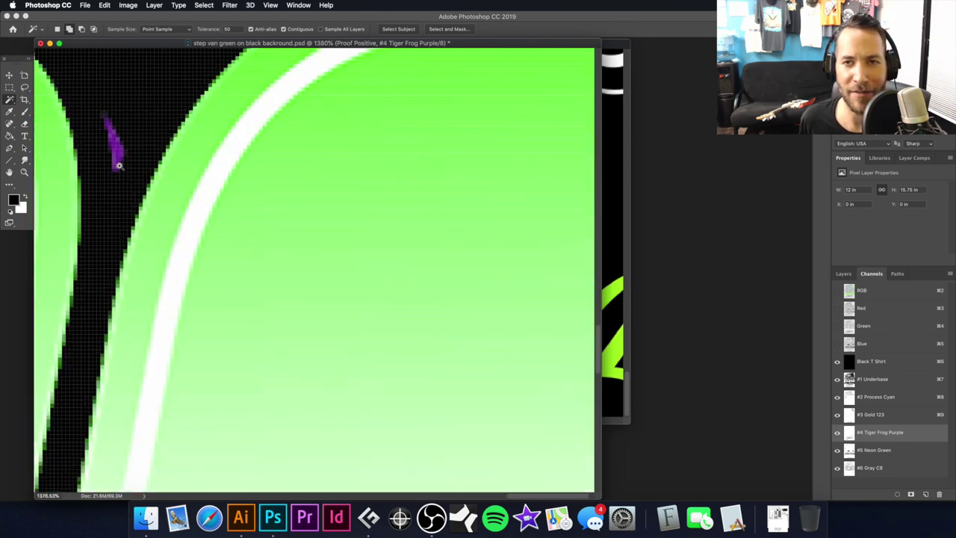
scroll(127, 112, up, 4)
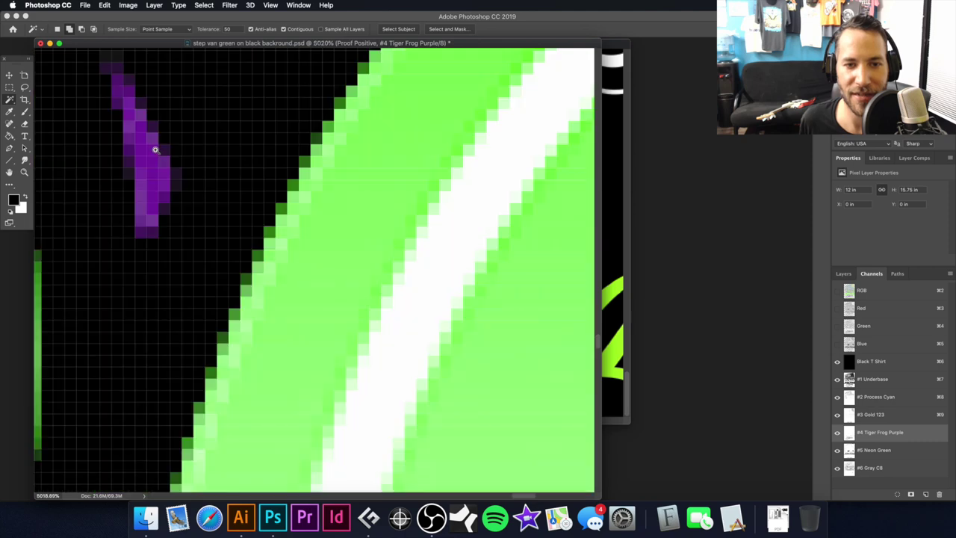
scroll(224, 247, down, 1)
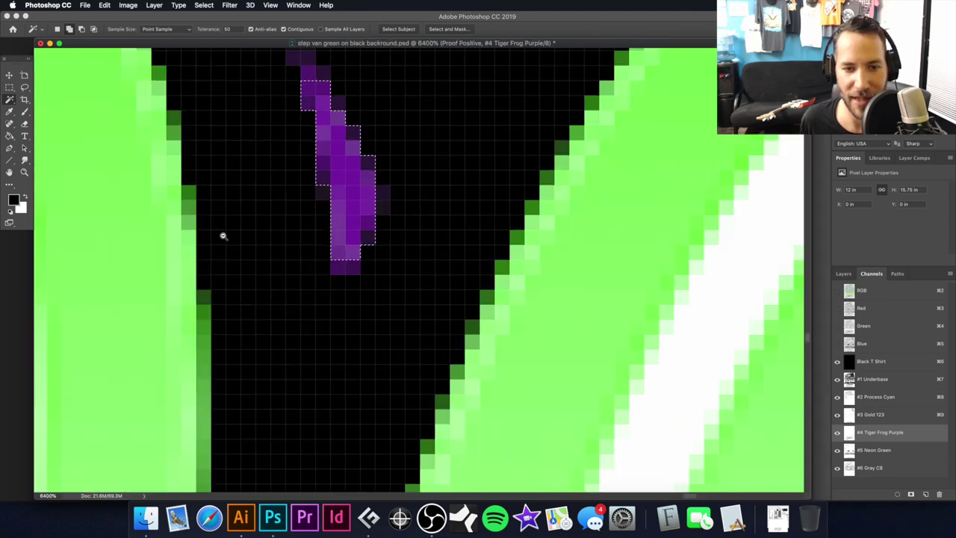
Extend the selection of the sliver between the R and S to the faint purple pixels at its upper tip.
scroll(331, 200, down, 1)
scroll(408, 214, up, 3)
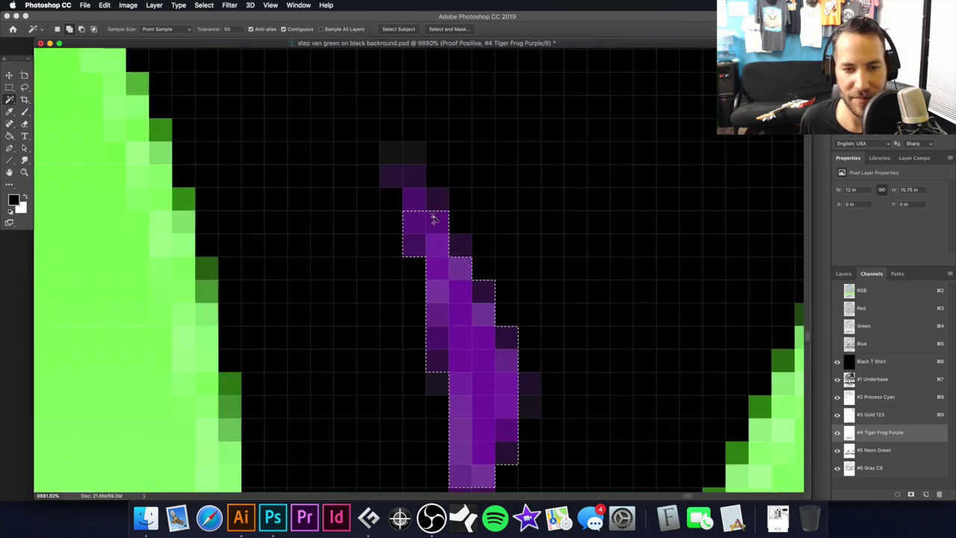
drag(470, 328, 429, 154)
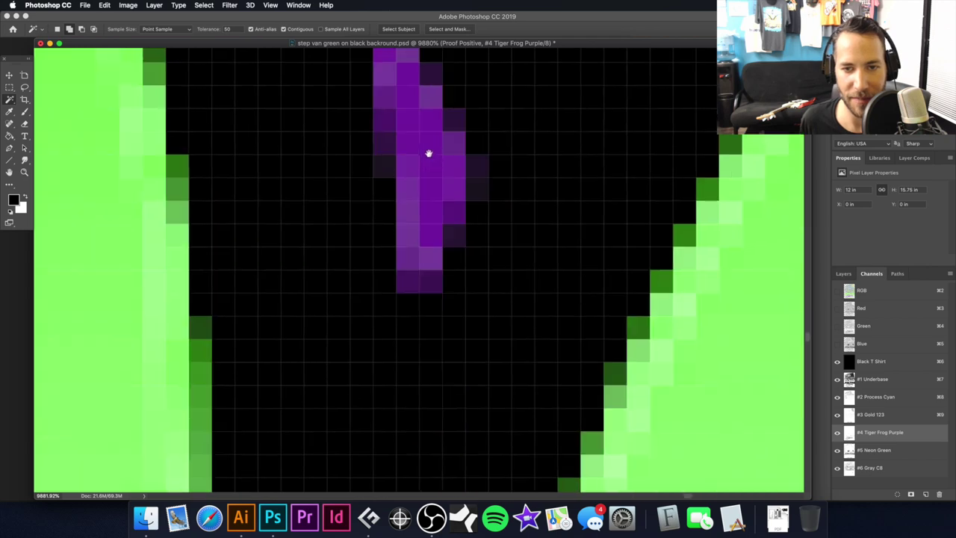
key(super+d)
drag(427, 208, 429, 299)
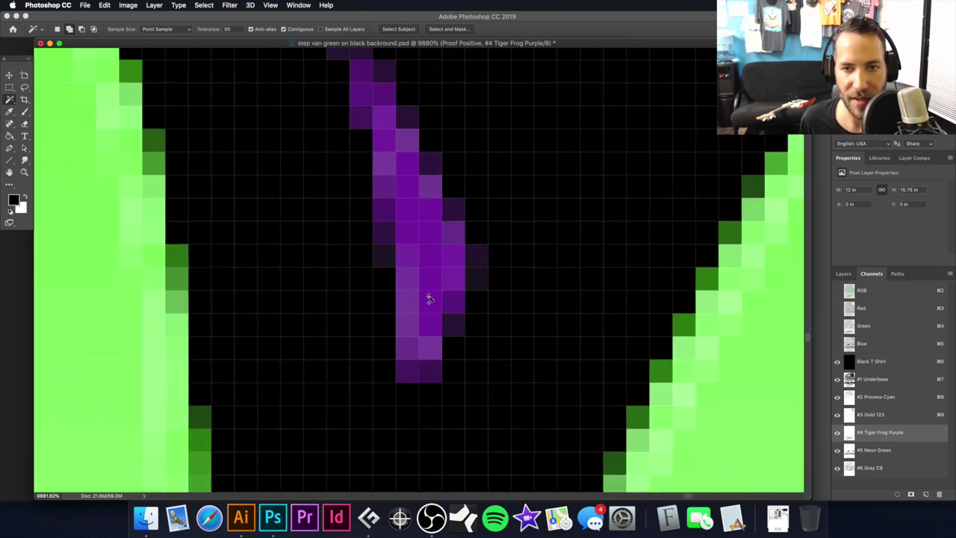
scroll(450, 310, down, 10)
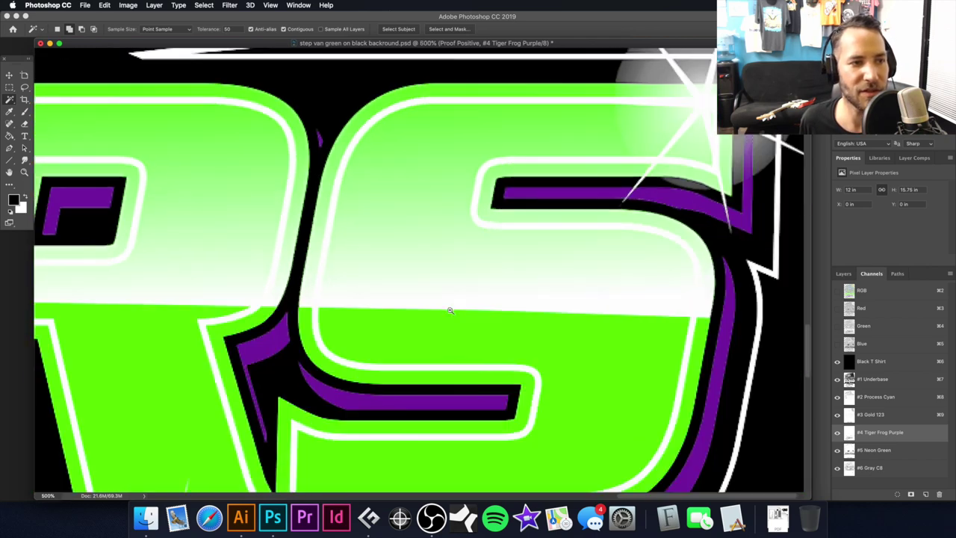
key(super+z)
drag(314, 142, 322, 341)
drag(378, 106, 339, 274)
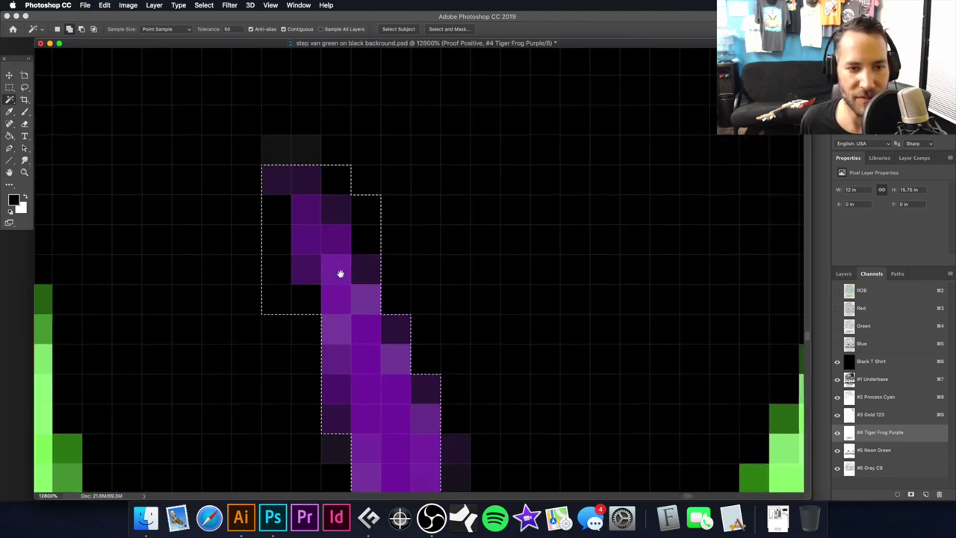
Subtract the black pixels on both sides of the sliver's upper tip from the selection with the Lasso.
scroll(89, 154, down, 2)
scroll(89, 154, left, 1)
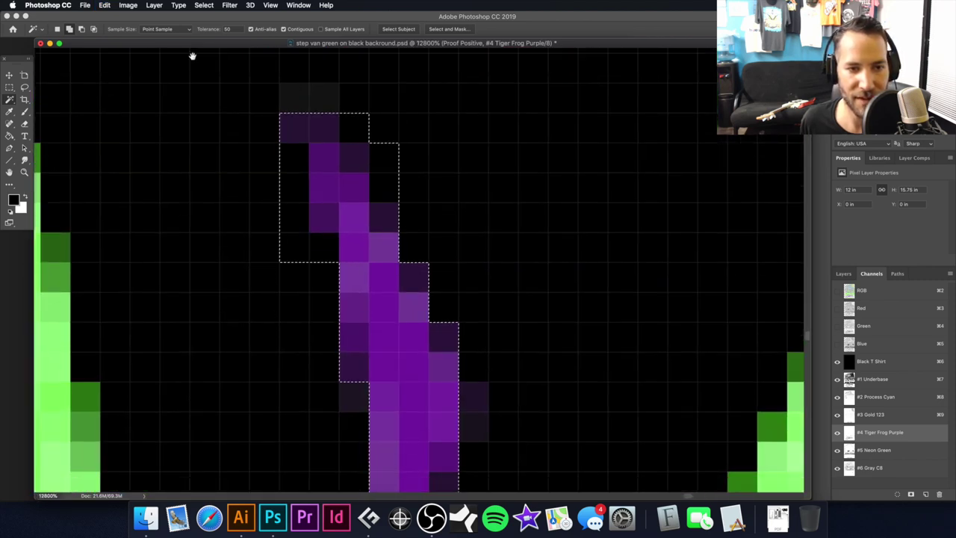
click(24, 87)
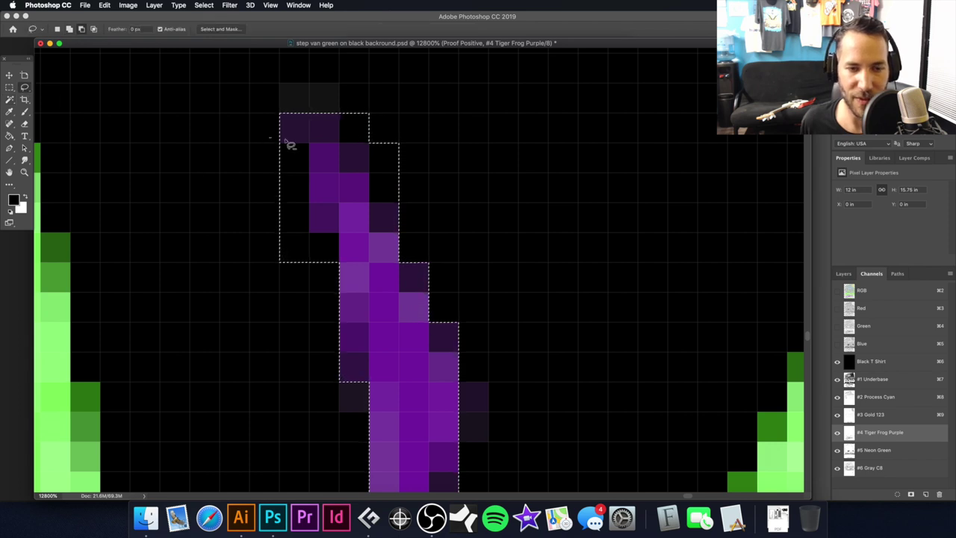
drag(313, 283, 271, 138)
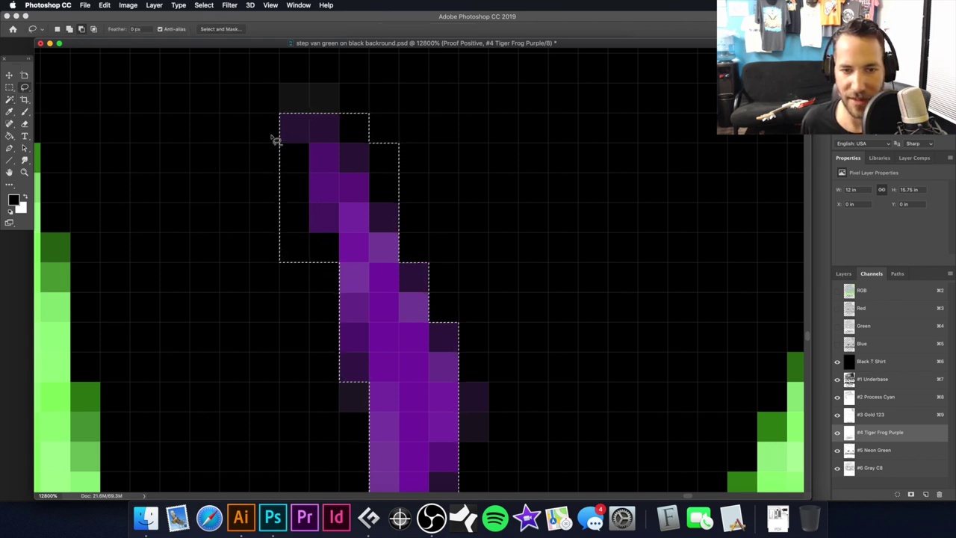
drag(372, 70, 360, 80)
Add the purple shadow in the S's upper notch, including its corner by the sparkle, to the selection with the Magic Wand.
alt+click(509, 349)
alt+click(486, 341)
alt+click(459, 310)
alt+click(460, 310)
alt+click(460, 310)
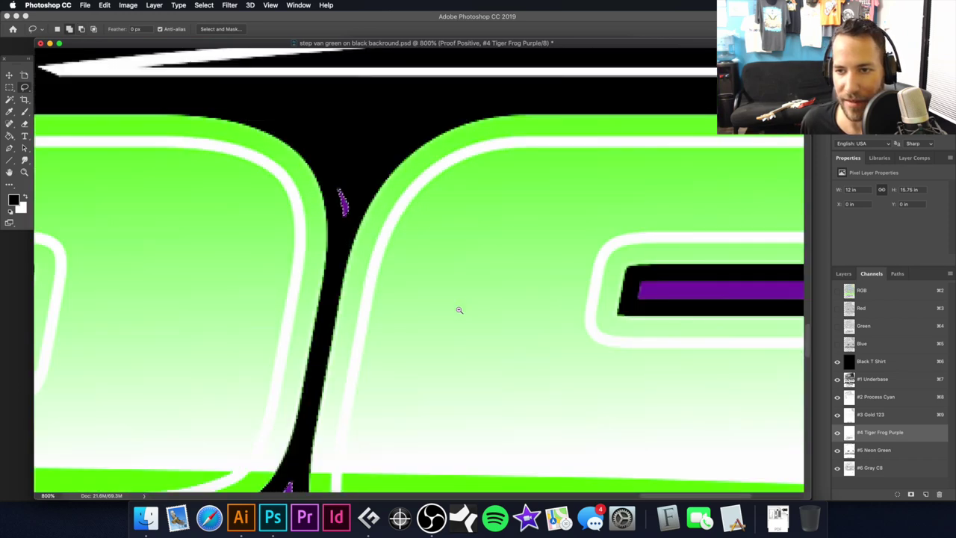
alt+click(459, 310)
drag(537, 316, 438, 218)
click(9, 99)
shift+click(498, 132)
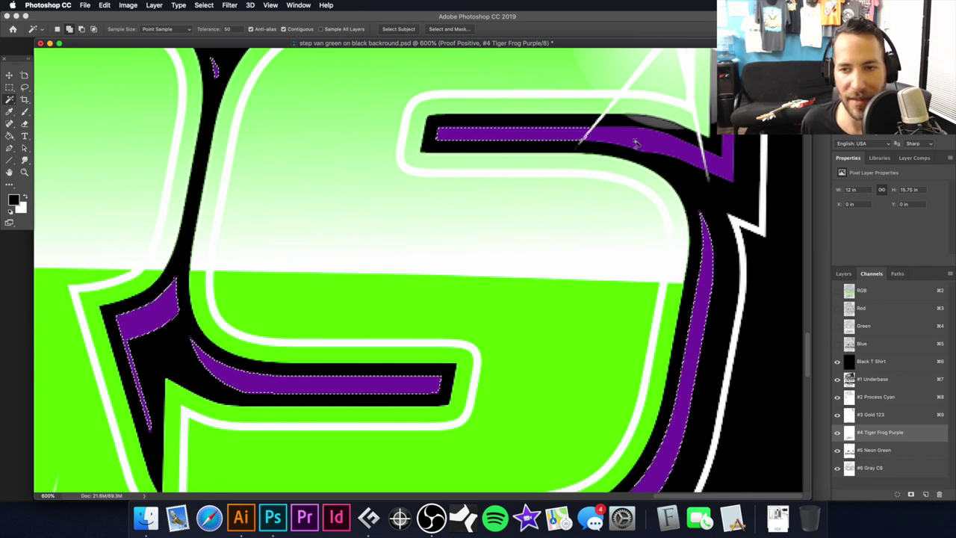
scroll(652, 289, up, 3)
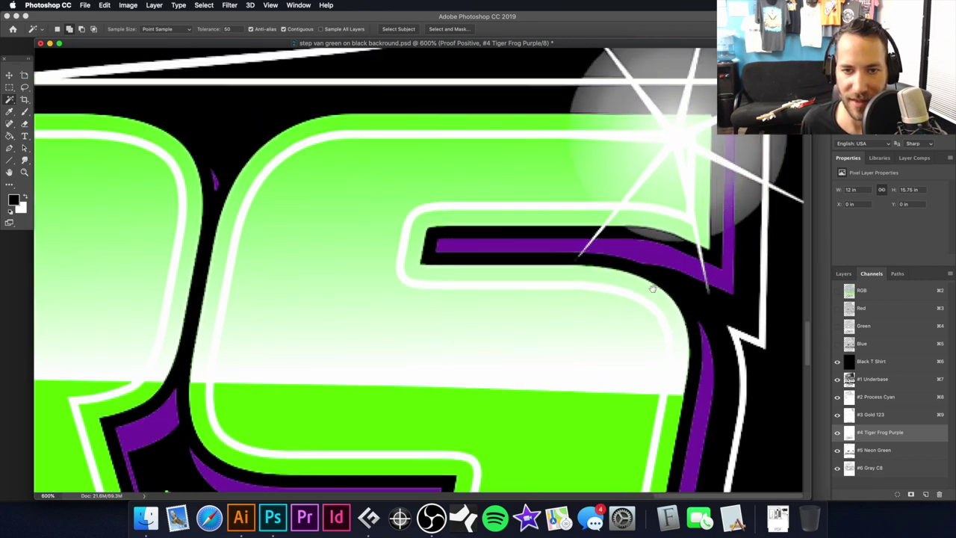
Subtract the part of the S's corner shadow that lies inside the sparkle's glow from the selection with the Lasso.
key(l)
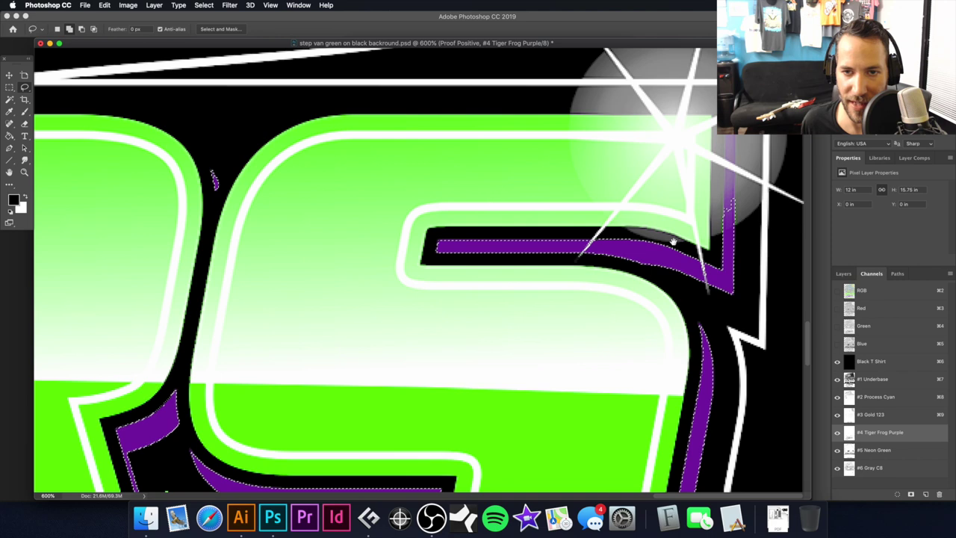
drag(673, 242, 504, 226)
drag(758, 225, 811, 245)
drag(658, 199, 581, 250)
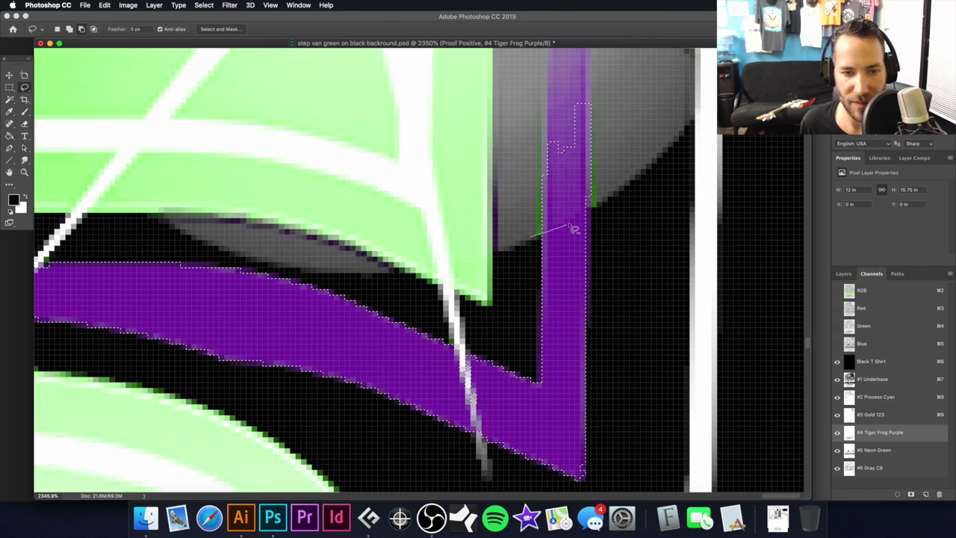
drag(531, 155, 530, 161)
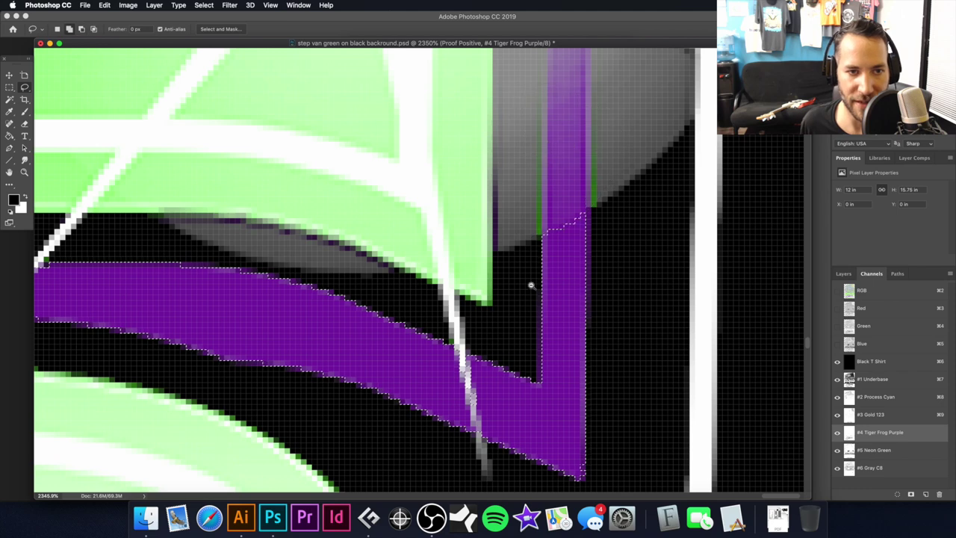
Subtract the purple bar areas inside the glow above the e of Shine from the selection, following the glow's edge on both sides.
scroll(510, 320, down, 5)
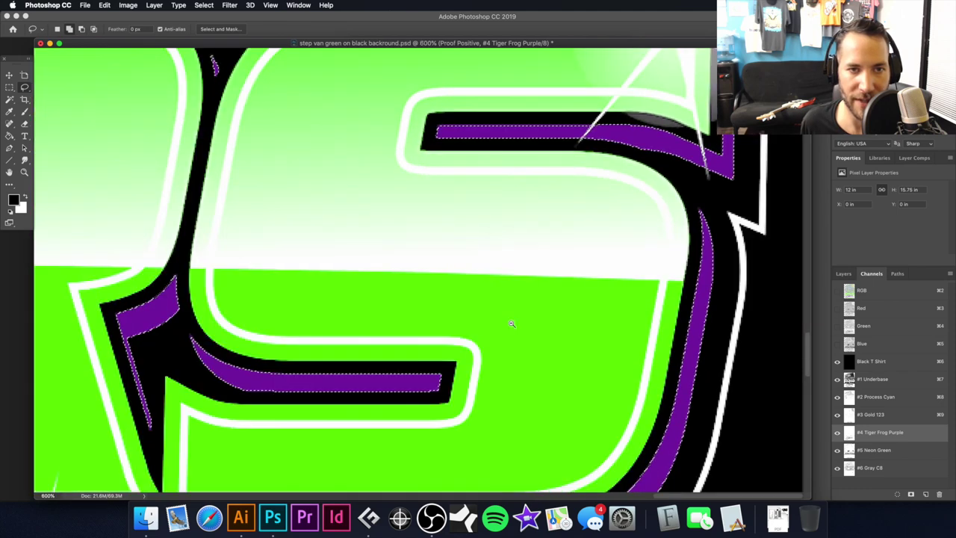
alt+super+click(512, 325)
alt+super+click(512, 324)
drag(406, 311, 453, 311)
scroll(452, 310, down, 1)
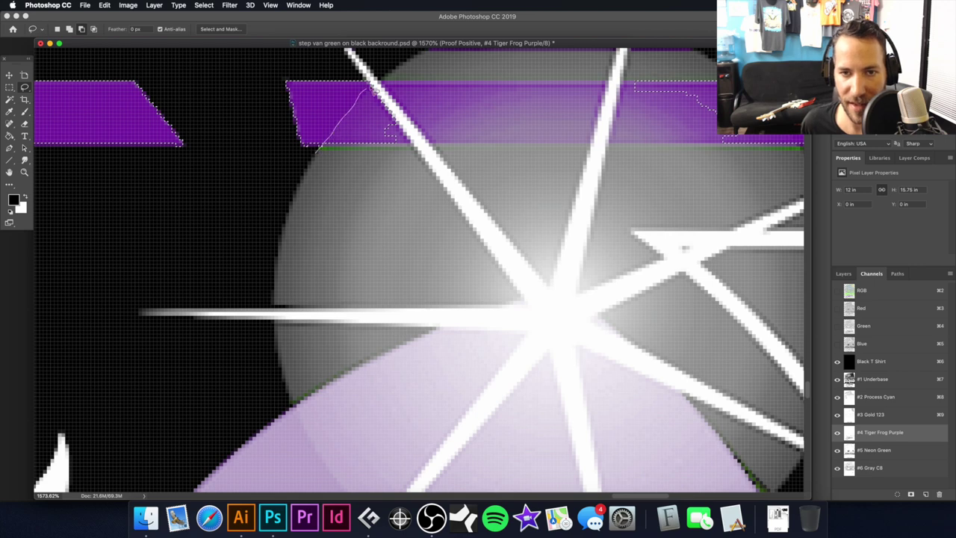
drag(434, 157, 344, 216)
drag(591, 224, 395, 268)
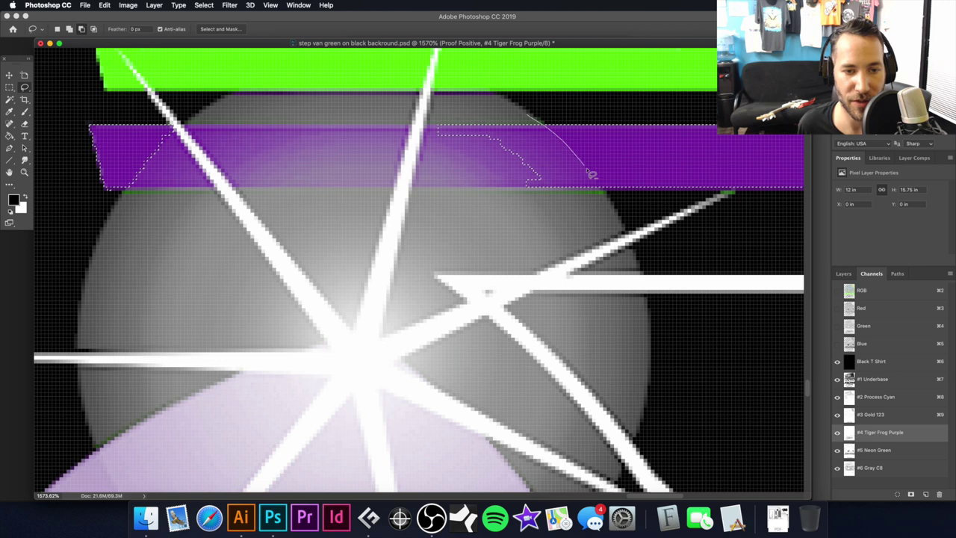
drag(387, 155, 390, 159)
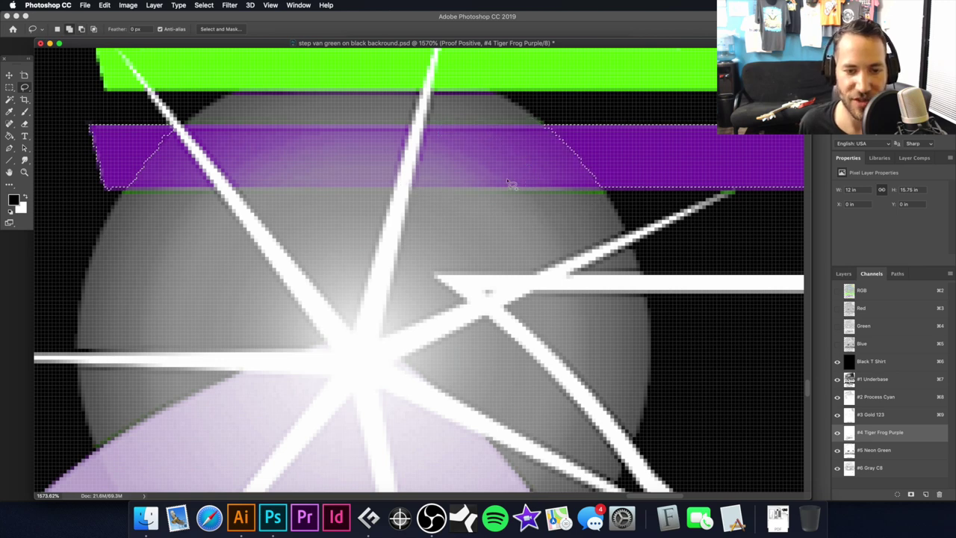
Add the short purple bar segment between the S and h of Shine to the selection with the Magic Wand.
alt+click(505, 223)
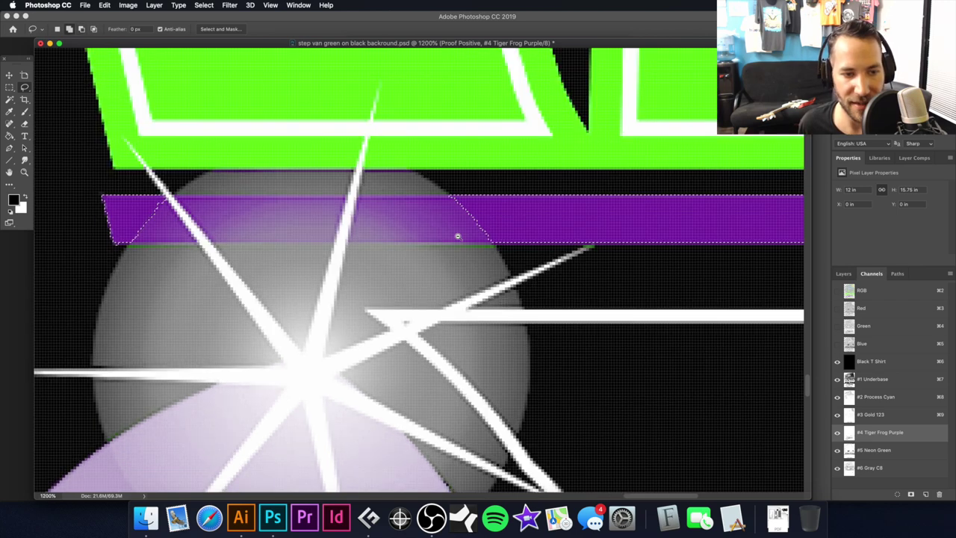
alt+click(458, 236)
alt+click(396, 282)
alt+click(397, 284)
alt+click(398, 284)
scroll(398, 285, down, 3)
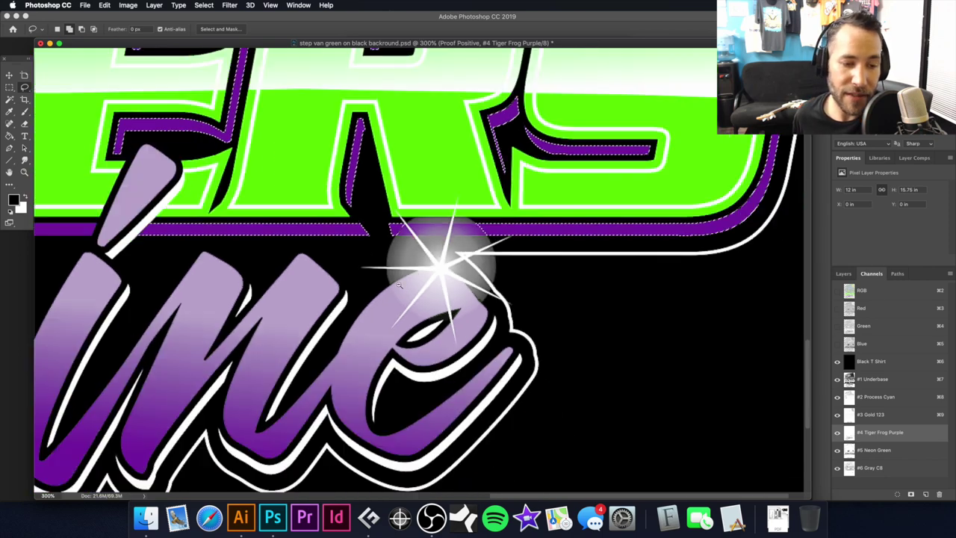
scroll(348, 247, down, 3)
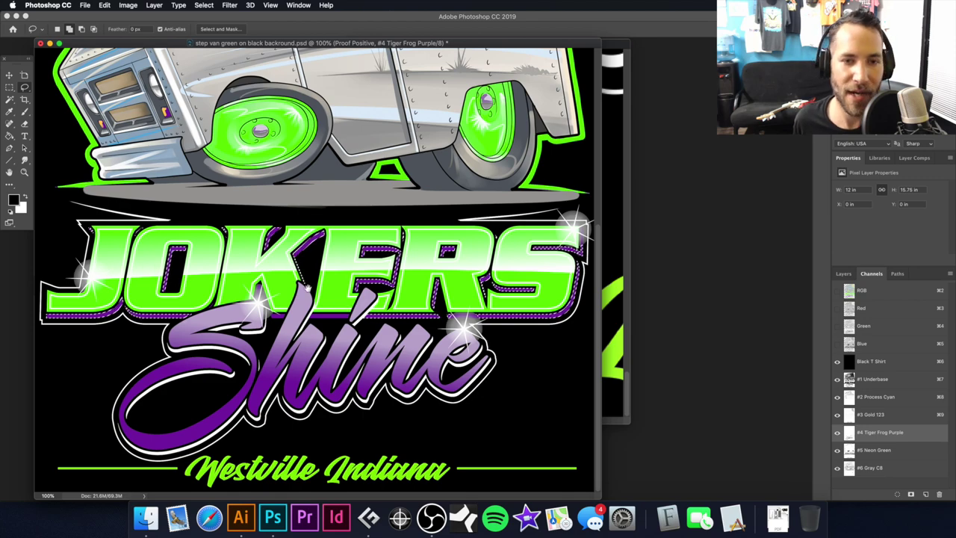
scroll(340, 307, up, 5)
scroll(310, 340, up, 6)
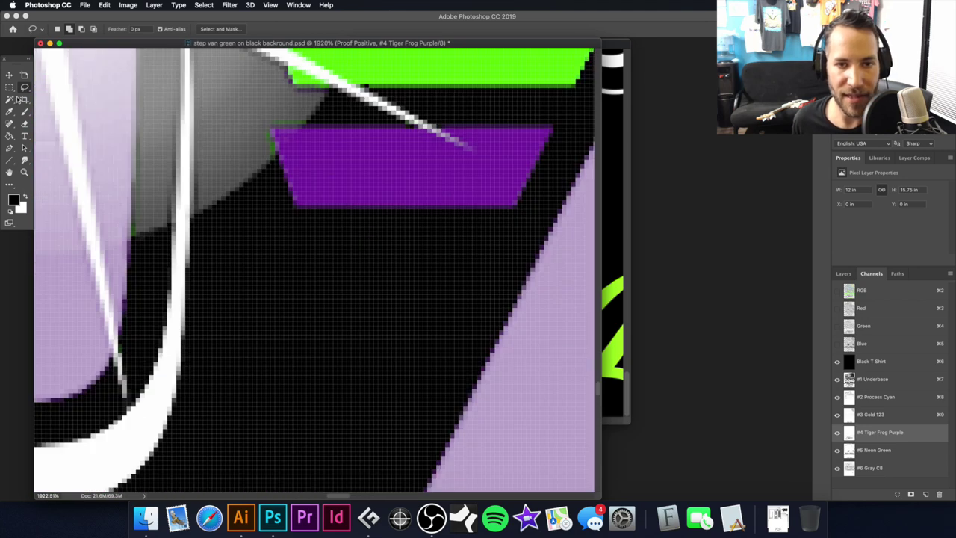
click(10, 100)
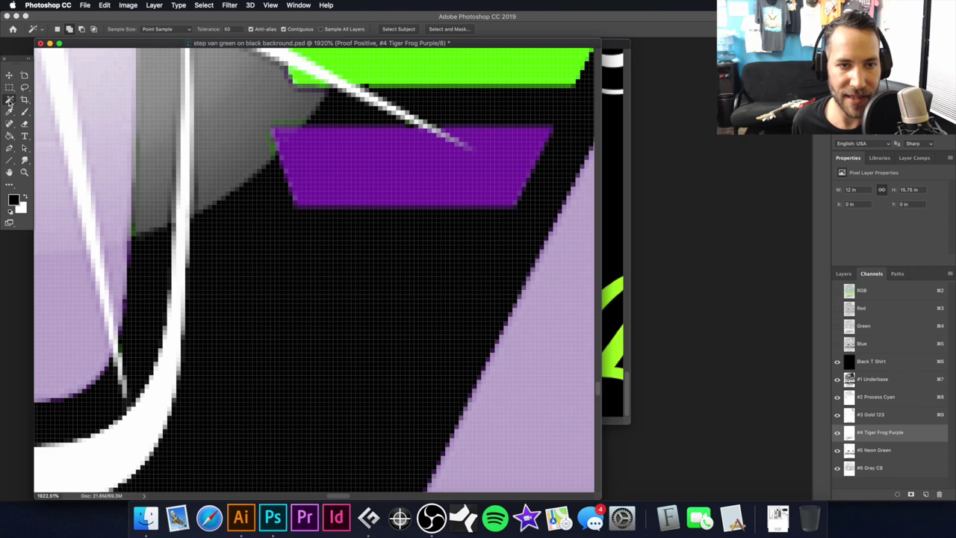
click(417, 179)
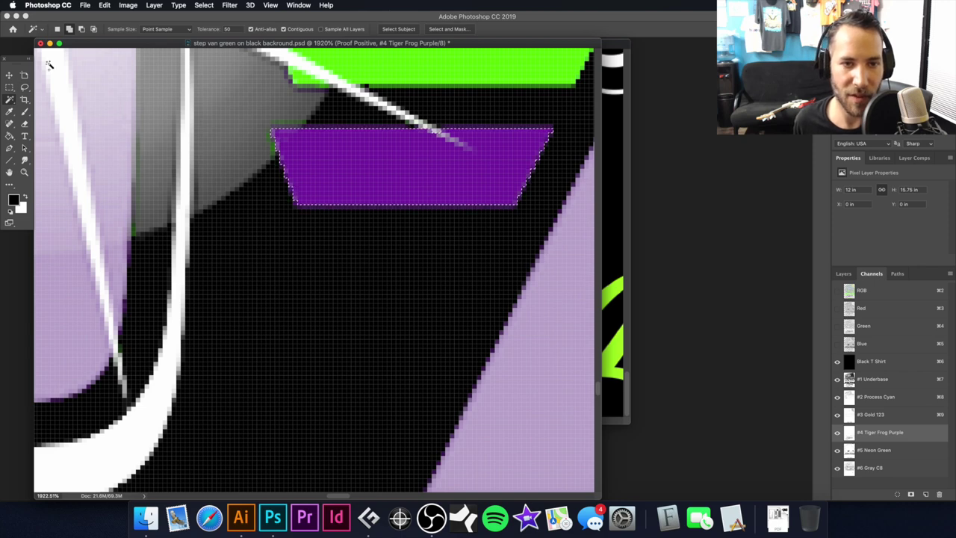
Subtract the sparkle ray's faded tip from the selected purple bar segment between the S and h of Shine with the Lasso.
click(24, 87)
scroll(362, 134, up, 3)
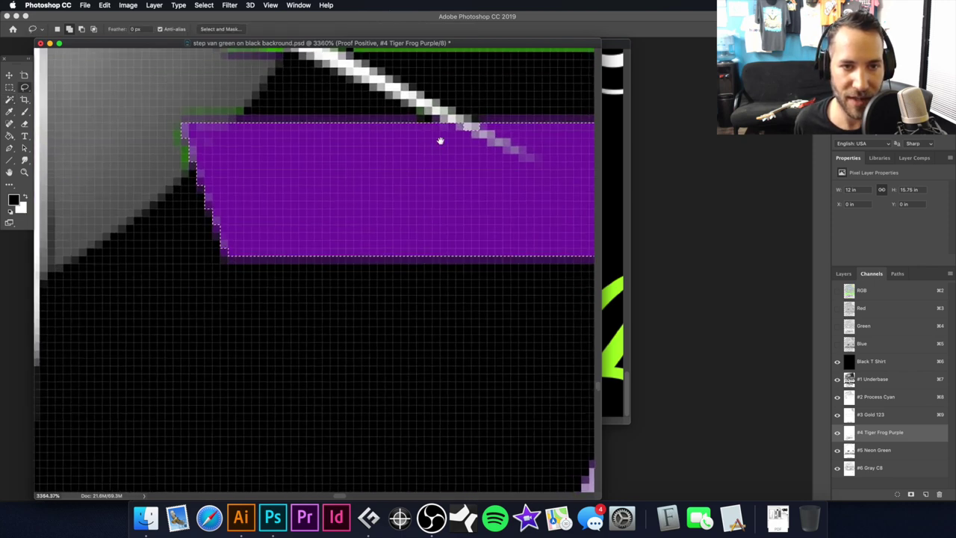
scroll(404, 146, up, 2)
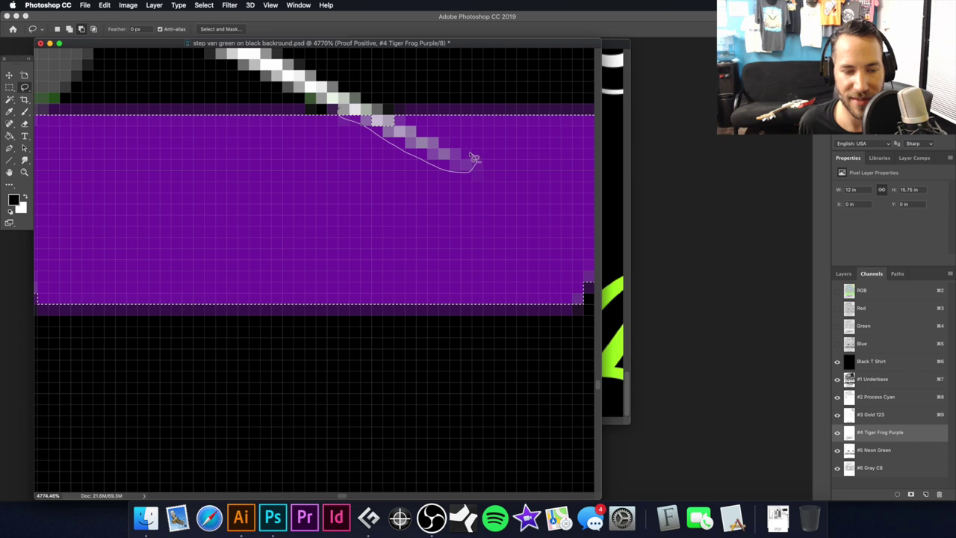
drag(351, 120, 430, 171)
alt+click(397, 200)
alt+click(398, 199)
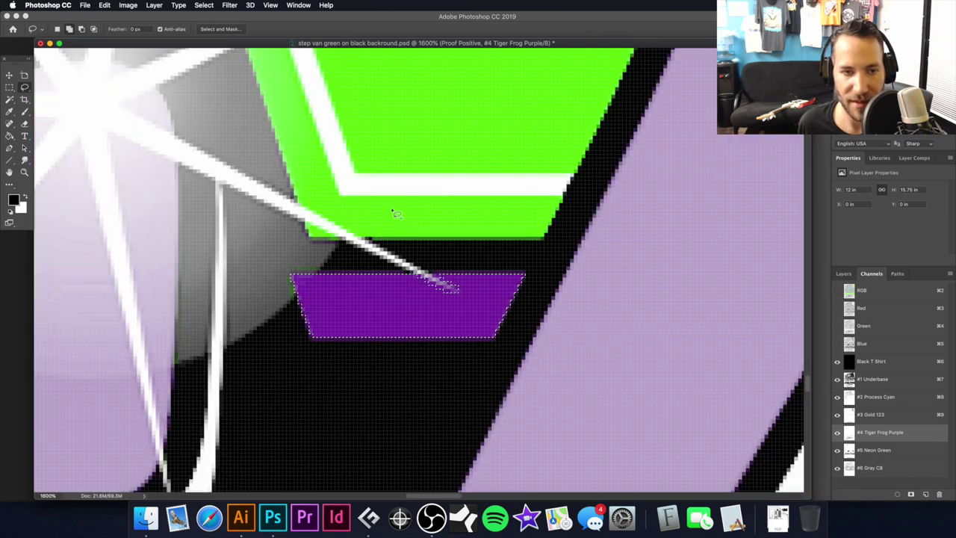
alt+click(381, 272)
alt+click(381, 273)
alt+click(381, 273)
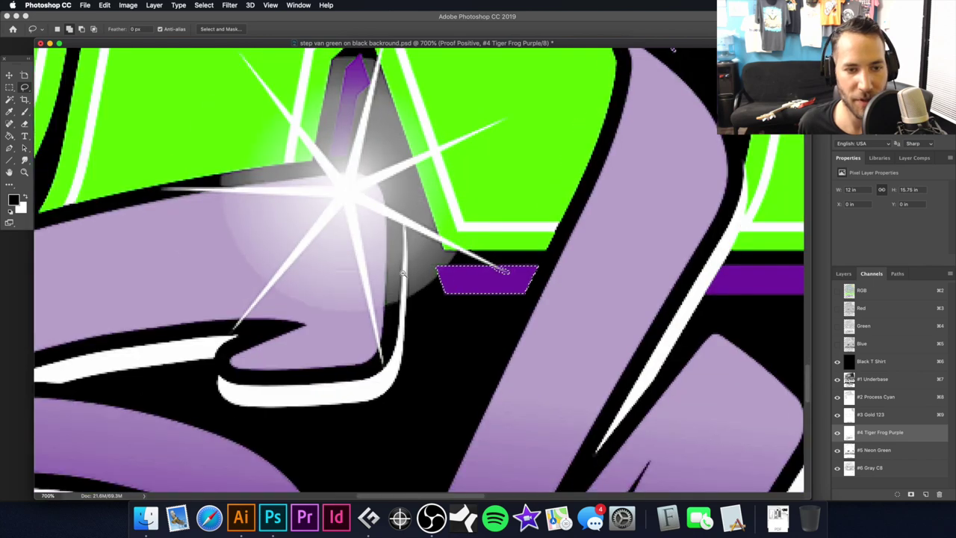
Add the purple bar segment between the h and i of Shine to the selection with the Magic Wand.
scroll(365, 239, down, 6)
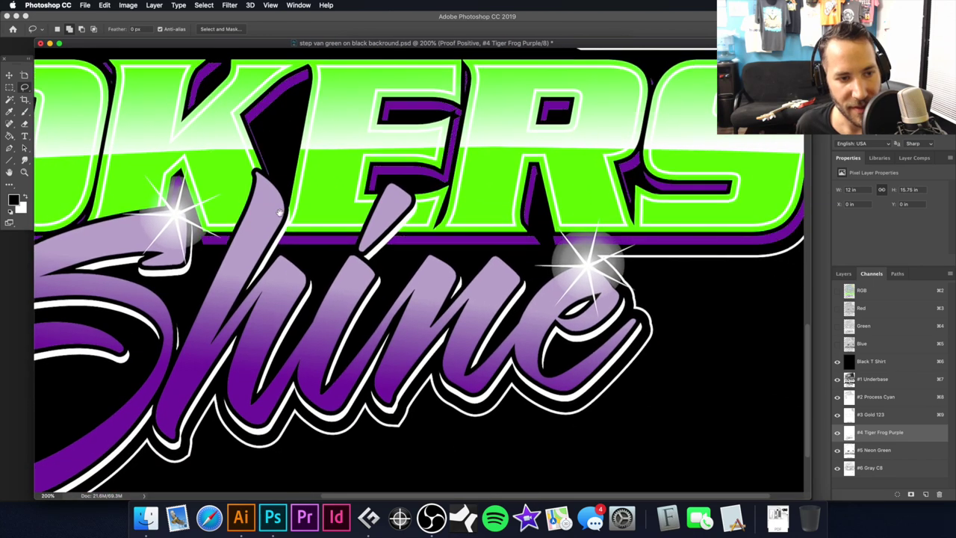
key(w)
click(326, 239)
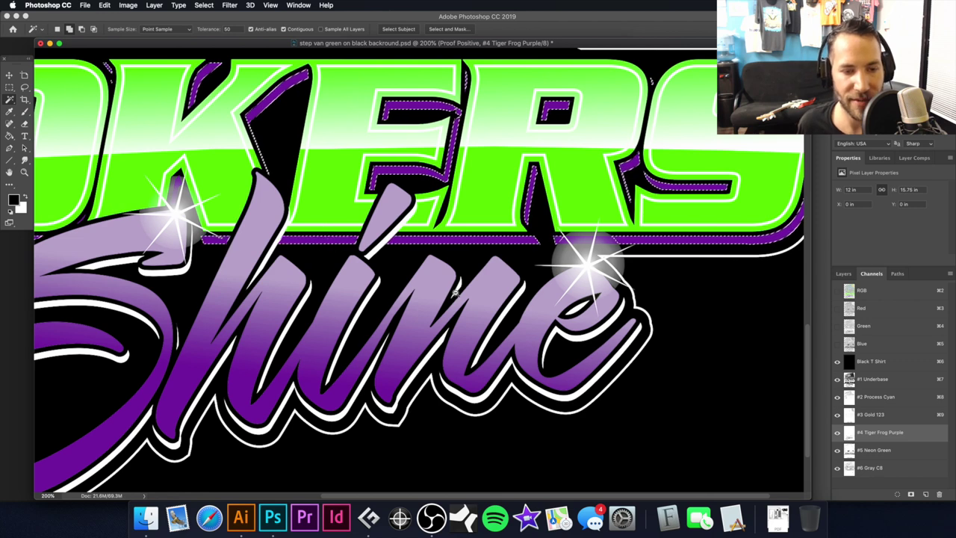
scroll(326, 239, down, 1)
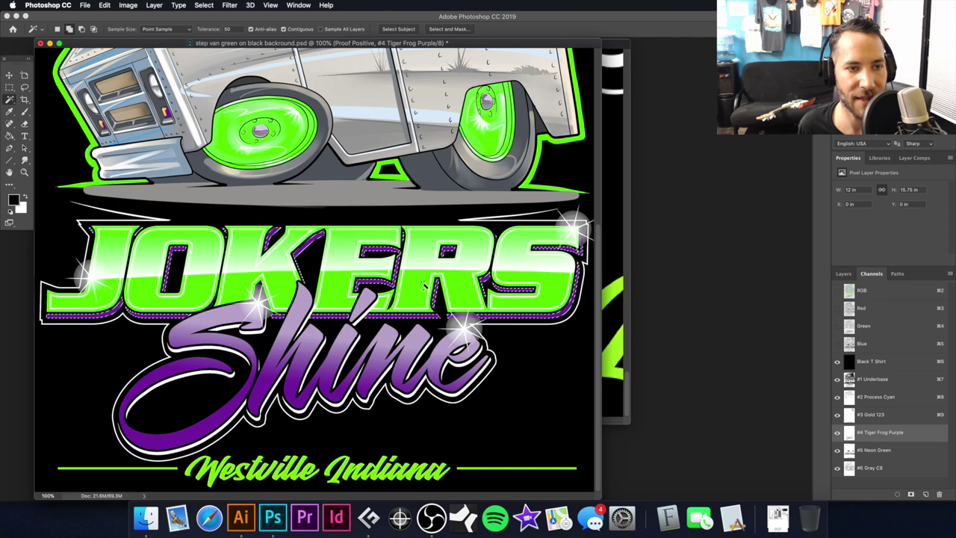
Expand the selection of the purple lettering shadows.
scroll(395, 303, up, 5)
drag(395, 304, 408, 304)
drag(215, 321, 421, 199)
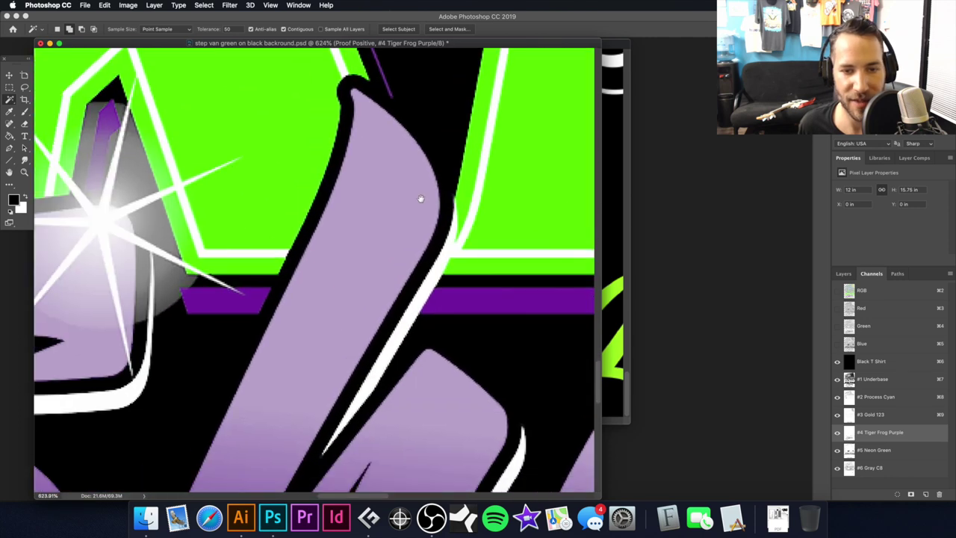
drag(380, 250, 400, 211)
click(202, 5)
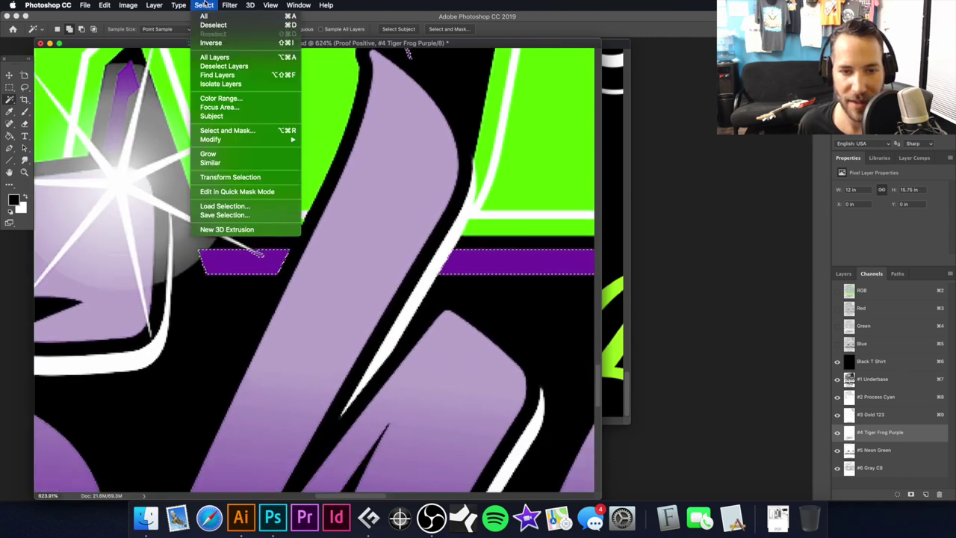
mouse_move(210, 141)
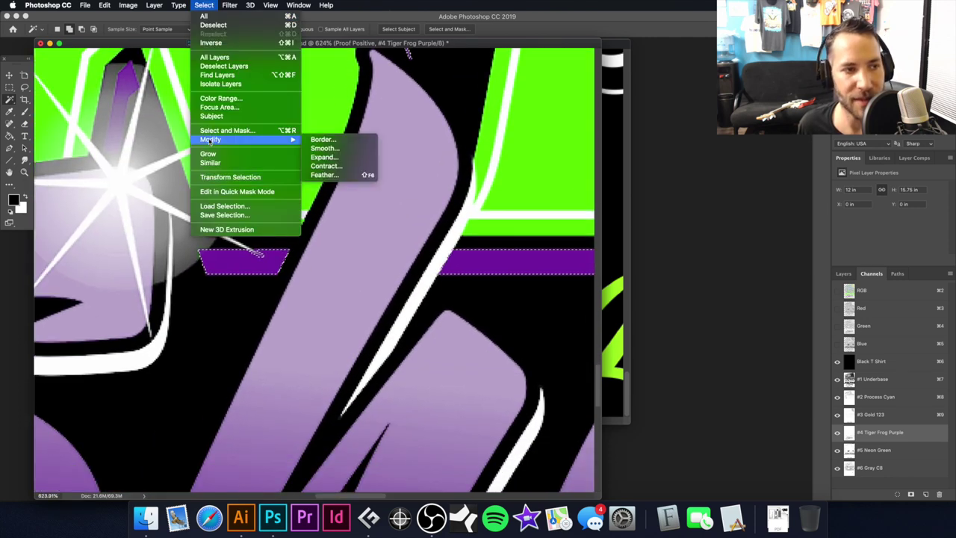
click(335, 157)
click(524, 237)
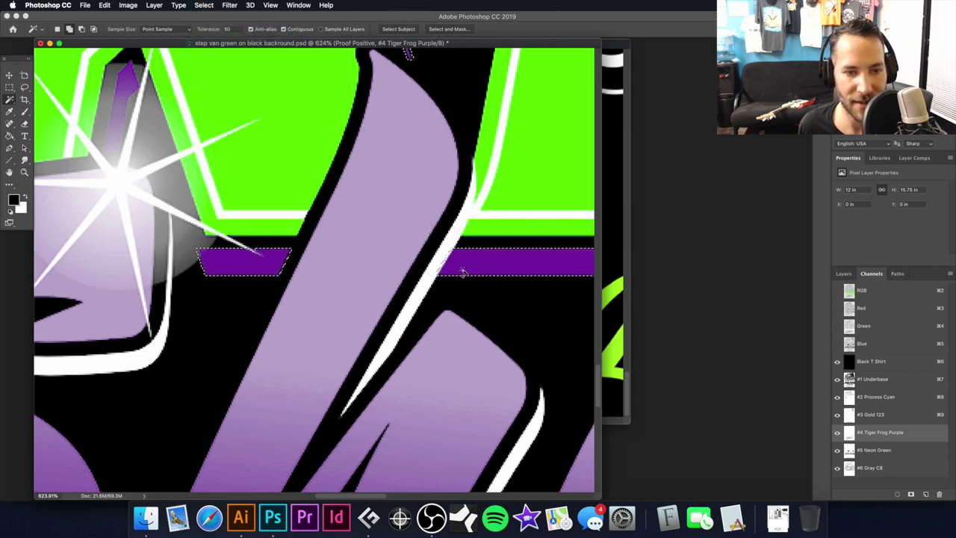
Subtract the part of the bar selection that overlaps the white outline of the h of Shine with the Lasso.
scroll(463, 273, up, 5)
drag(438, 223, 313, 208)
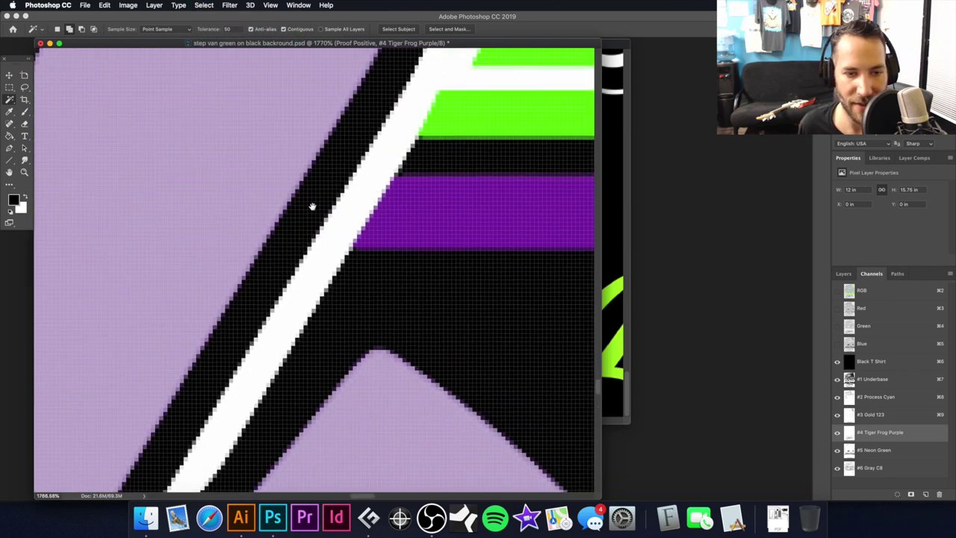
click(23, 87)
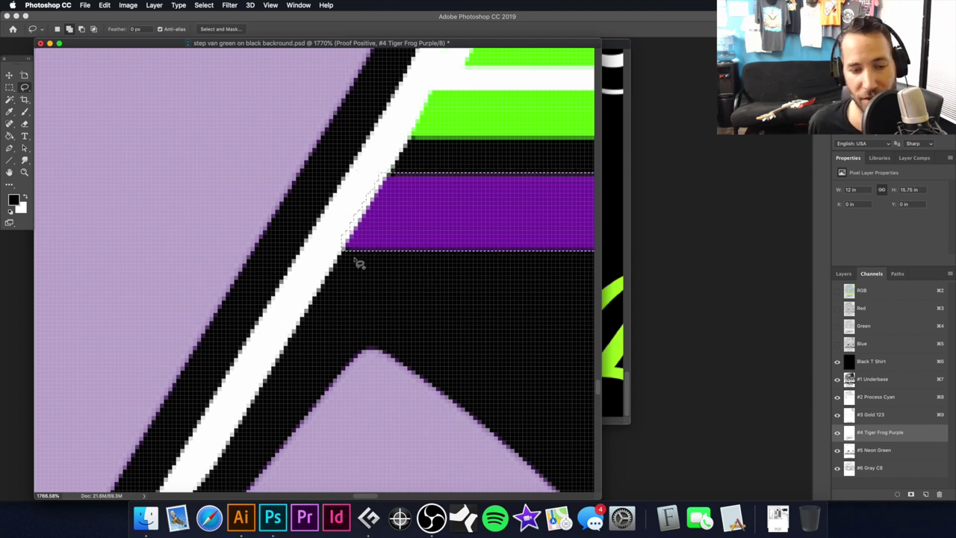
drag(328, 254, 342, 255)
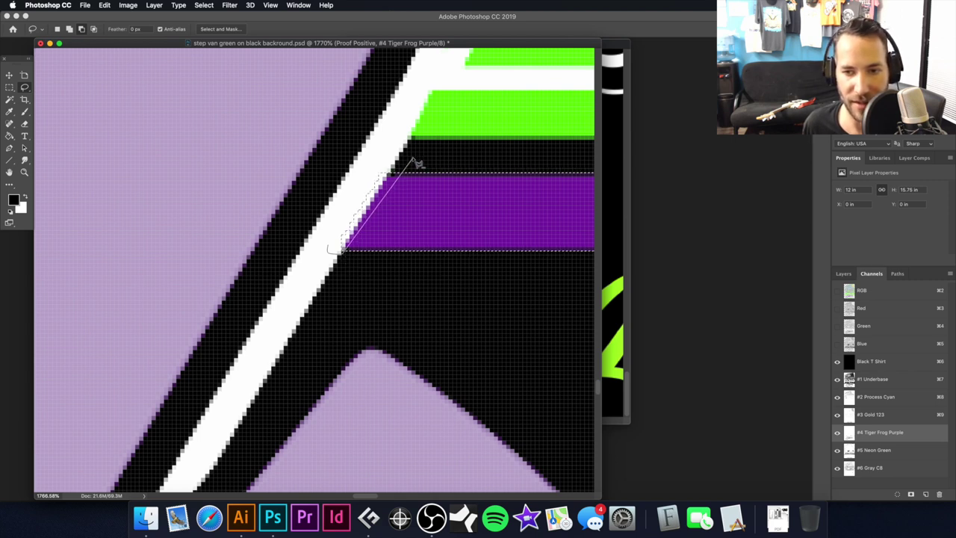
drag(401, 166, 371, 170)
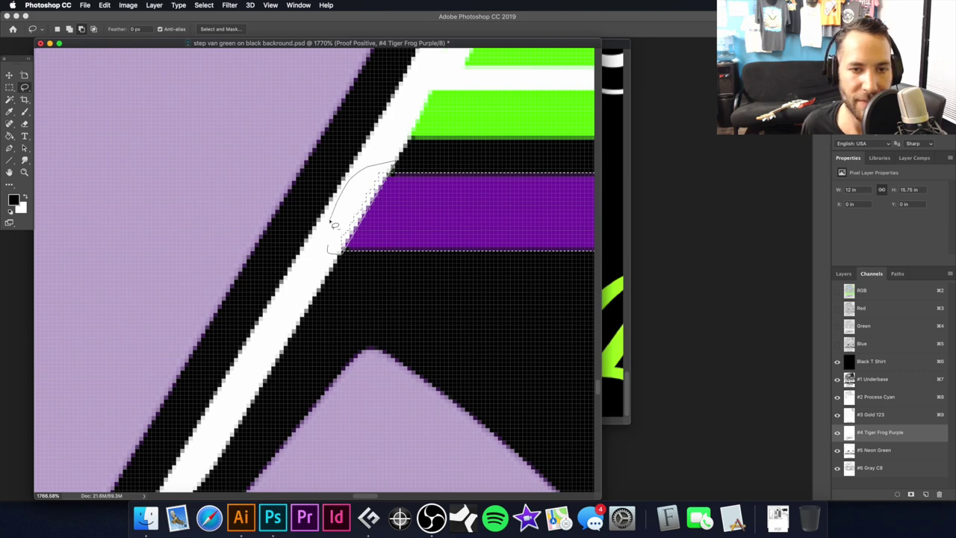
alt+click(418, 200)
alt+click(382, 272)
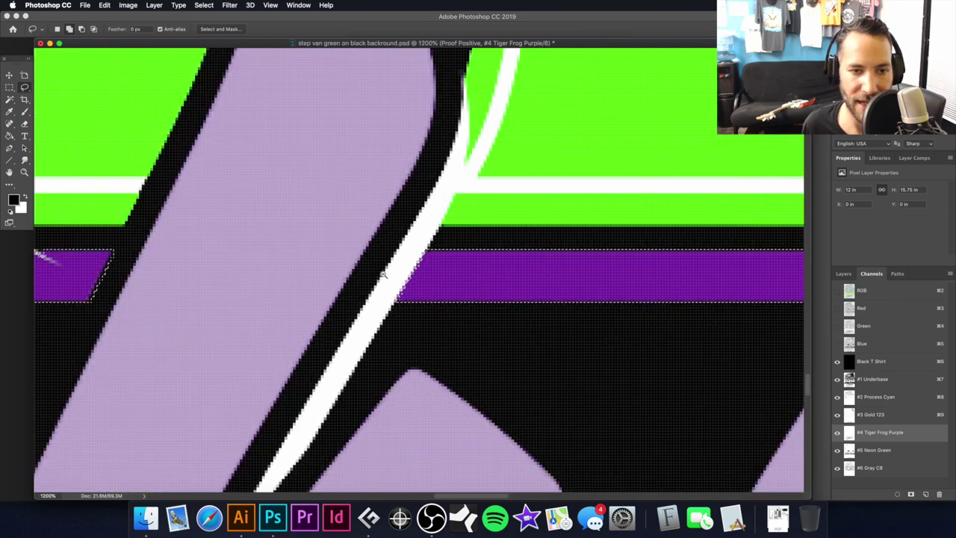
alt+click(383, 273)
alt+click(465, 279)
alt+click(455, 280)
alt+click(455, 279)
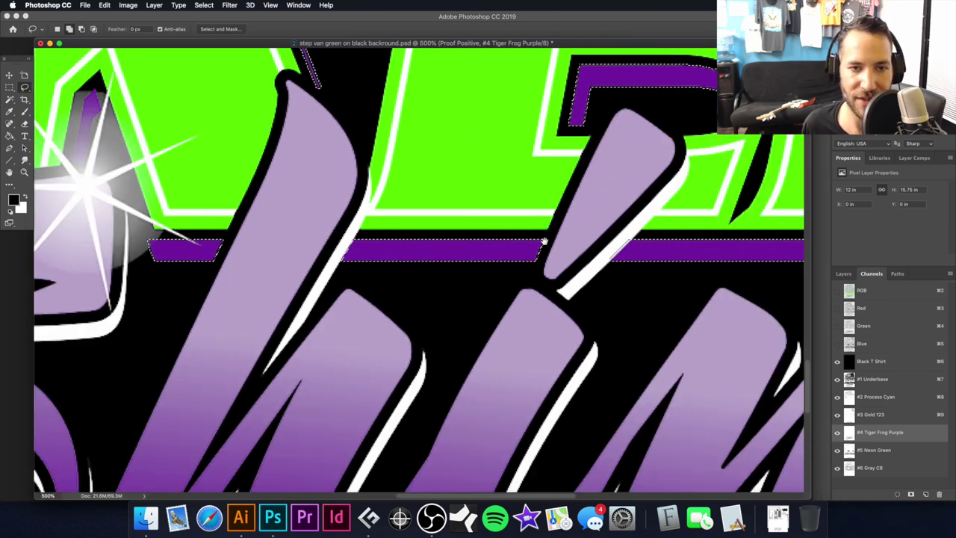
Trim the bar selection along the white outline of the slanted stroke above the i of Shine.
drag(560, 244, 353, 186)
drag(416, 220, 472, 222)
drag(400, 176, 382, 213)
drag(334, 174, 328, 189)
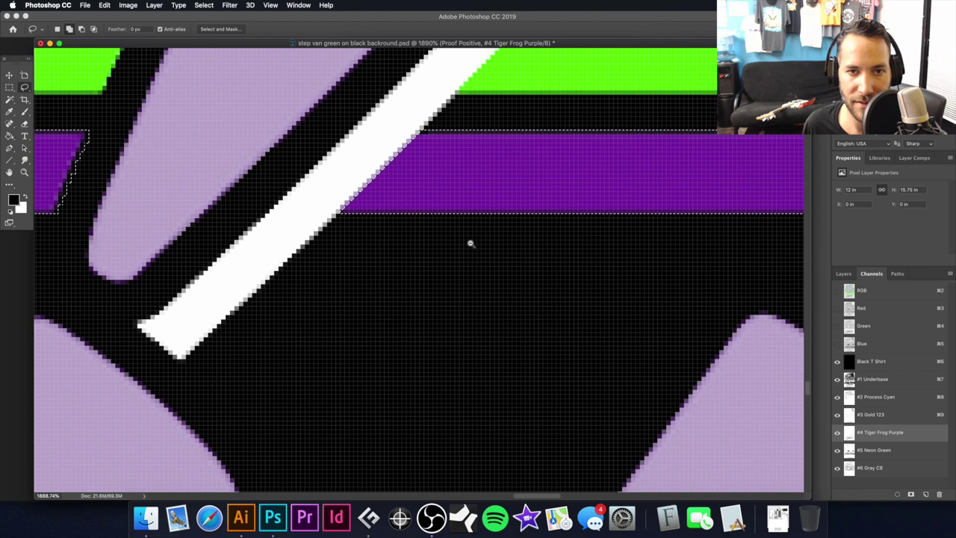
scroll(464, 250, down, 6)
scroll(471, 243, down, 2)
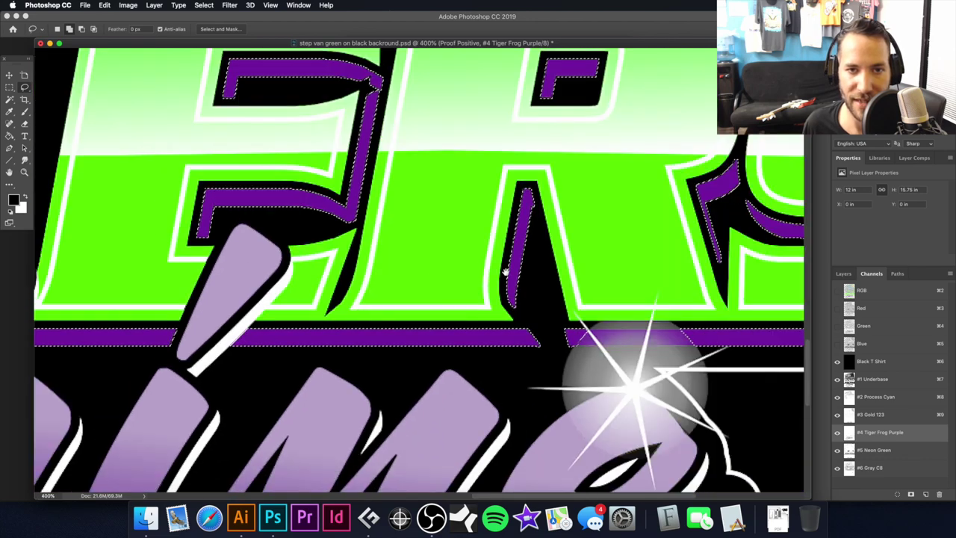
Subtract the sparkle ray crossing the bar's end, on the left side of the glow above the e of Shine, from the selection.
scroll(487, 236, up, 10)
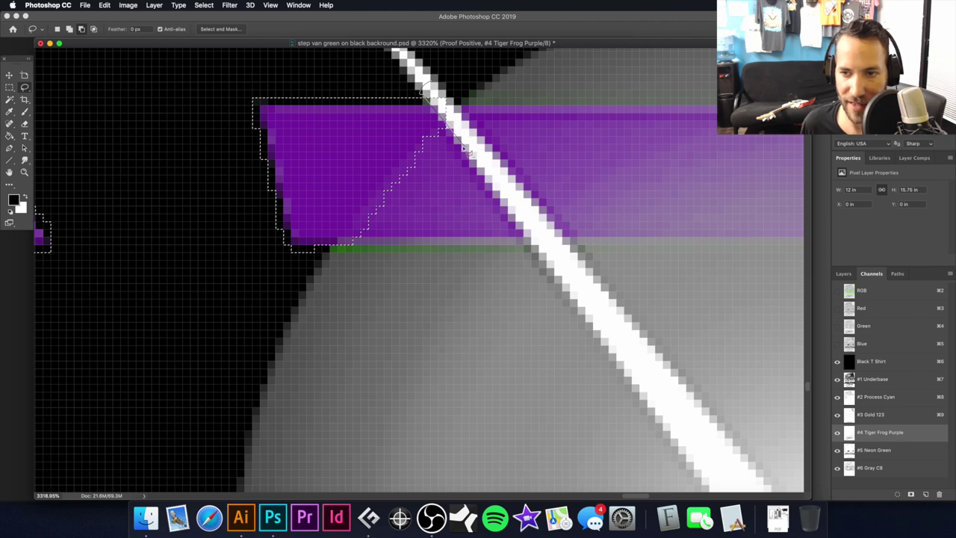
scroll(472, 309, down, 8)
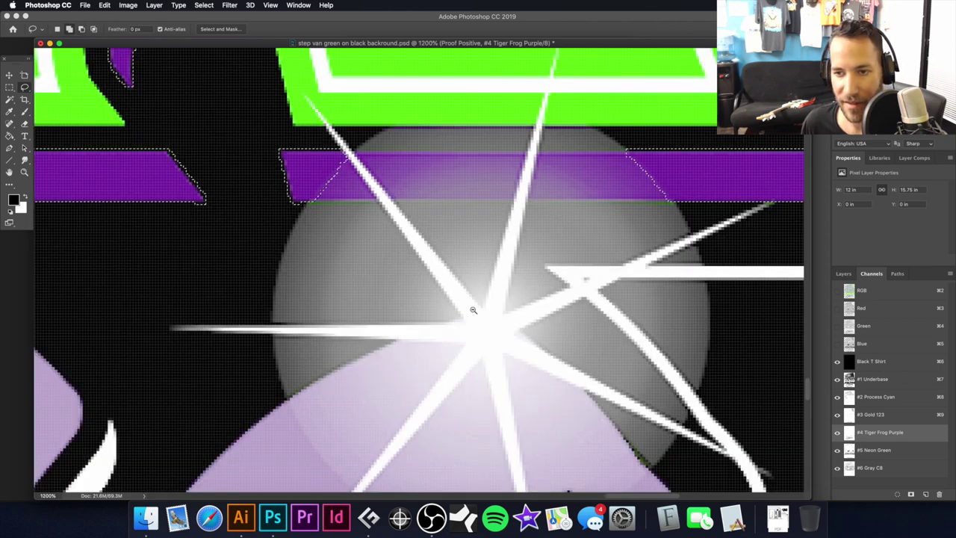
scroll(433, 209, down, 5)
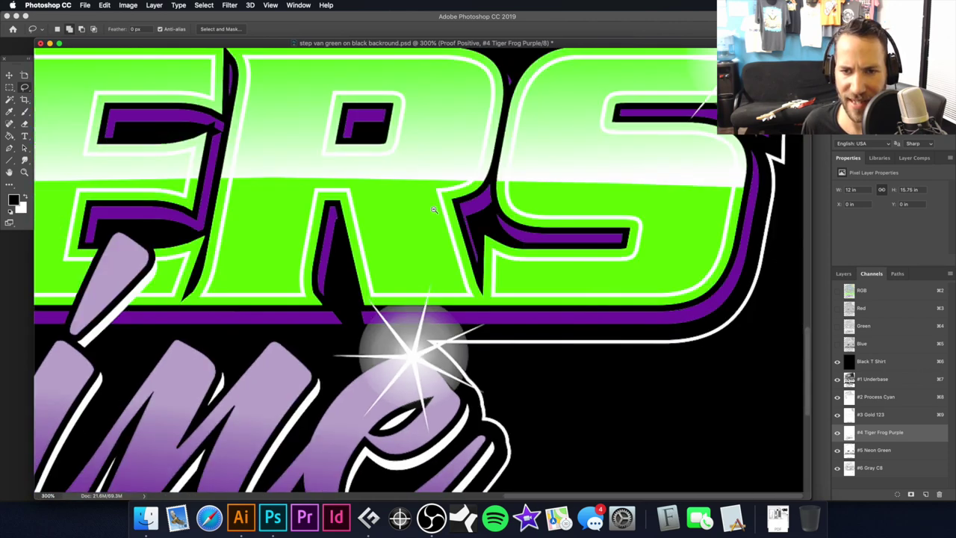
Subtract the long diagonal sparkle ray that crosses the purple shadow in the S's upper notch from the selection with the Lasso.
scroll(653, 224, down, 2)
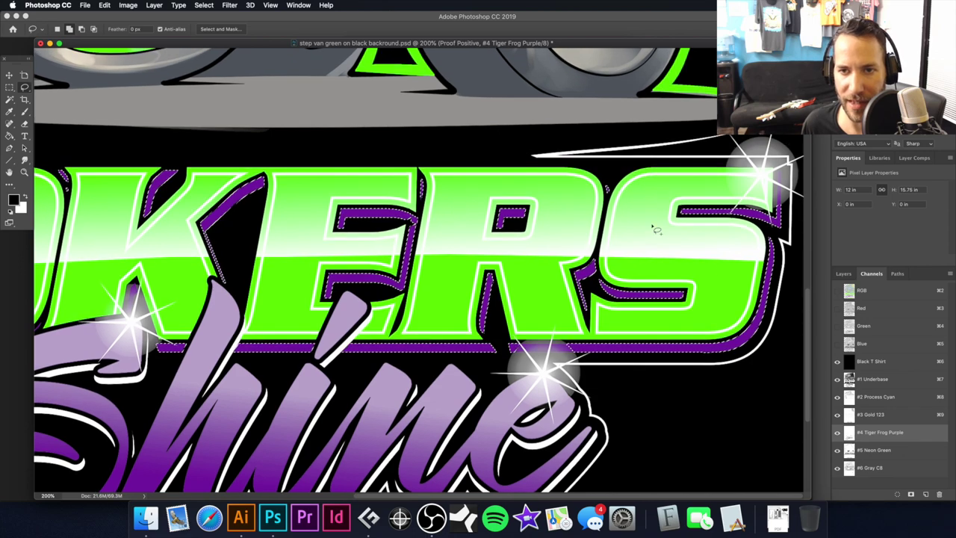
scroll(725, 216, up, 6)
scroll(725, 216, up, 8)
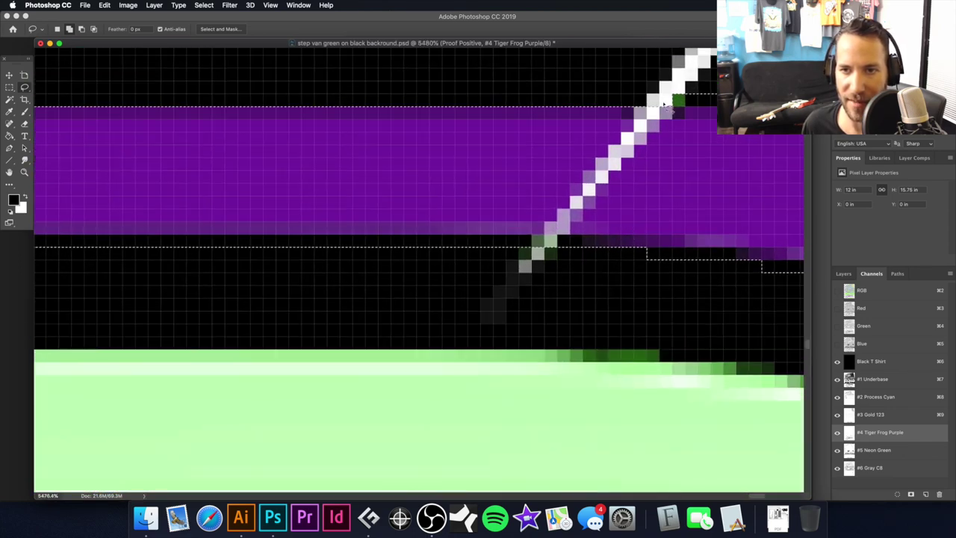
mouse_move(657, 82)
mouse_down()
mouse_move(585, 225)
mouse_move(544, 262)
mouse_move(515, 261)
mouse_move(524, 278)
mouse_move(663, 126)
mouse_up()
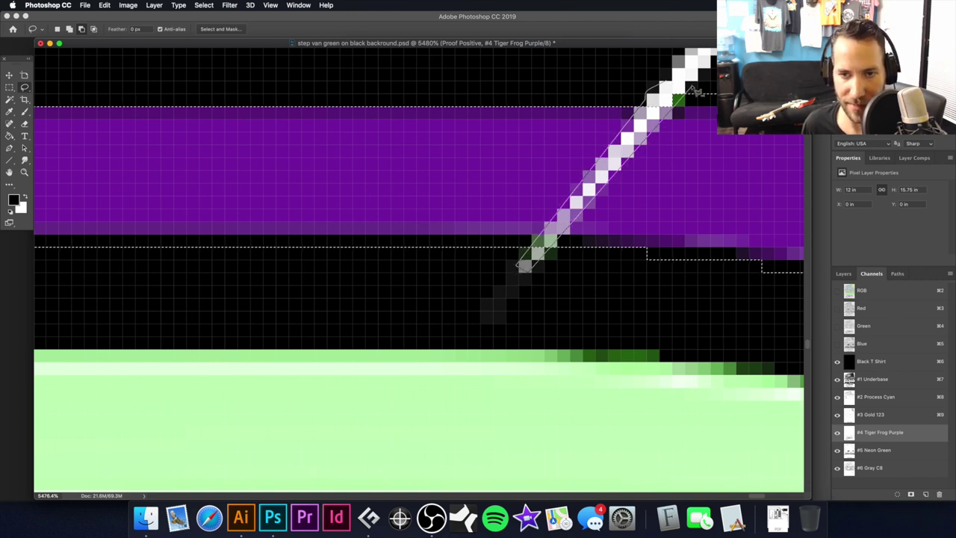
scroll(622, 257, down, 3)
scroll(621, 256, down, 3)
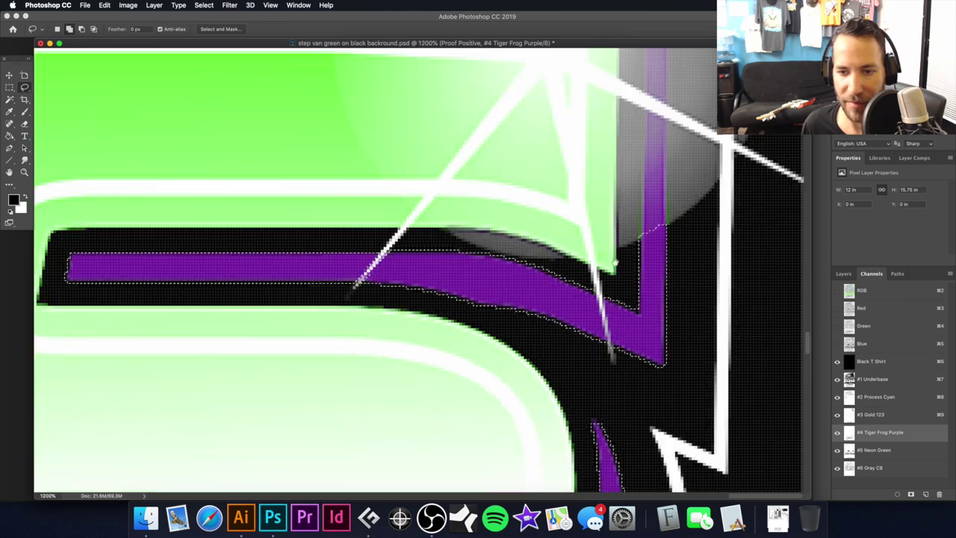
Subtract the steep sparkle ray crossing the S's notch shadow near its corner from the selection with the Lasso.
scroll(621, 276, down, 2)
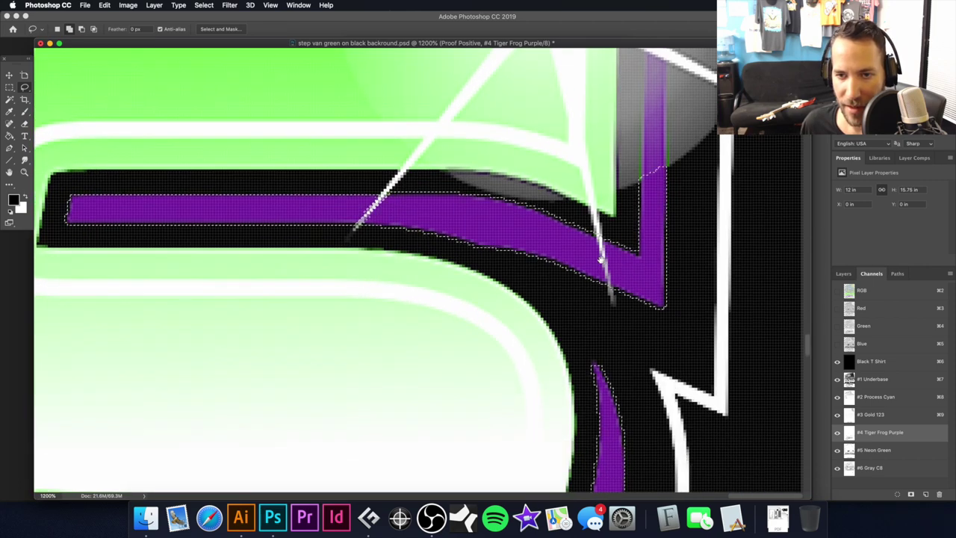
scroll(628, 276, up, 3)
mouse_move(590, 175)
mouse_down()
mouse_move(674, 359)
mouse_move(657, 380)
mouse_move(644, 385)
mouse_move(608, 171)
mouse_move(598, 169)
mouse_up()
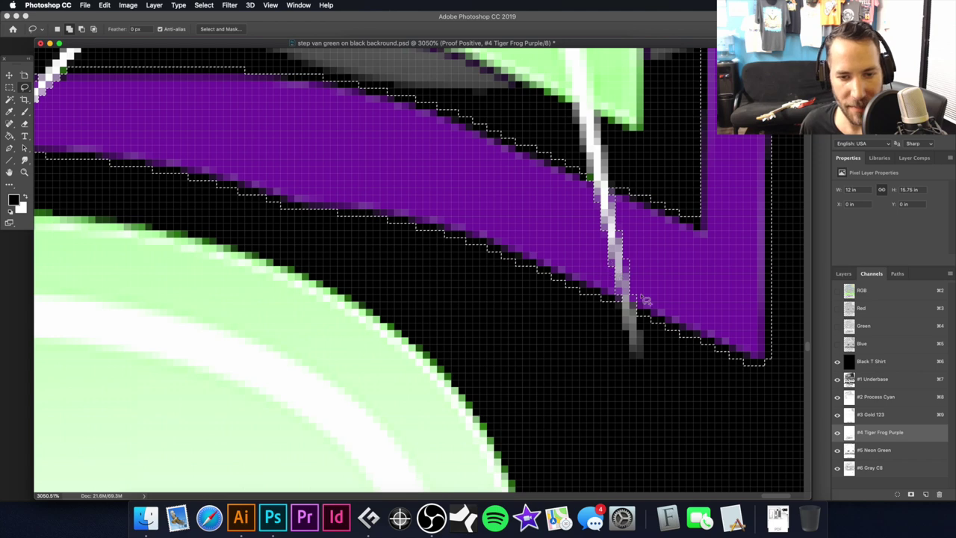
scroll(553, 274, down, 6)
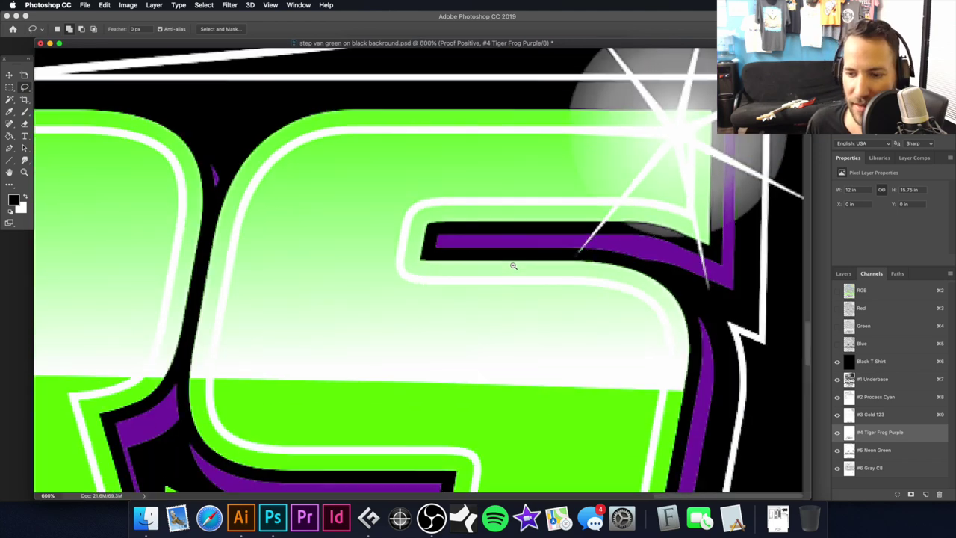
scroll(514, 266, down, 6)
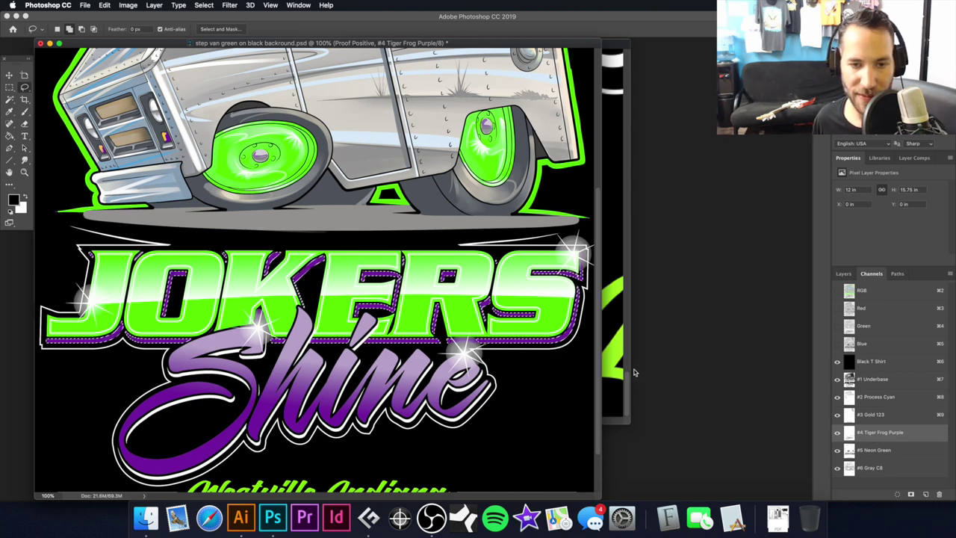
Examine the selection edge where the purple bar meets the right side of the glow above the e of Shine.
drag(460, 335, 328, 287)
scroll(425, 315, up, 6)
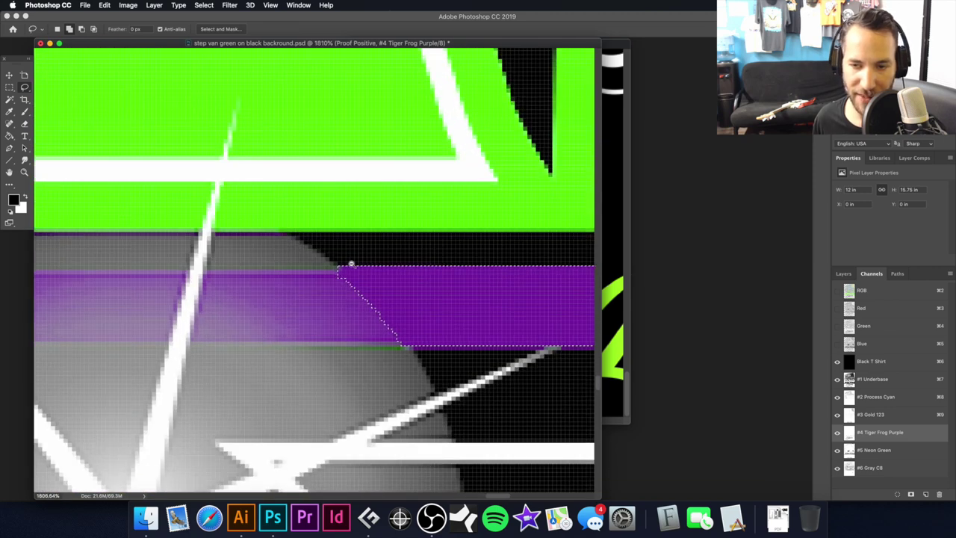
alt+click(351, 264)
alt+click(352, 267)
alt+click(352, 267)
alt+click(456, 272)
alt+click(457, 271)
drag(351, 283, 422, 289)
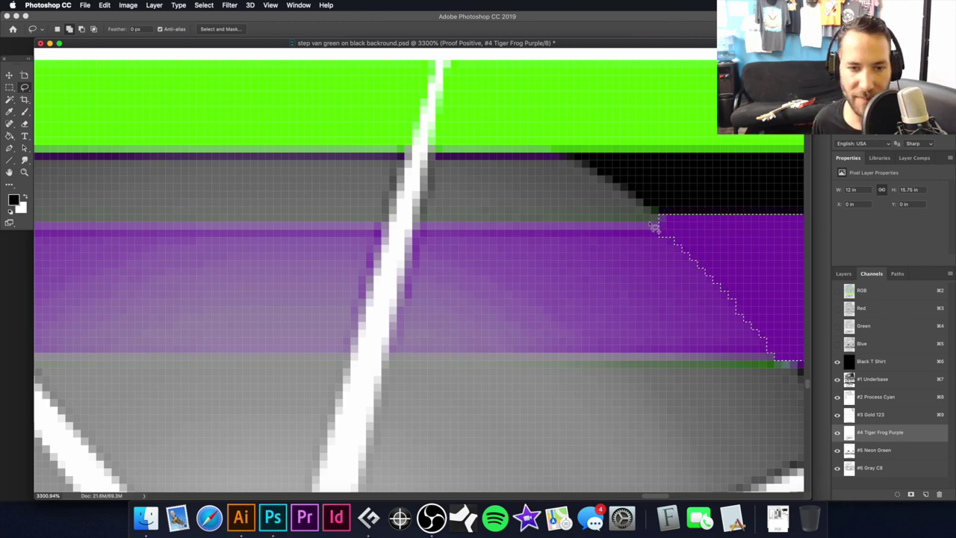
alt+click(550, 300)
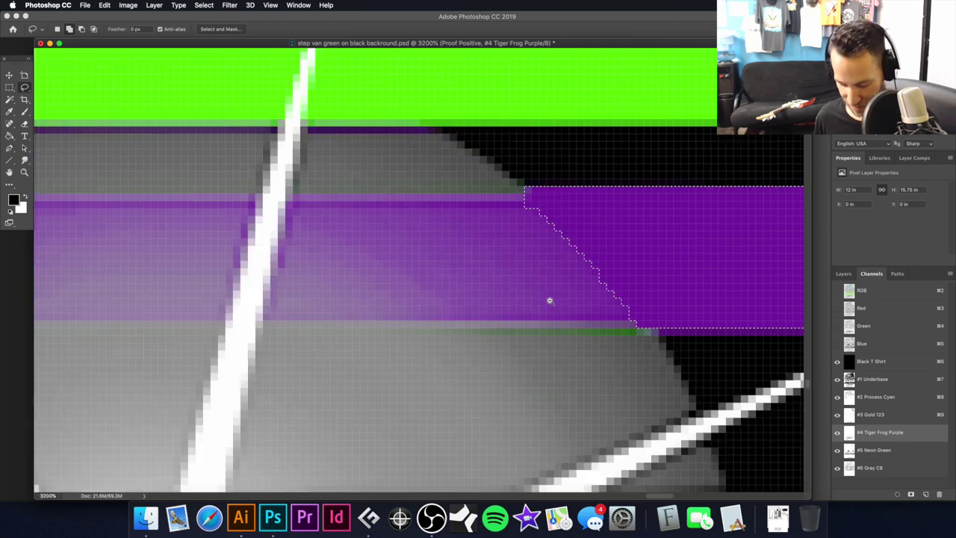
scroll(469, 266, down, 10)
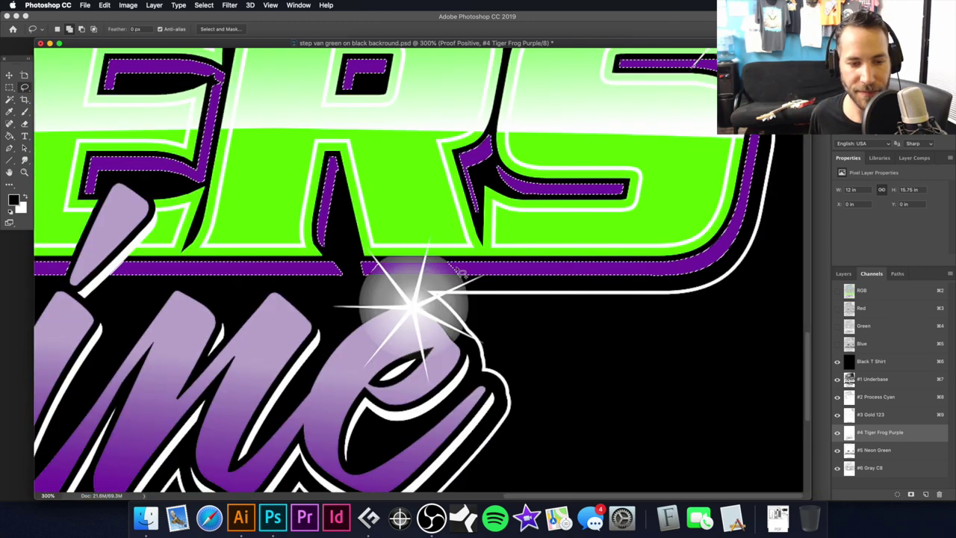
scroll(431, 251, down, 1)
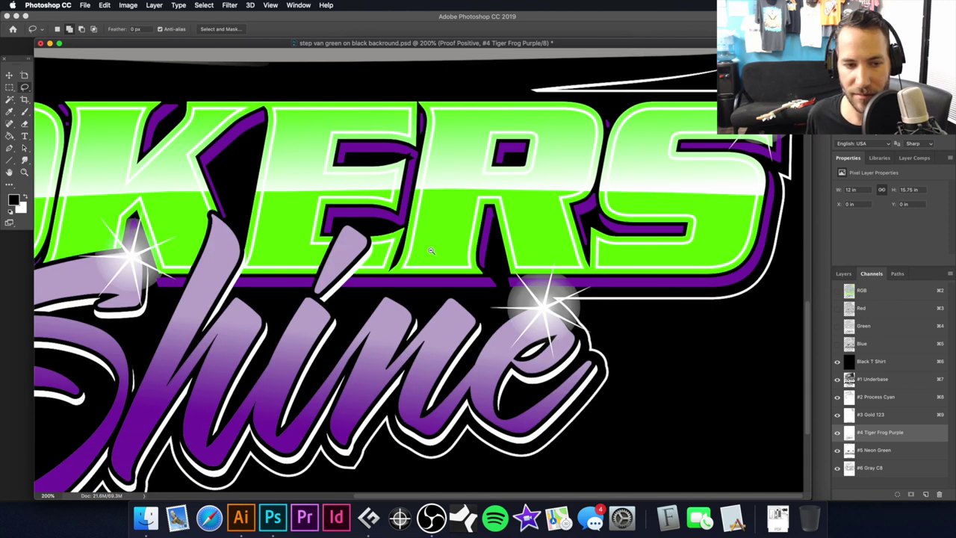
Delete the Black T Shirt channel from the step van separation.
scroll(431, 251, down, 1)
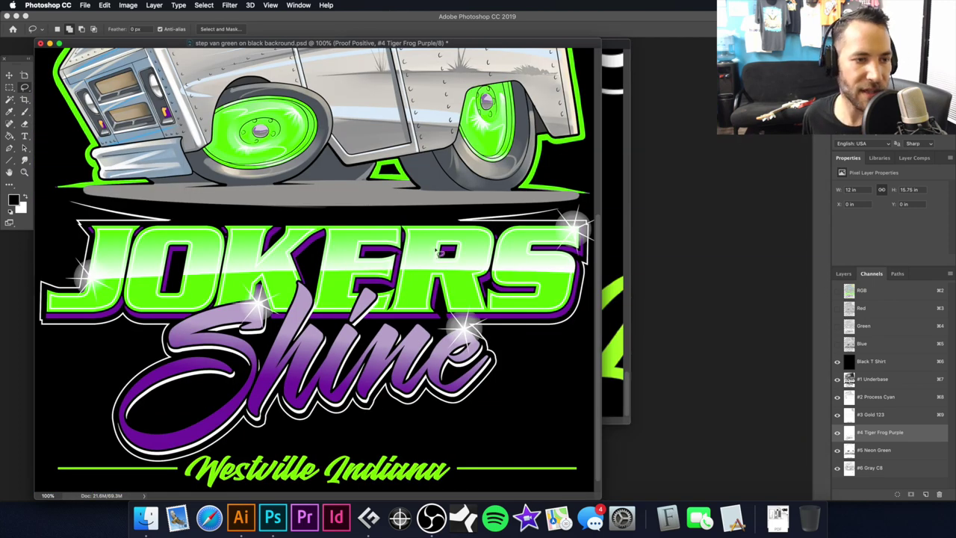
scroll(426, 247, down, 1)
scroll(299, 274, down, 1)
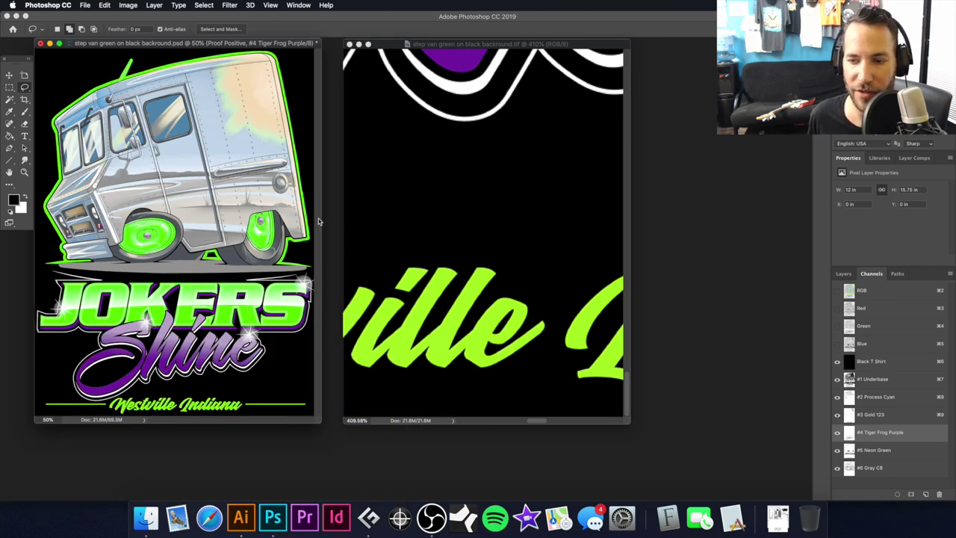
mouse_move(282, 45)
mouse_down()
mouse_move(328, 60)
mouse_move(287, 60)
mouse_up()
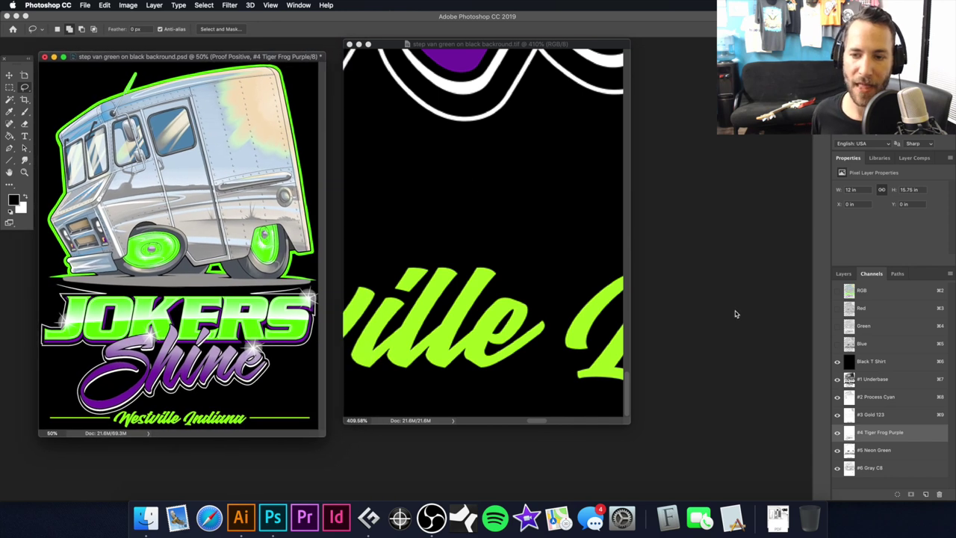
click(916, 363)
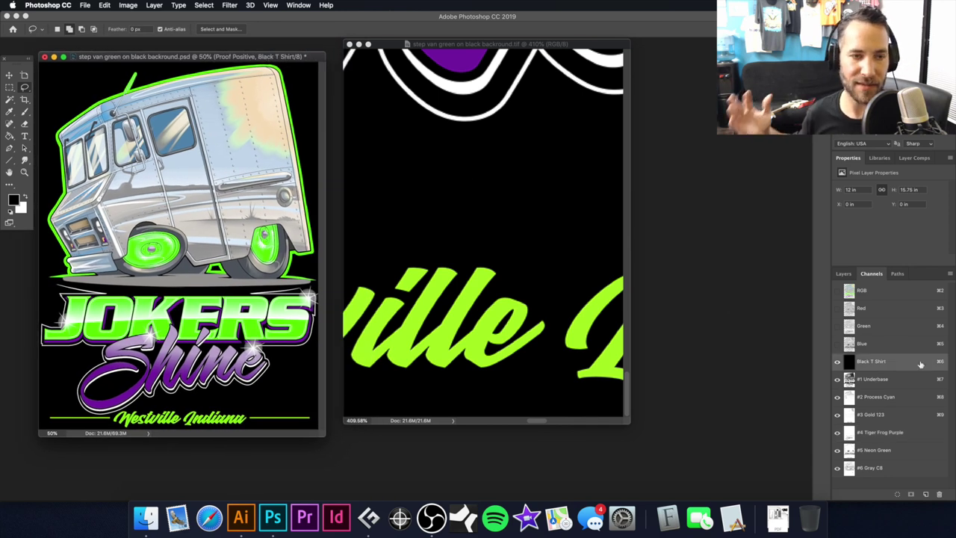
click(940, 495)
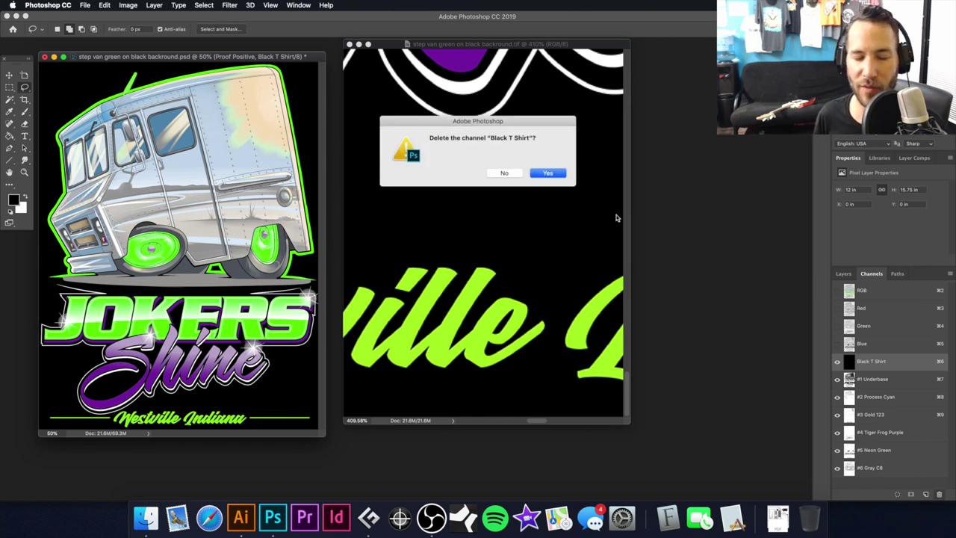
click(555, 176)
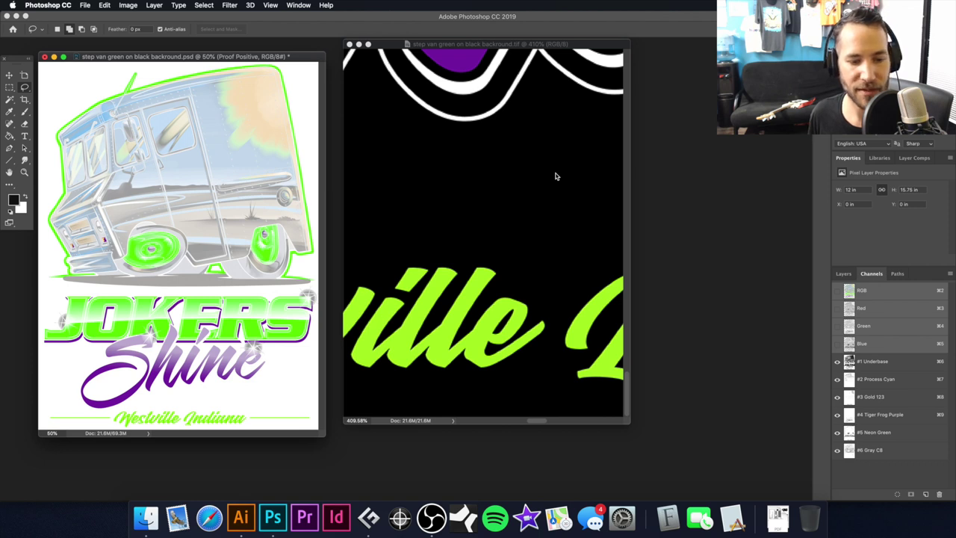
Save and close the separated step van PSD and switch to Illustrator.
key(super+s)
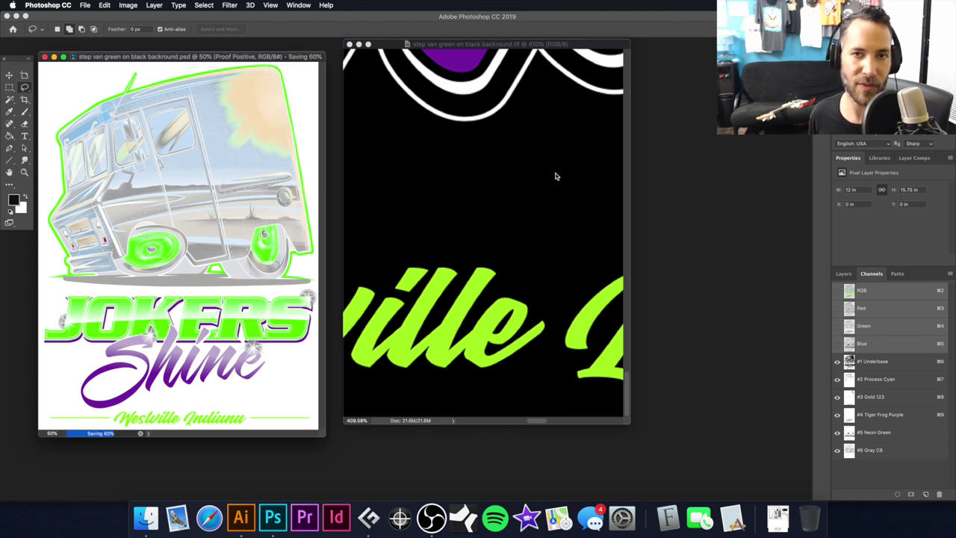
click(45, 57)
click(242, 529)
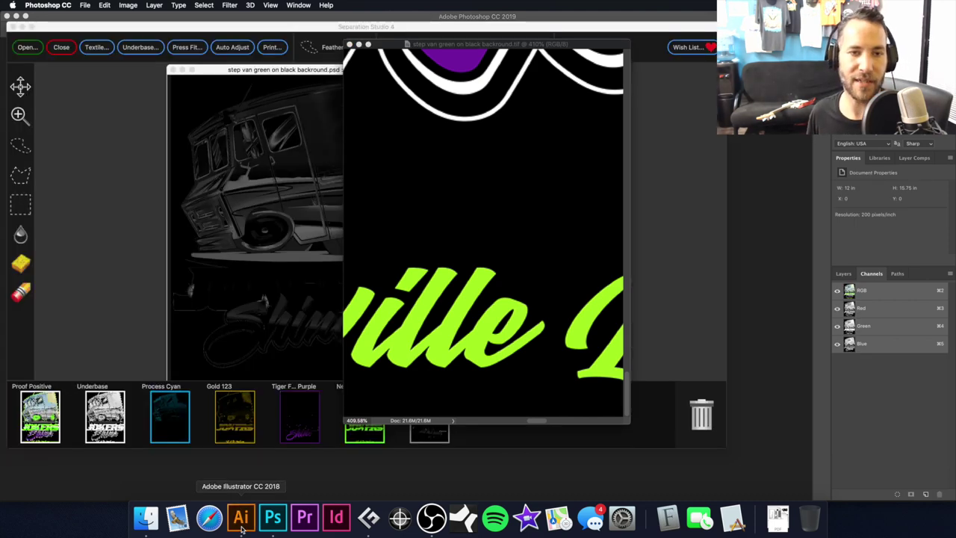
click(241, 523)
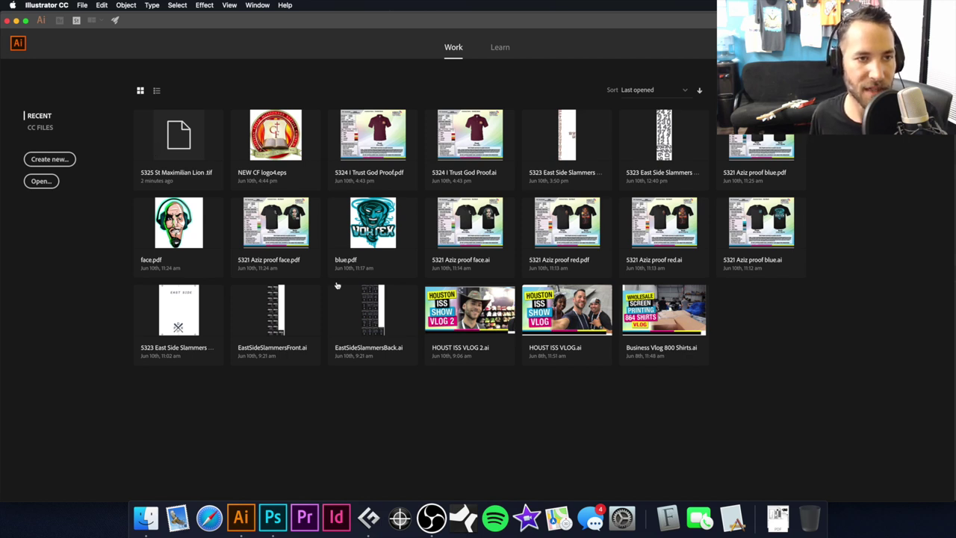
Open T-Shirt Registration Template CC.ait from the T-Shirt Registration Template folder inside Templates.
key(super+o)
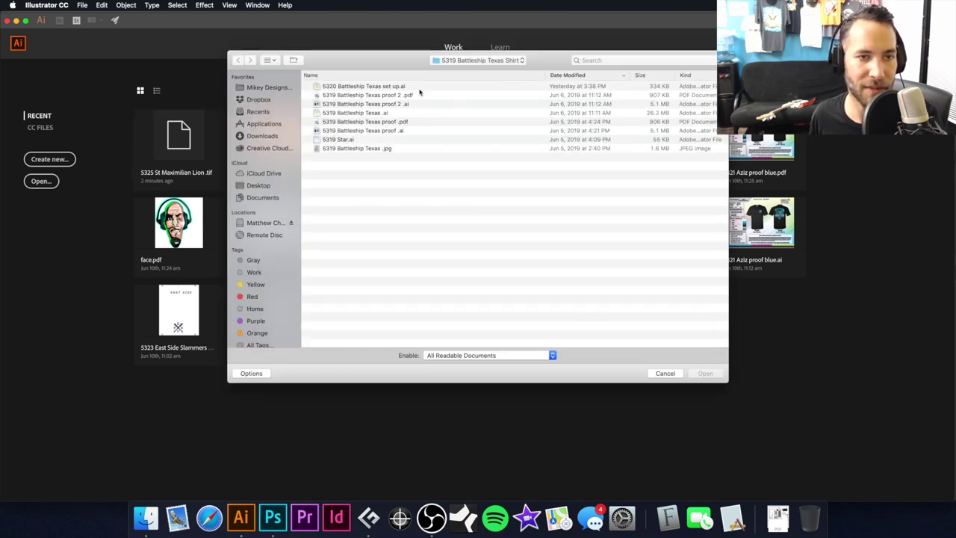
drag(392, 66, 304, 61)
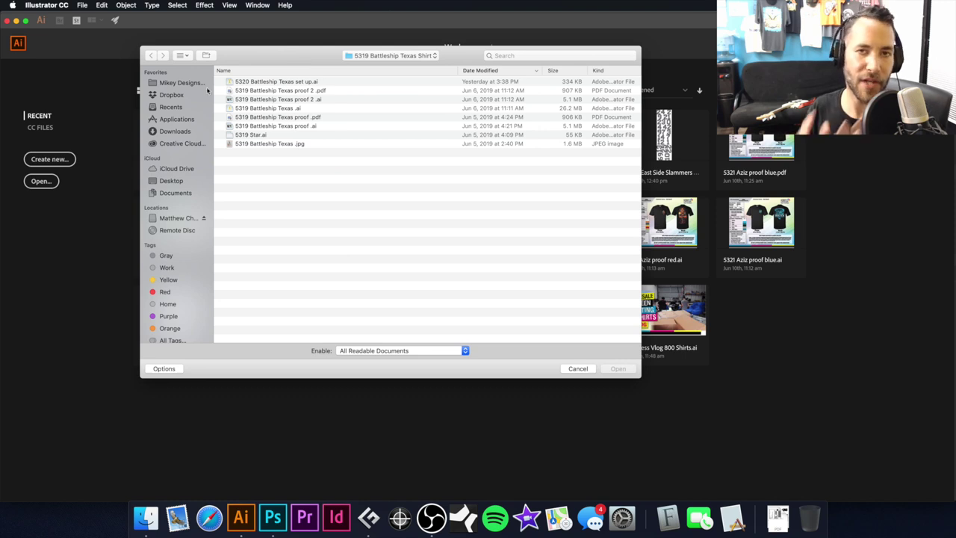
click(181, 83)
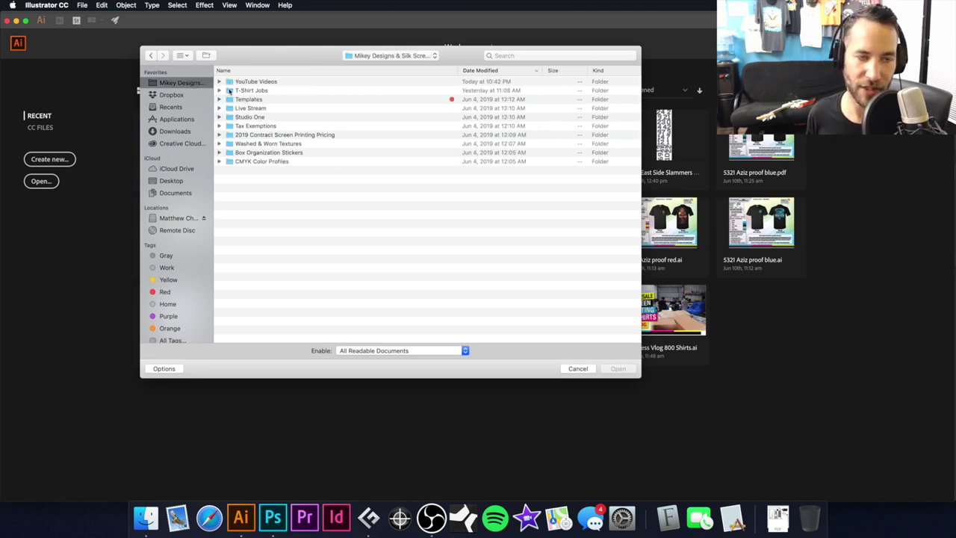
double_click(249, 100)
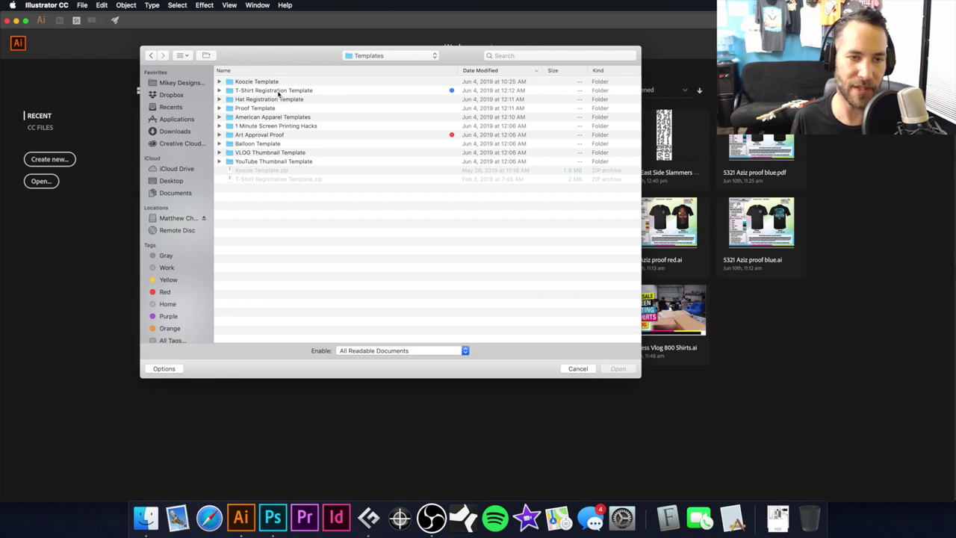
double_click(273, 91)
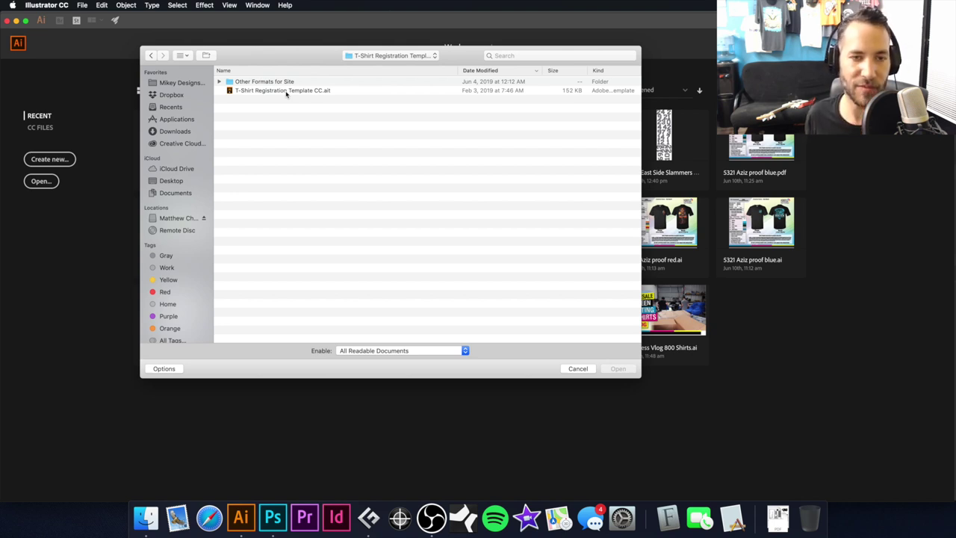
click(286, 92)
click(618, 369)
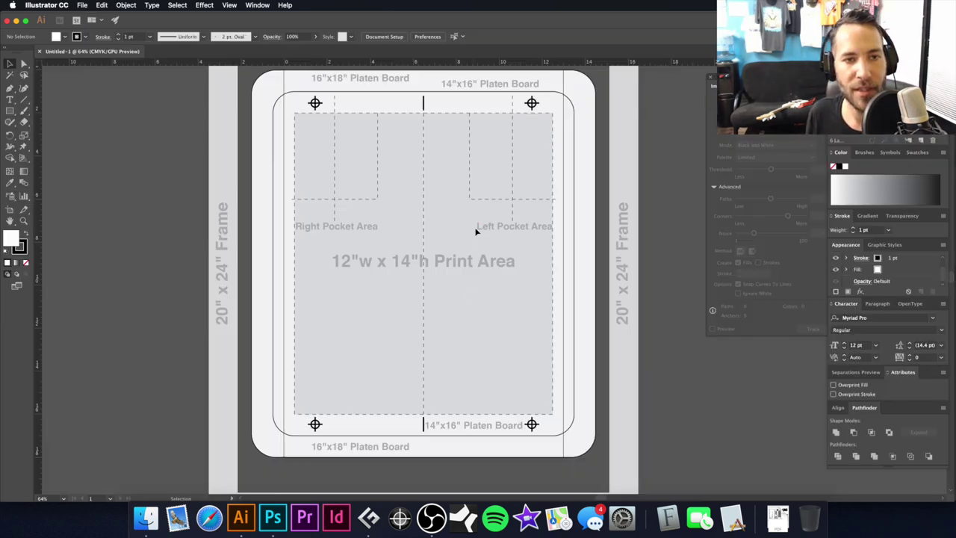
Place step van green on black backround.psd from the Jokers Shine Demo folder onto the template's print area.
scroll(475, 232, up, 2)
key(a)
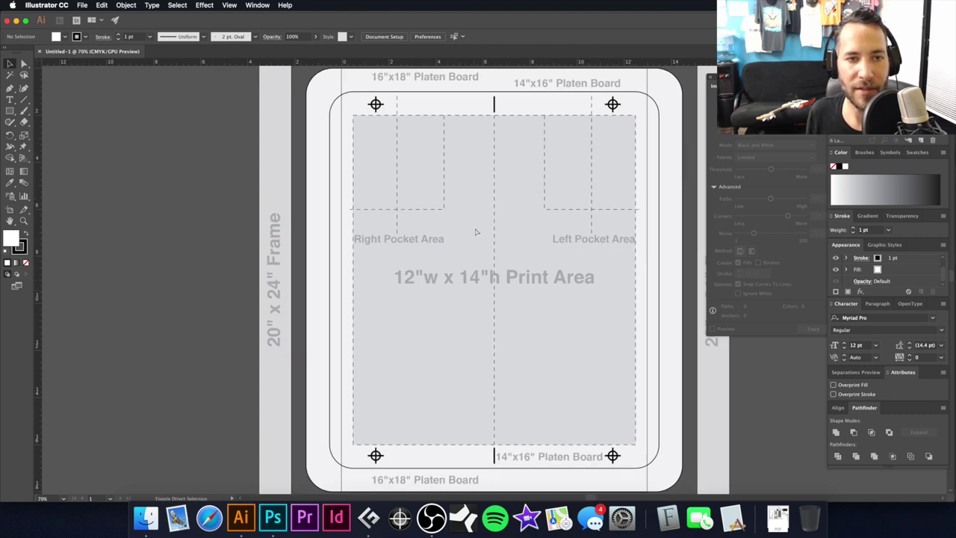
key(super+shift+p)
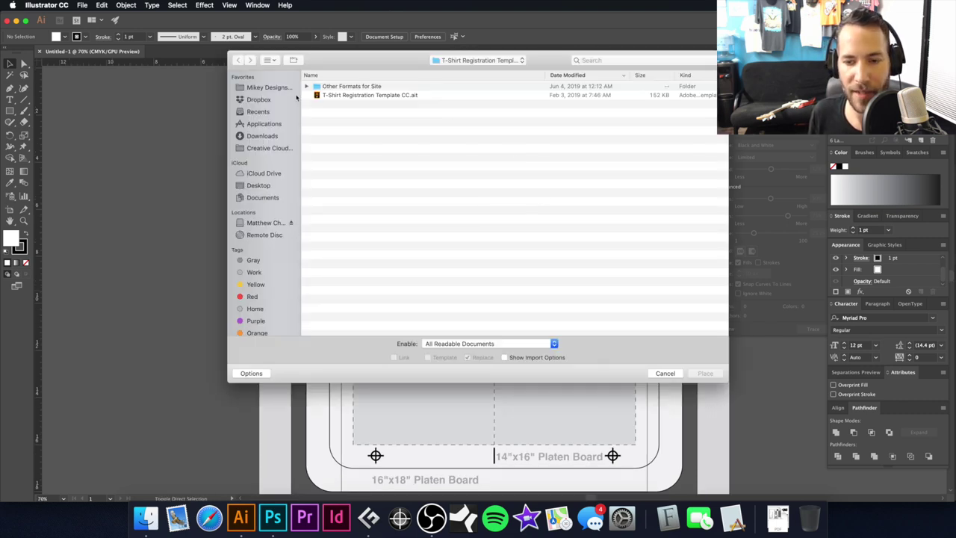
click(268, 88)
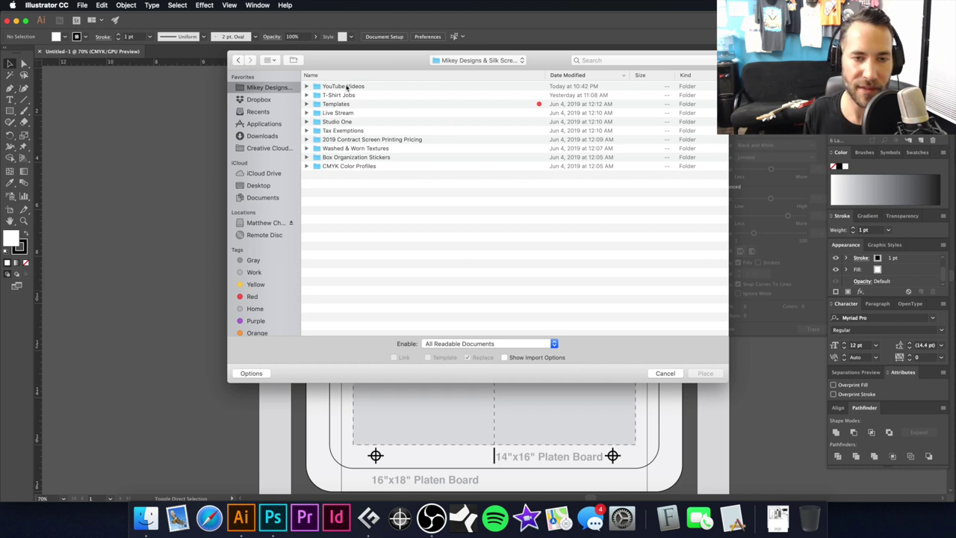
double_click(346, 86)
double_click(362, 87)
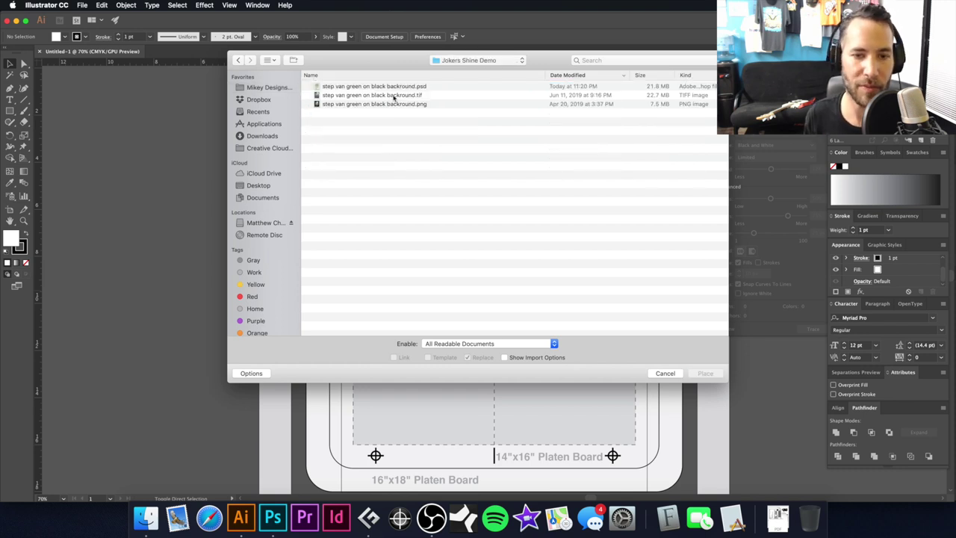
click(407, 87)
click(704, 375)
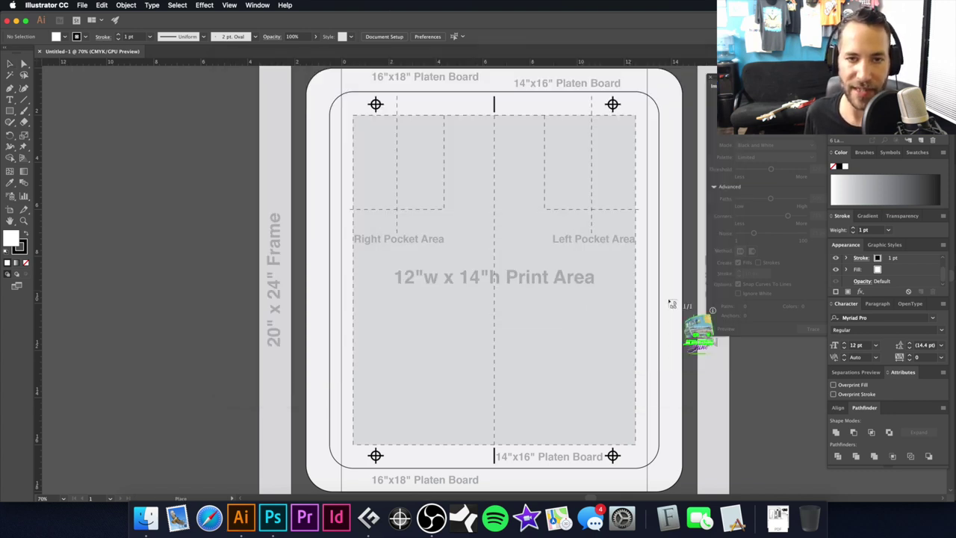
click(368, 127)
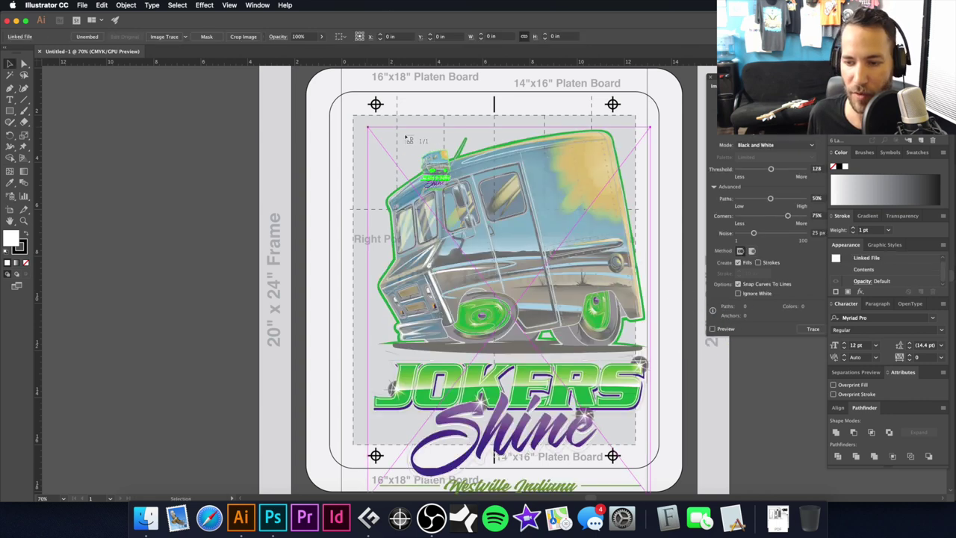
Center the placed artwork horizontally on the template and move it up to a Y position of about 9.01 in.
scroll(523, 247, right, 5)
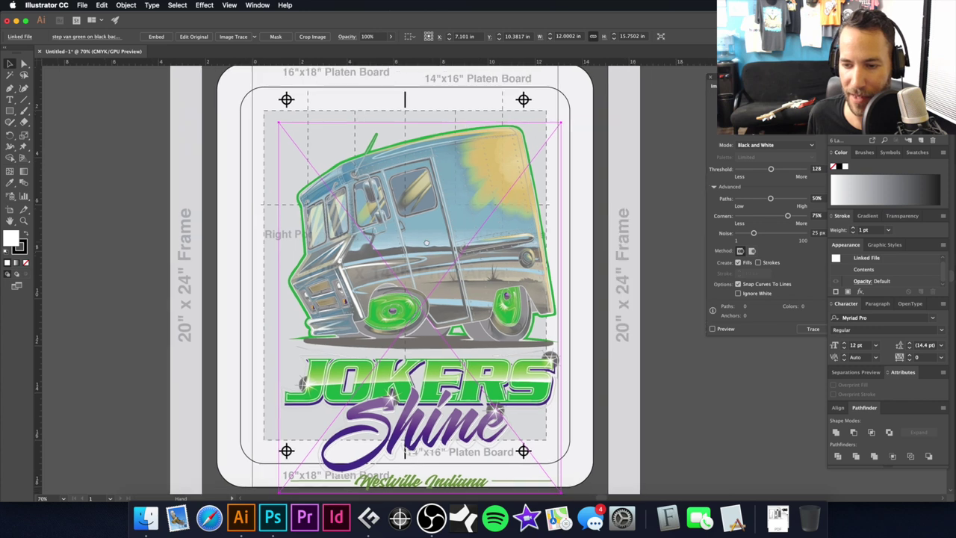
click(840, 408)
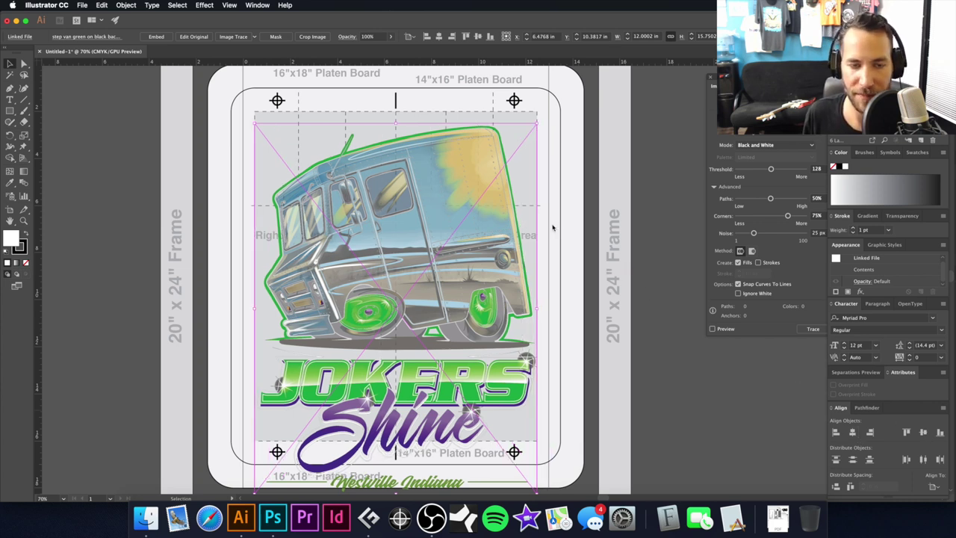
click(576, 194)
key(super+minus)
mouse_move(562, 216)
mouse_down()
mouse_move(525, 255)
mouse_move(561, 214)
mouse_up()
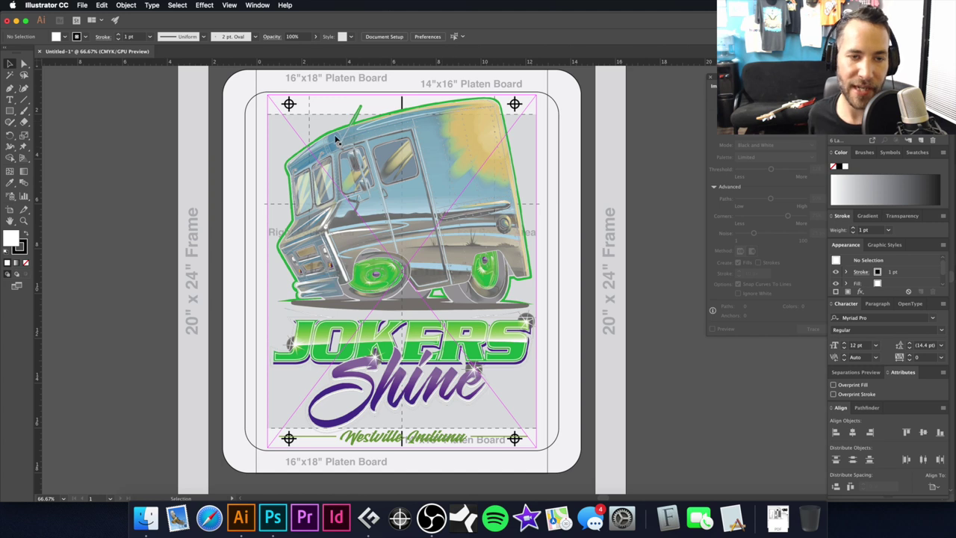
scroll(464, 144, left, 1)
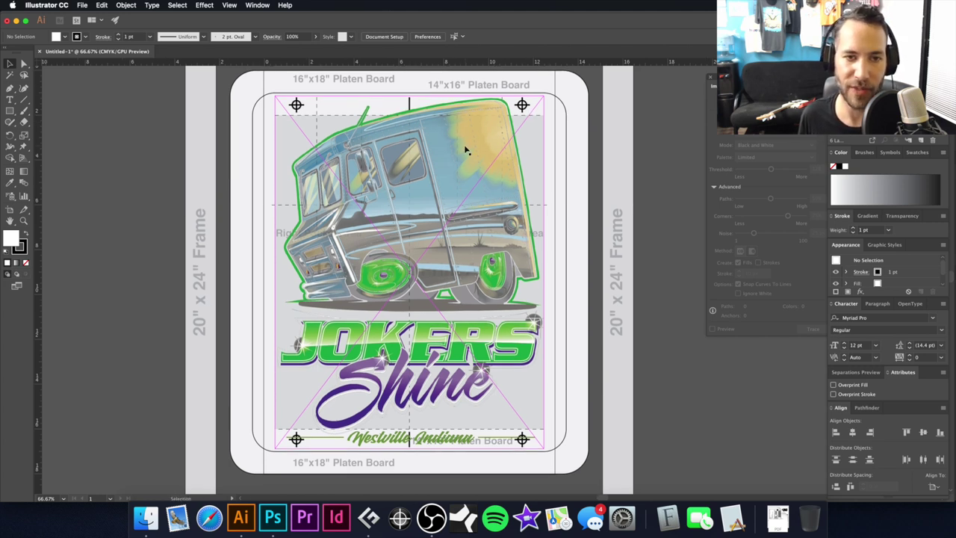
click(492, 157)
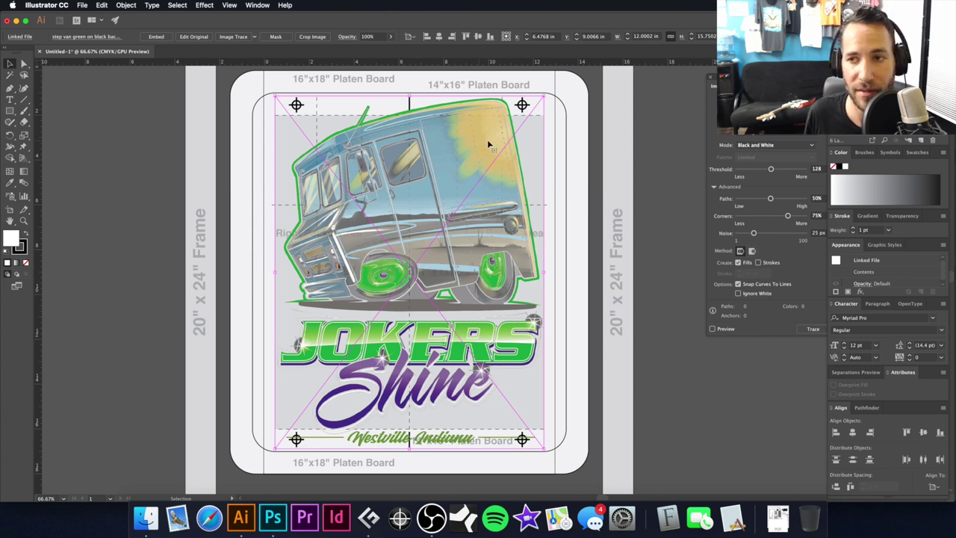
click(574, 132)
click(487, 140)
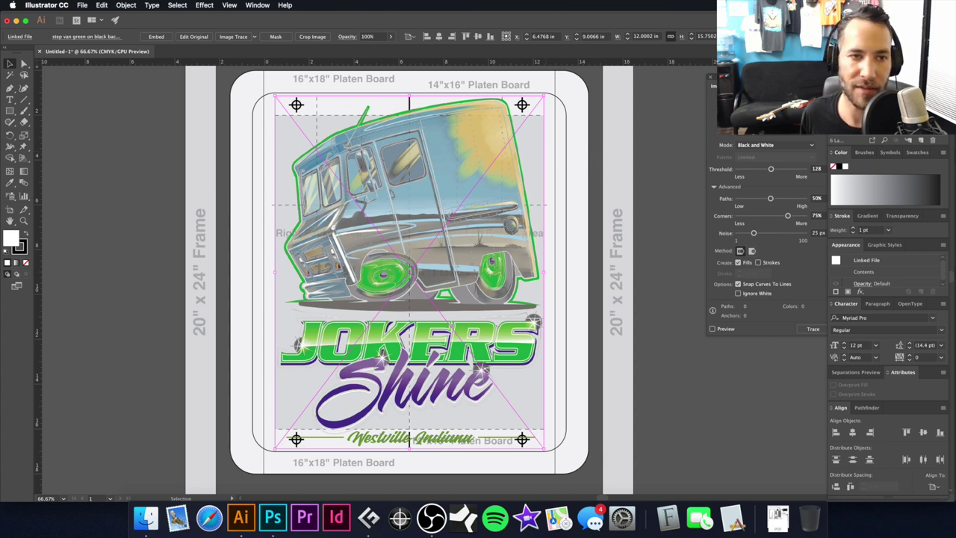
Move the upper registration marks and center line up about 1 inch, clear of the van artwork.
key(super+shift+a)
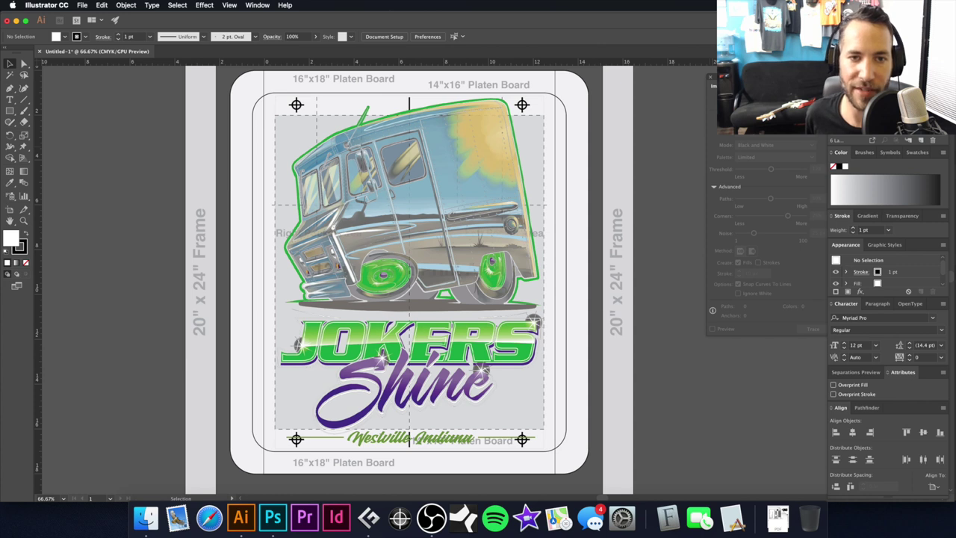
drag(269, 89, 558, 129)
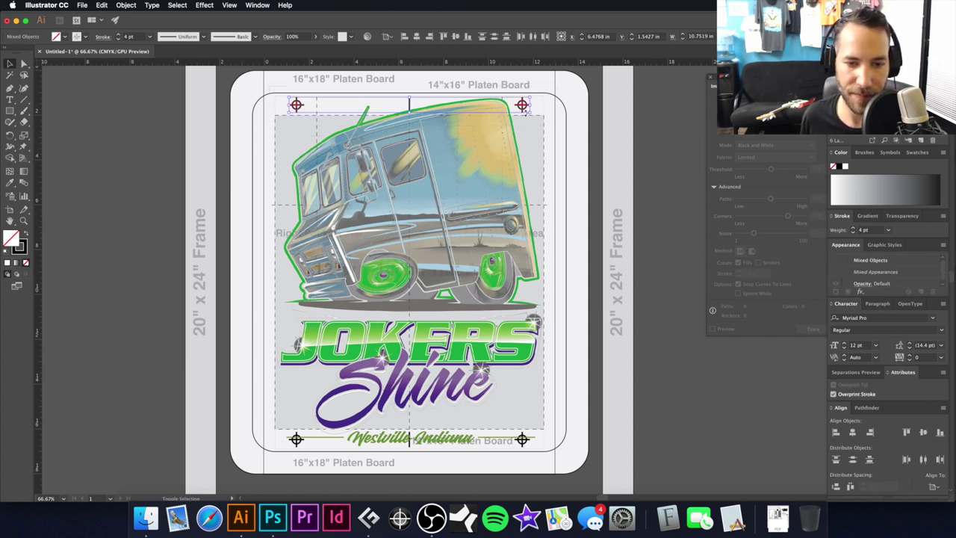
key(shift+Up)
key(shift+Up)
key(shift+Up)
key(shift+Up)
key(shift+Up)
key(shift+Up)
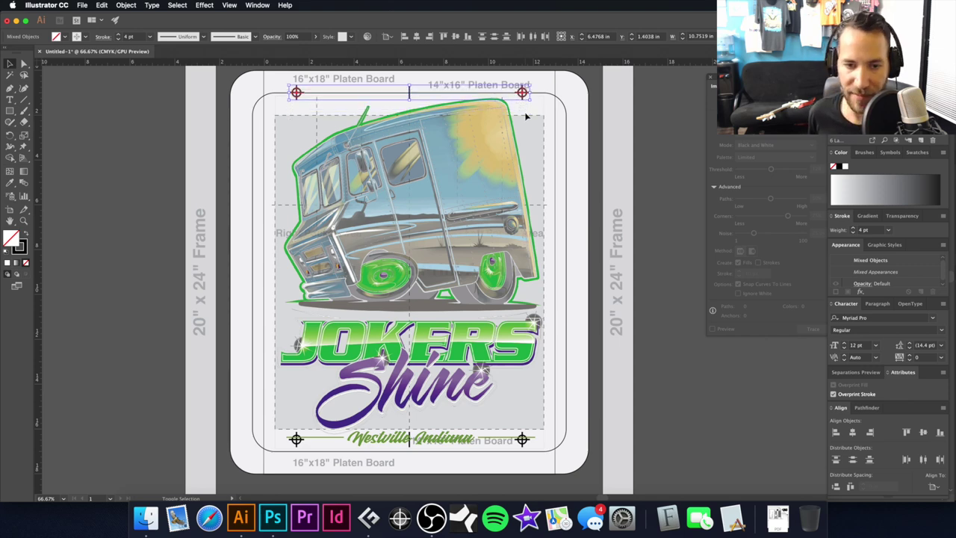
key(shift+Up)
Move the lower registration marks and center line down about 1 inch, below the Westville Indiana text.
scroll(302, 250, down, 5)
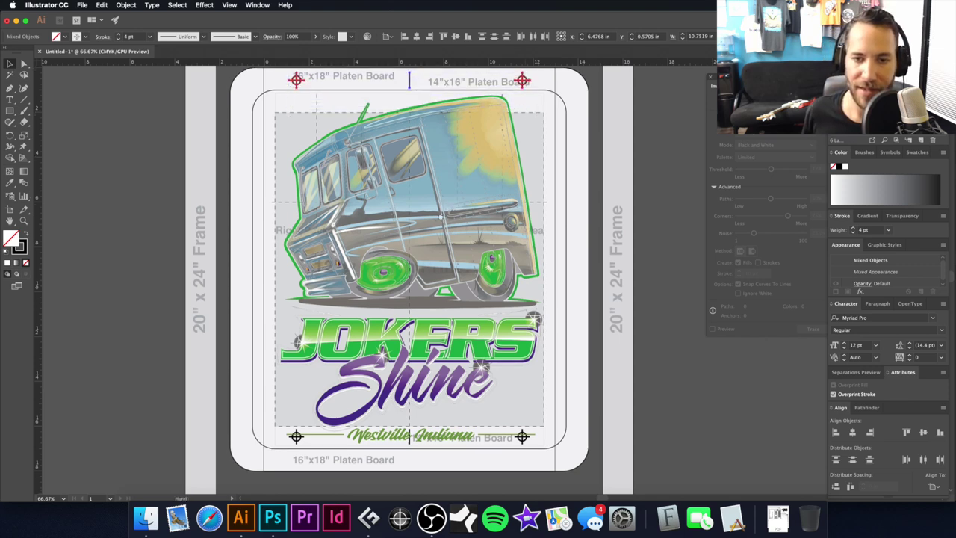
drag(214, 286, 555, 354)
key(shift+Down)
key(shift+Down)
key(shift+Down)
key(shift+Down)
key(shift+Down)
key(shift+Down)
key(shift+Down)
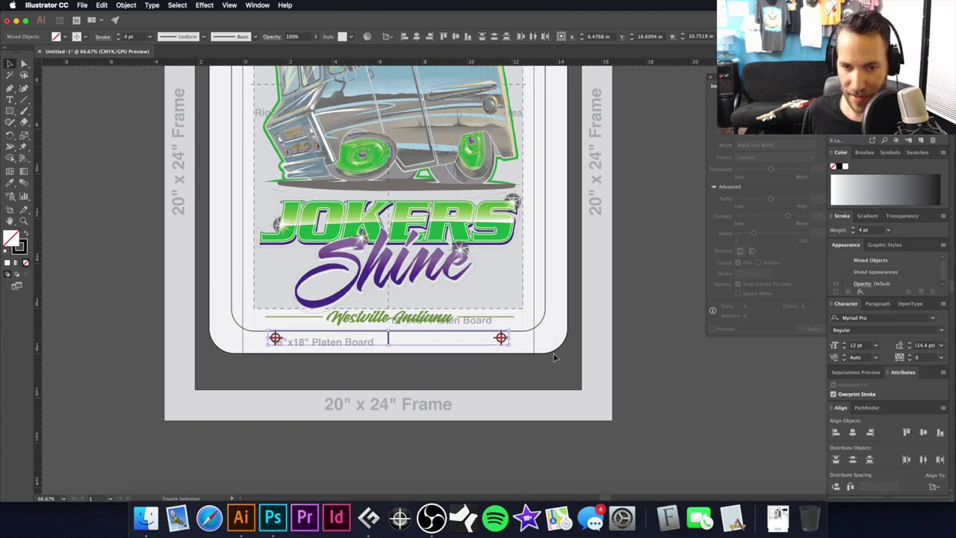
click(627, 194)
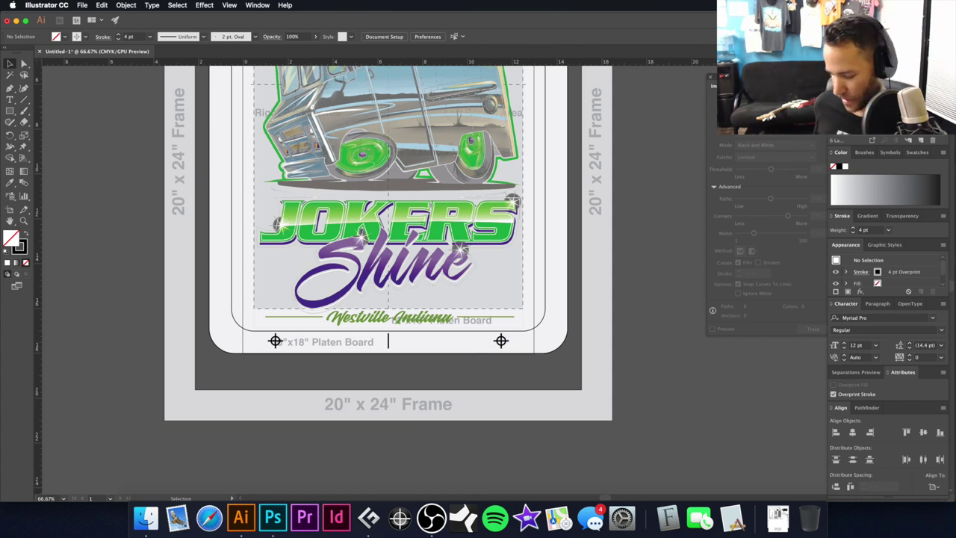
key(super+minus)
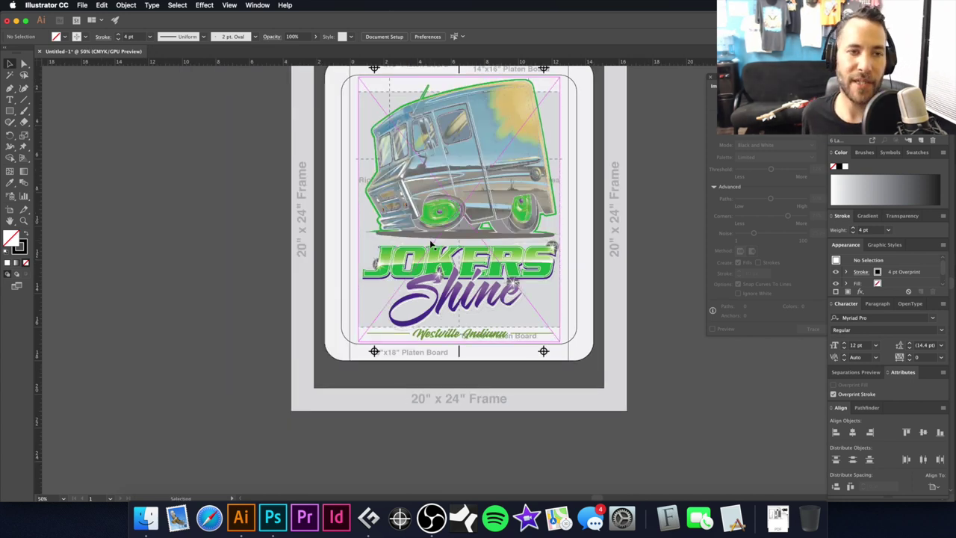
scroll(430, 244, up, 2)
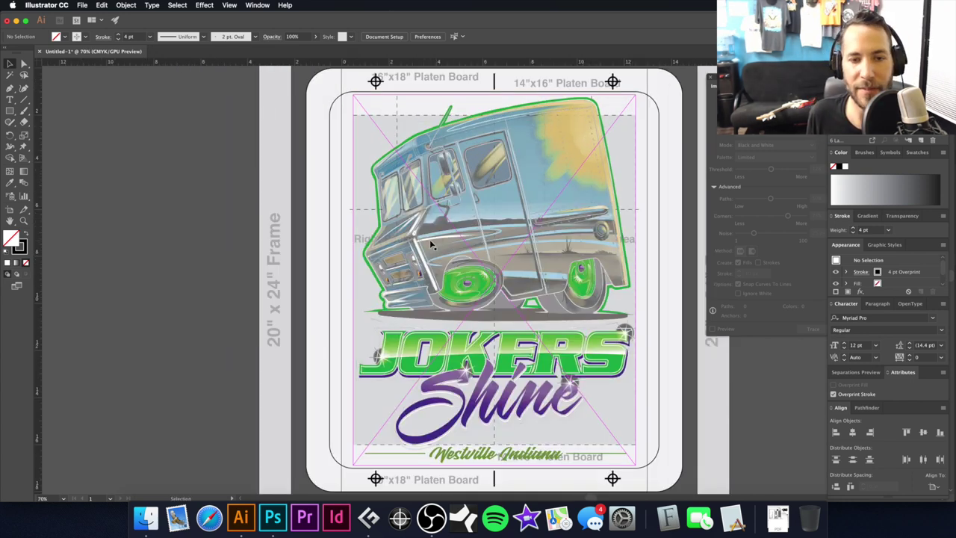
In the print output settings, exclude the Process Cyan, Magenta, Yellow and Black inks from the separations.
key(a)
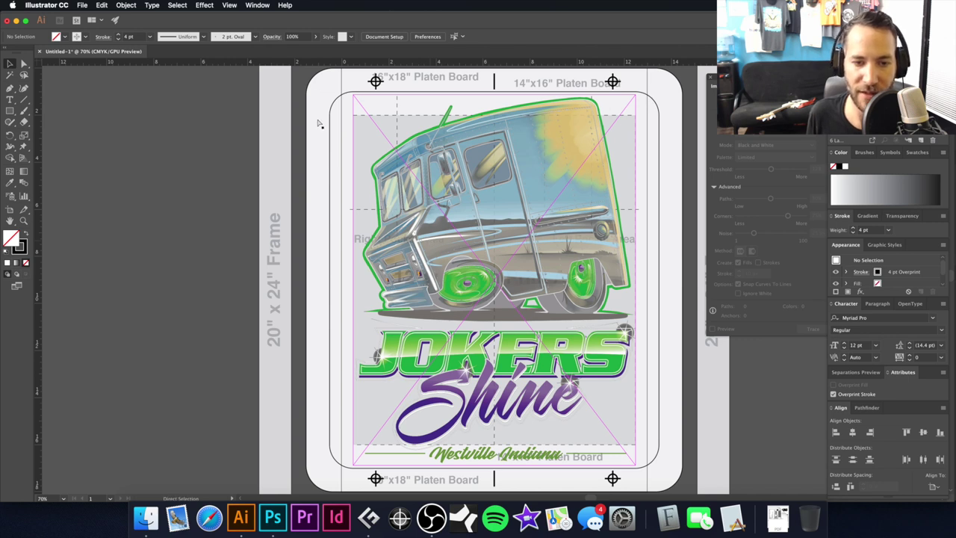
key(super+p)
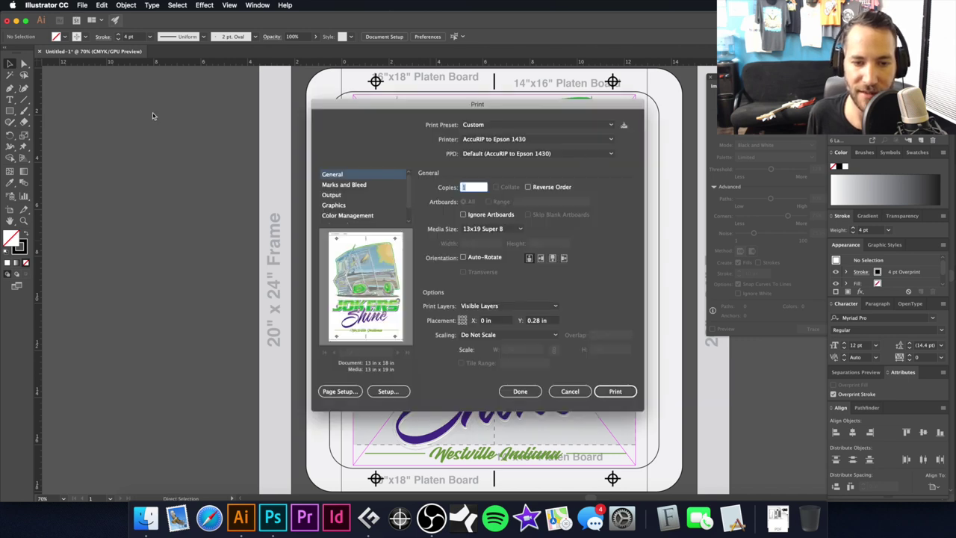
click(351, 196)
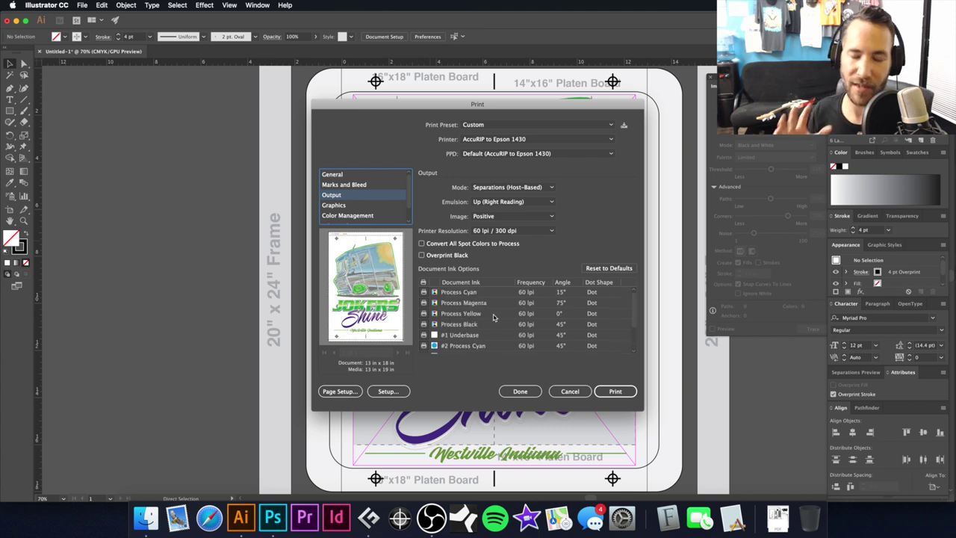
click(424, 293)
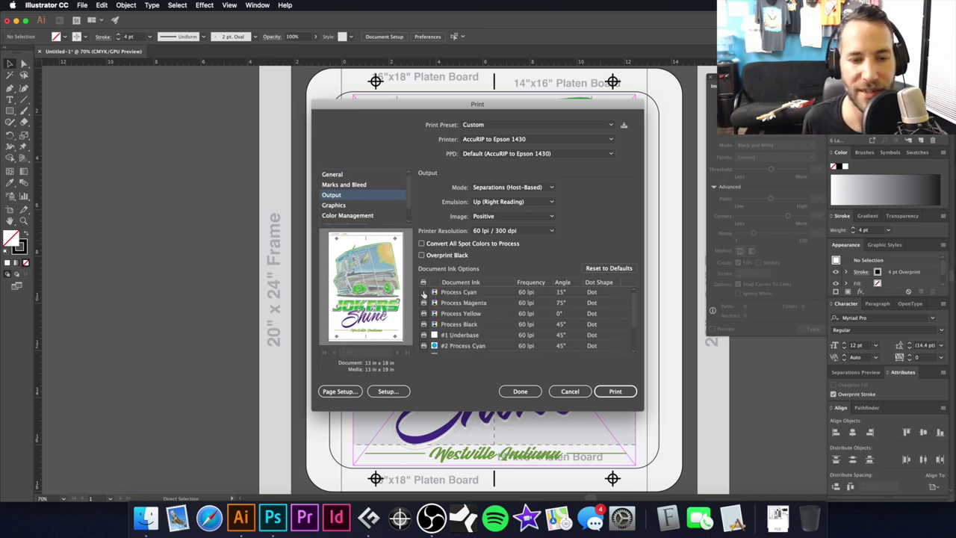
click(424, 303)
click(423, 324)
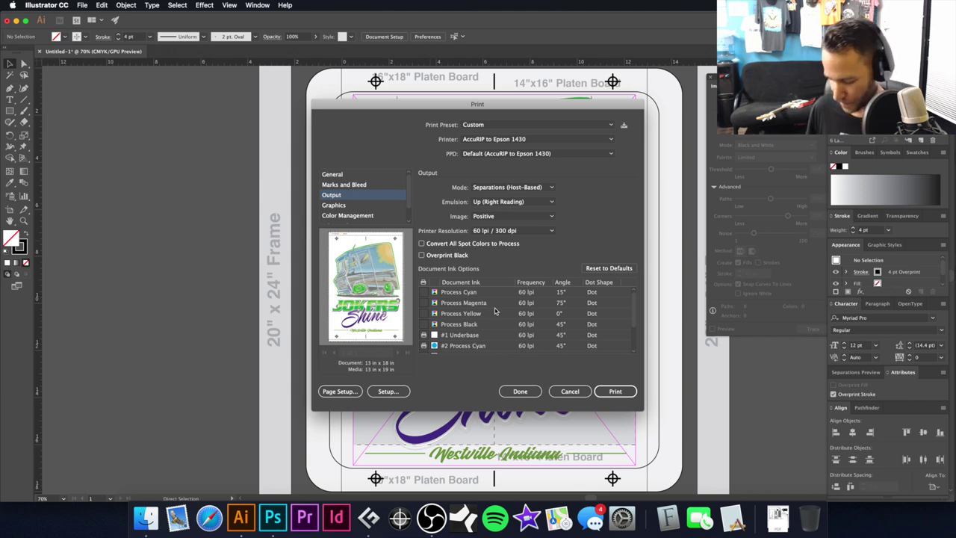
Switch to Photoshop and open step van green on black backround.psd from the Jokers Shine Demo folder.
click(268, 516)
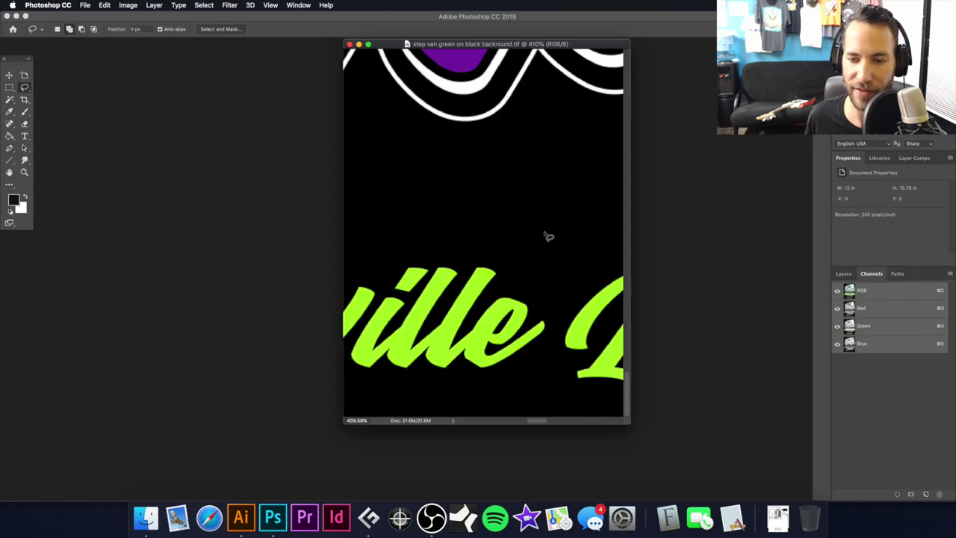
key(super+o)
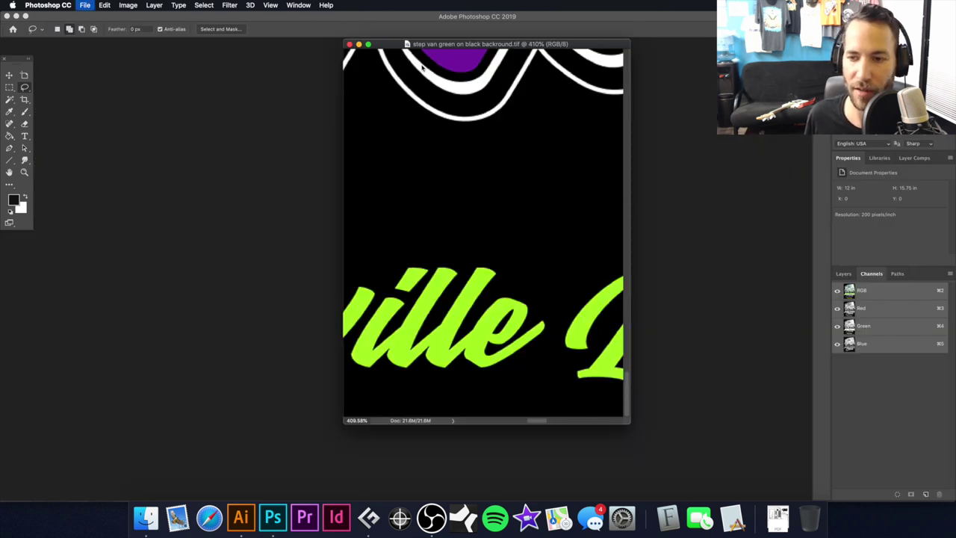
click(481, 113)
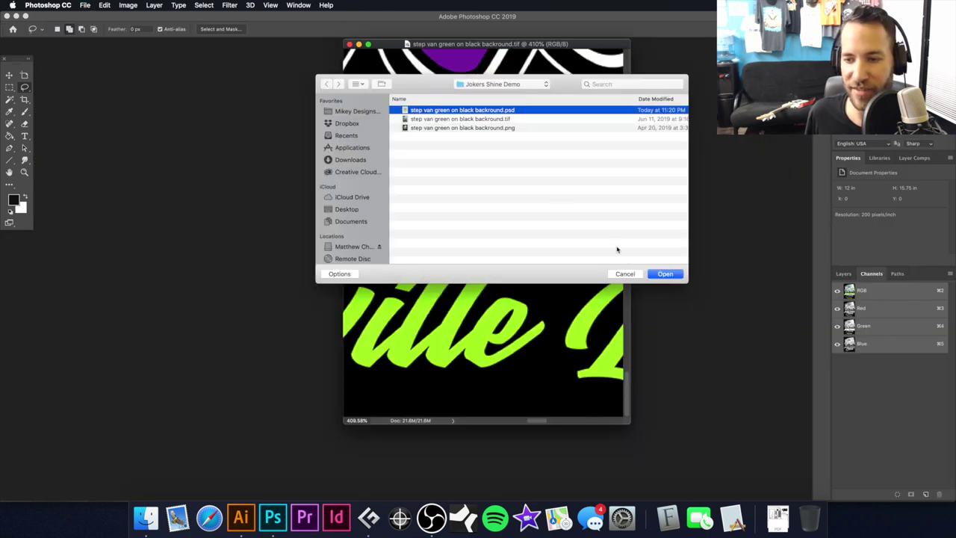
click(664, 275)
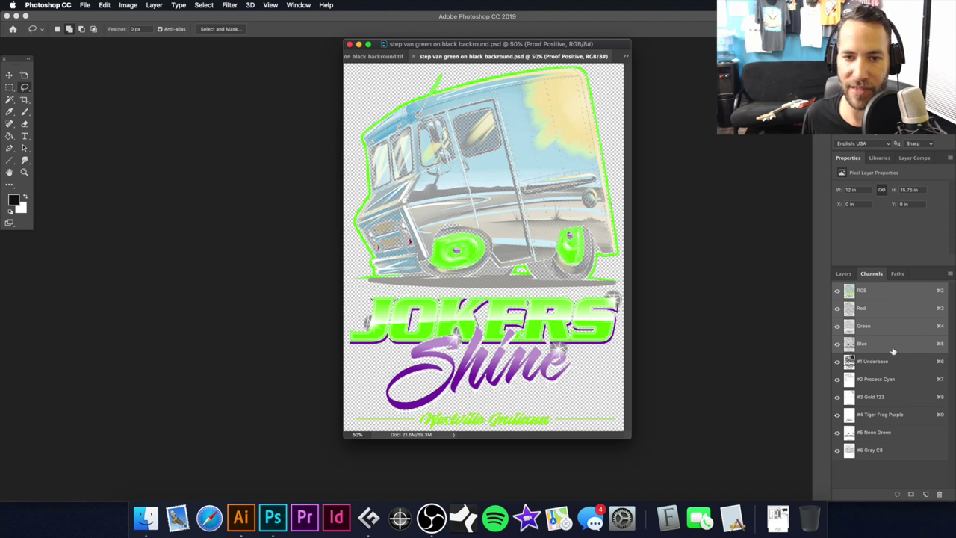
Save a copy of the separated van artwork in DCS EPS format as step van green on black backround.eps.
key(super+shift+s)
click(485, 254)
click(482, 278)
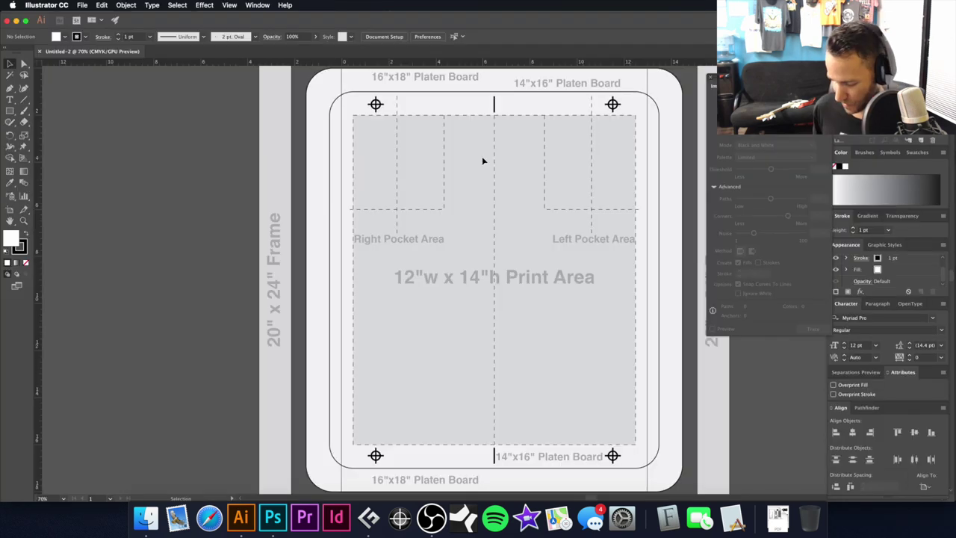
In a fresh Illustrator registration template, place step van green on black backround.eps onto the print area.
key(super+shift+p)
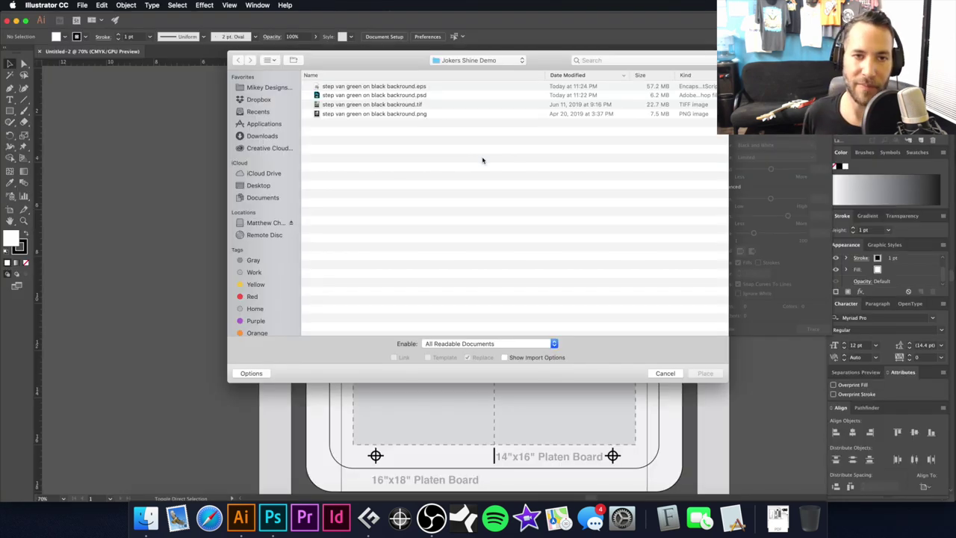
double_click(409, 87)
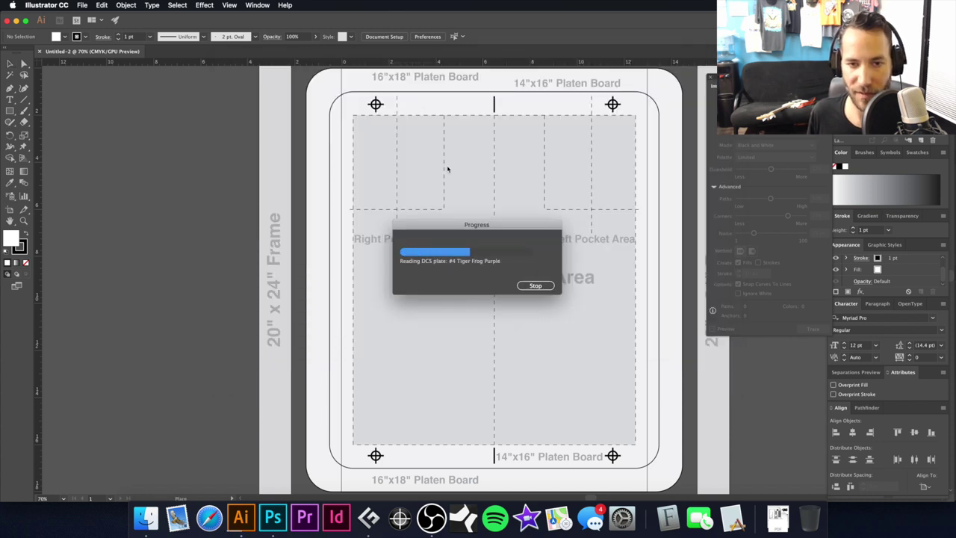
click(383, 140)
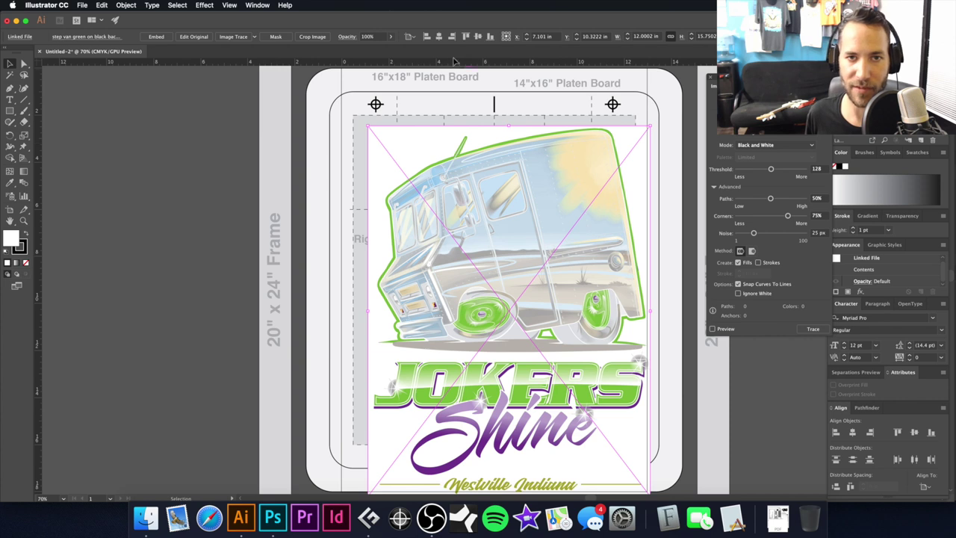
Center the placed EPS artwork horizontally and vertically on the template's artboard.
click(479, 37)
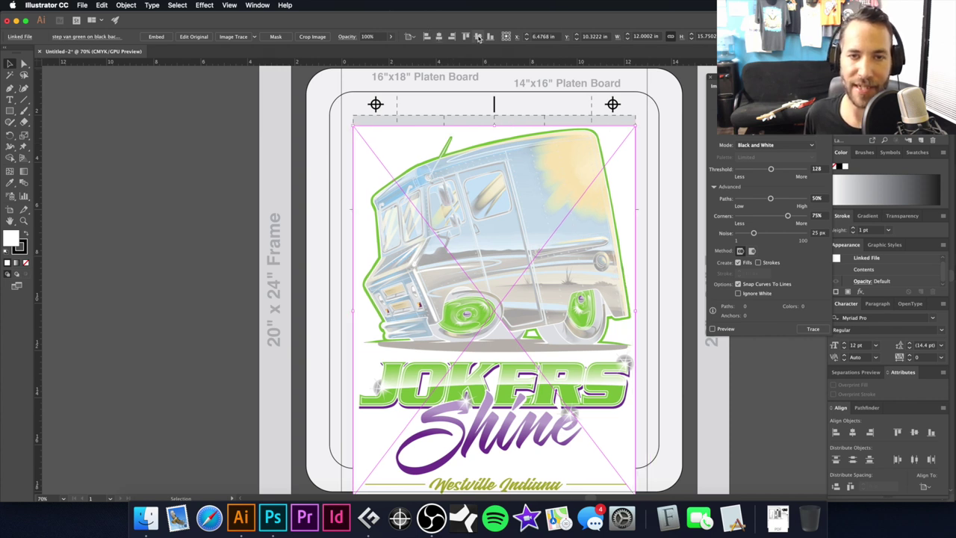
click(479, 38)
click(658, 152)
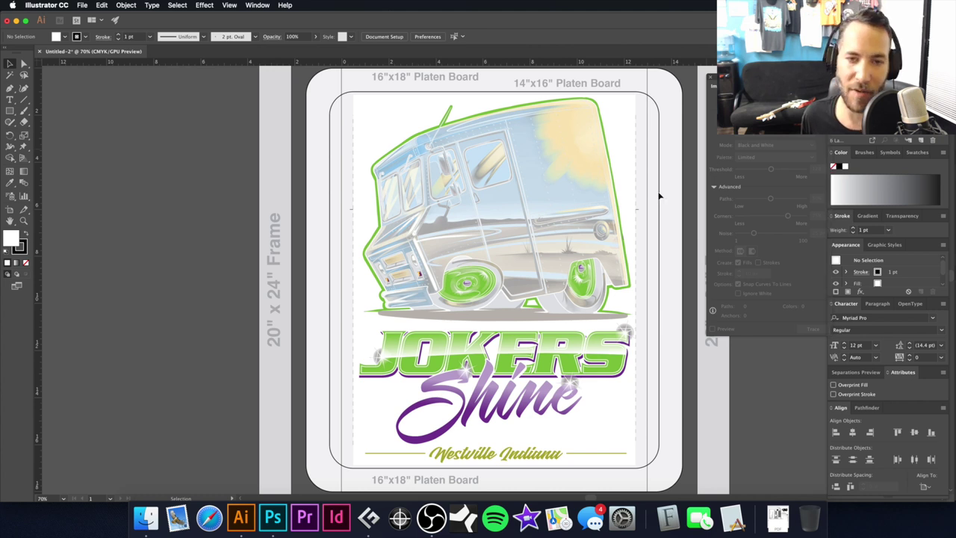
Move the upper registration marks and center line up about 1 inch, clear of the placed EPS artwork.
key(super+minus)
drag(324, 79, 640, 148)
key(shift+Up)
key(shift+Up)
key(shift+Up)
key(shift+Up)
key(shift+Up)
key(shift+Up)
key(shift+Up)
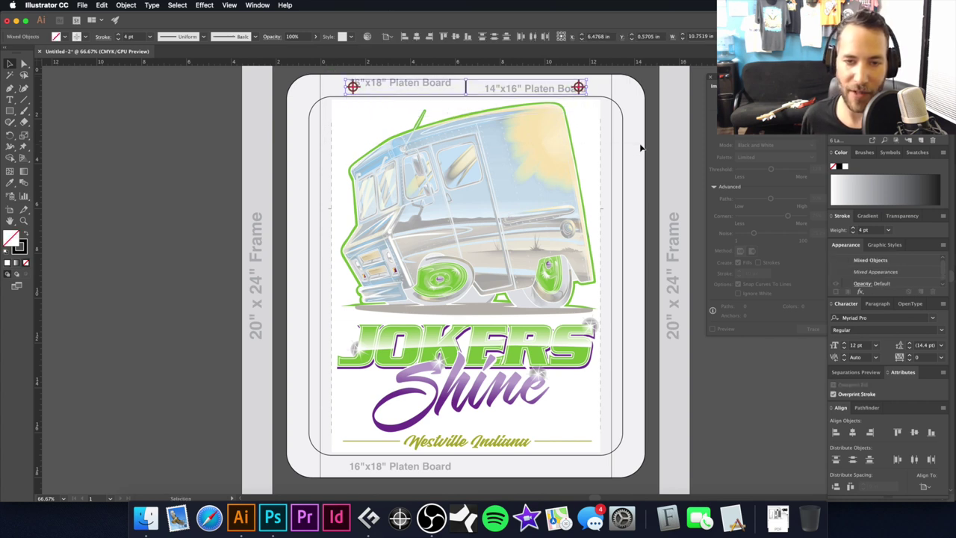
Move the lower registration marks and center line down about 1 inch, below the Westville Indiana text.
click(522, 223)
drag(513, 282, 493, 172)
drag(279, 314, 621, 379)
key(shift+Down)
key(shift+Down)
key(shift+Down)
key(shift+Down)
key(shift+Down)
key(shift+Down)
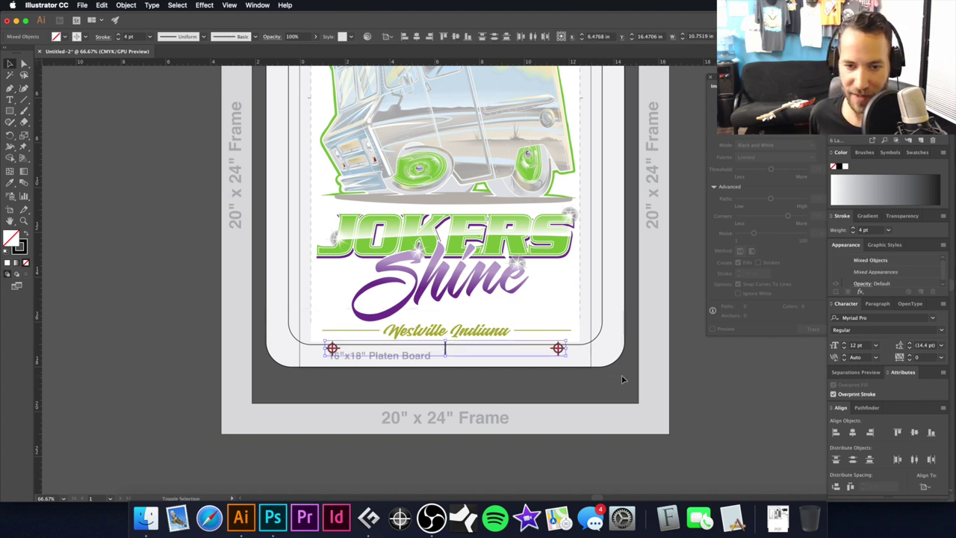
key(super+shift+a)
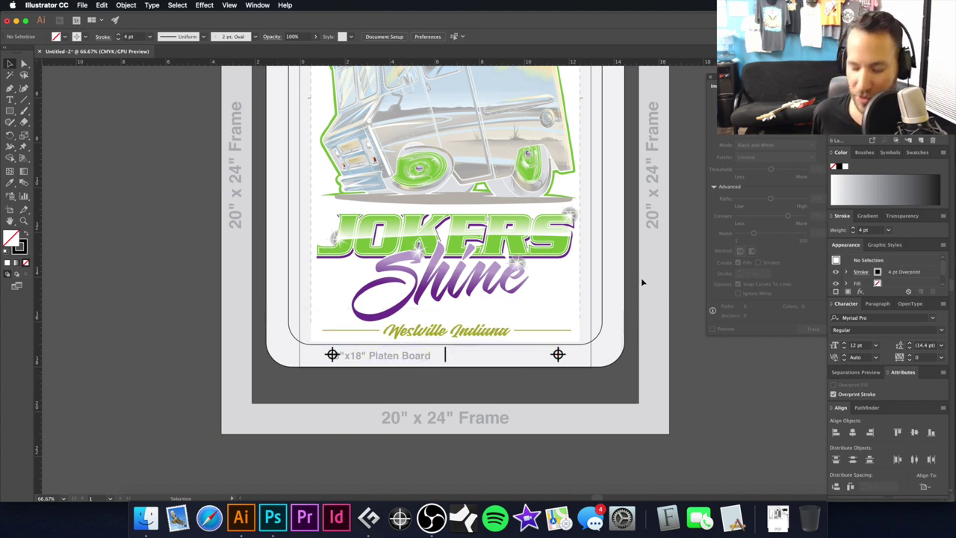
scroll(642, 282, up, 5)
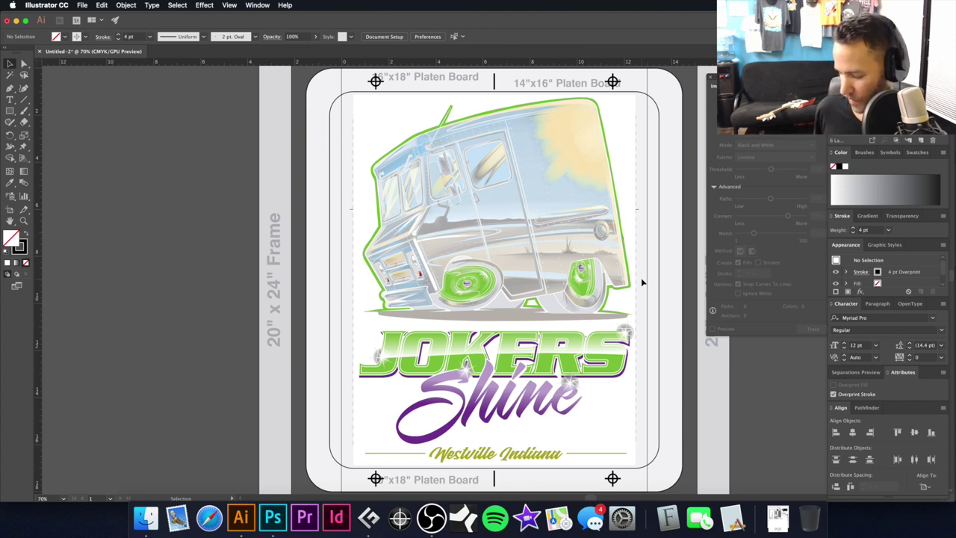
Check the document ink list in the print output settings for the spot color plates and the process inks.
key(super+p)
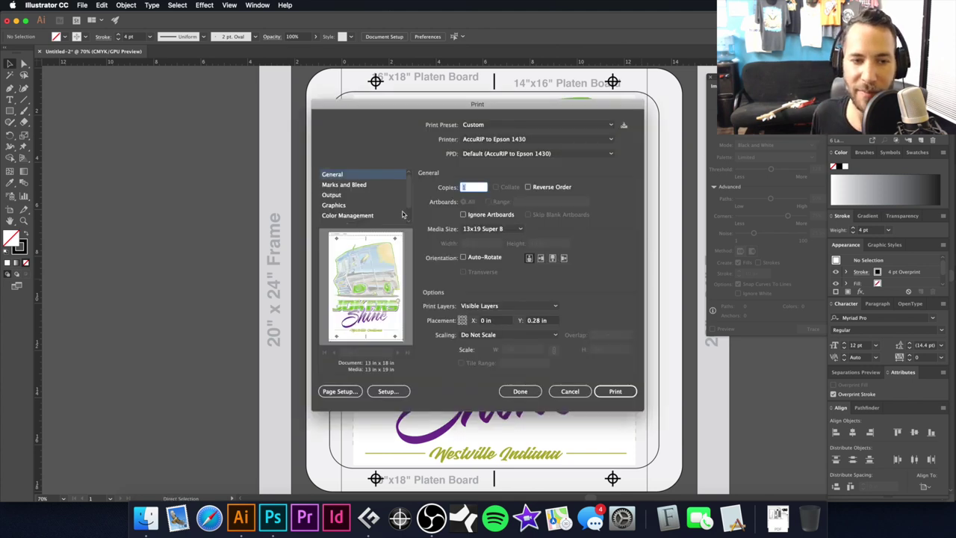
click(359, 196)
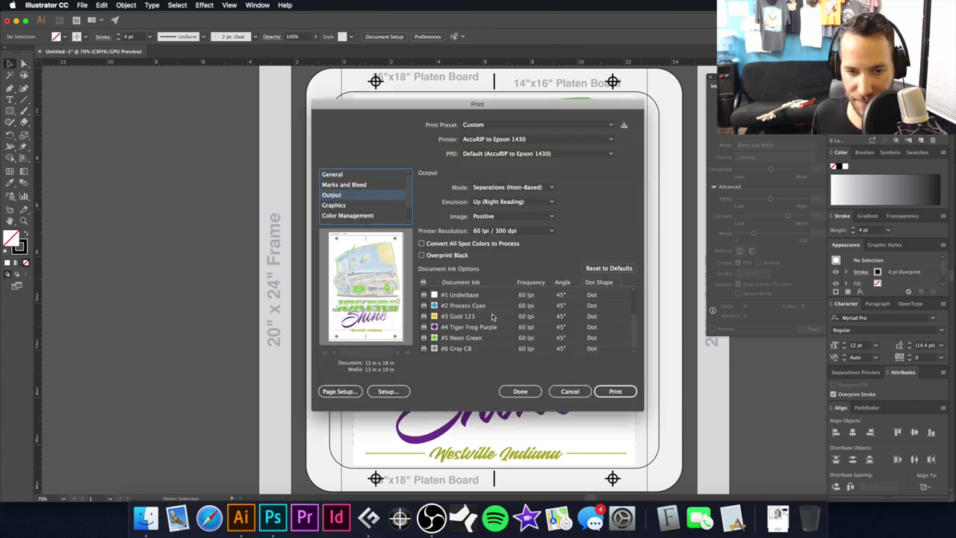
scroll(492, 317, up, 3)
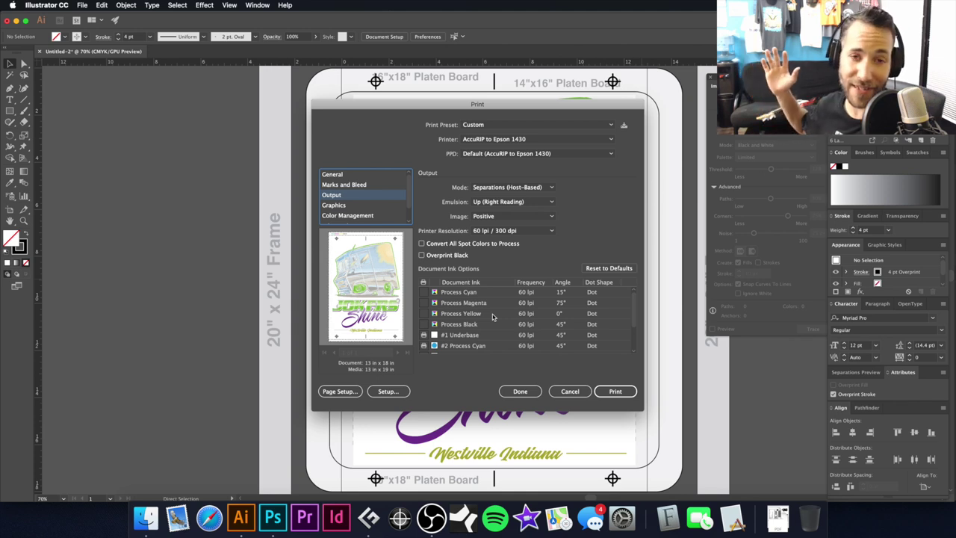